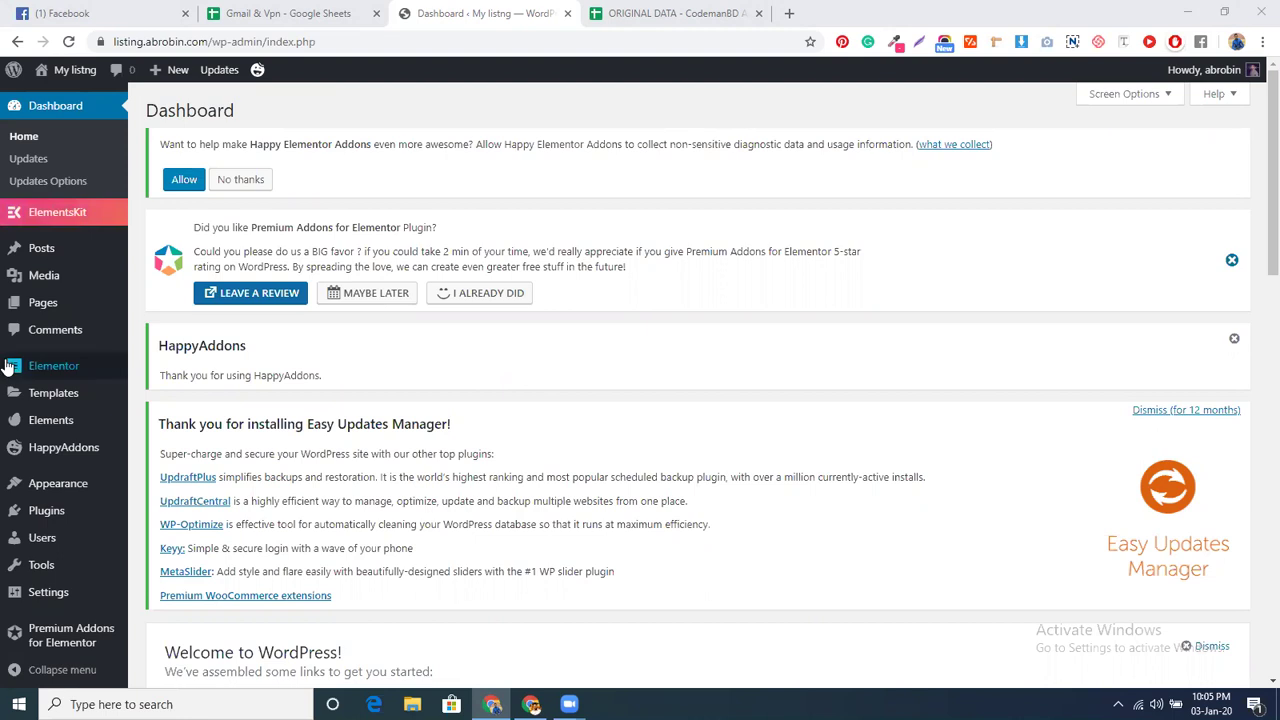
- Go to Plugins > Add New and close the unneeded spreadsheet tab
mouse_move(66, 510)
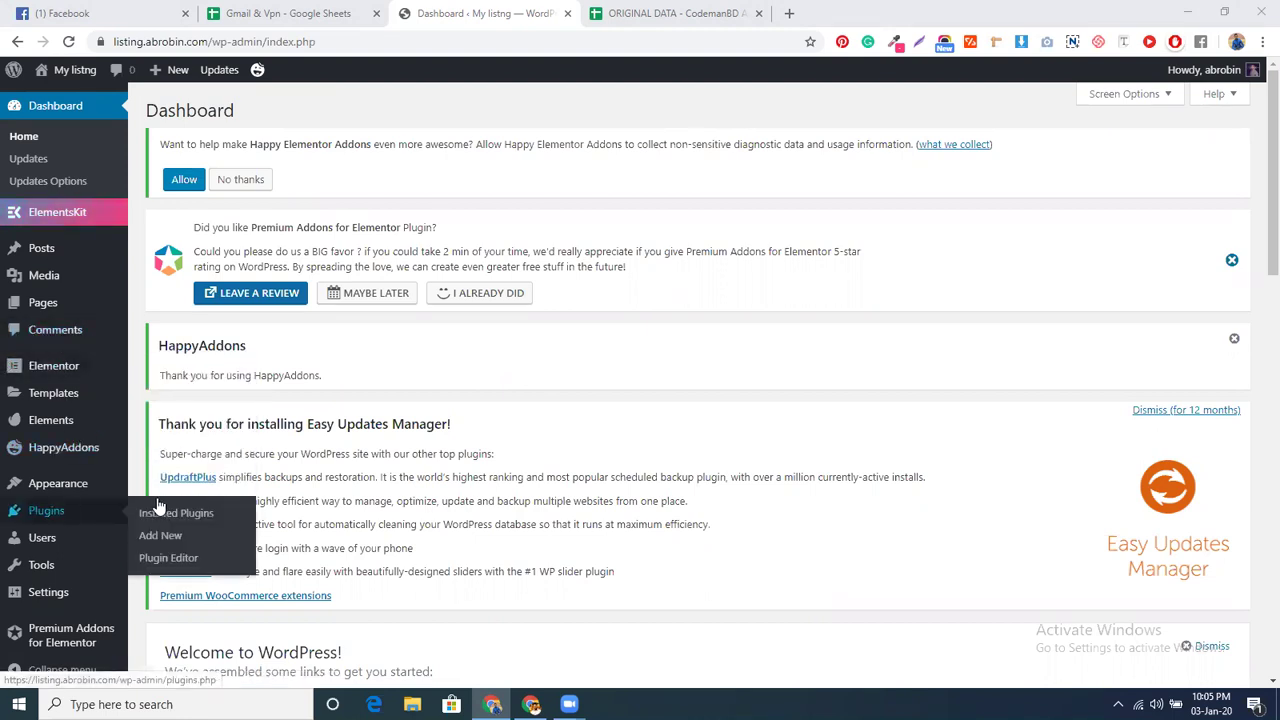
click(160, 535)
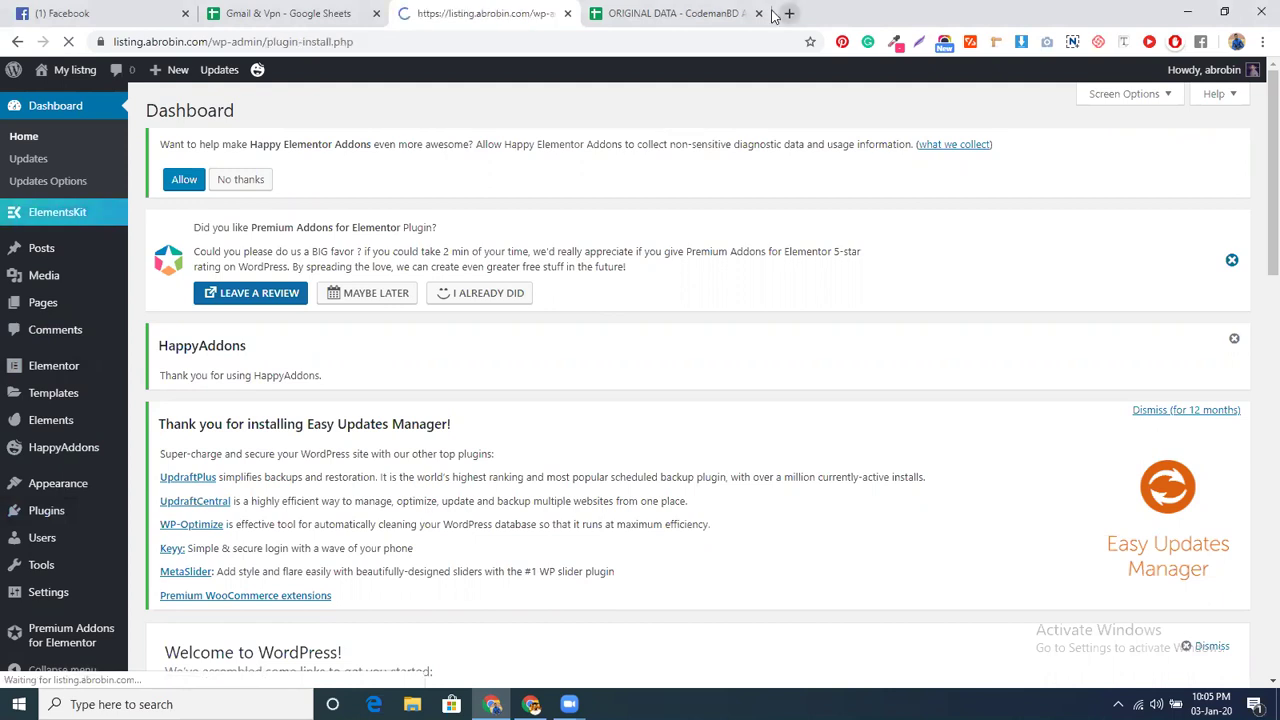
click(758, 13)
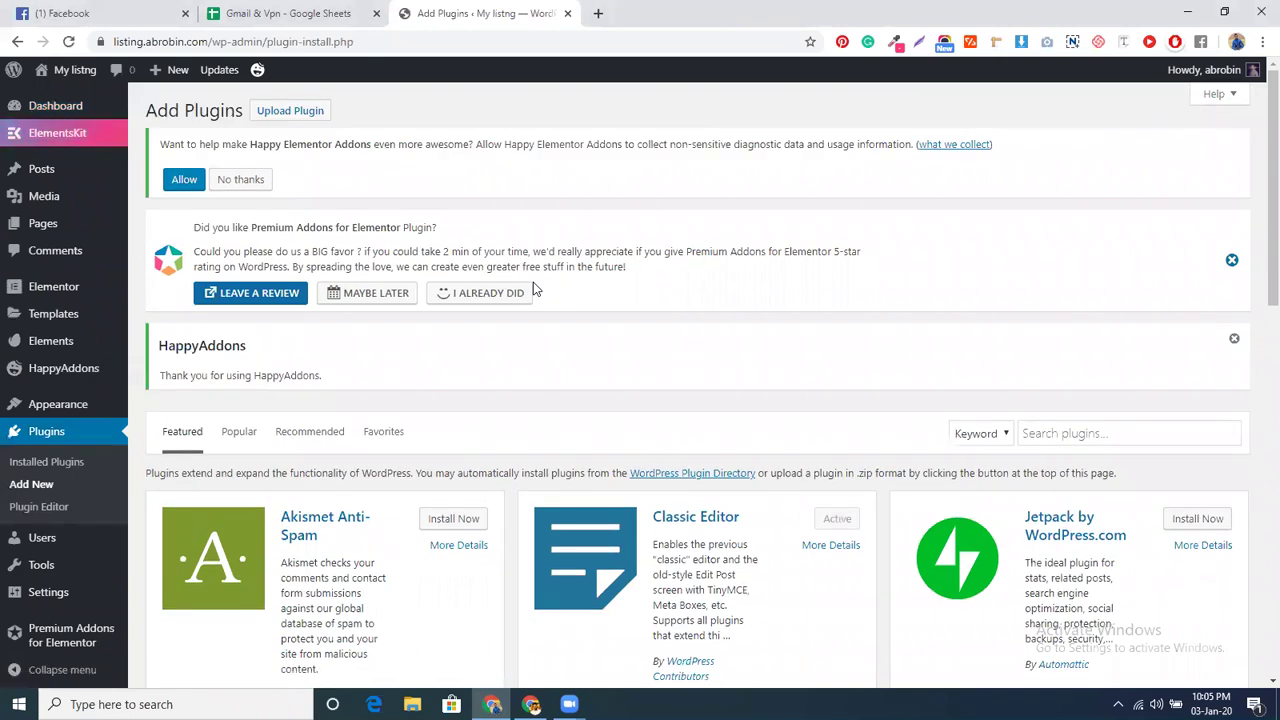
- Upload and install gravityforms-v2.4.16.zip, then open a blank browser tab
click(283, 111)
click(586, 535)
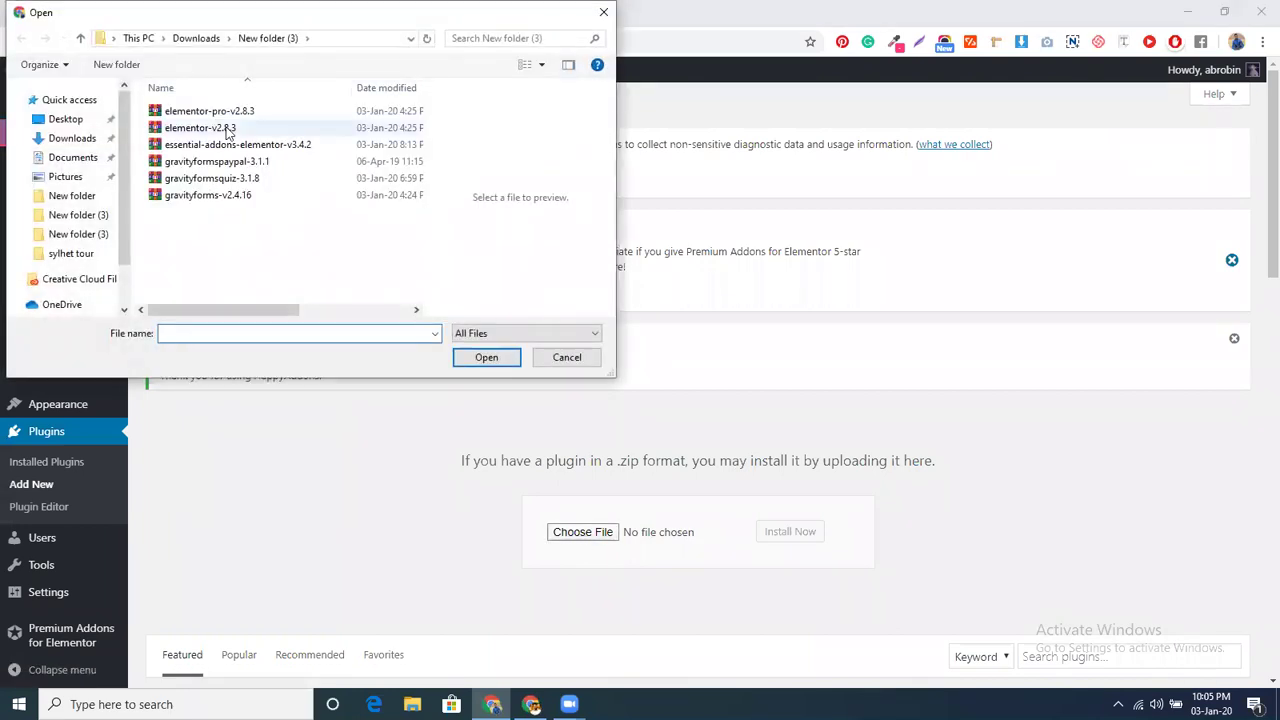
click(229, 196)
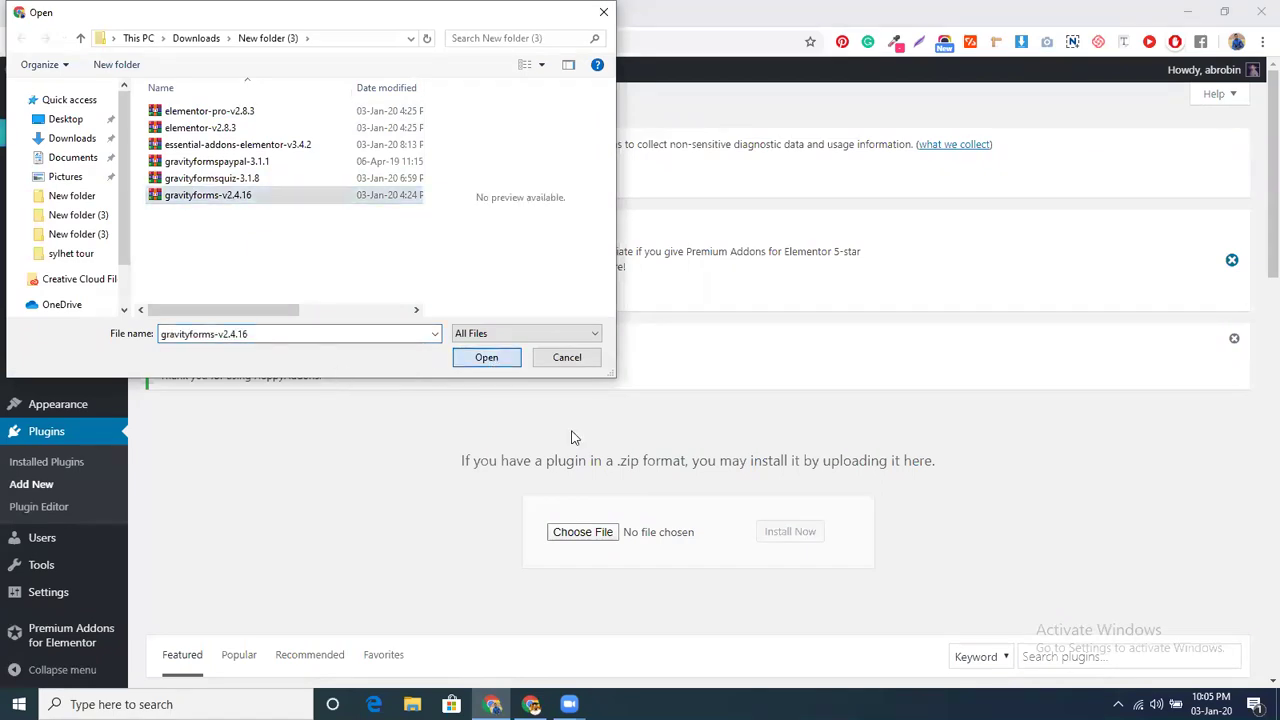
click(487, 358)
click(779, 531)
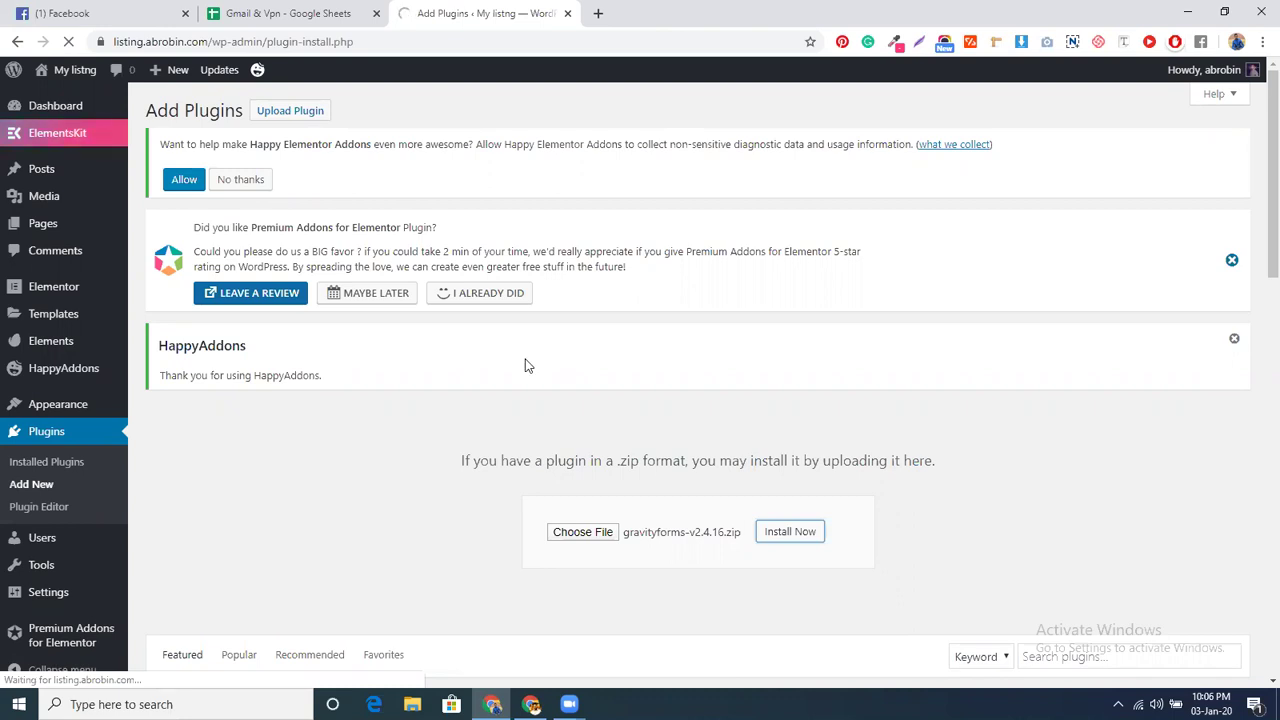
click(597, 14)
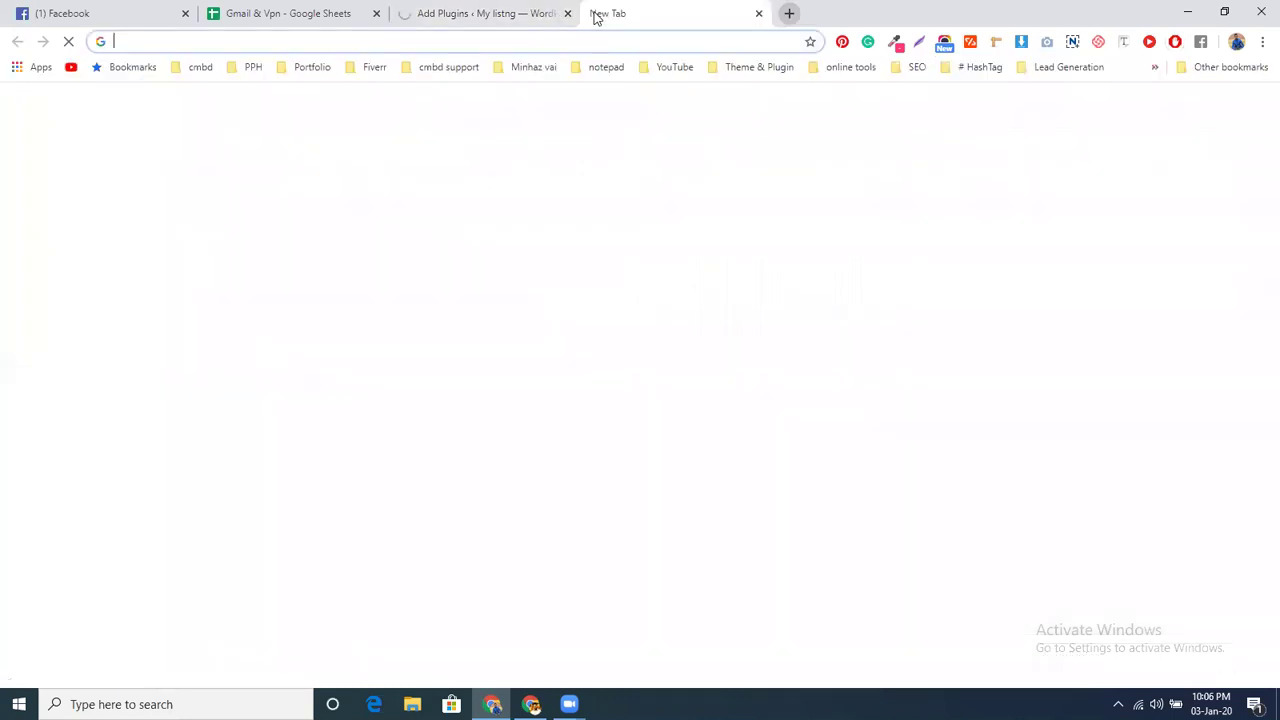
- Open wetransfer.com and add all six plugin zip files to a transfer
text(wet)
key(Return)
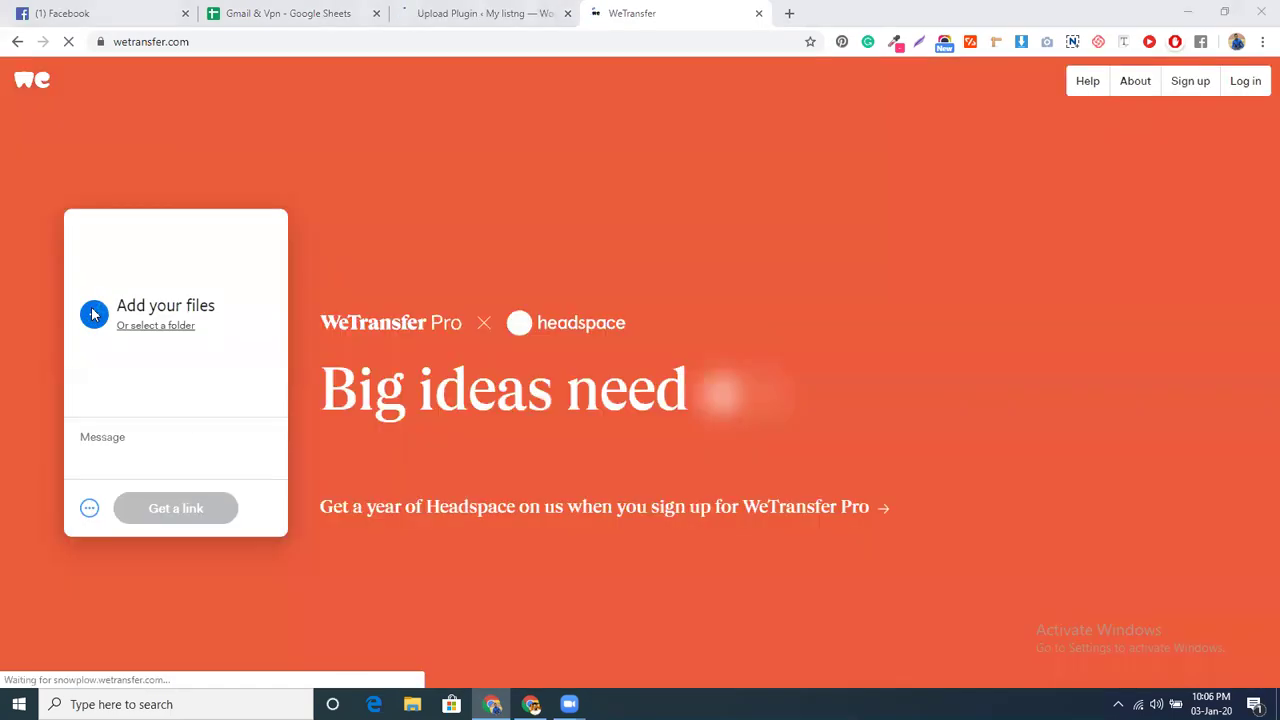
click(93, 315)
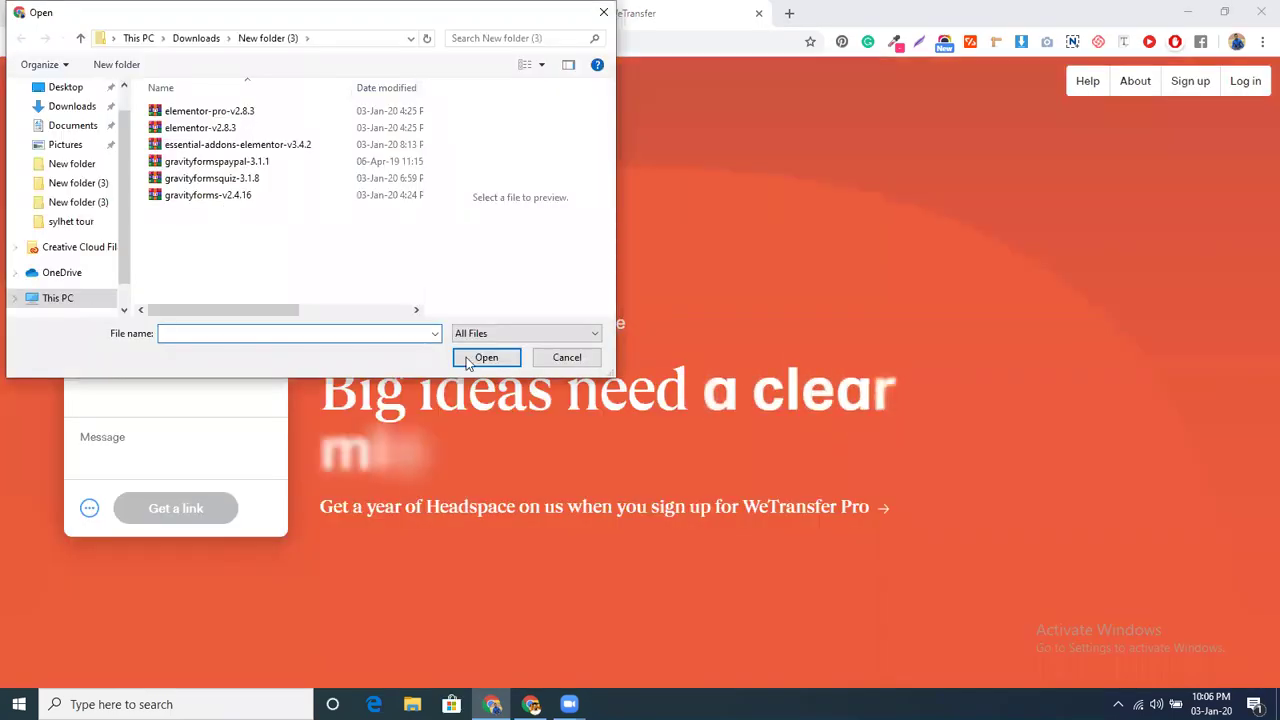
key(ctrl+a)
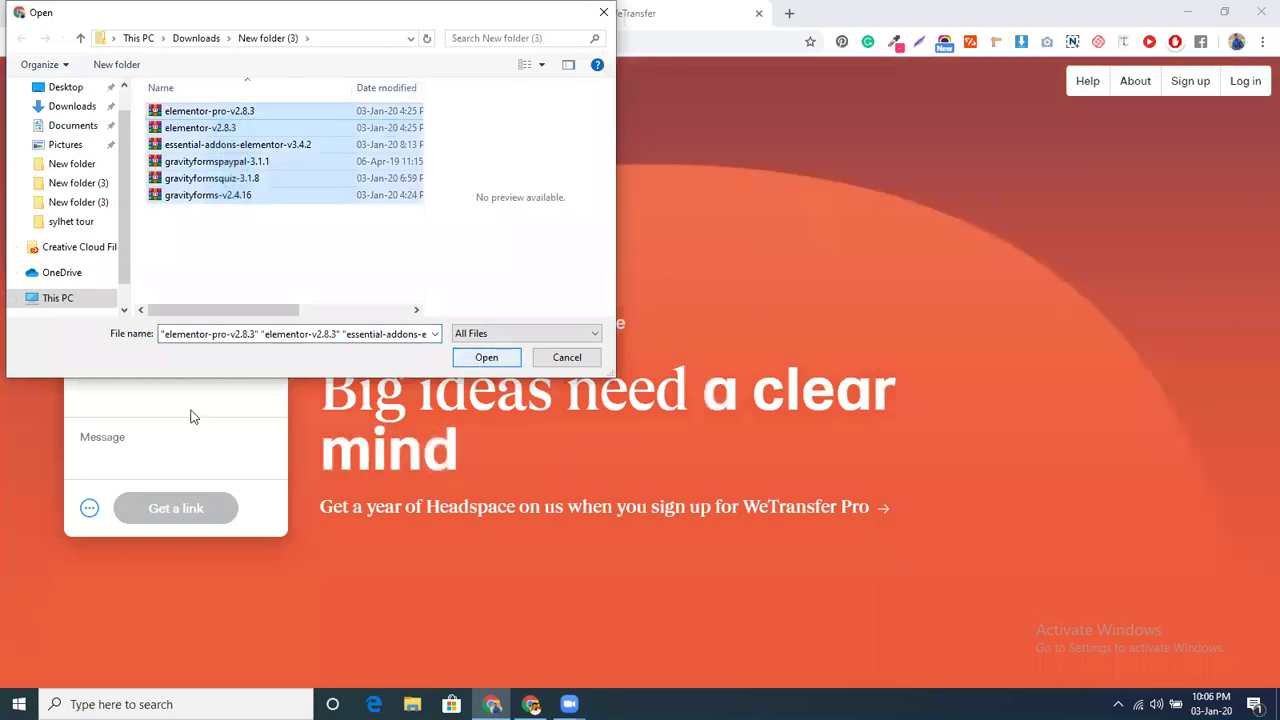
key(Return)
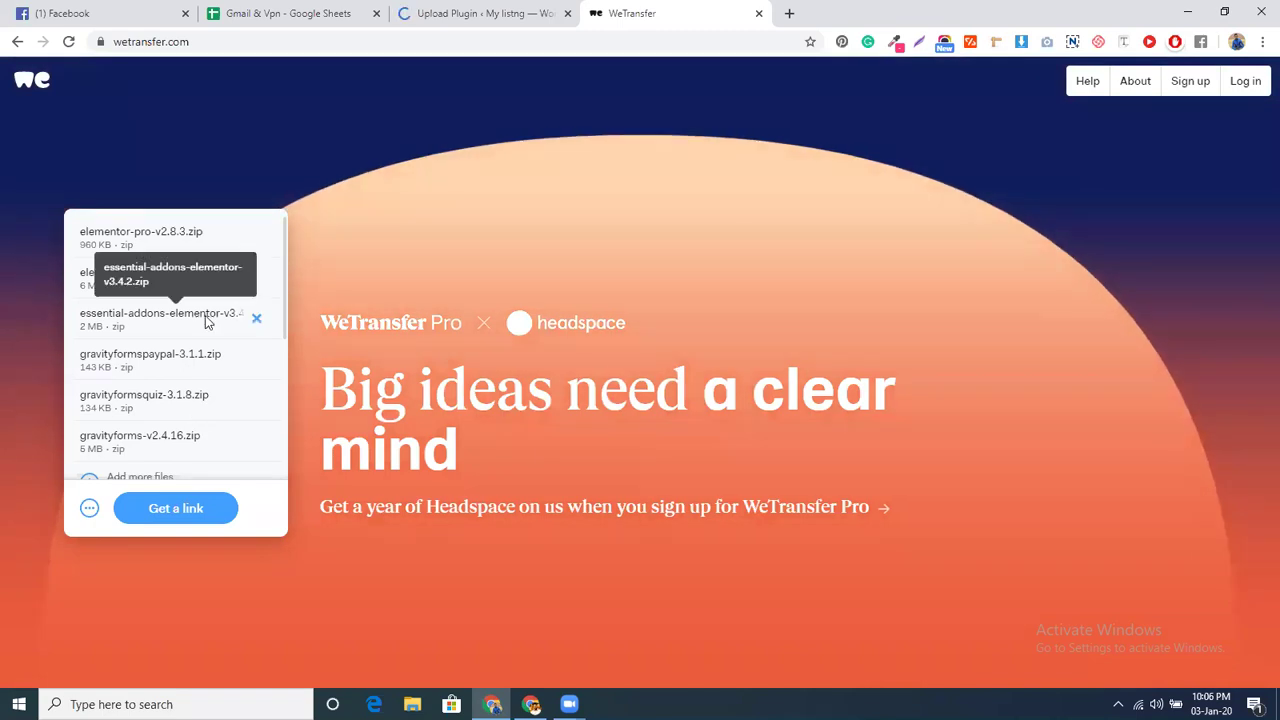
- Get a WeTransfer share link, then activate Gravity Forms in WordPress
scroll(205, 320, down, 1)
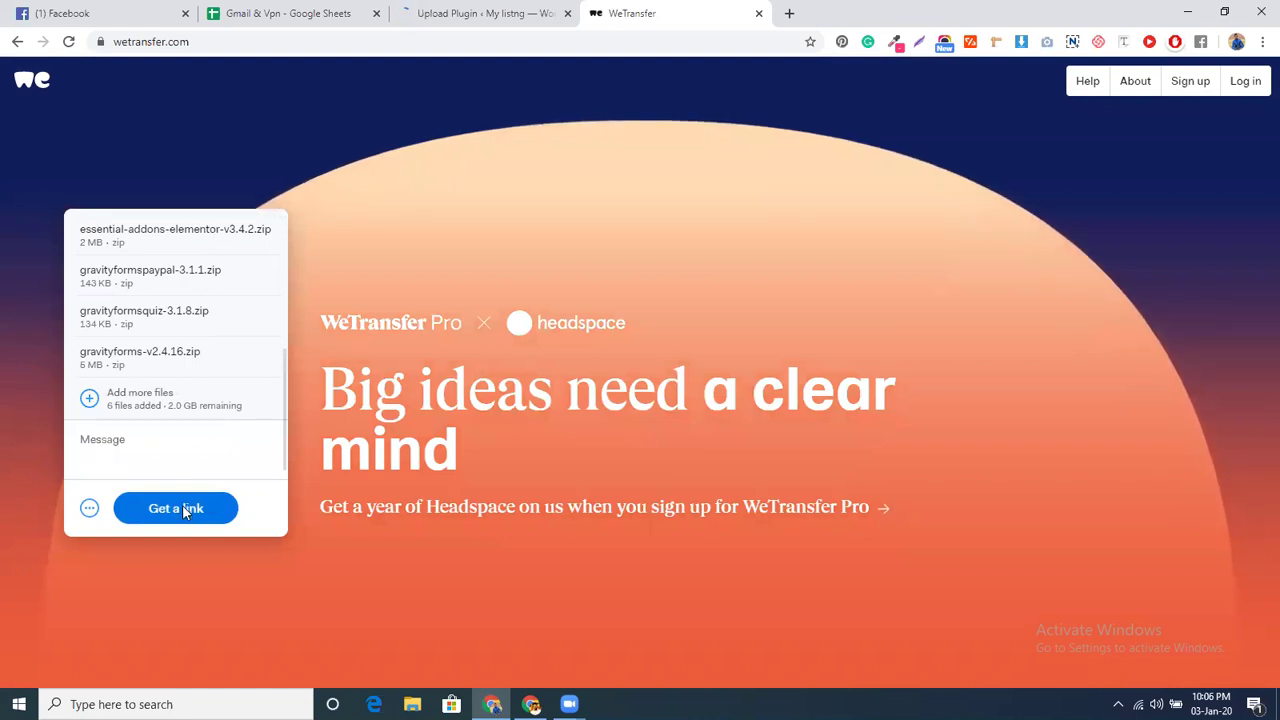
click(183, 510)
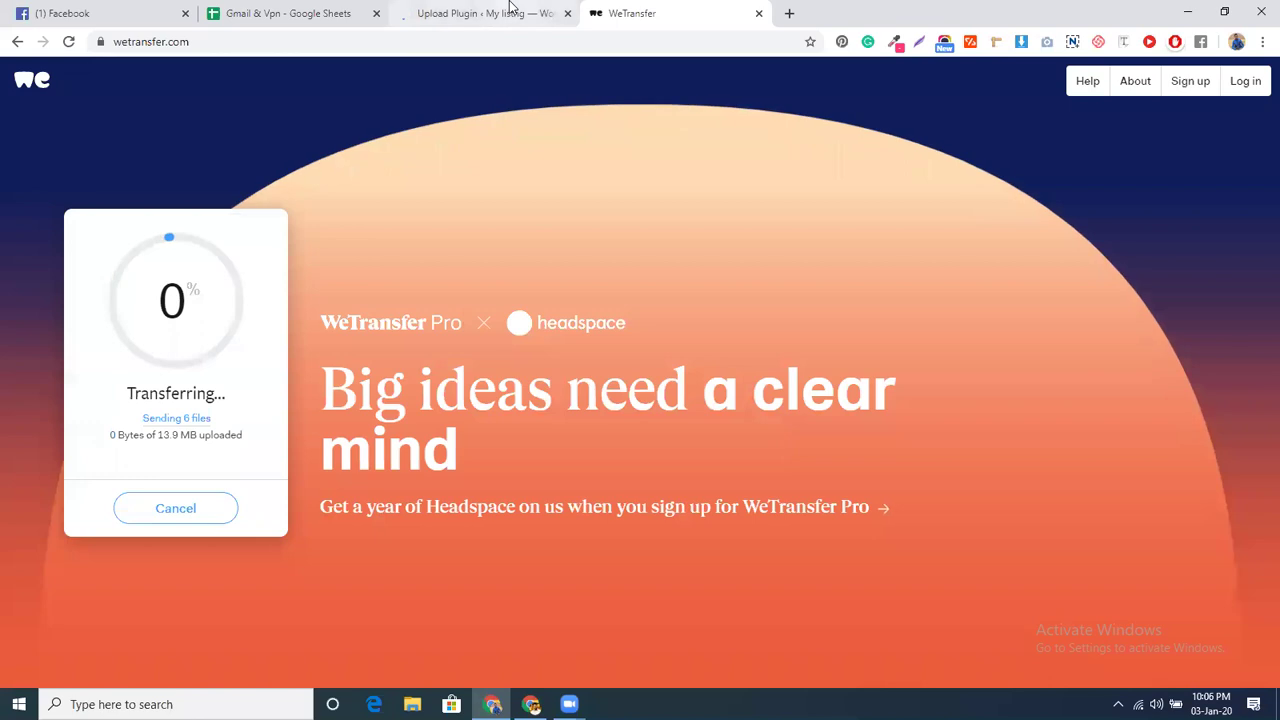
click(485, 13)
click(193, 491)
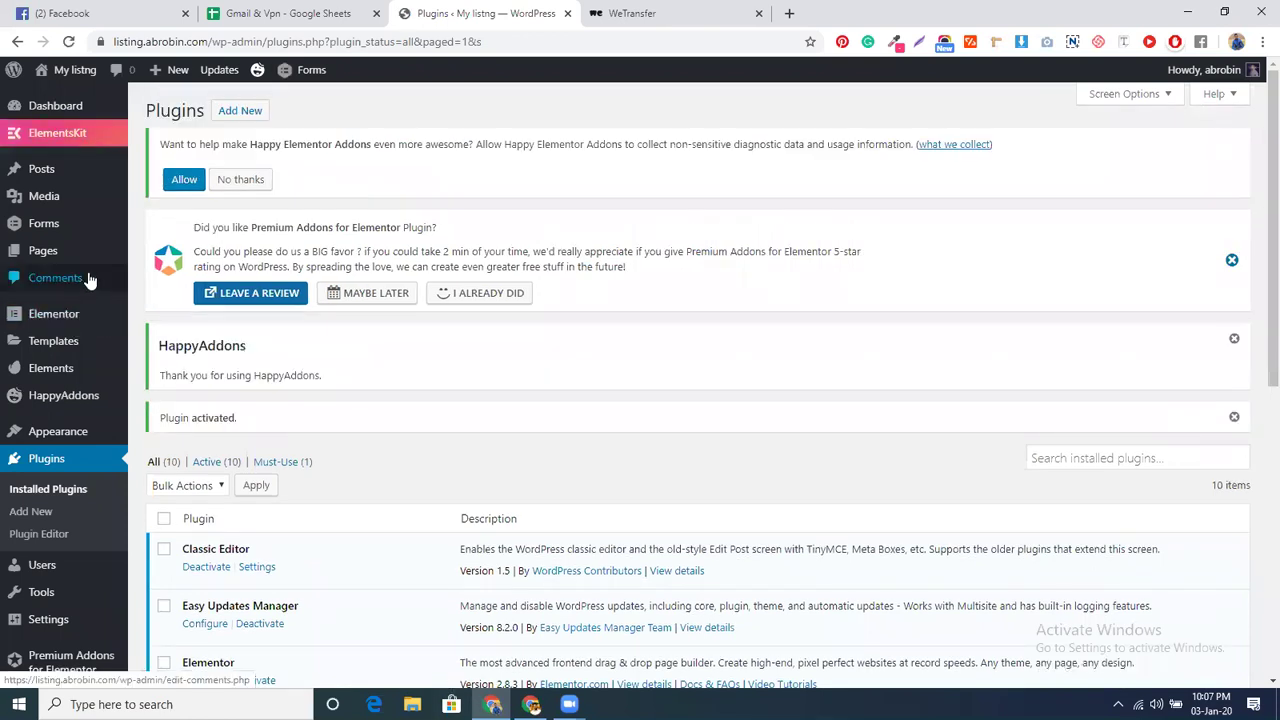
- Open the Gravity Forms Forms page after a quick check on WeTransfer's upload progress
mouse_move(52, 222)
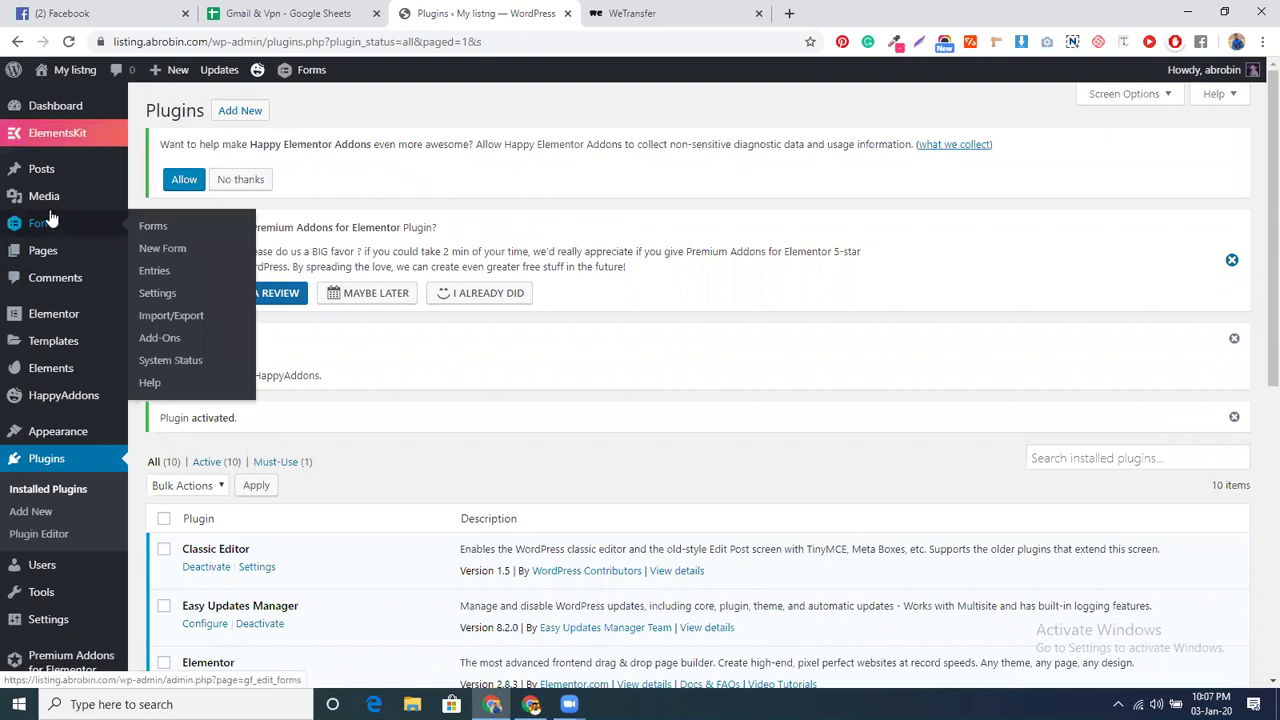
click(22, 223)
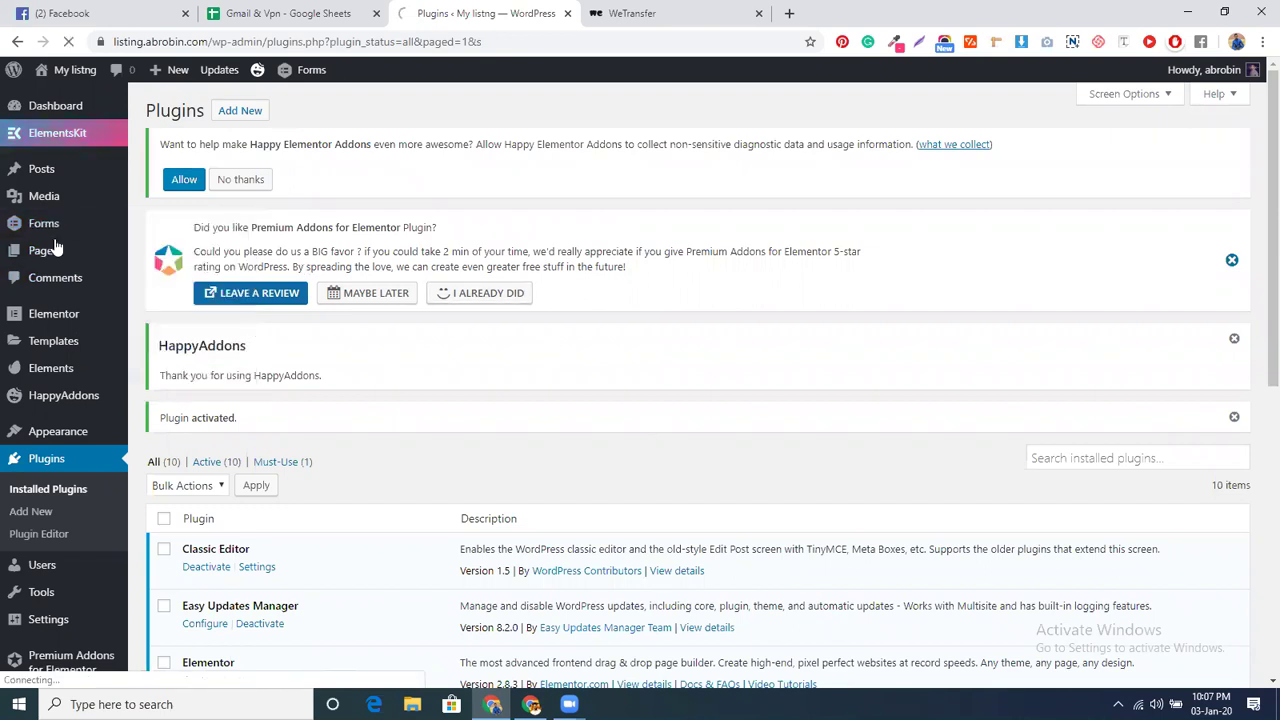
mouse_move(18, 228)
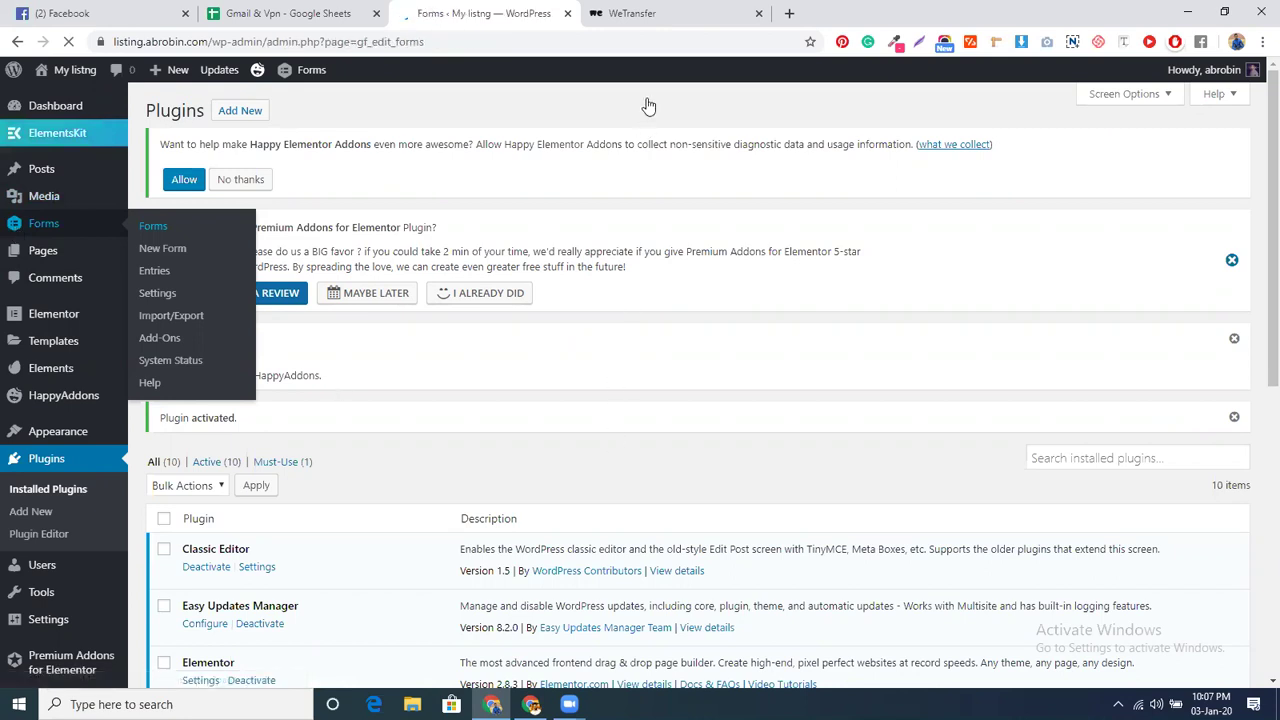
click(678, 9)
click(481, 10)
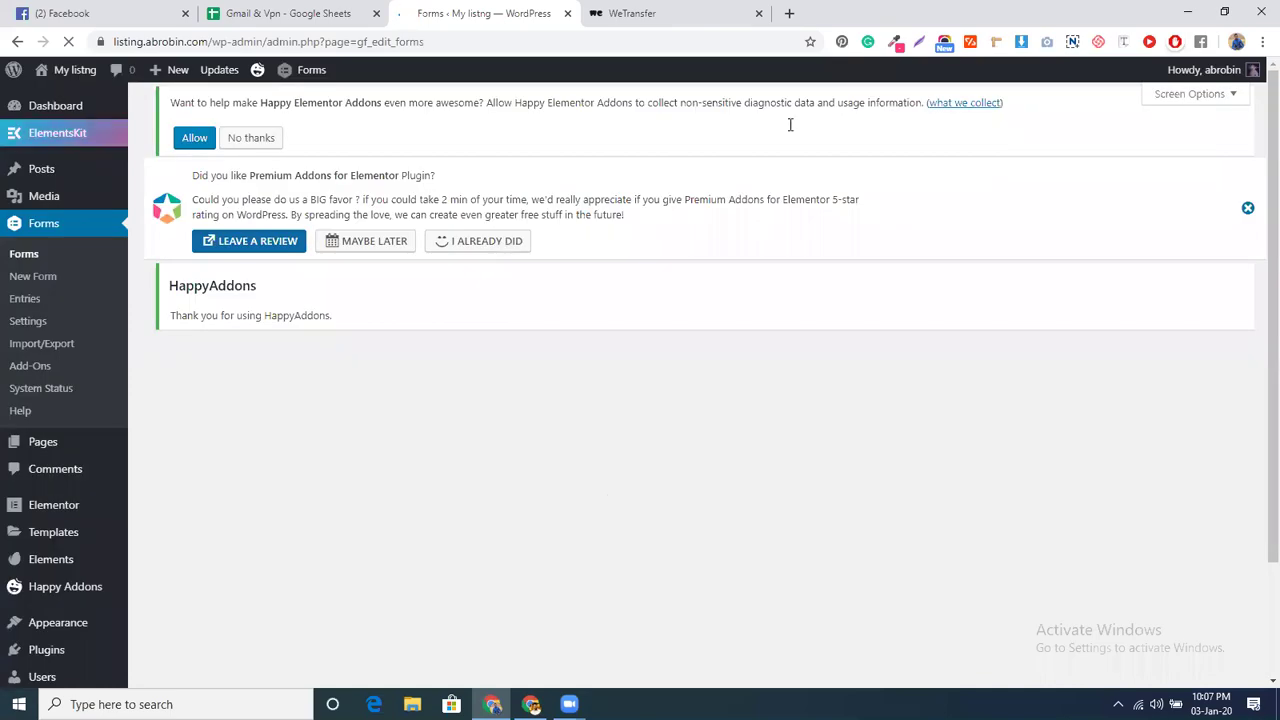
- Copy the finished WeTransfer download link and return to the WordPress Forms list
click(668, 12)
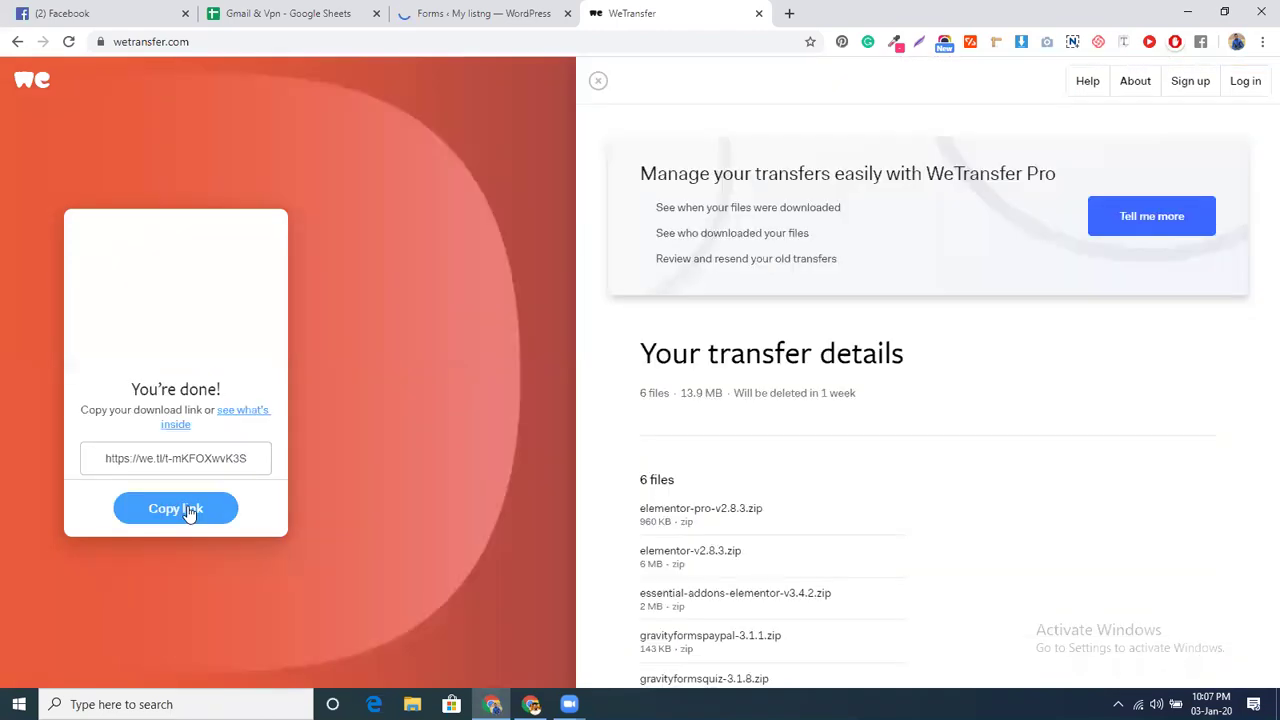
click(189, 505)
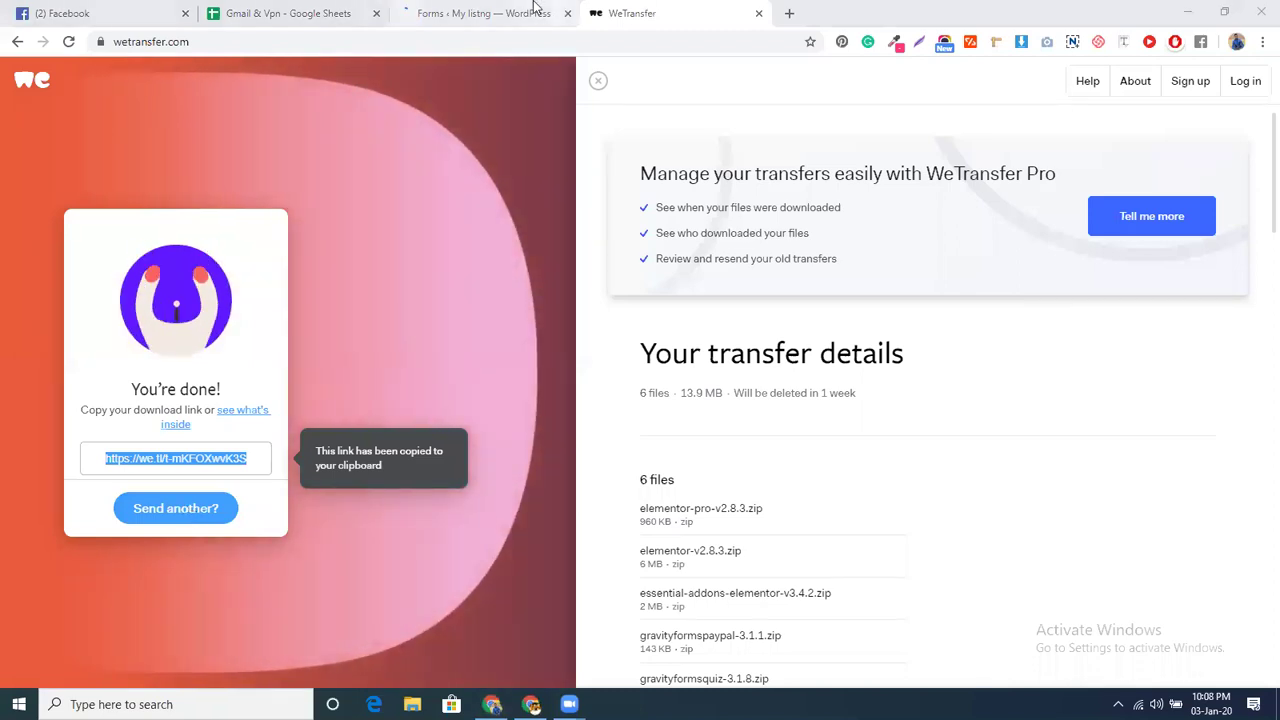
click(485, 13)
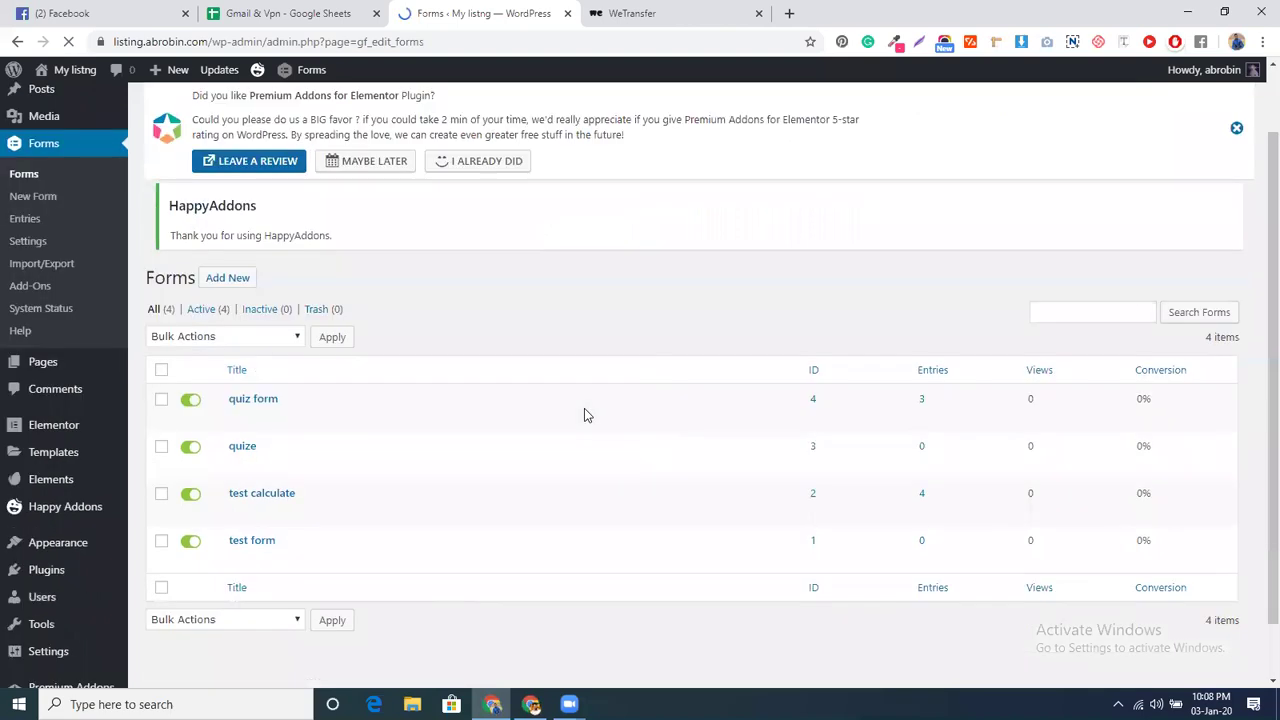
- Preview 'test form' from the Forms list in a new tab
mouse_move(272, 431)
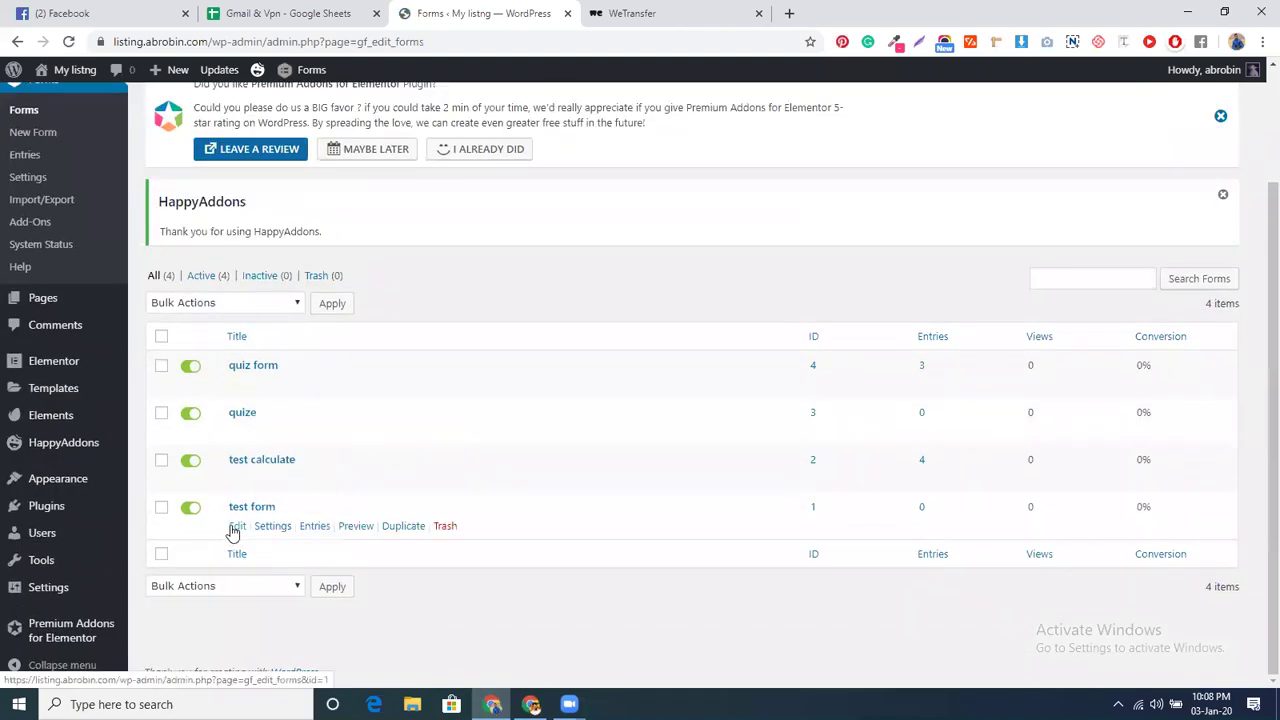
click(352, 528)
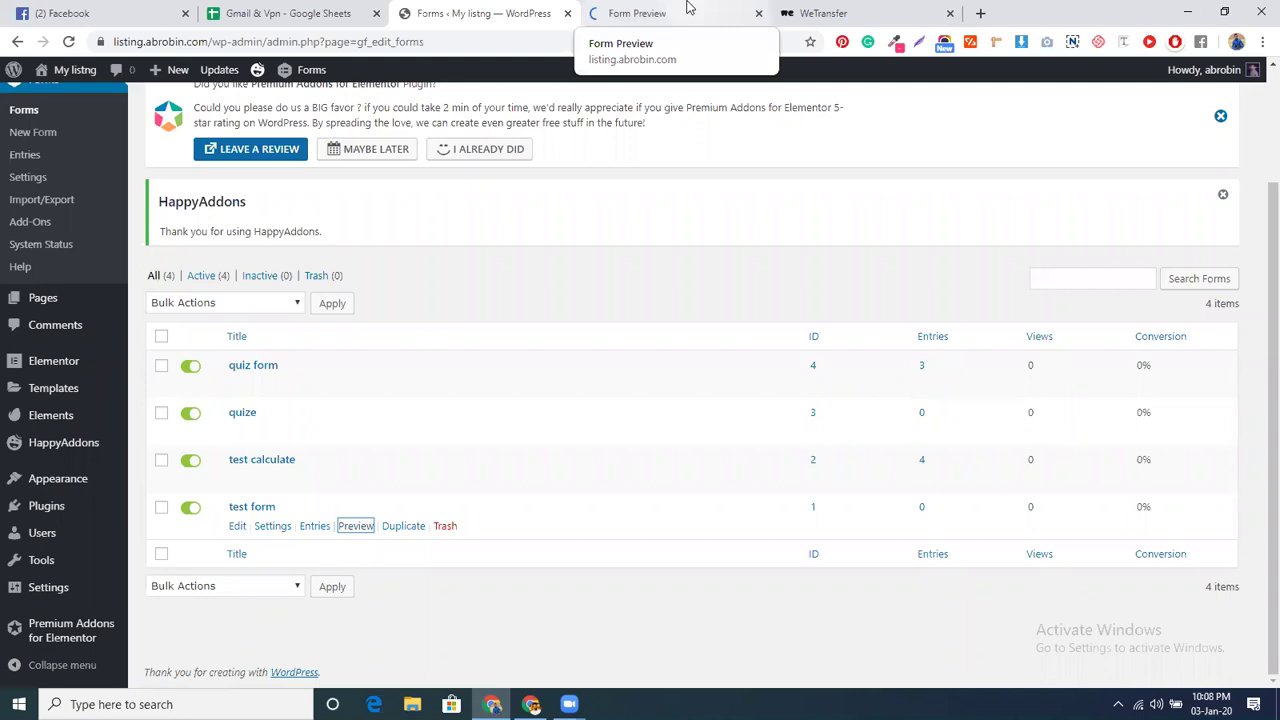
click(687, 8)
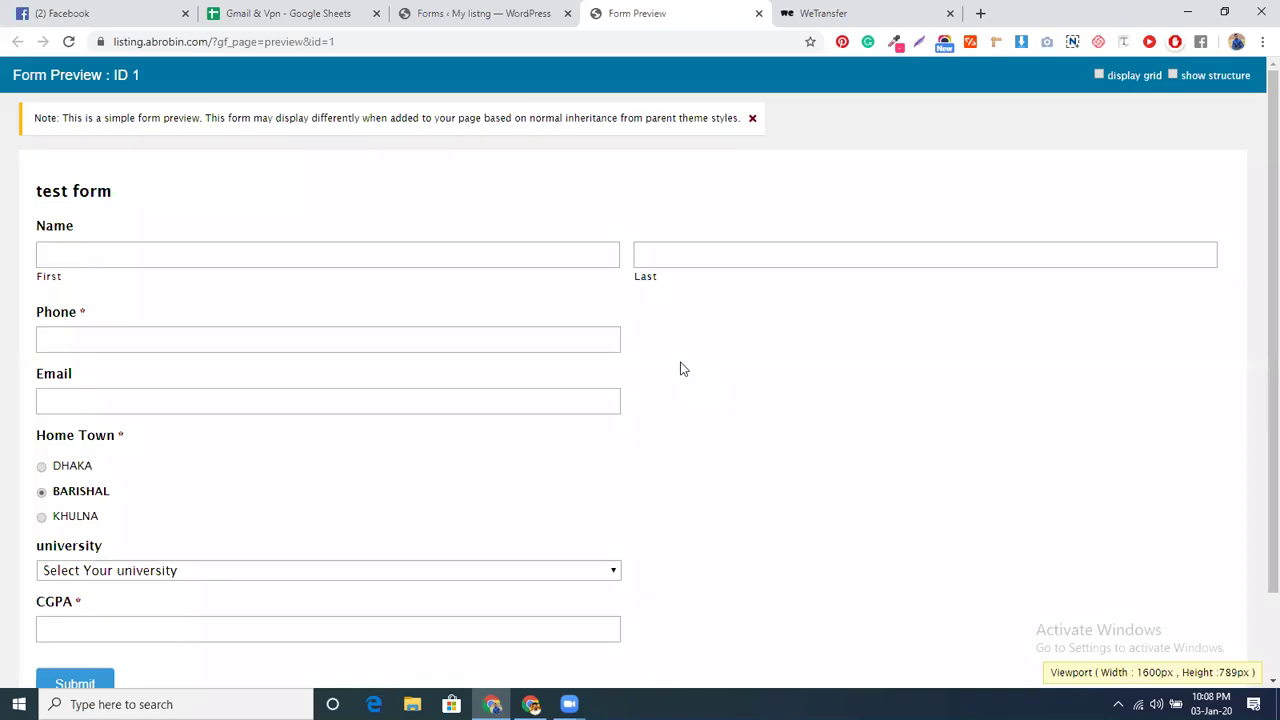
- Fill first name, last name and phone from saved suggestions, enter a Gmail address, and pick DHAKA as Home Town
click(265, 255)
click(146, 289)
click(663, 264)
click(660, 290)
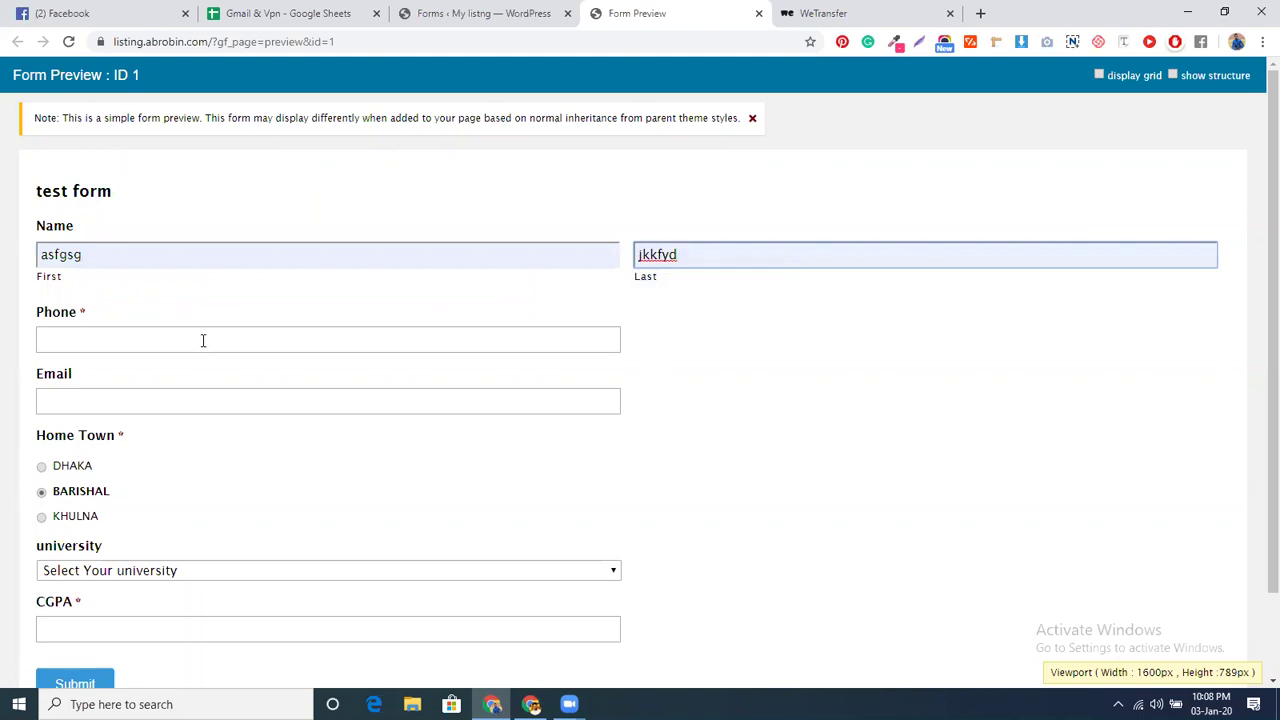
click(202, 341)
click(133, 453)
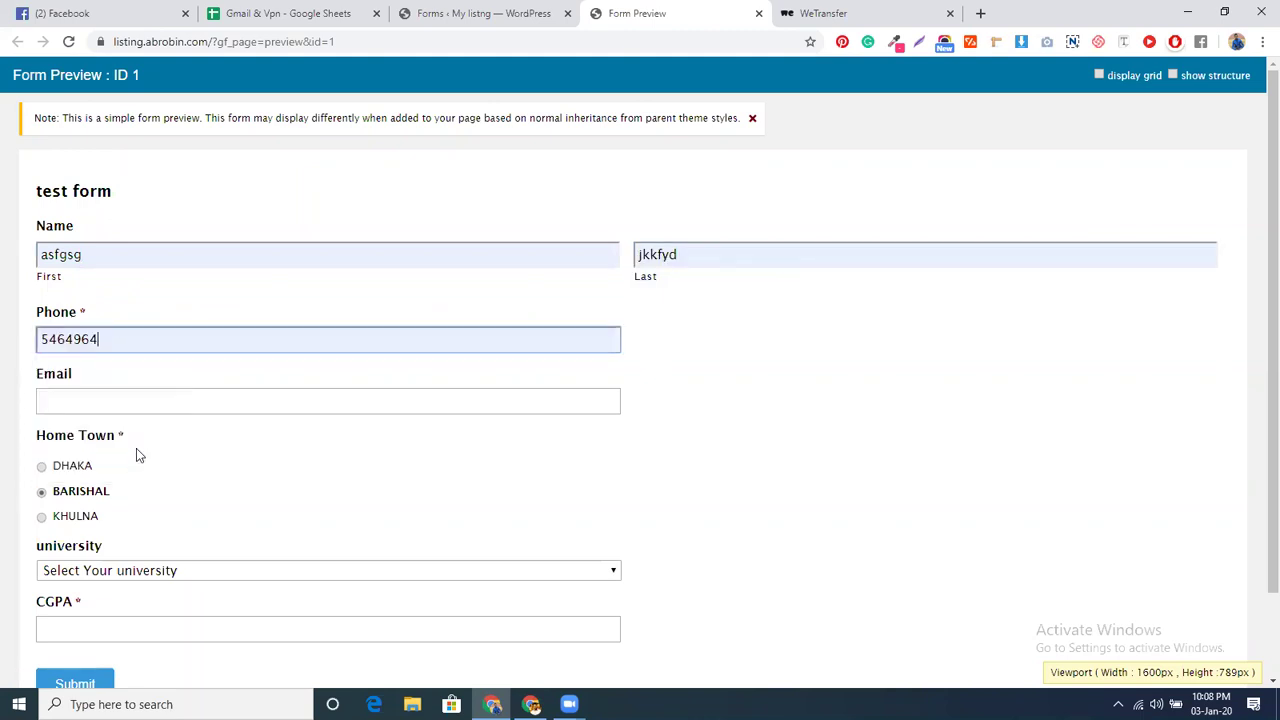
click(157, 401)
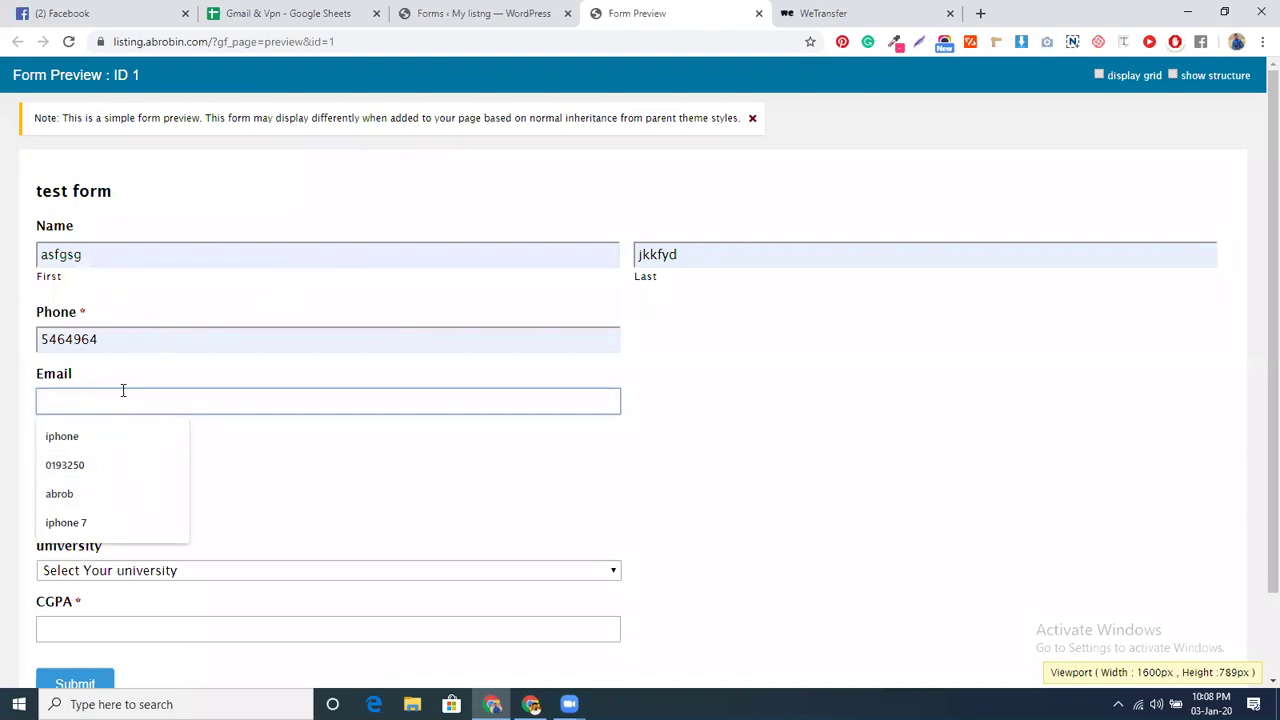
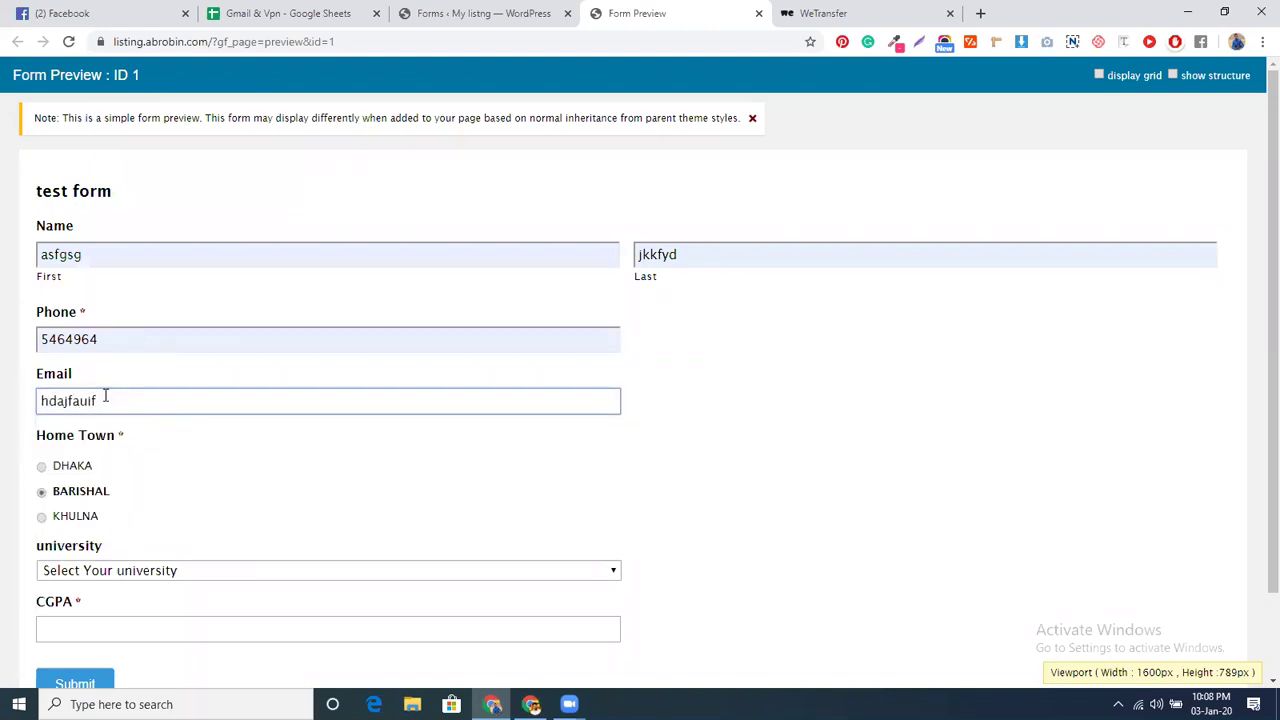
click(68, 466)
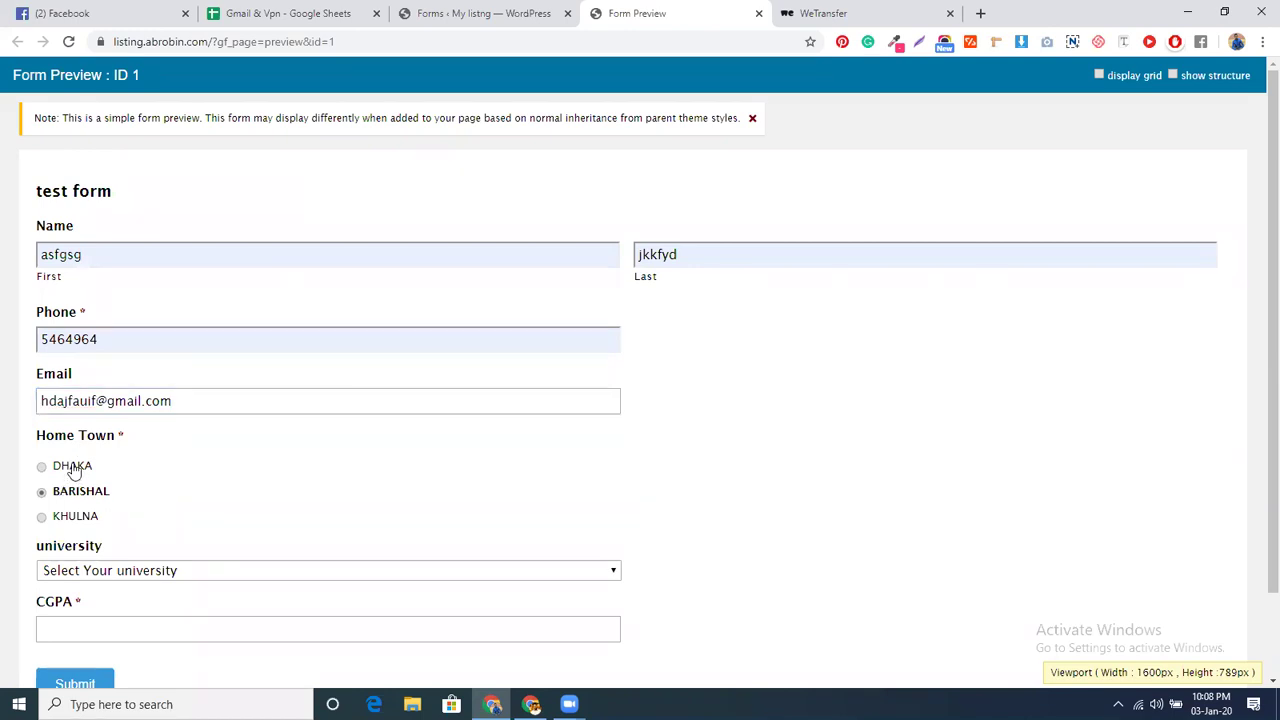
scroll(251, 497, down, 1)
- Compare the university lists for DHAKA, BARISHAL and KHULNA, ending with DHAKA selected
click(178, 493)
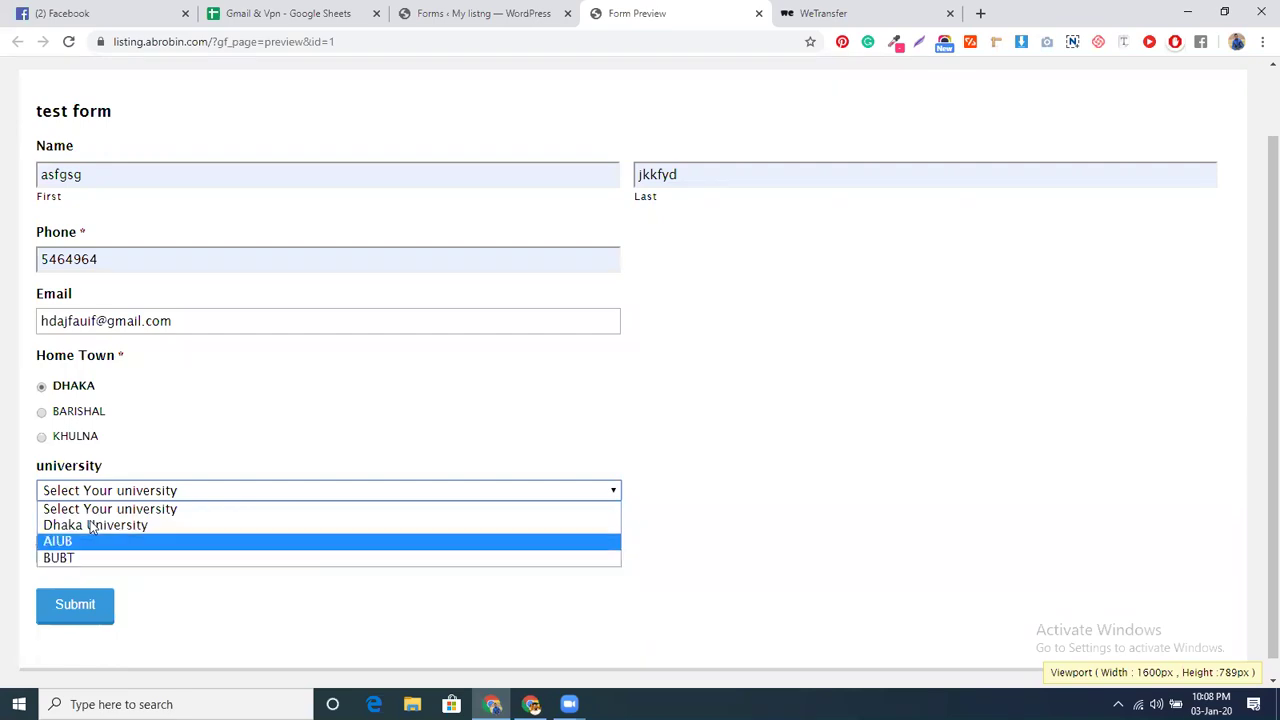
click(84, 418)
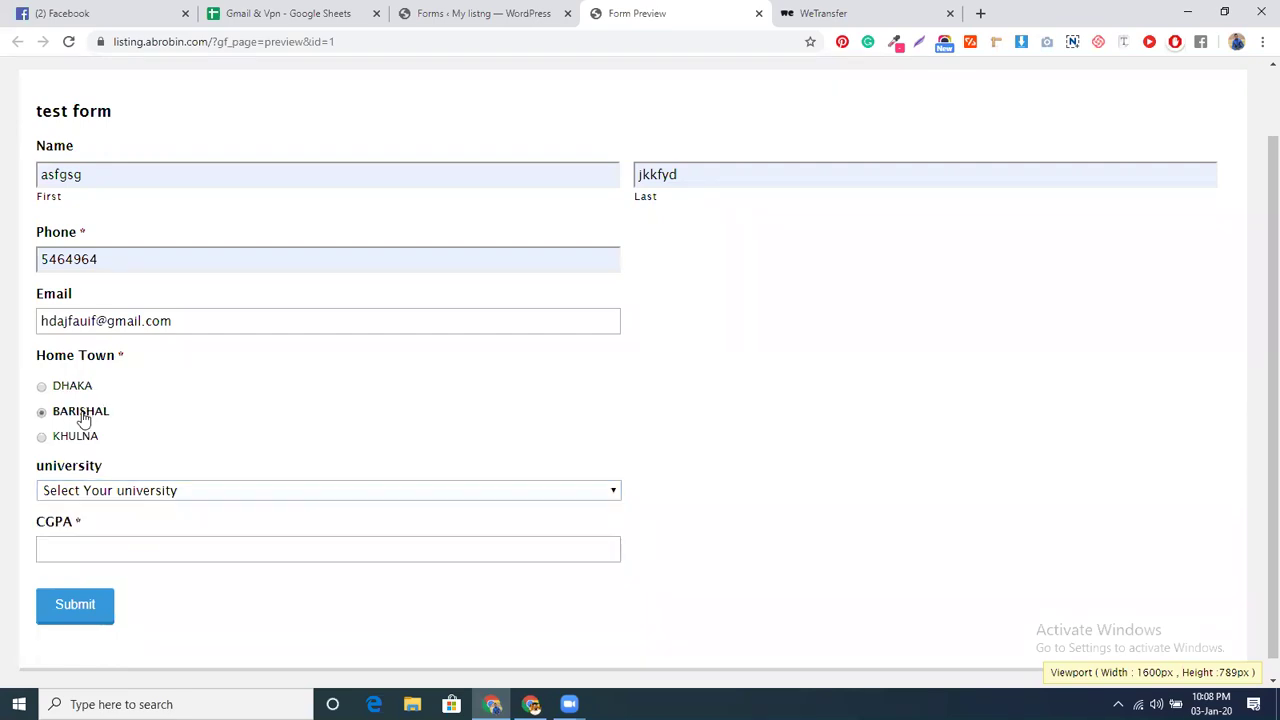
click(91, 490)
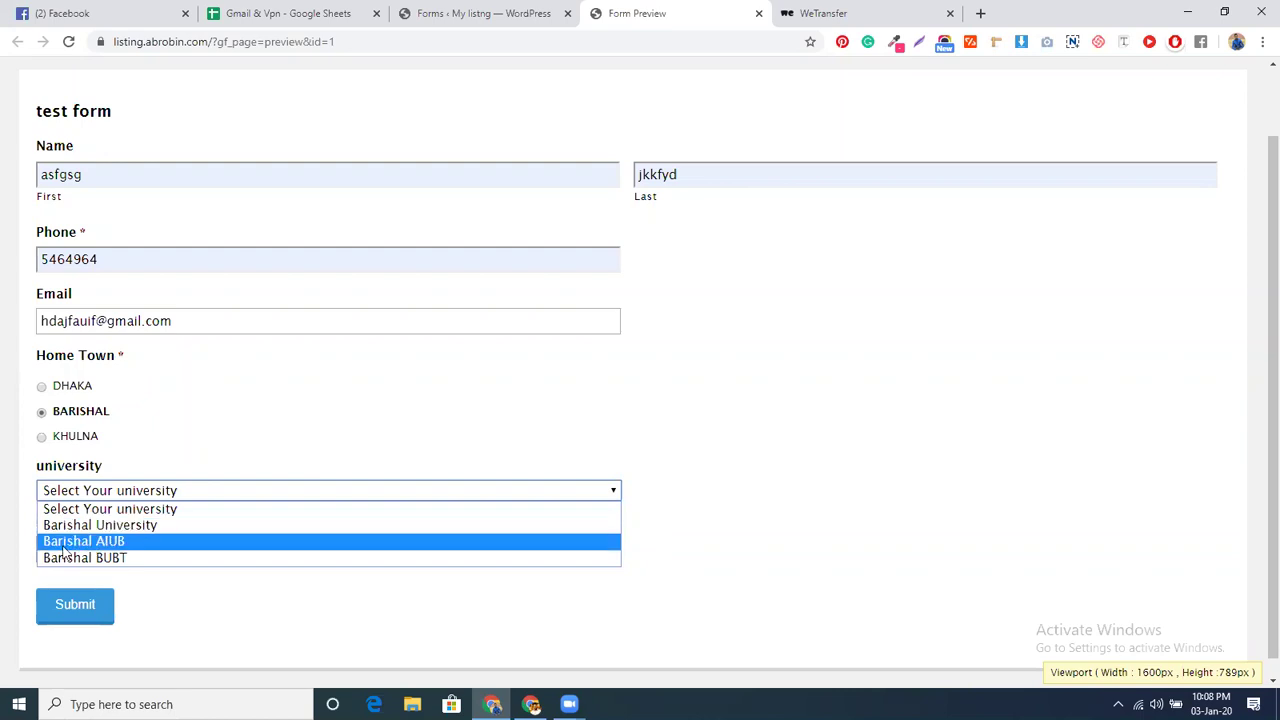
click(85, 445)
click(94, 491)
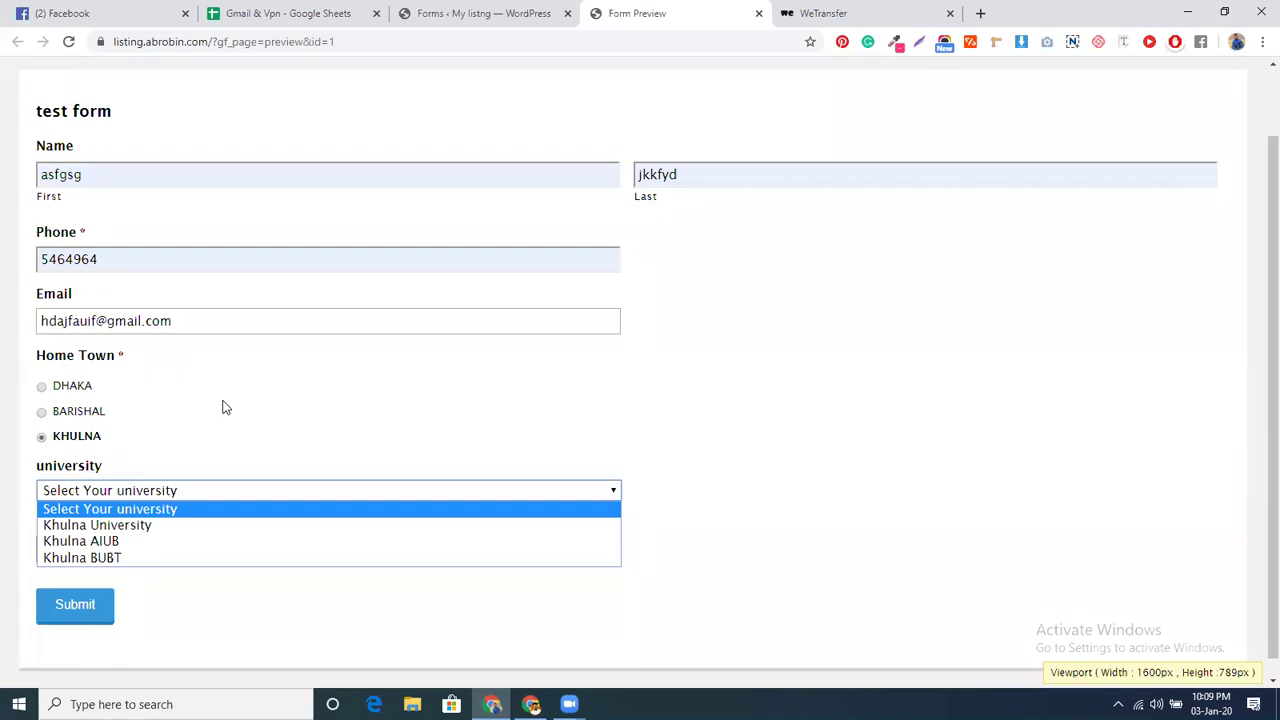
click(80, 390)
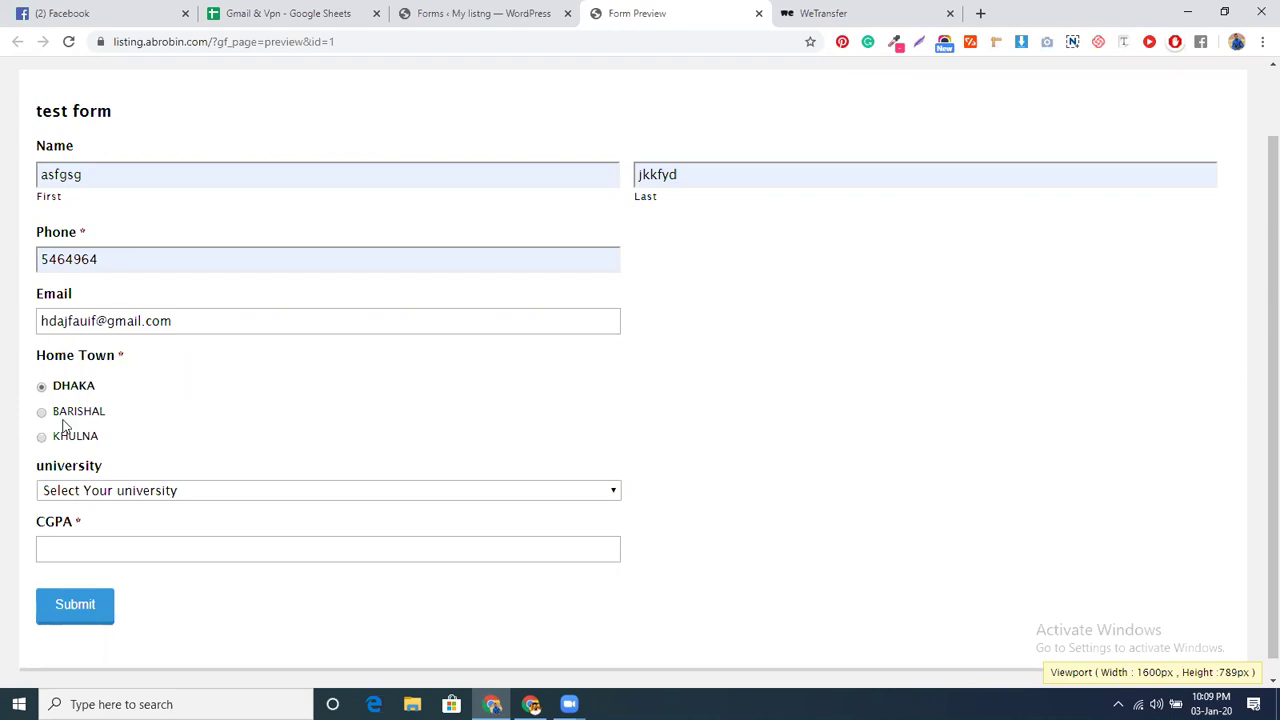
- Pick Dhaka University with CGPA 3 to see the not-eligible message, then start a new form
click(99, 494)
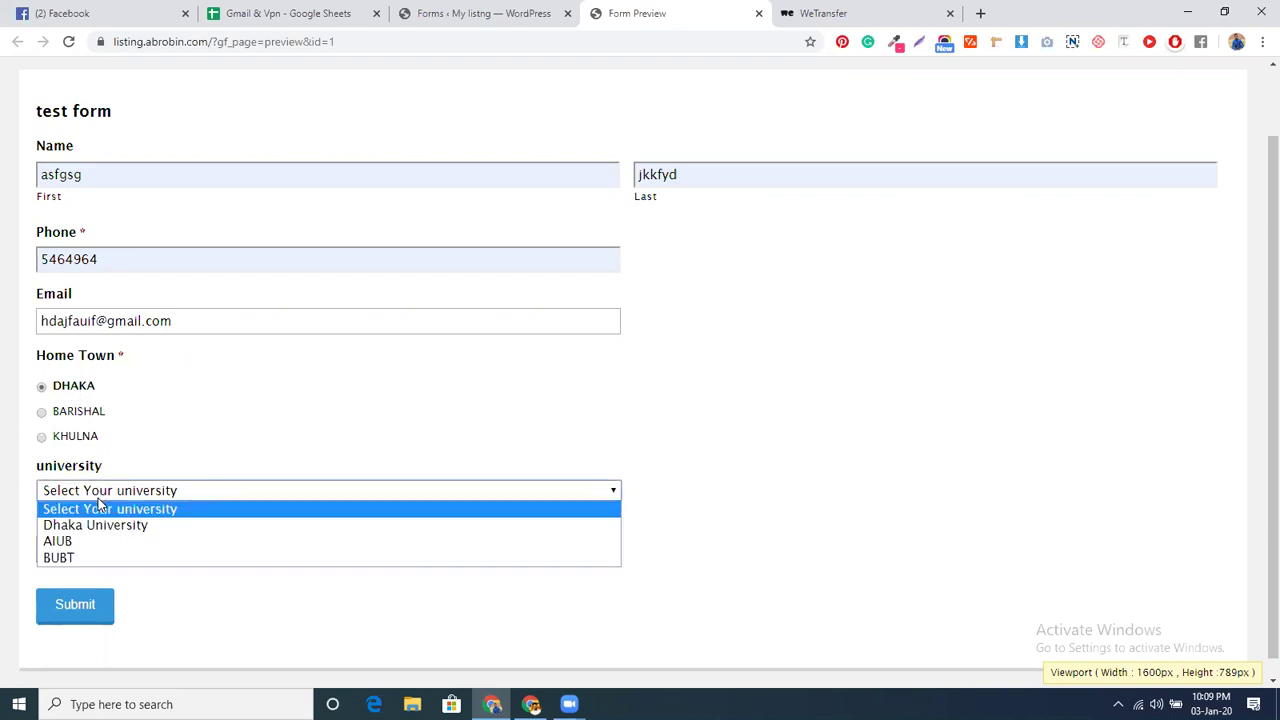
click(96, 524)
scroll(304, 392, down, 1)
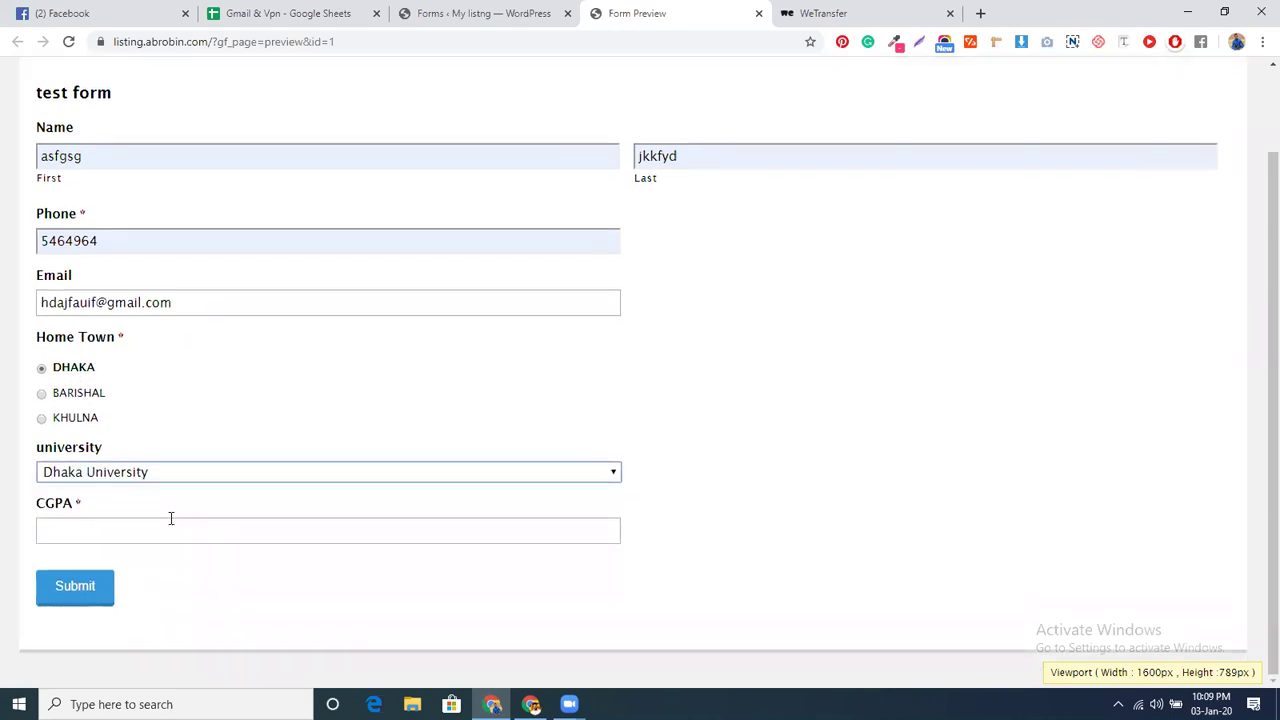
click(165, 530)
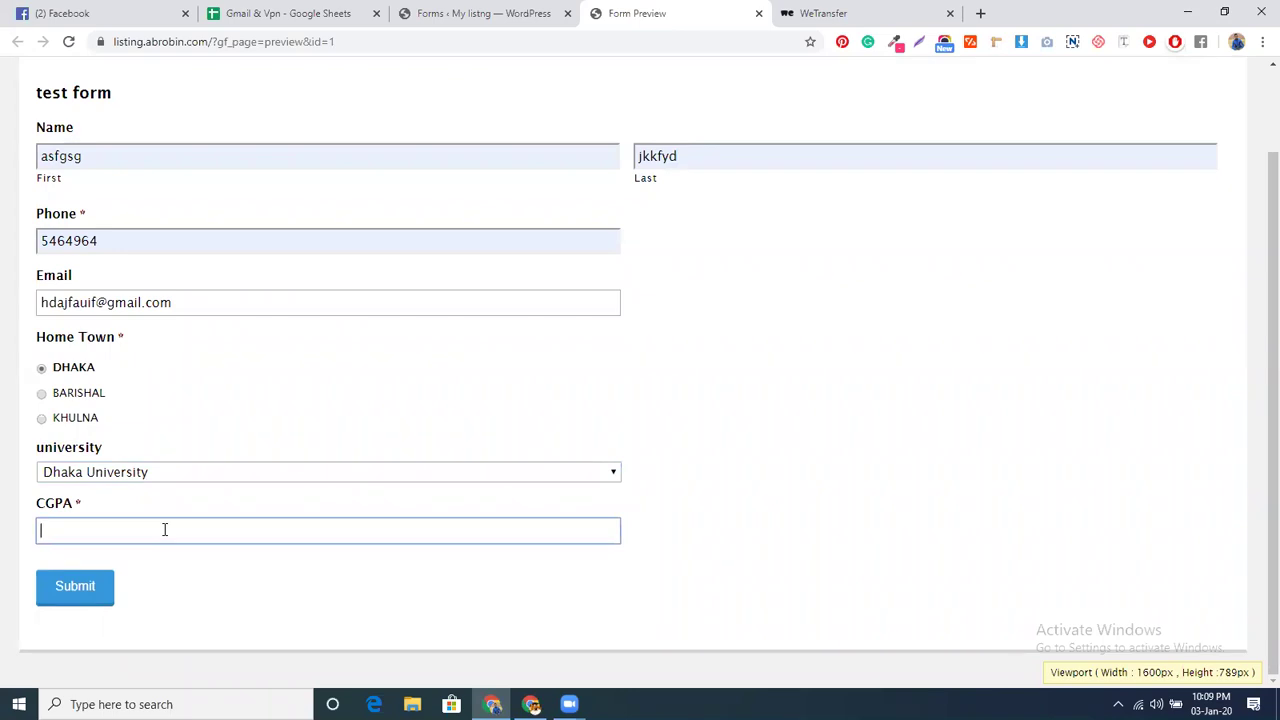
text(3)
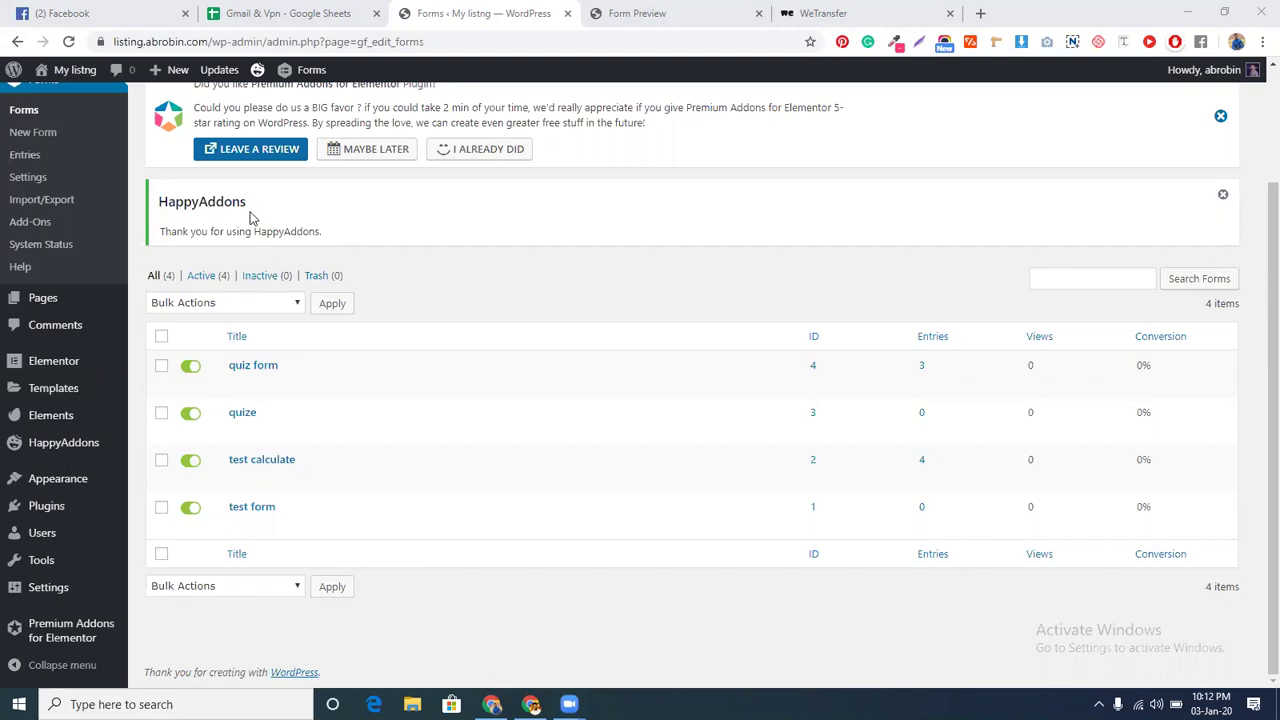
scroll(248, 212, up, 3)
click(227, 110)
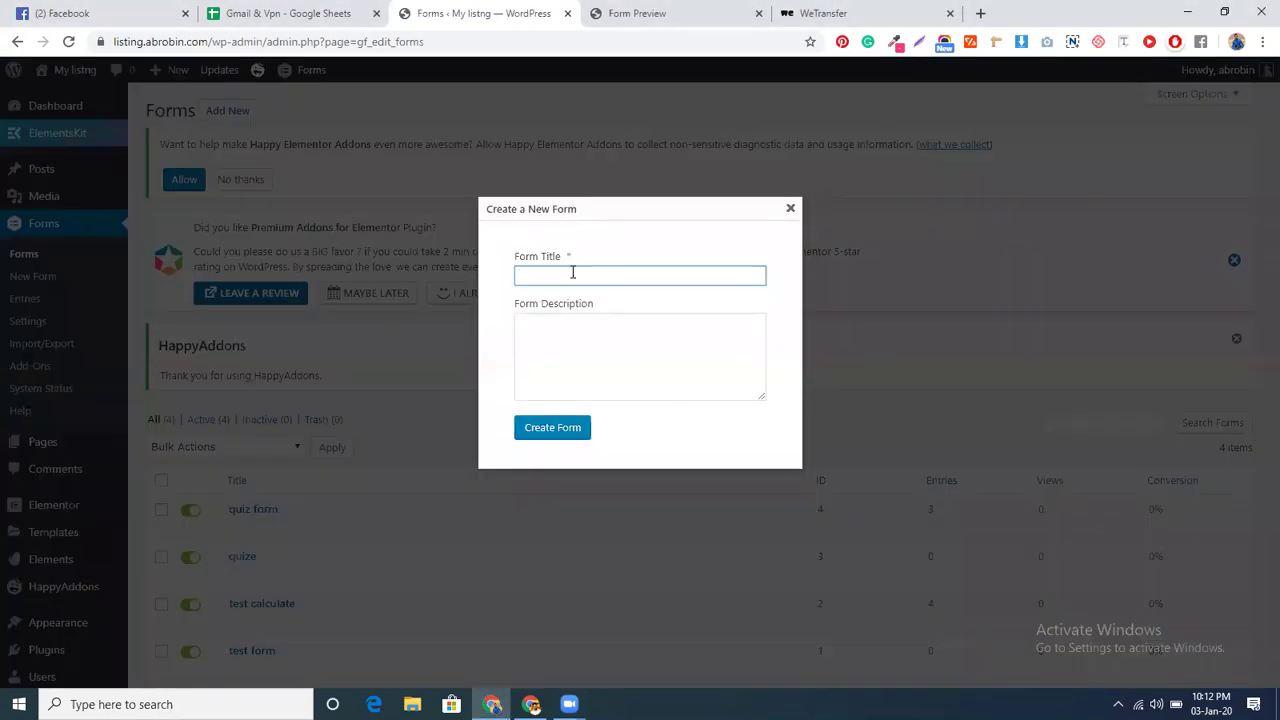
- Create a new form titled '44&45'
text(44&45)
click(558, 435)
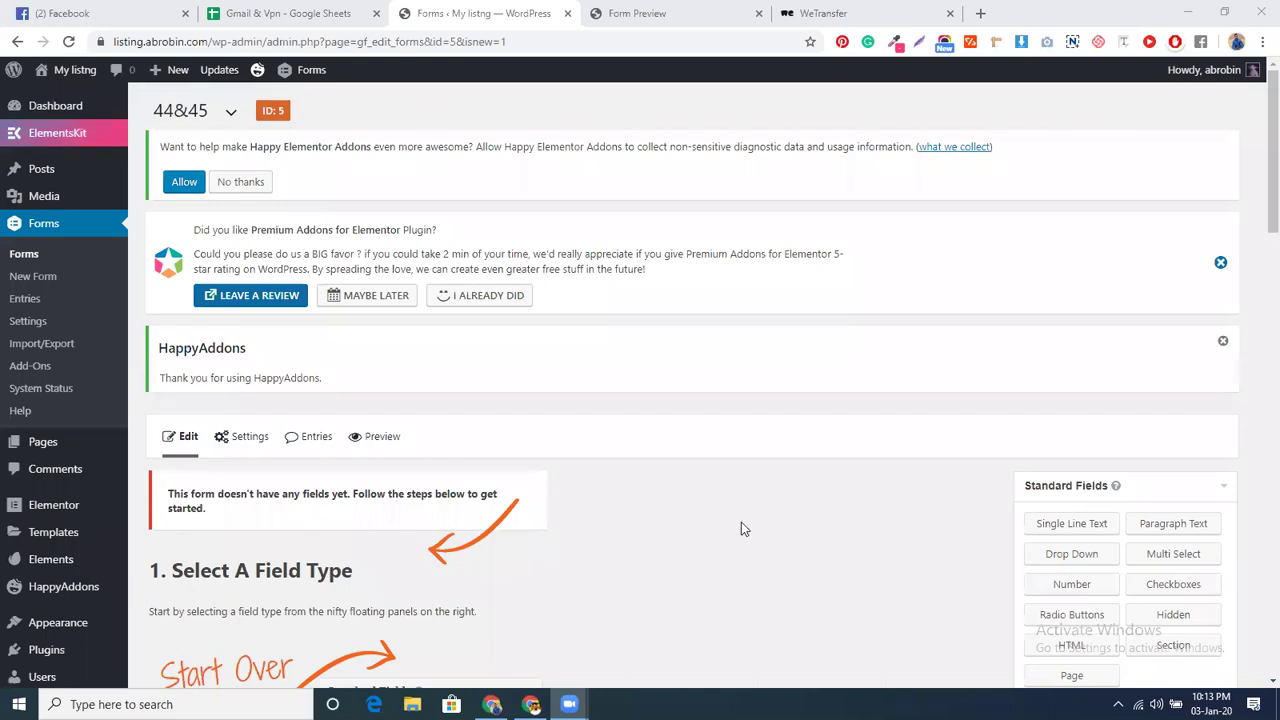
- Add Name, Phone and Email fields from Advanced Fields
scroll(1060, 600, down, 2)
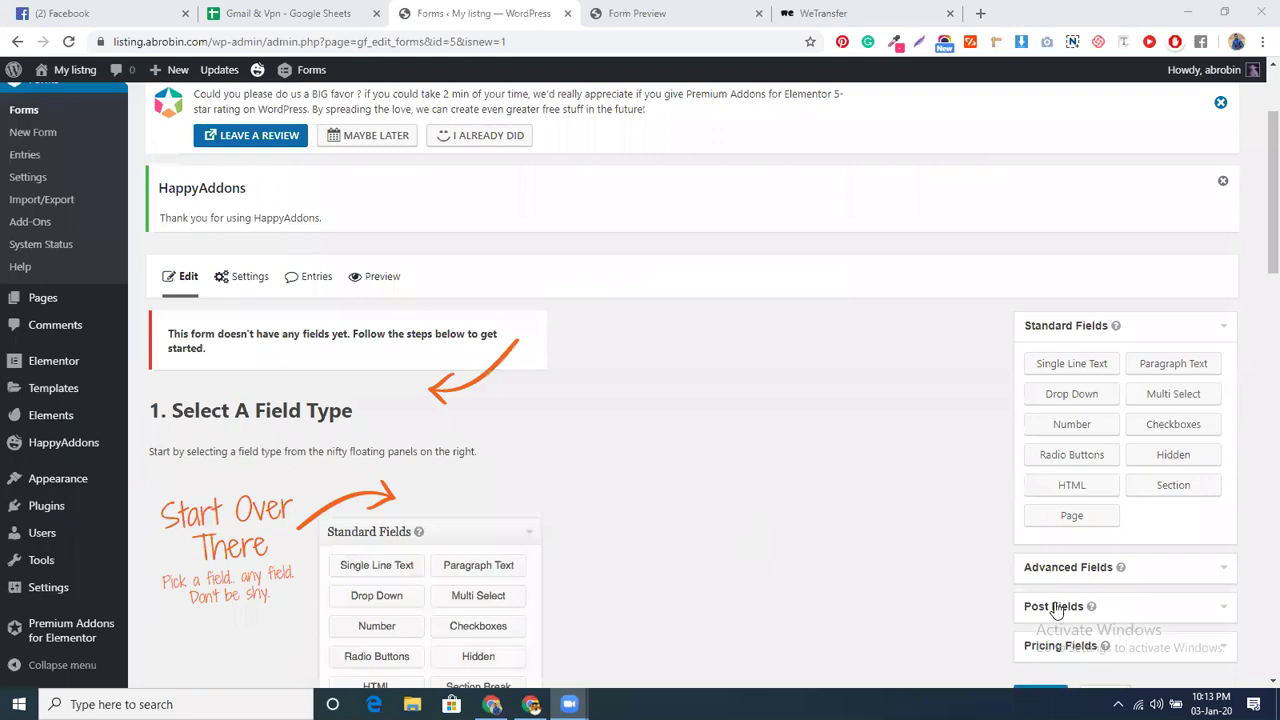
click(1056, 568)
click(1079, 408)
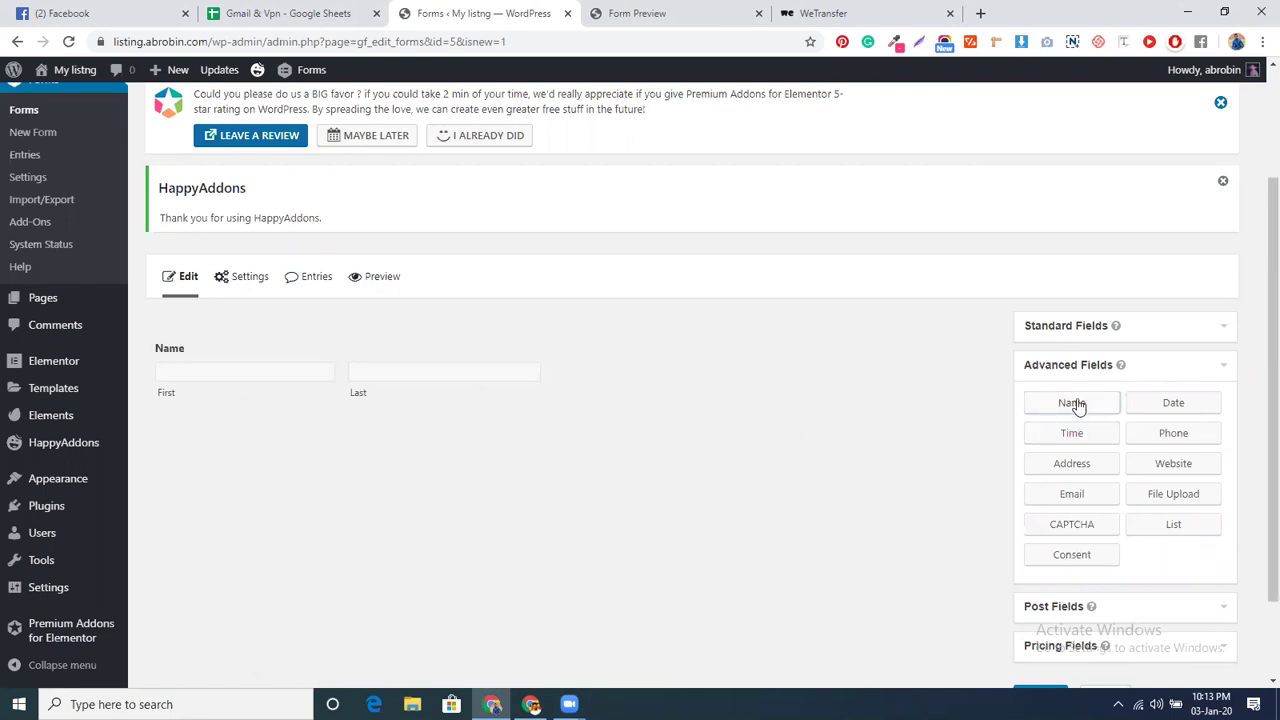
click(1177, 433)
click(1086, 497)
- Add a Radio Buttons field from Standard Fields
scroll(790, 427, down, 1)
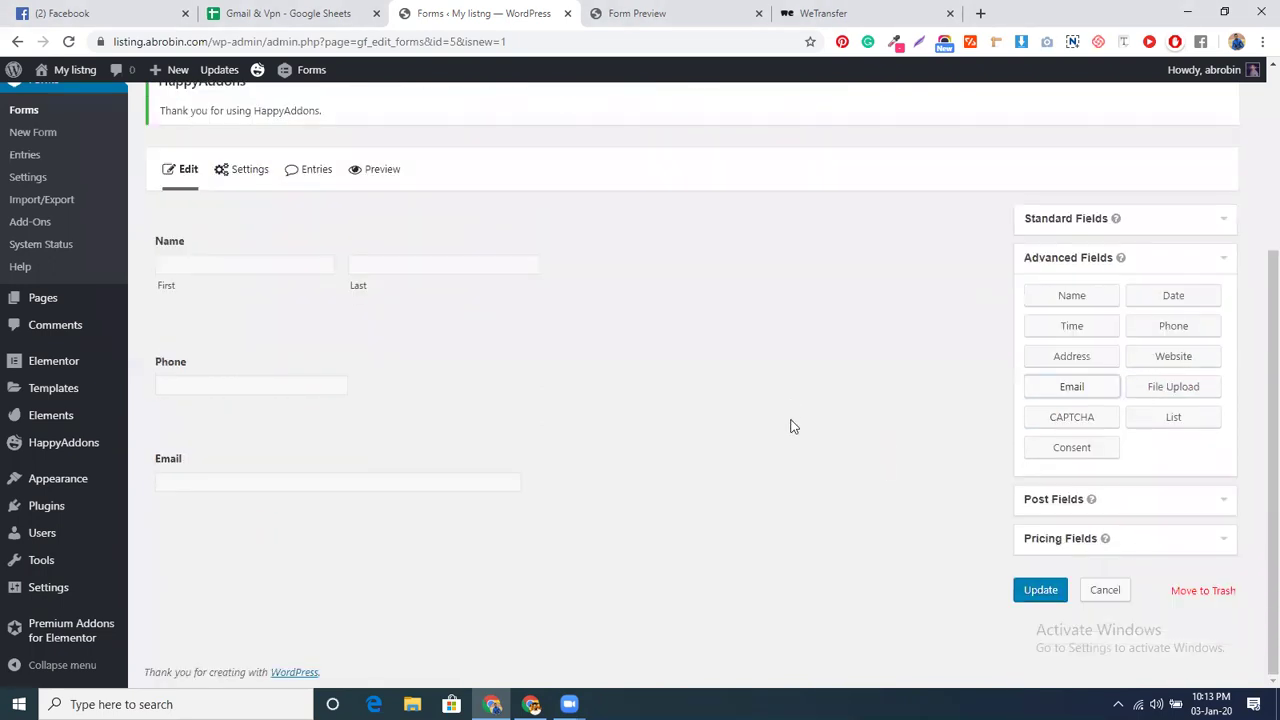
scroll(790, 427, up, 1)
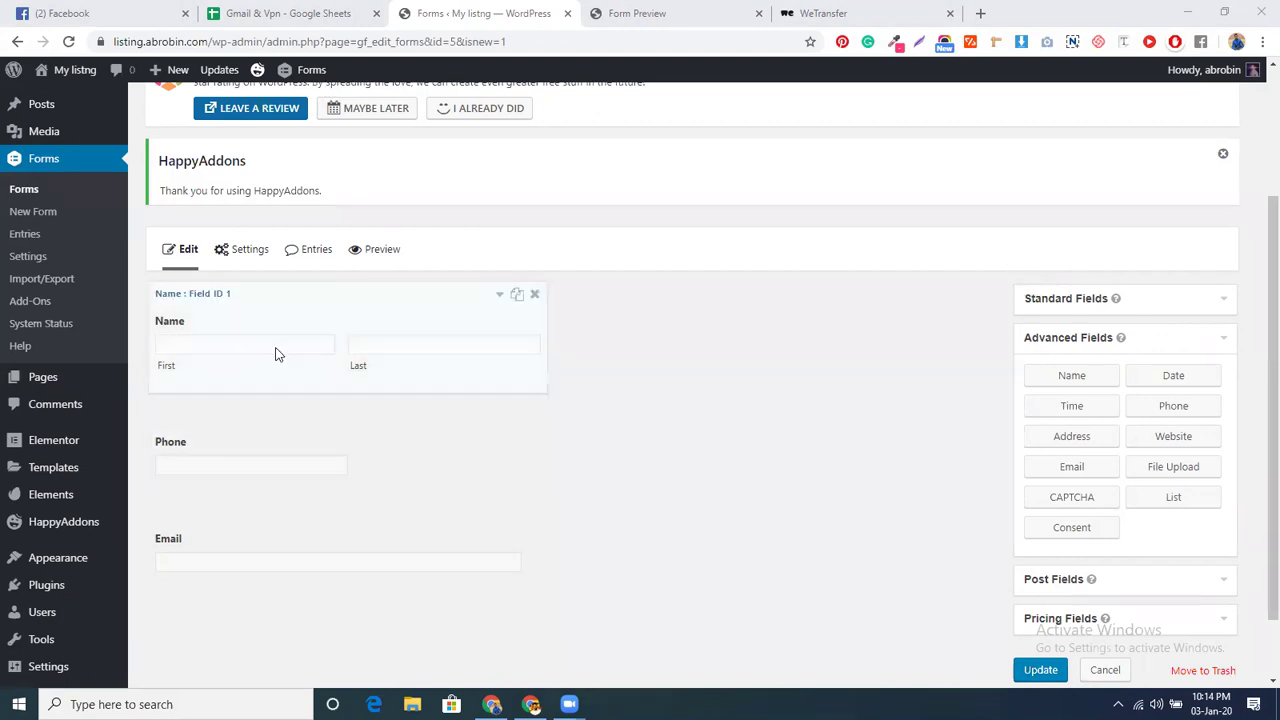
scroll(300, 385, down, 1)
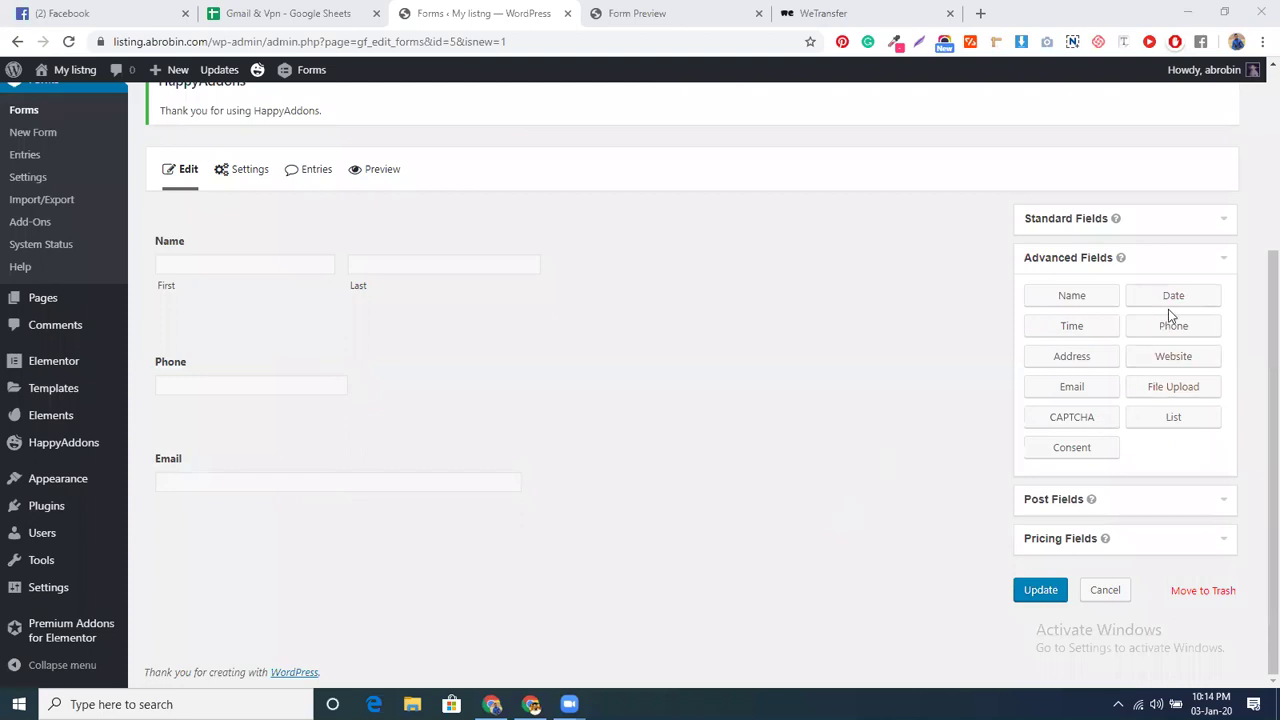
click(1062, 224)
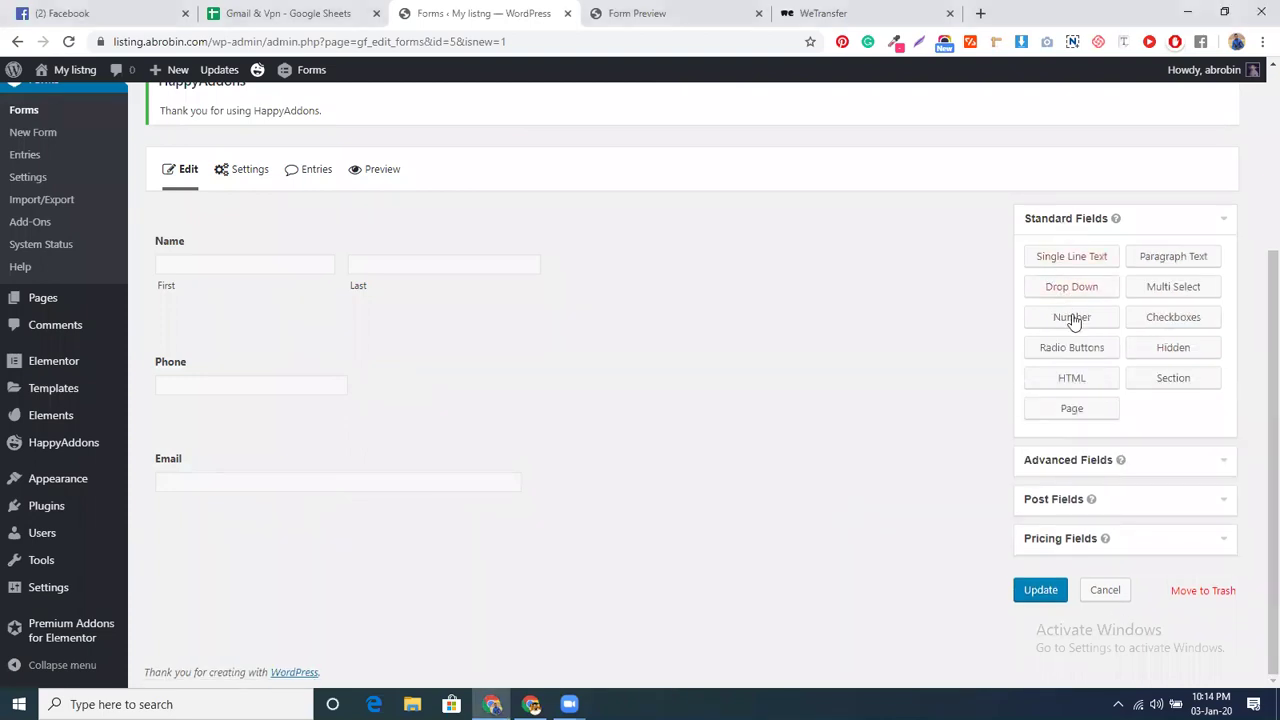
click(1082, 349)
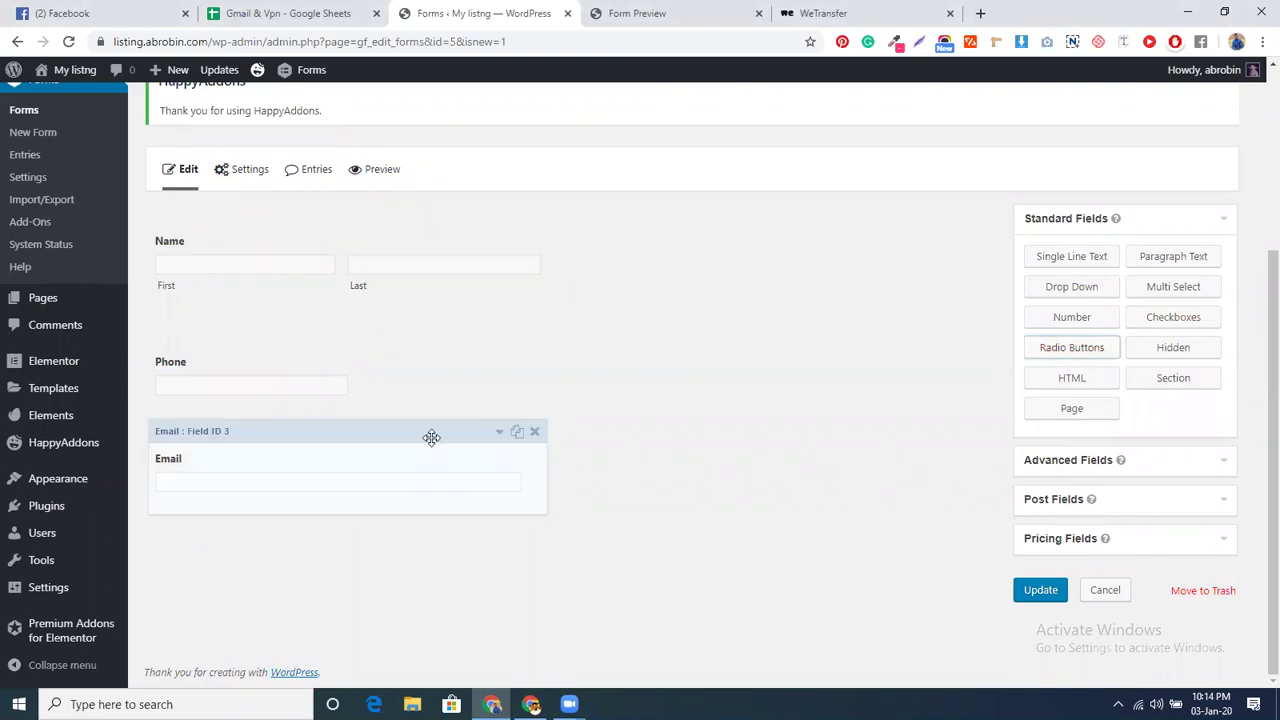
- Label the new radio button field Home Town
click(431, 437)
click(232, 571)
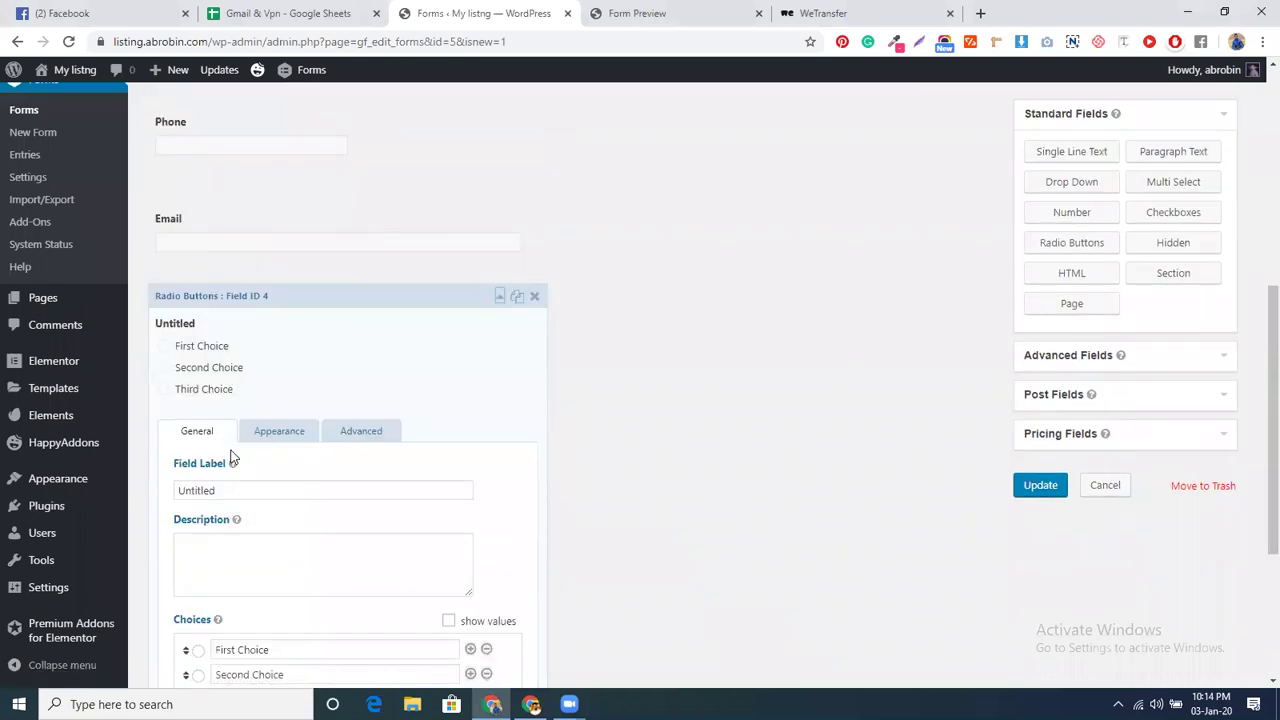
mouse_move(232, 463)
double_click(220, 489)
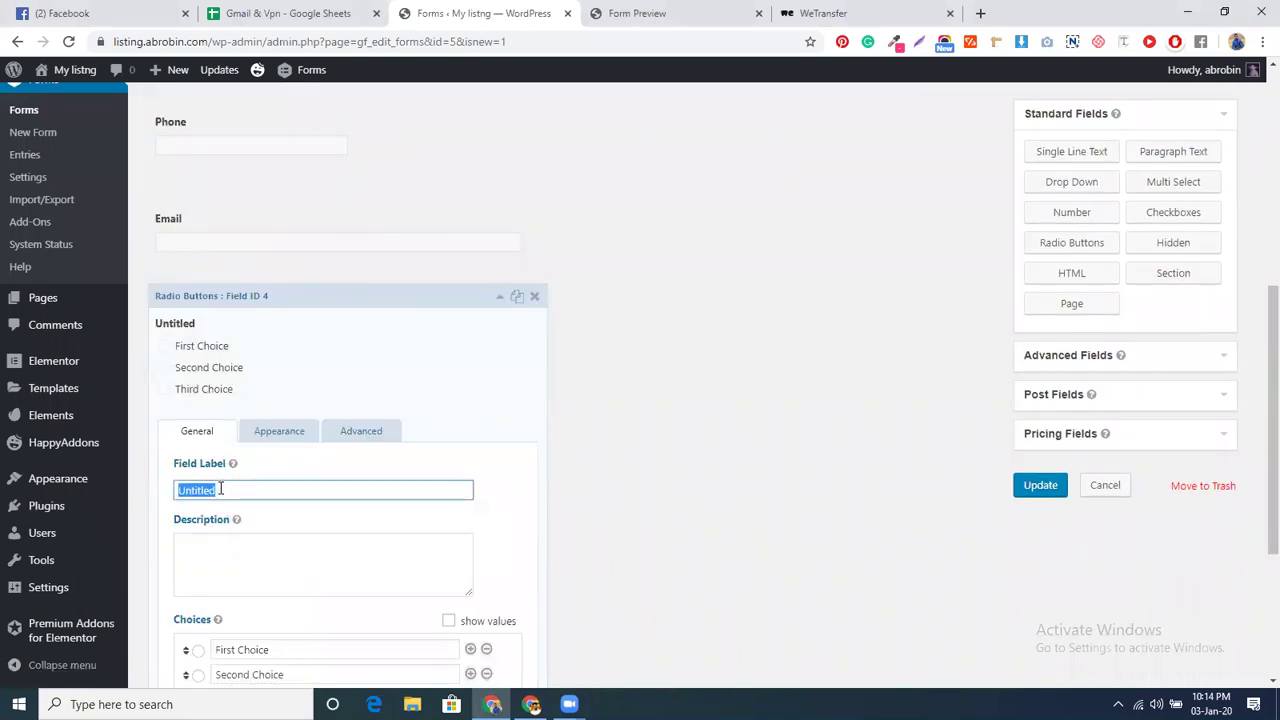
text(Home Town)
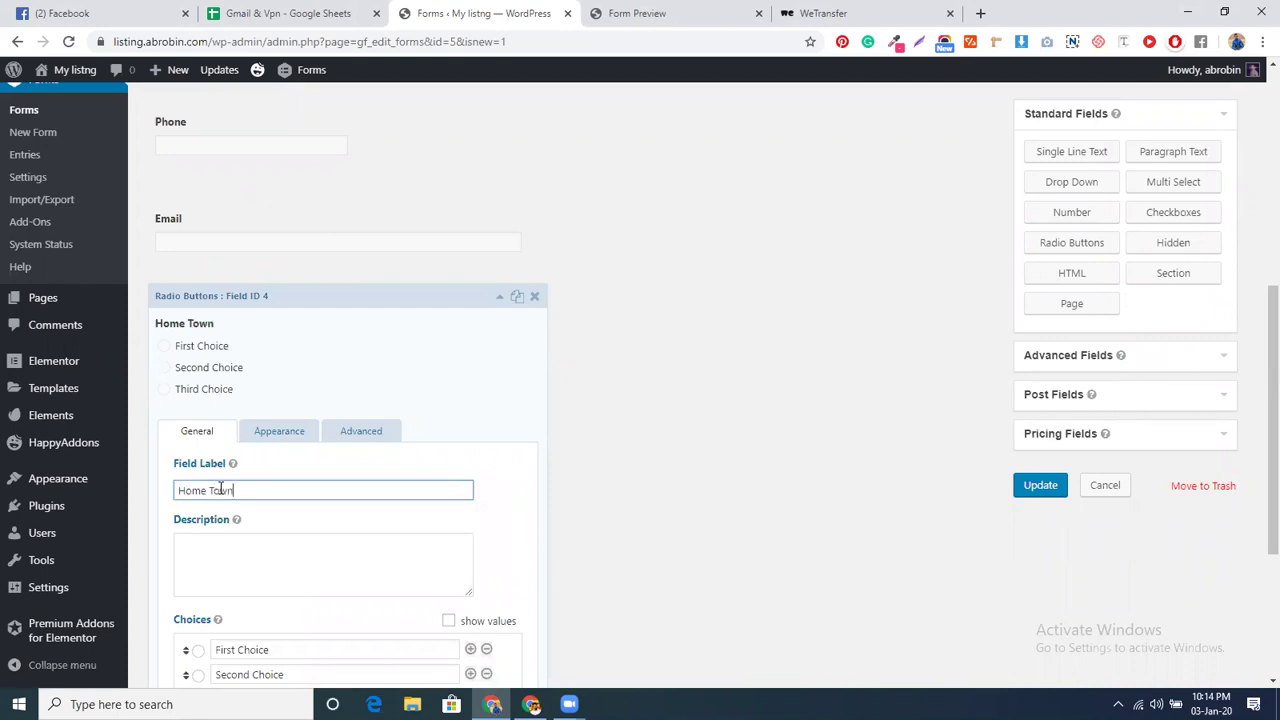
- Replace its three choices with Dhaka, Barishal and Khulna
scroll(220, 489, down, 3)
triple_click(253, 412)
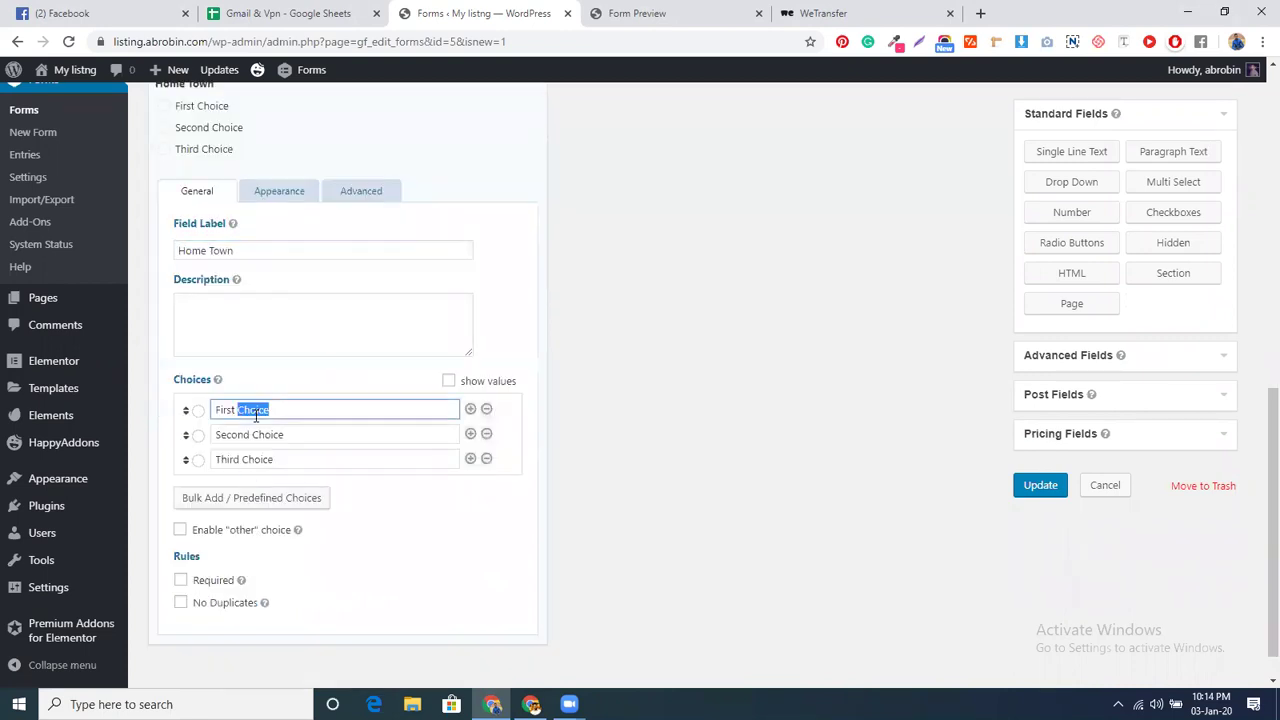
text(Dhaka)
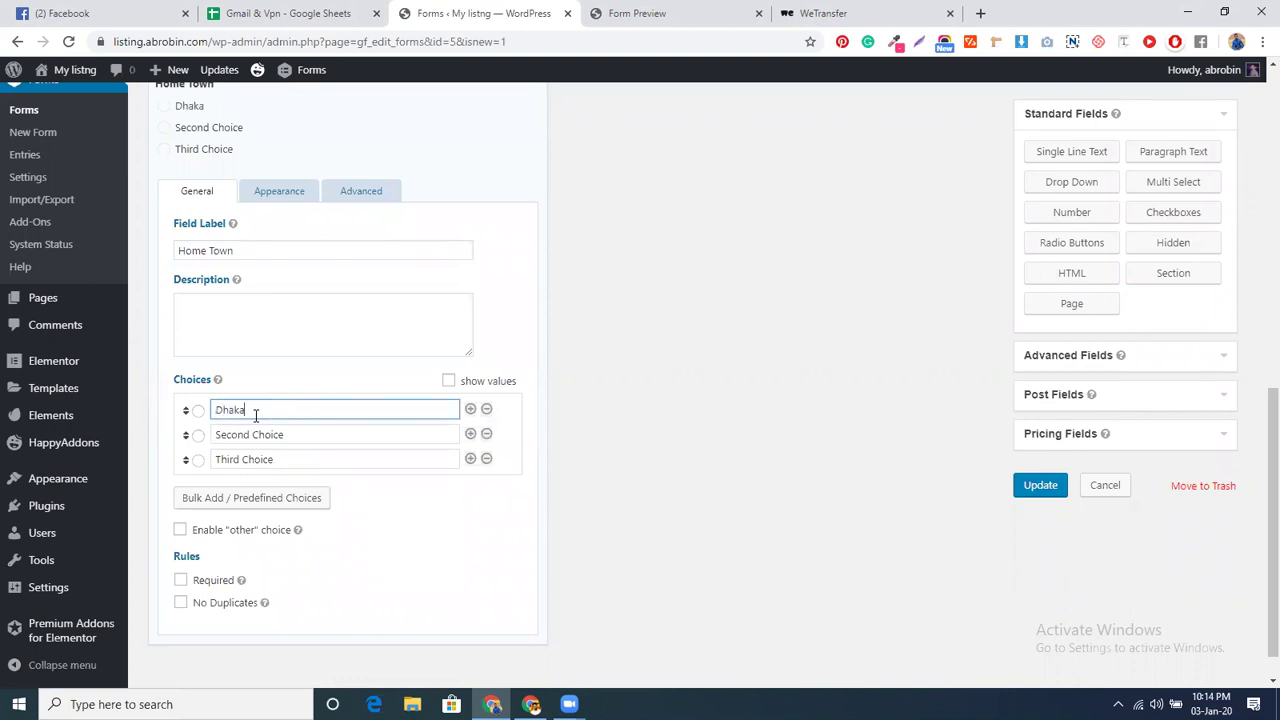
triple_click(250, 429)
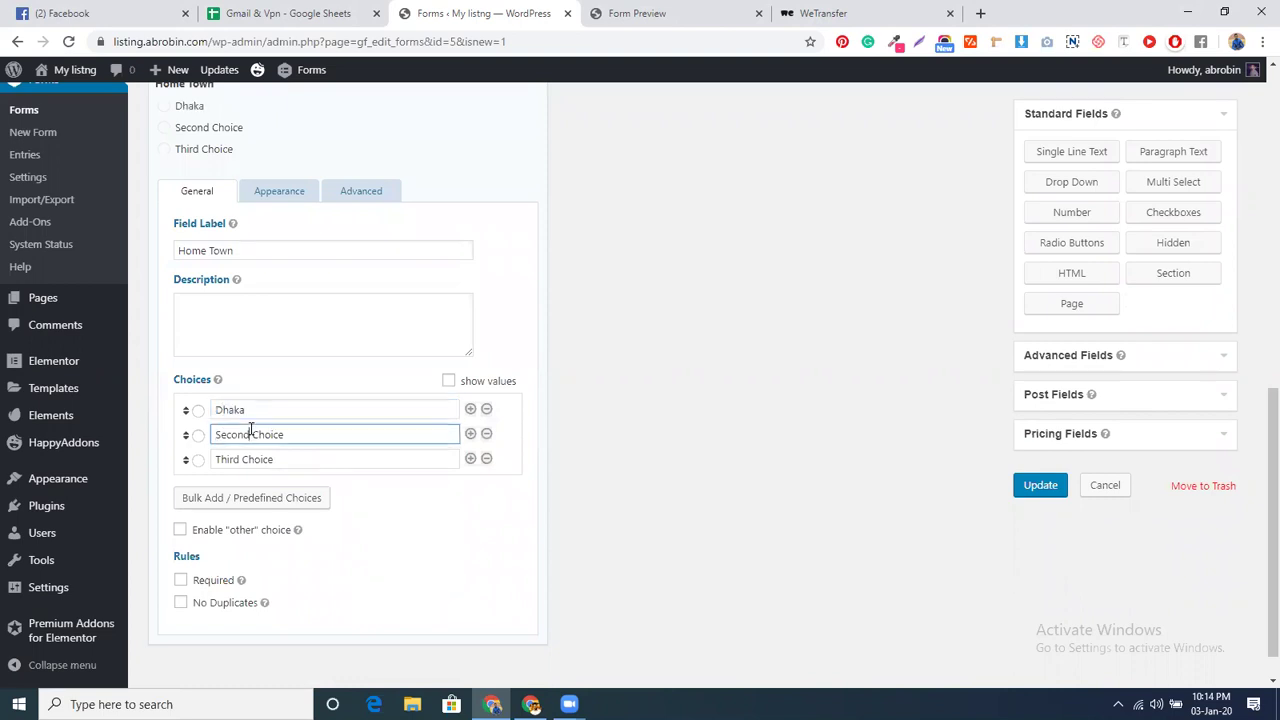
text(Barishal)
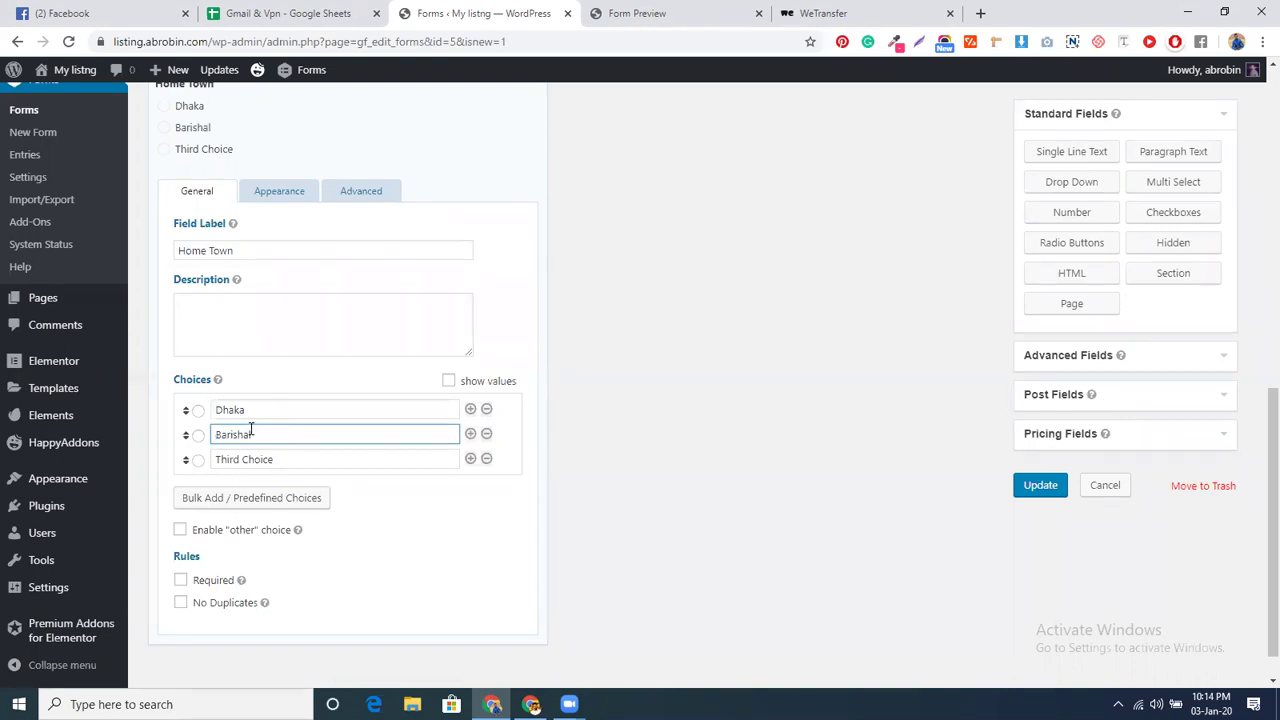
triple_click(262, 457)
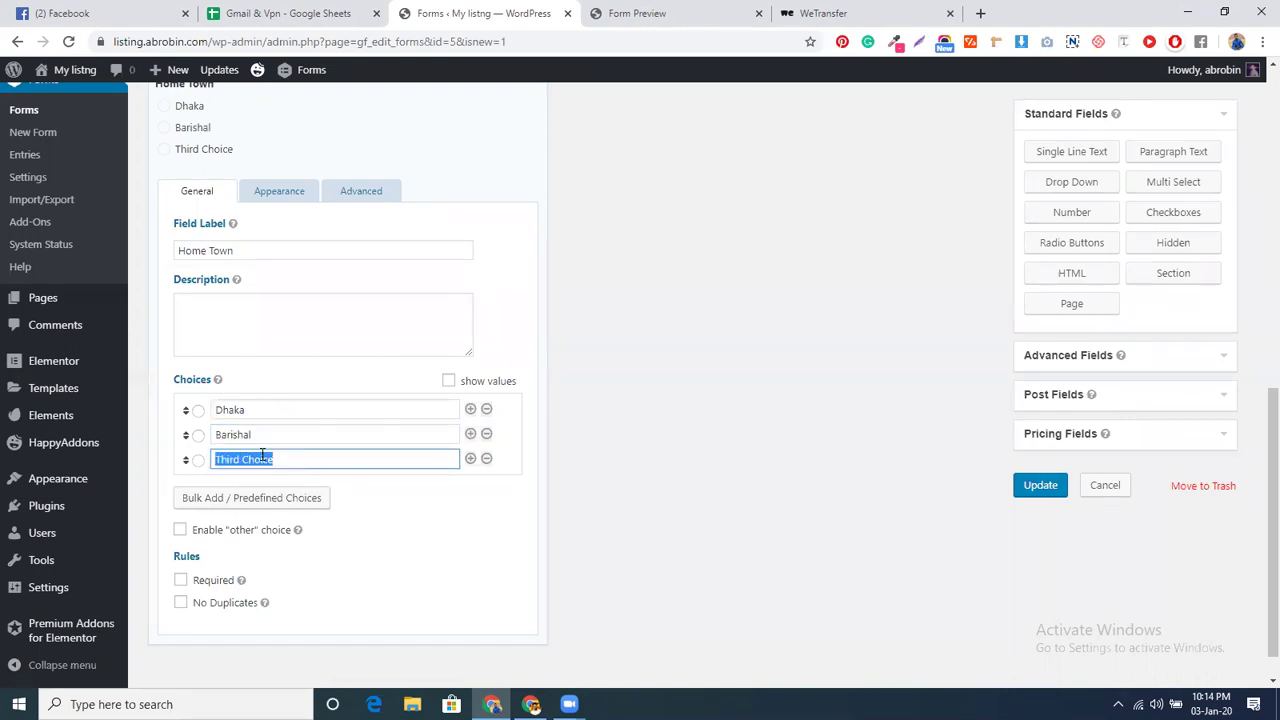
text(Khulna)
scroll(314, 562, up, 6)
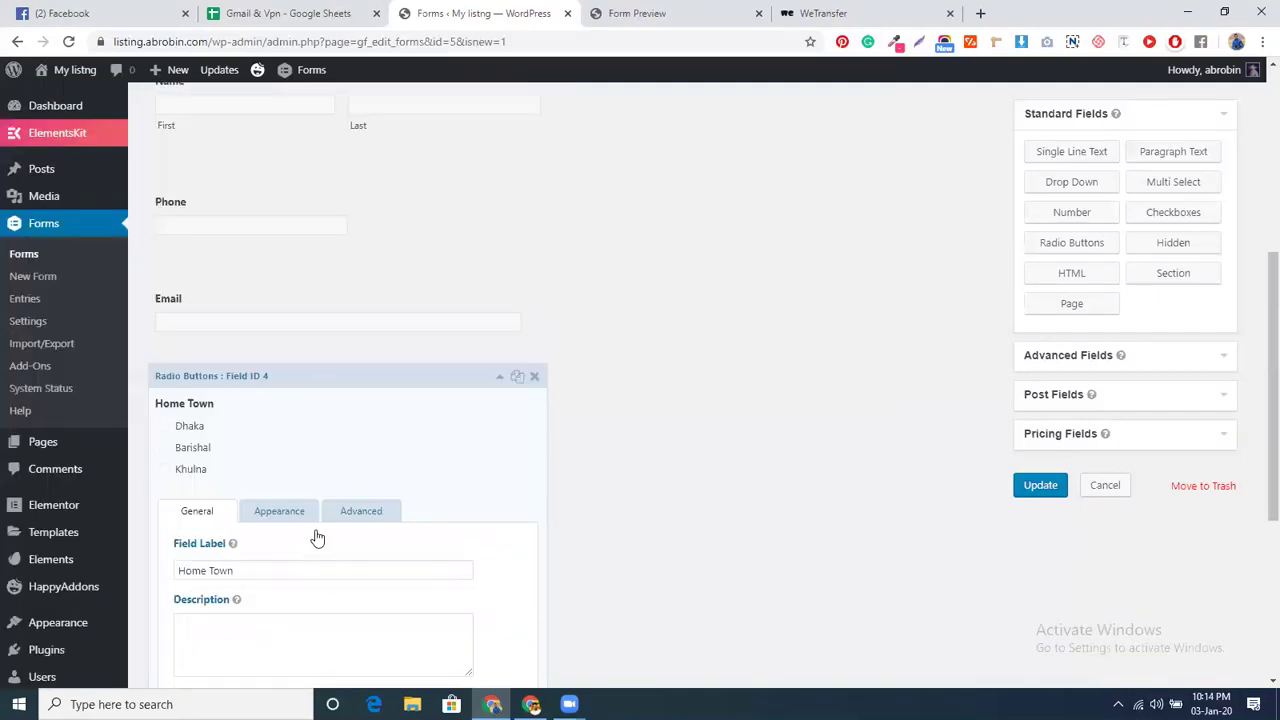
- Make the Name field required
click(280, 318)
scroll(214, 528, down, 3)
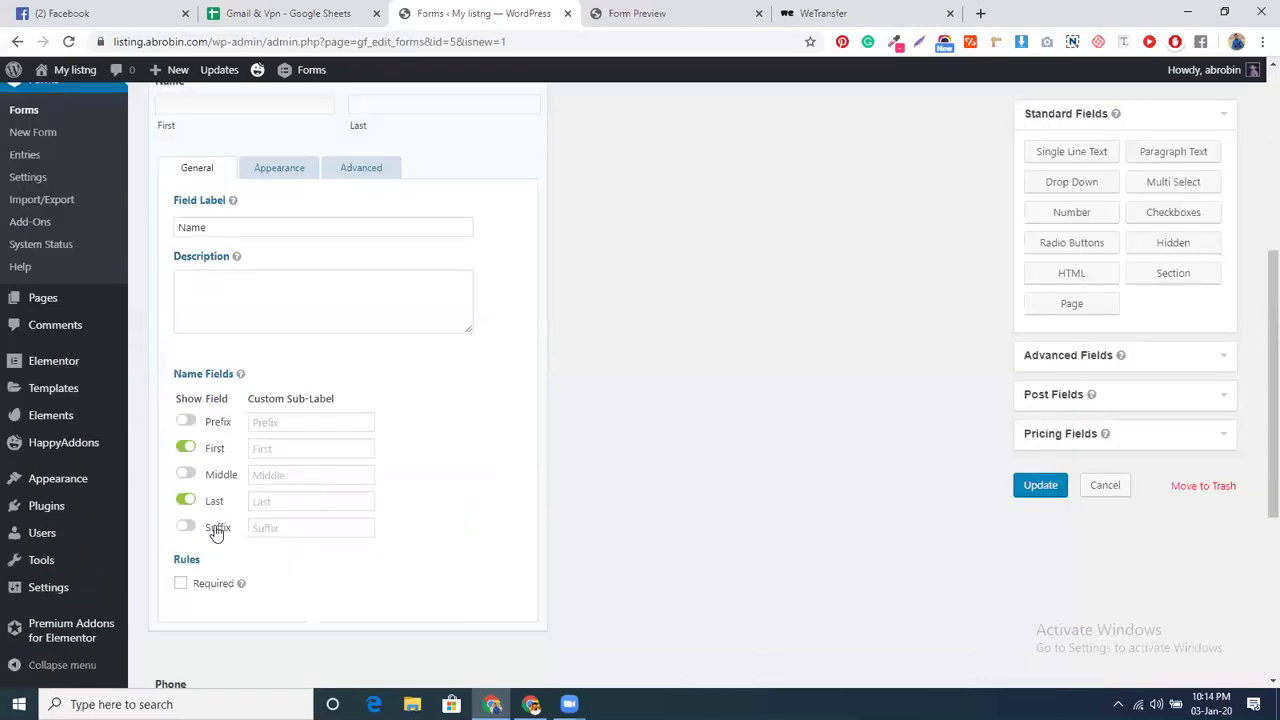
click(181, 584)
scroll(408, 262, up, 3)
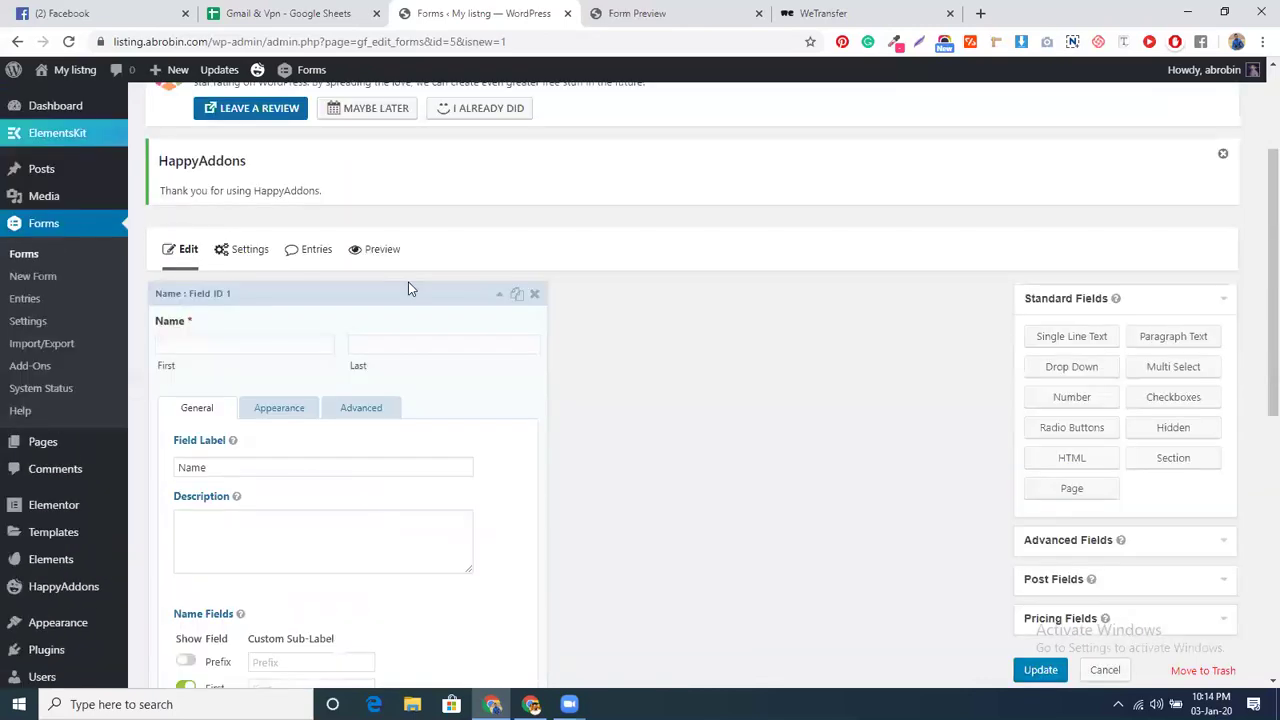
click(407, 298)
- Set the Phone field to International format and make it required
scroll(406, 290, down, 2)
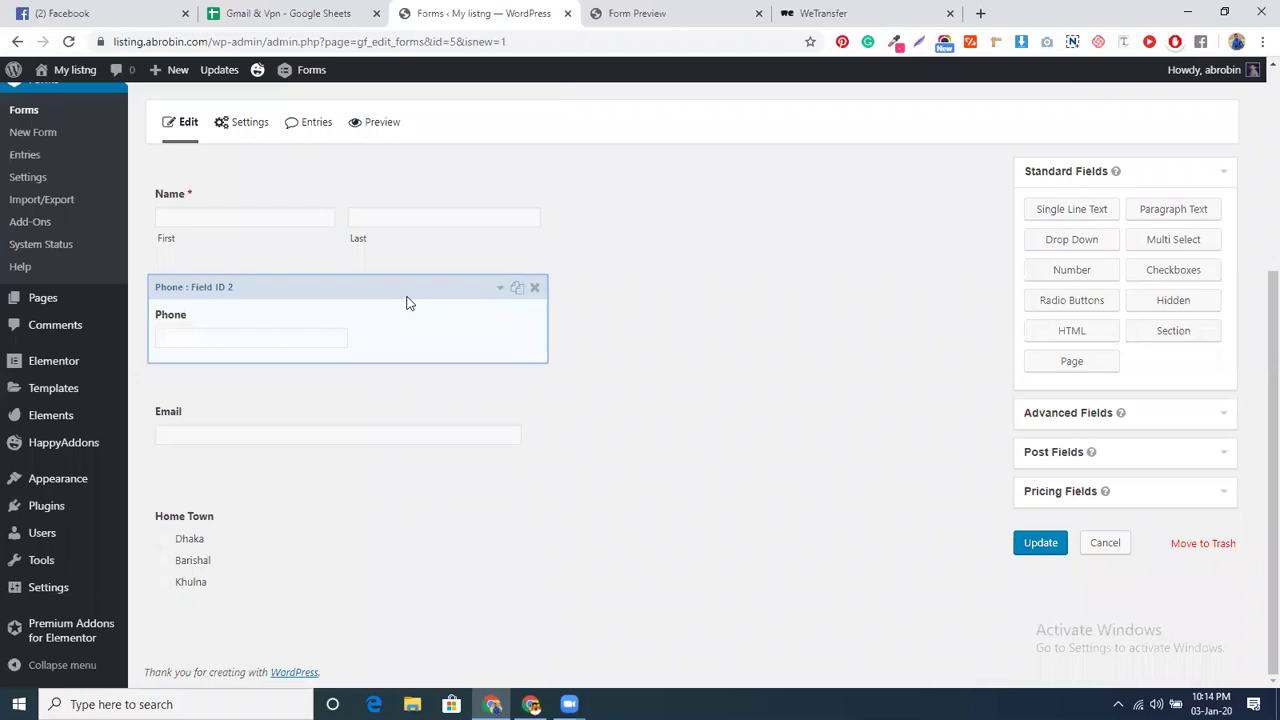
click(407, 303)
scroll(400, 300, down, 4)
scroll(354, 317, up, 3)
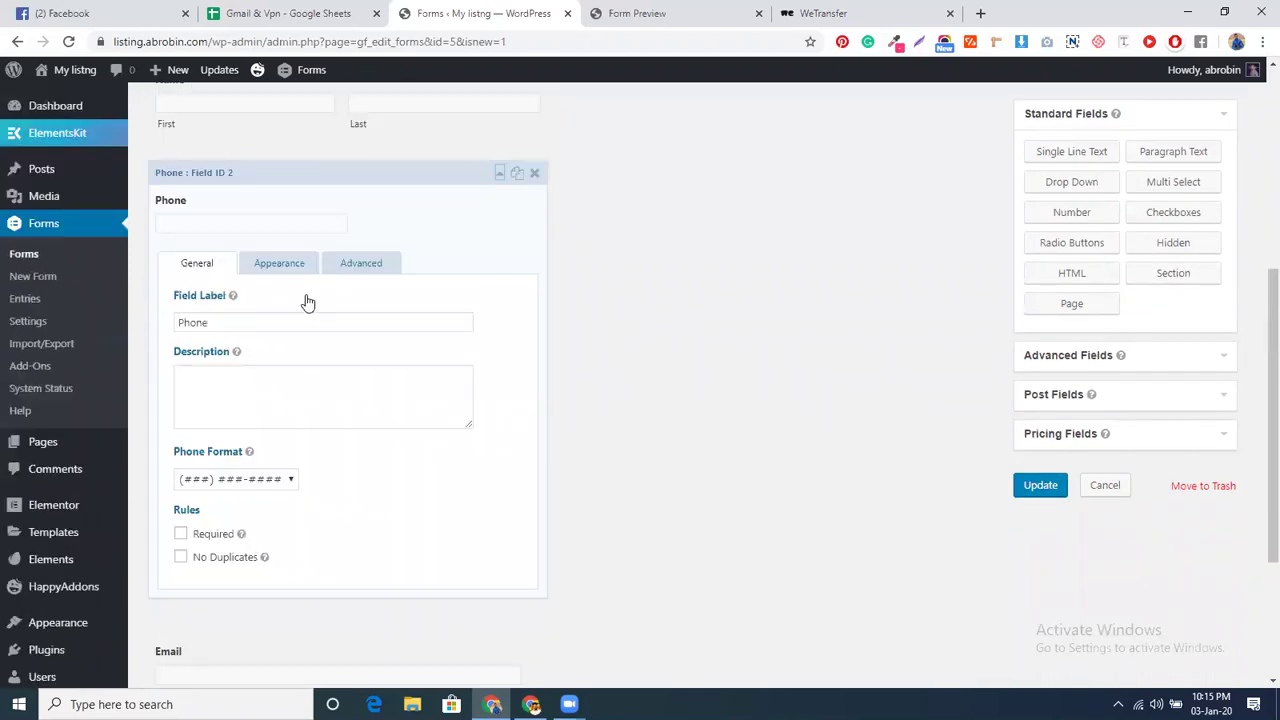
scroll(354, 434, down, 1)
click(269, 405)
click(329, 440)
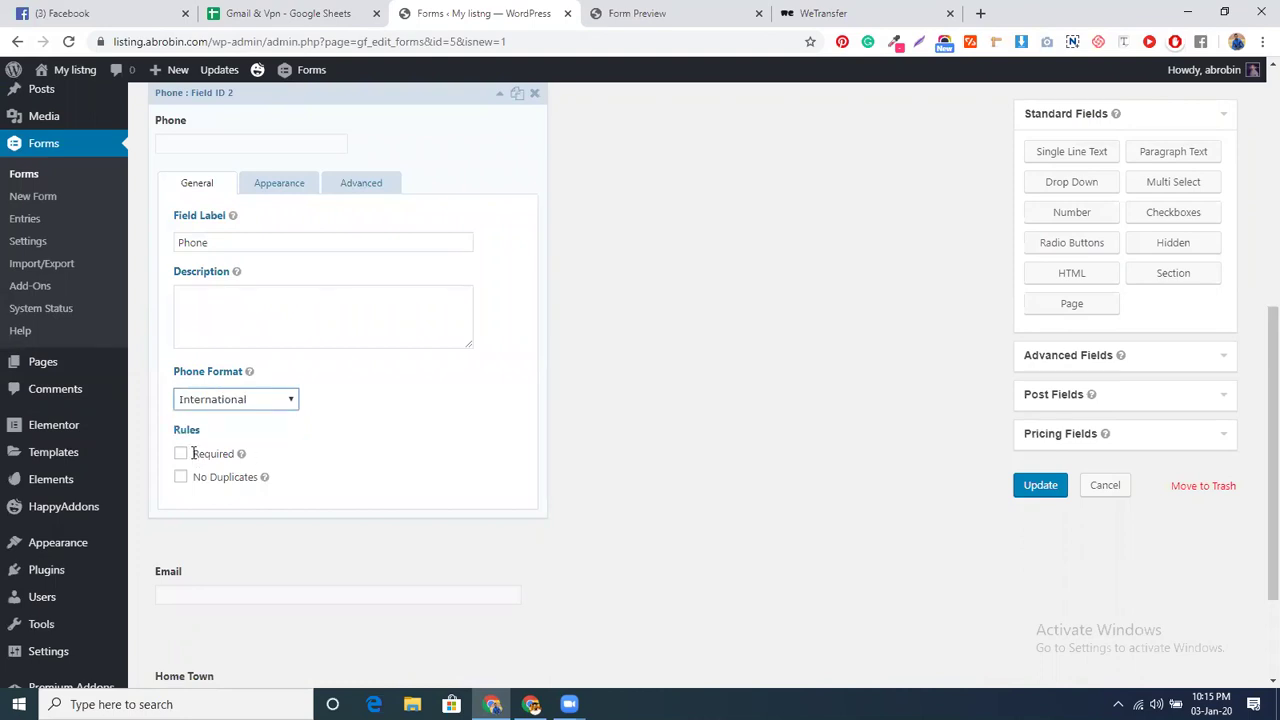
click(181, 455)
- Make the Email field required and add a Drop Down field below Home Town
scroll(389, 447, down, 2)
click(373, 421)
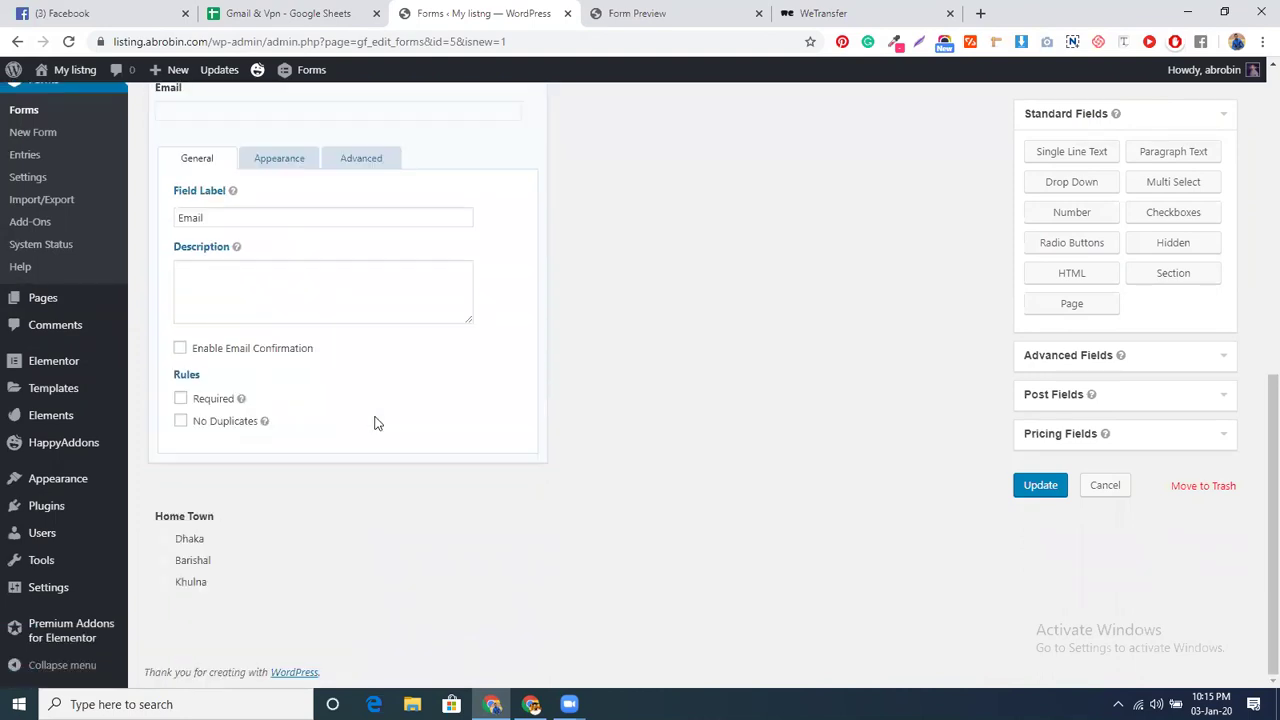
click(180, 398)
click(1072, 184)
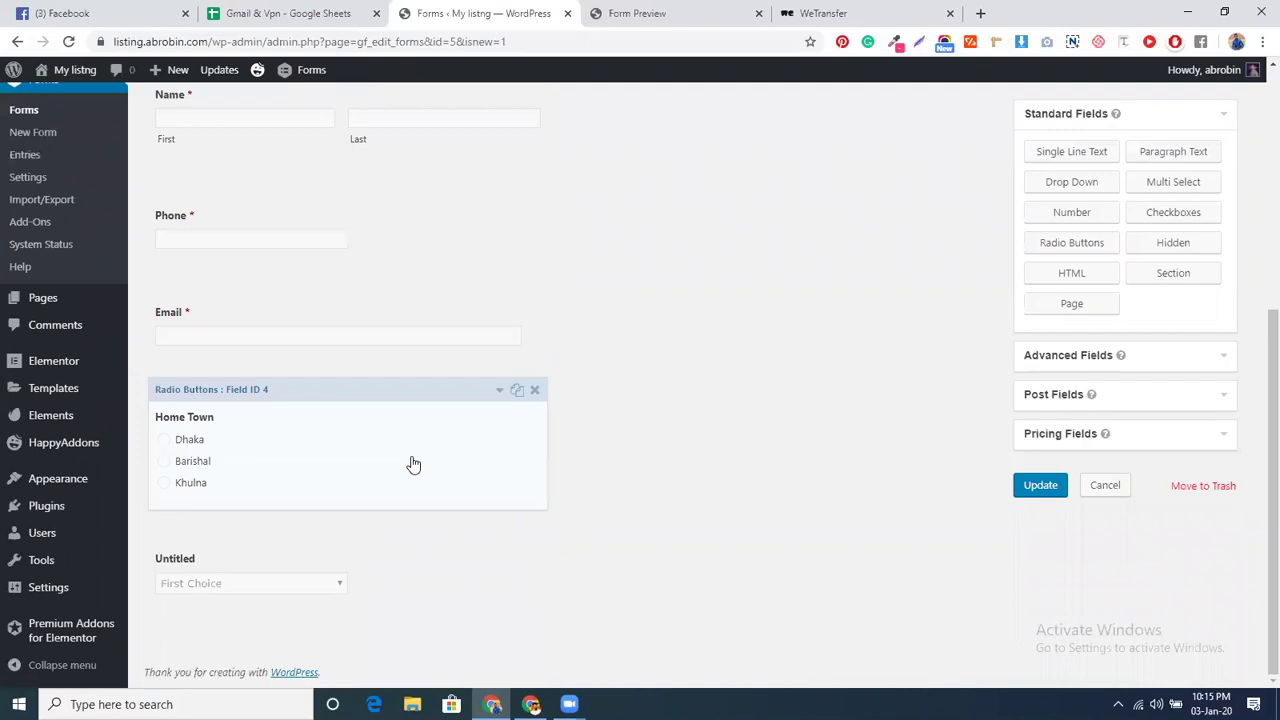
- Label the new dropdown University
click(411, 543)
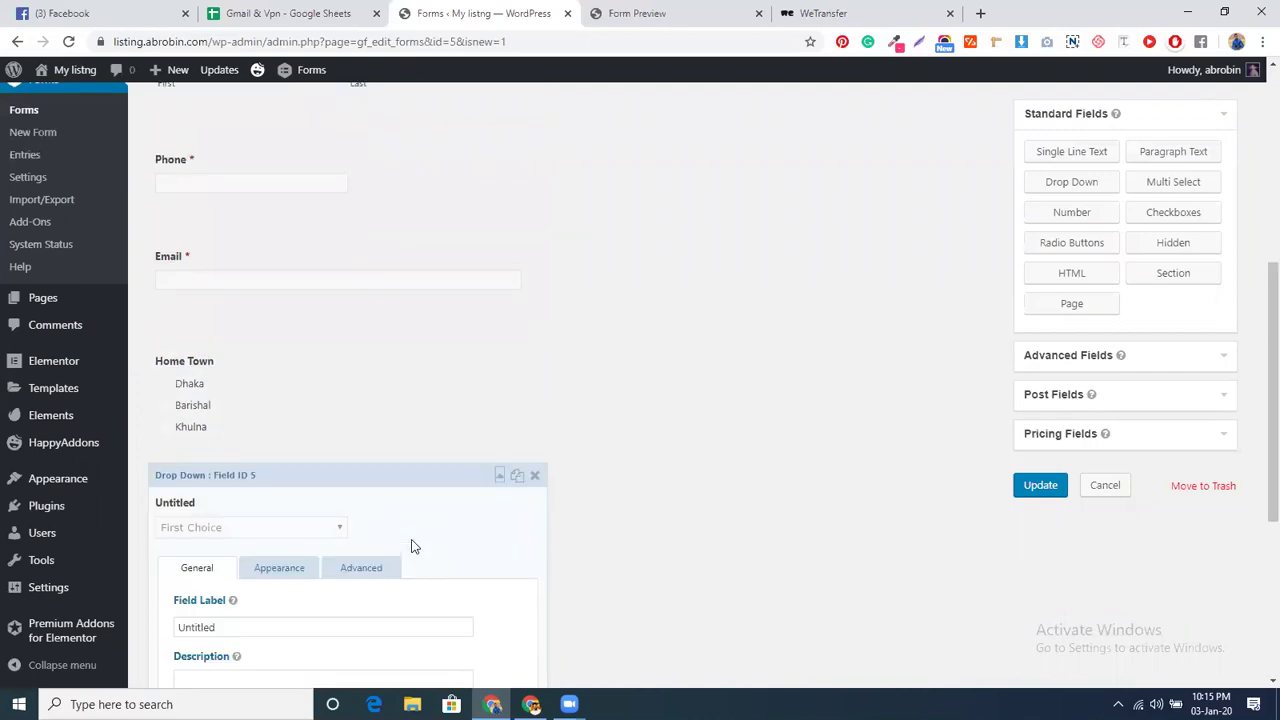
double_click(227, 310)
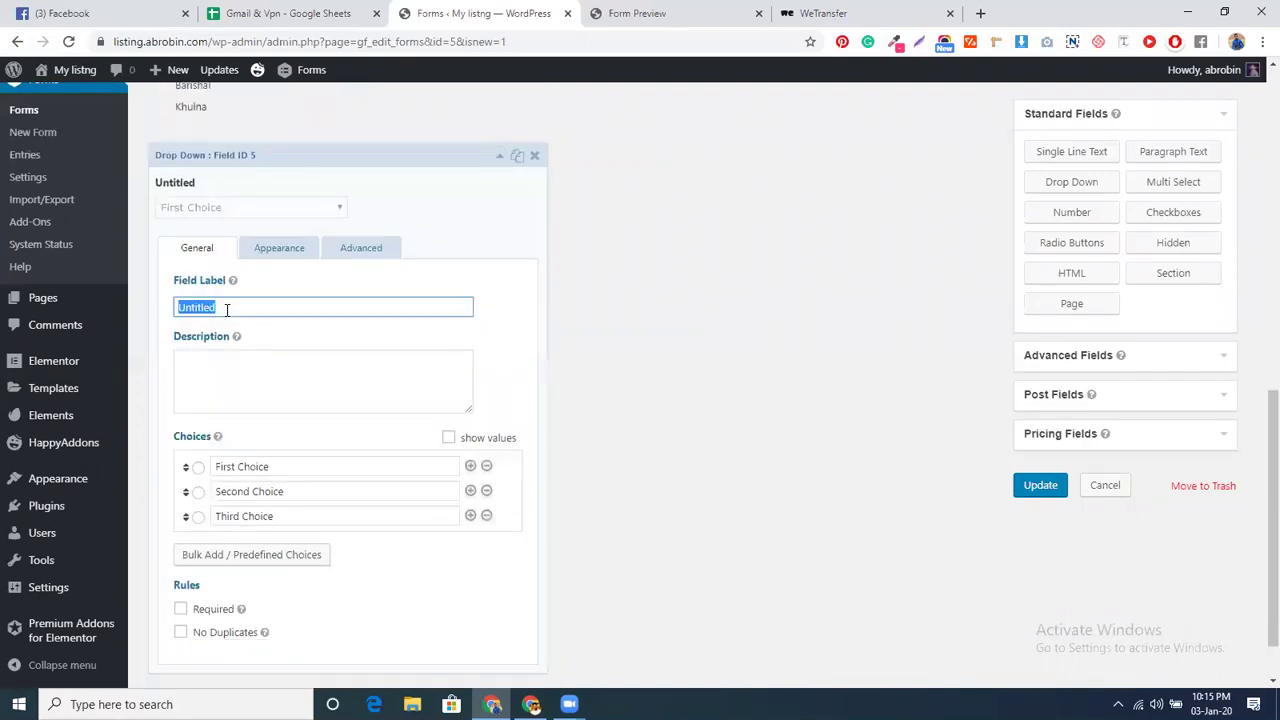
text(Use)
key(BackSpace)
key(BackSpace)
text(n)
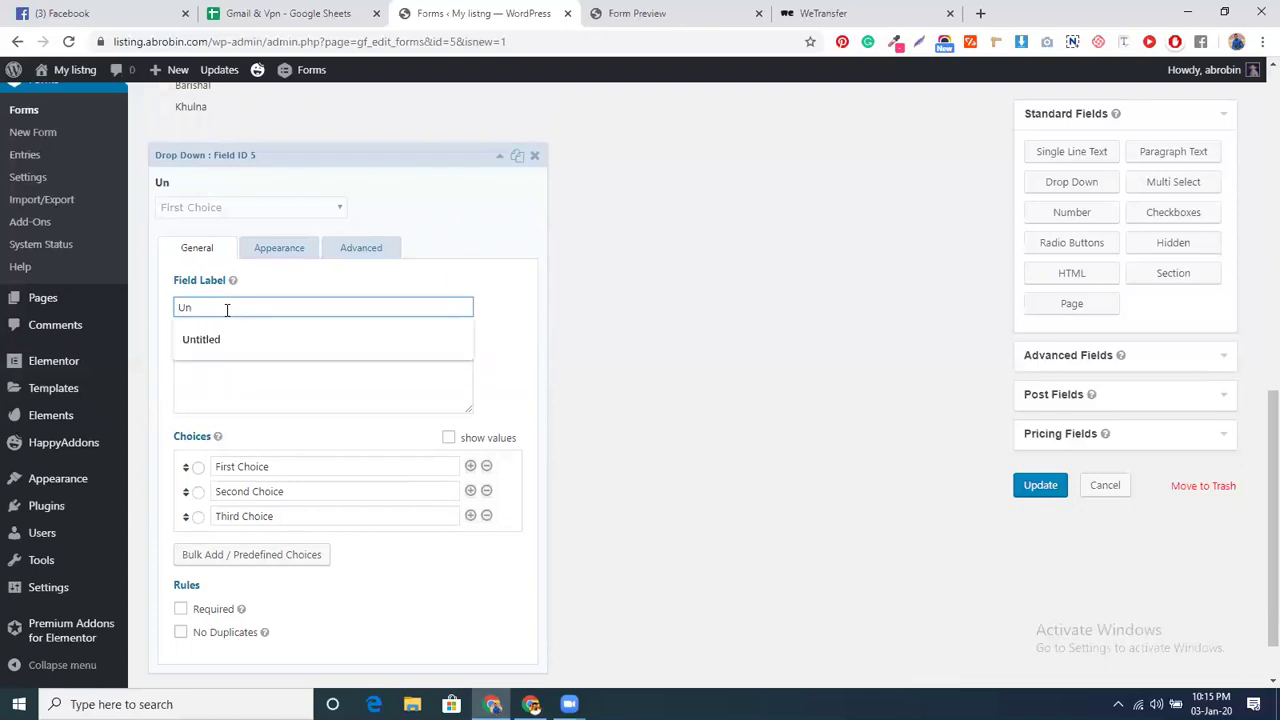
text(iv)
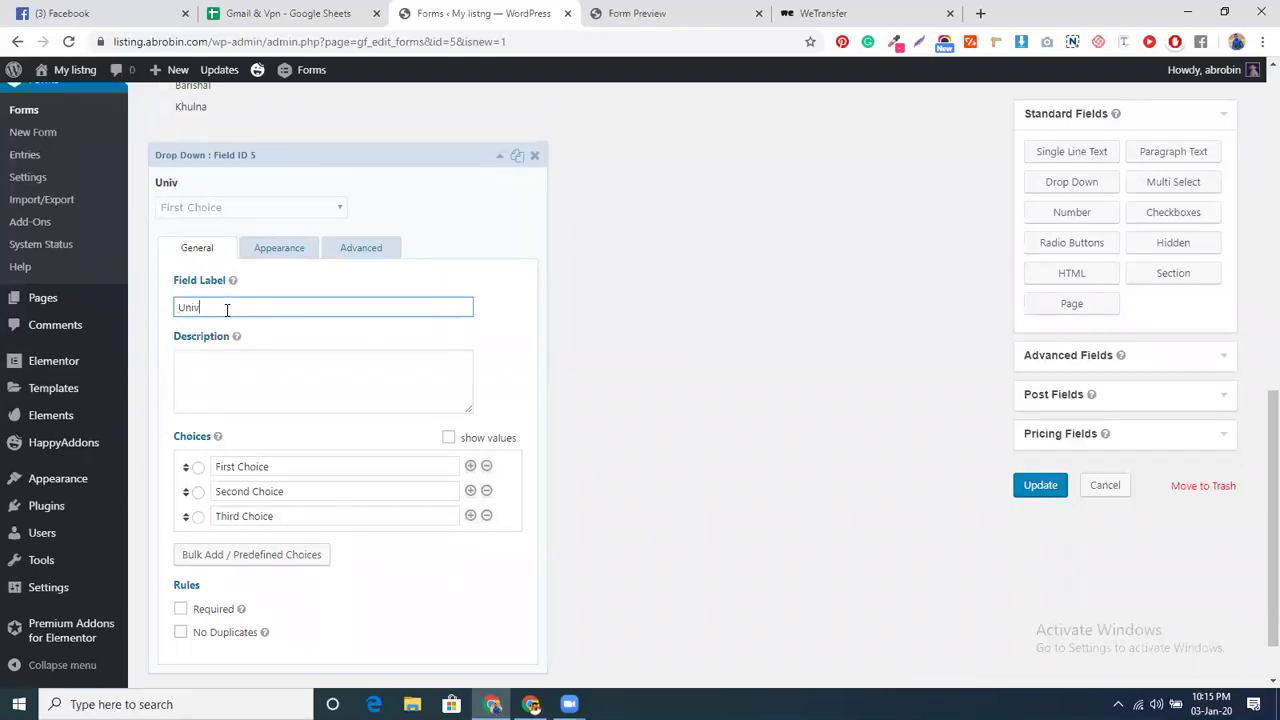
text(ersity)
- Change the dropdown's first choice to Dhaka University
click(266, 467)
key(ctrl+a)
text(Dhaka)
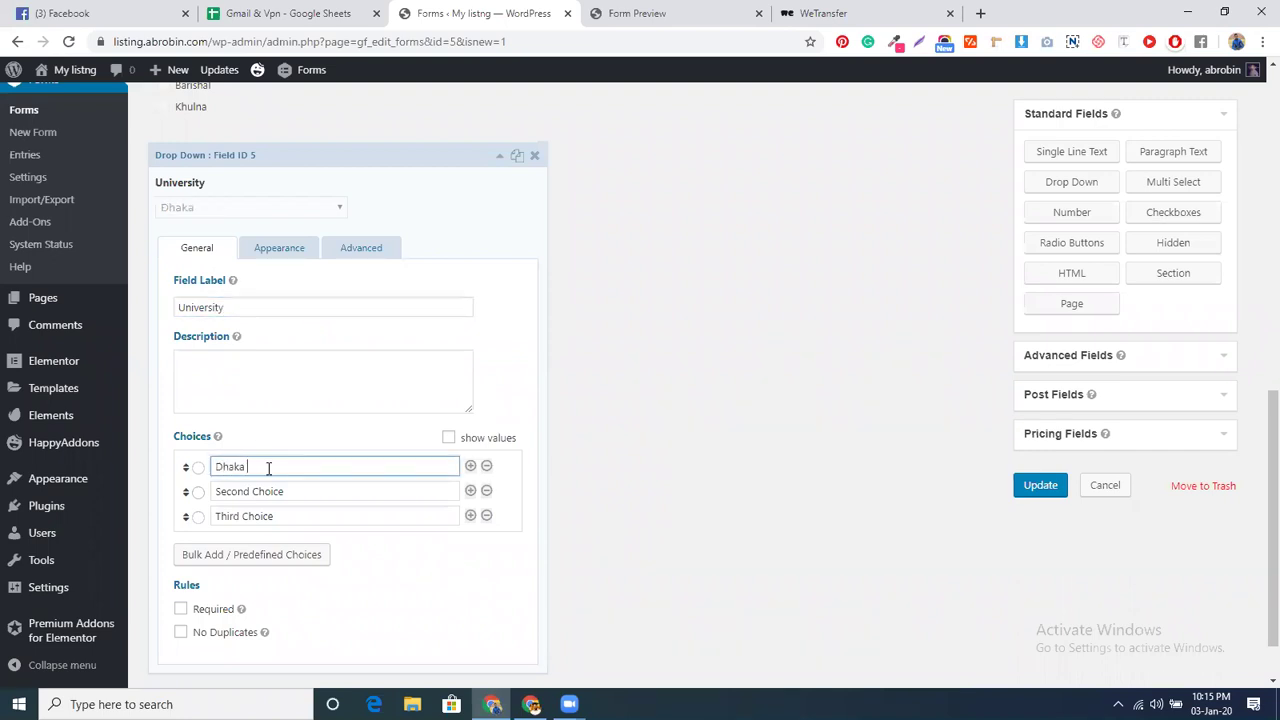
click(264, 307)
key(ctrl+a)
key(ctrl+c)
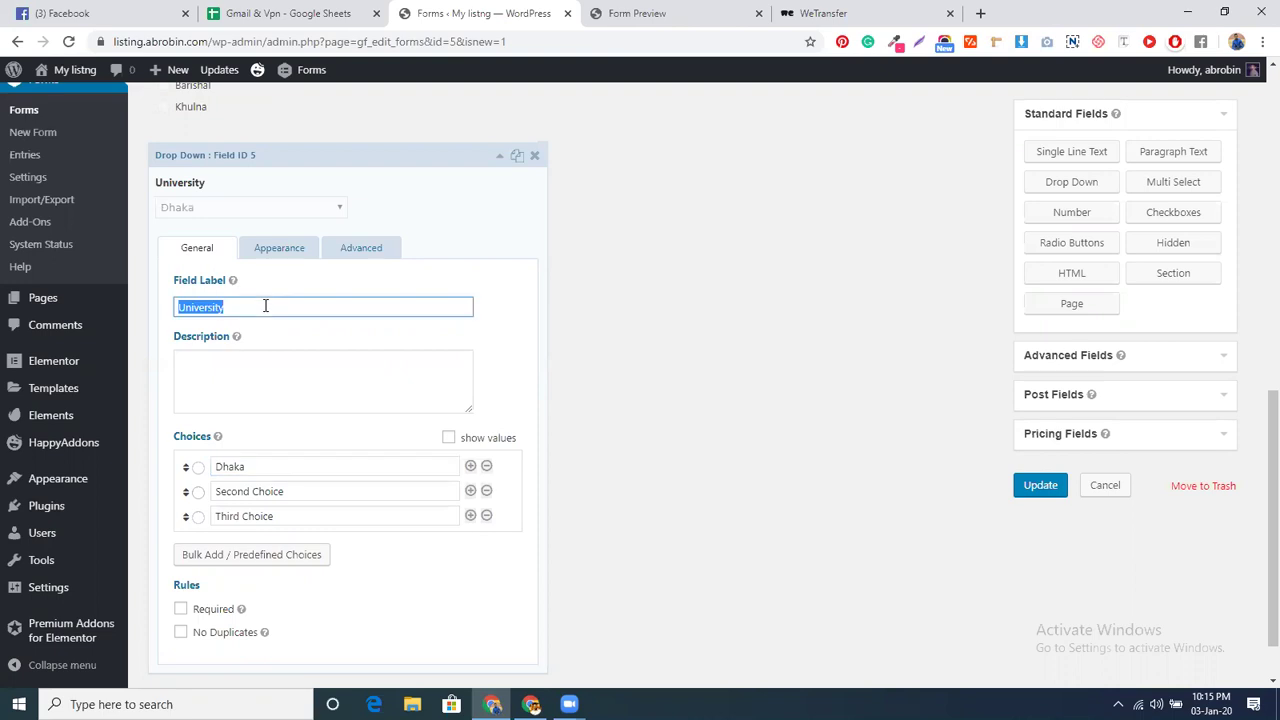
click(273, 461)
key(ctrl+v)
- Change the second and third choices to AIUB and BUBT
click(274, 492)
key(ctrl+a)
text(Bar)
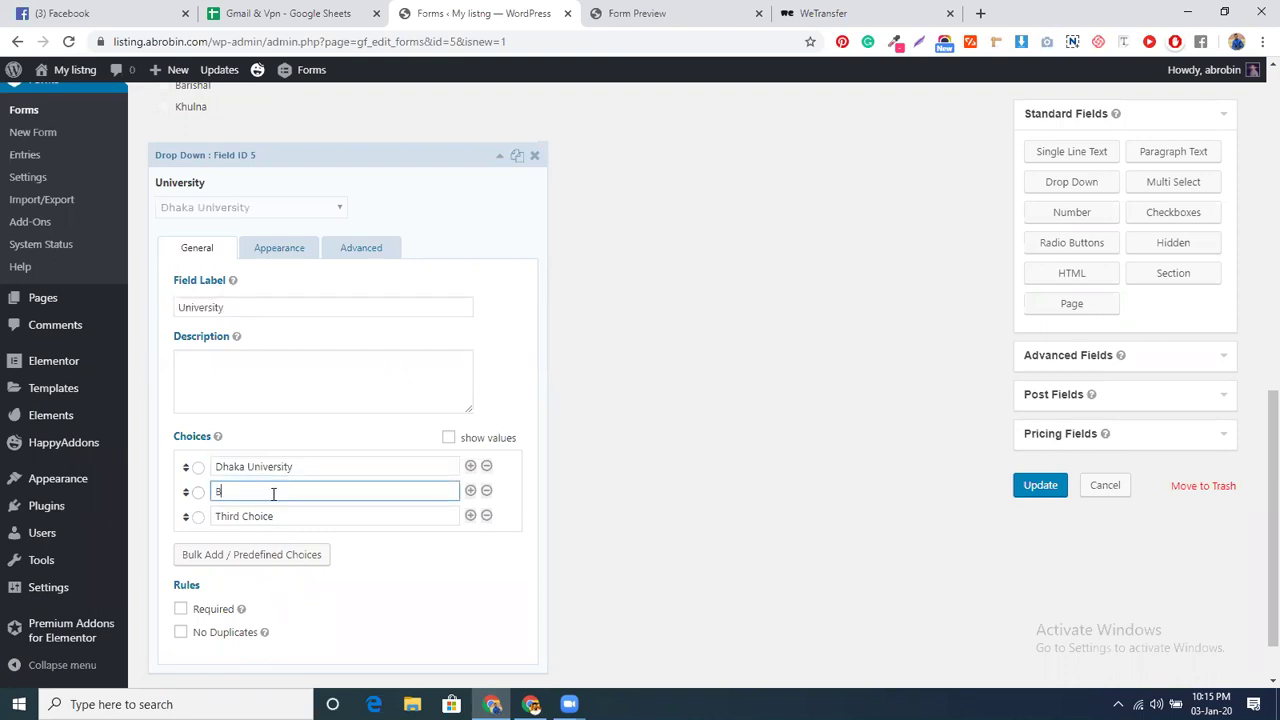
key(BackSpace)
key(BackSpace)
key(BackSpace)
text(Al)
text(UB)
click(275, 515)
text(BUBT)
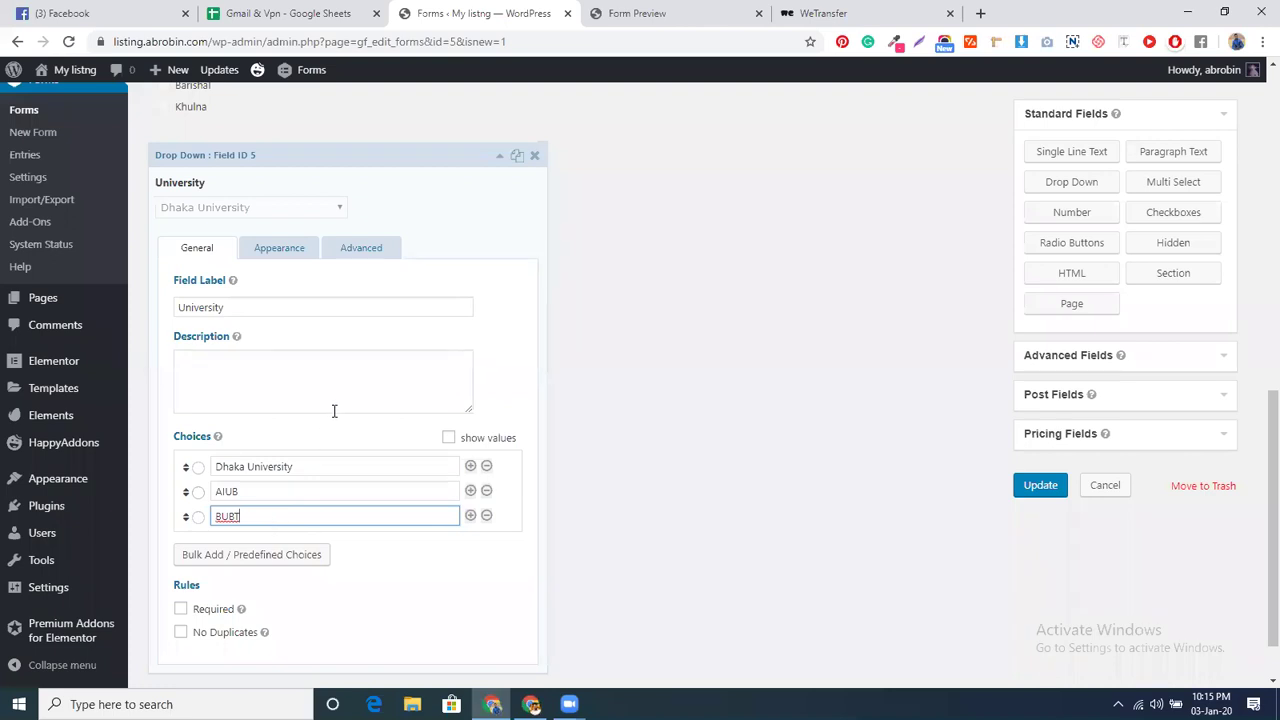
scroll(334, 410, up, 1)
- Add a conditional rule so University shows only when Home Town is Dhaka
click(361, 327)
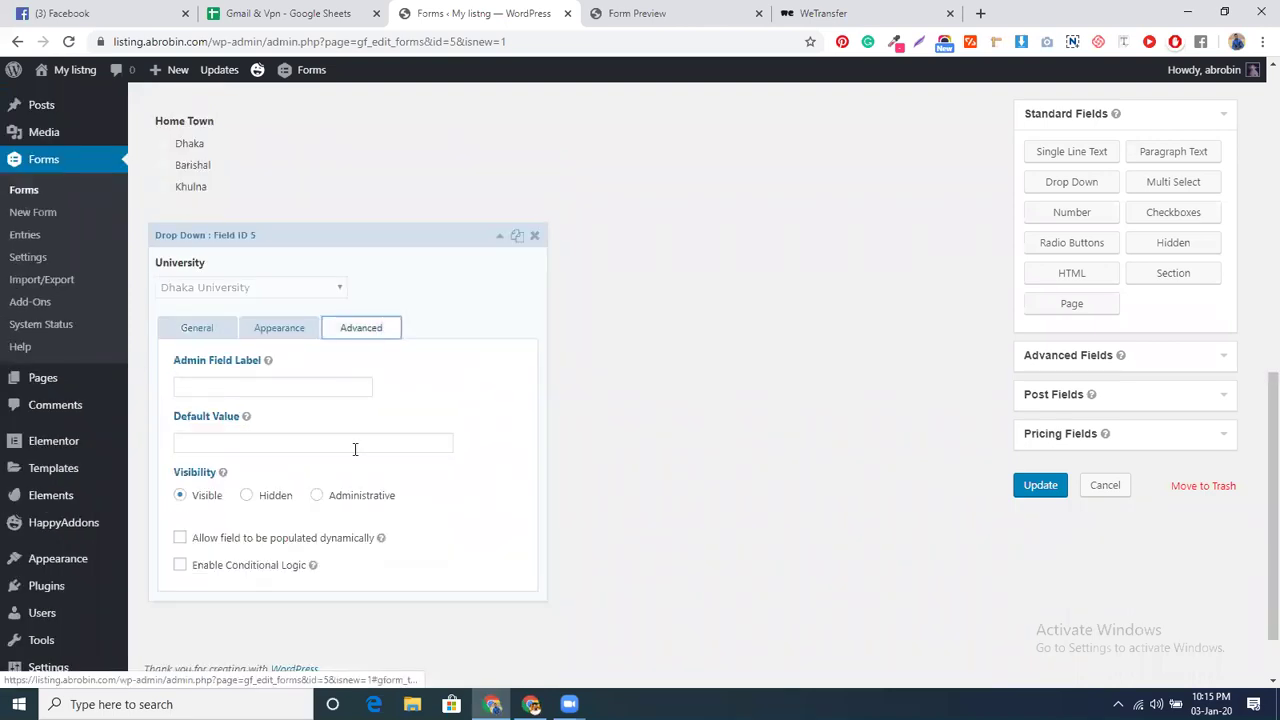
scroll(355, 449, down, 1)
scroll(221, 556, up, 1)
click(180, 568)
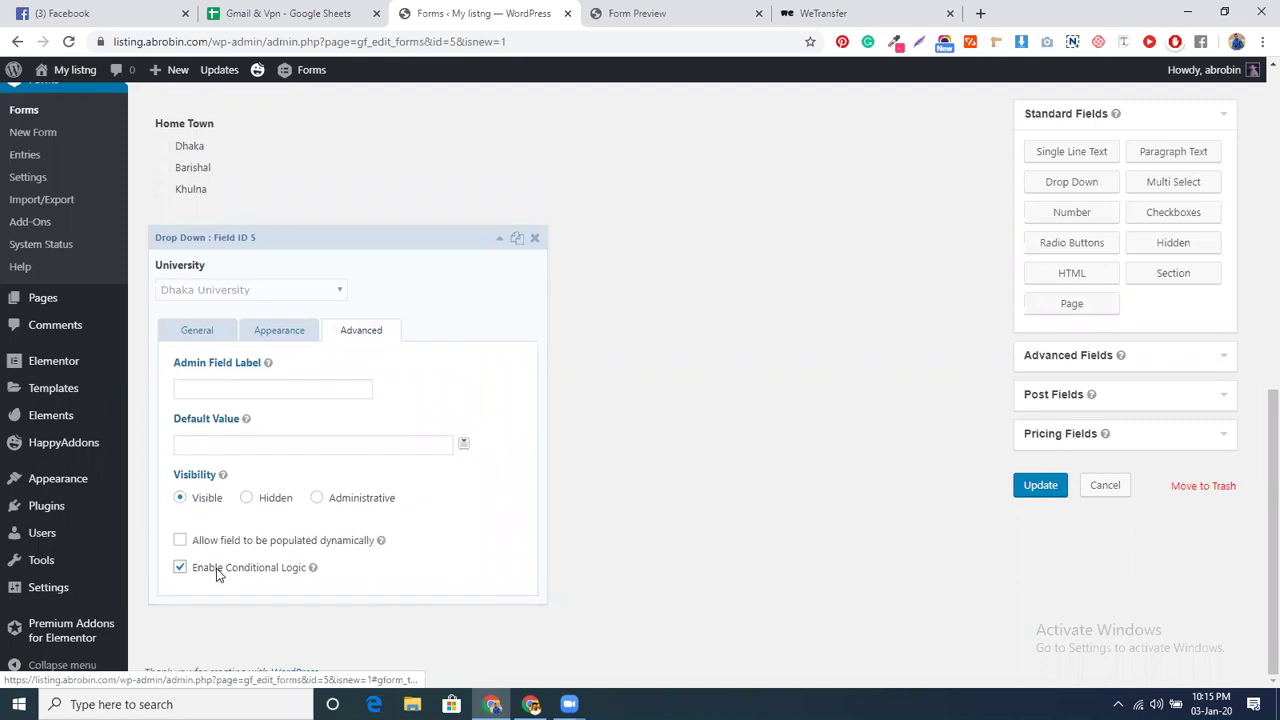
scroll(250, 568, down, 1)
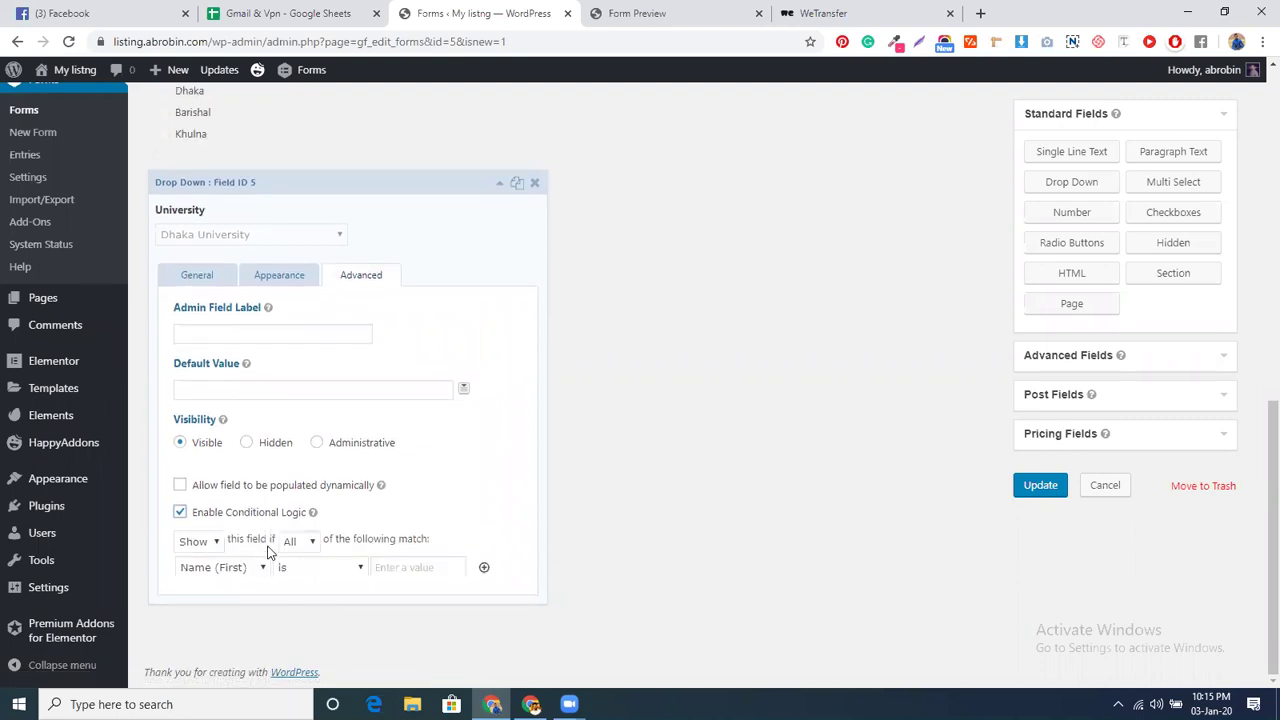
click(216, 564)
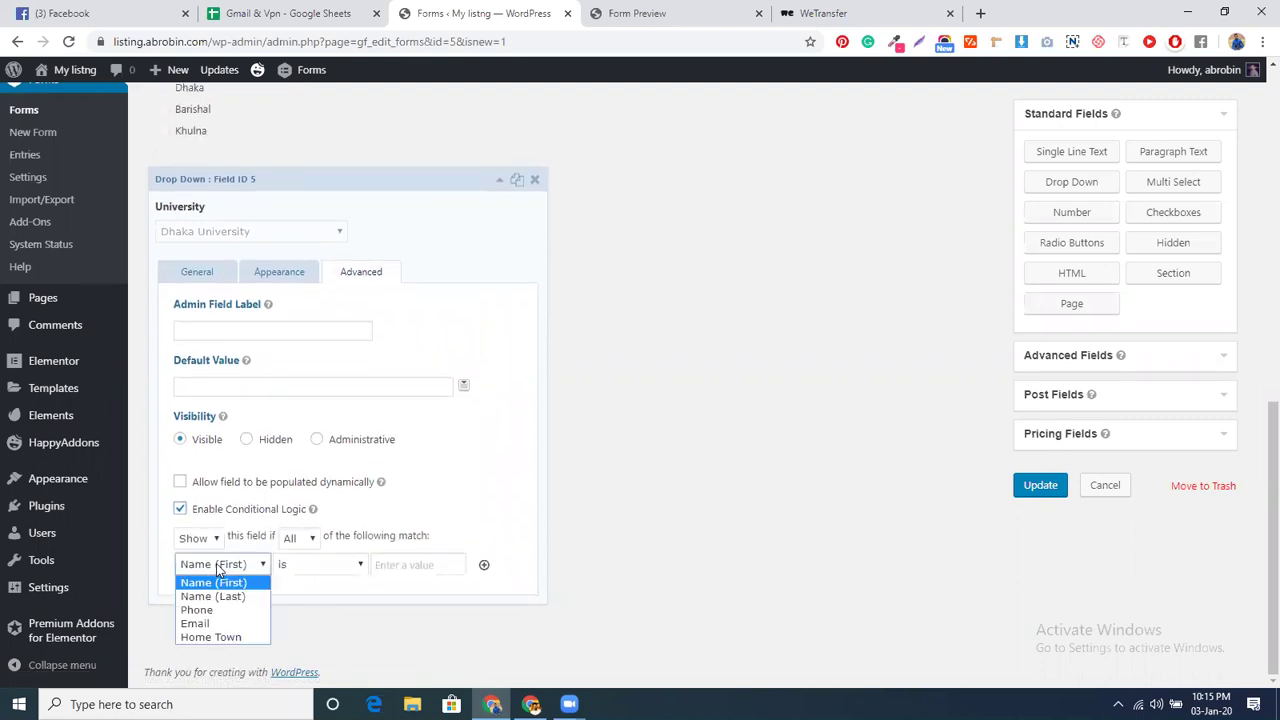
click(214, 637)
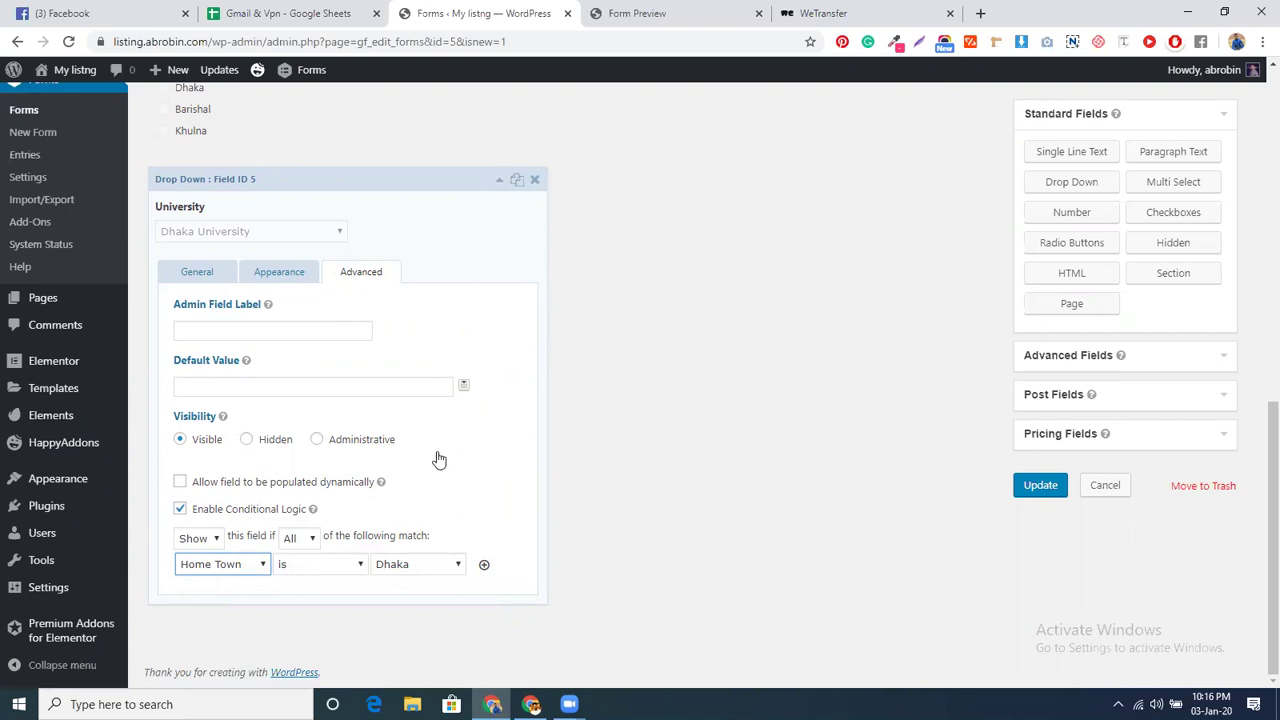
click(386, 564)
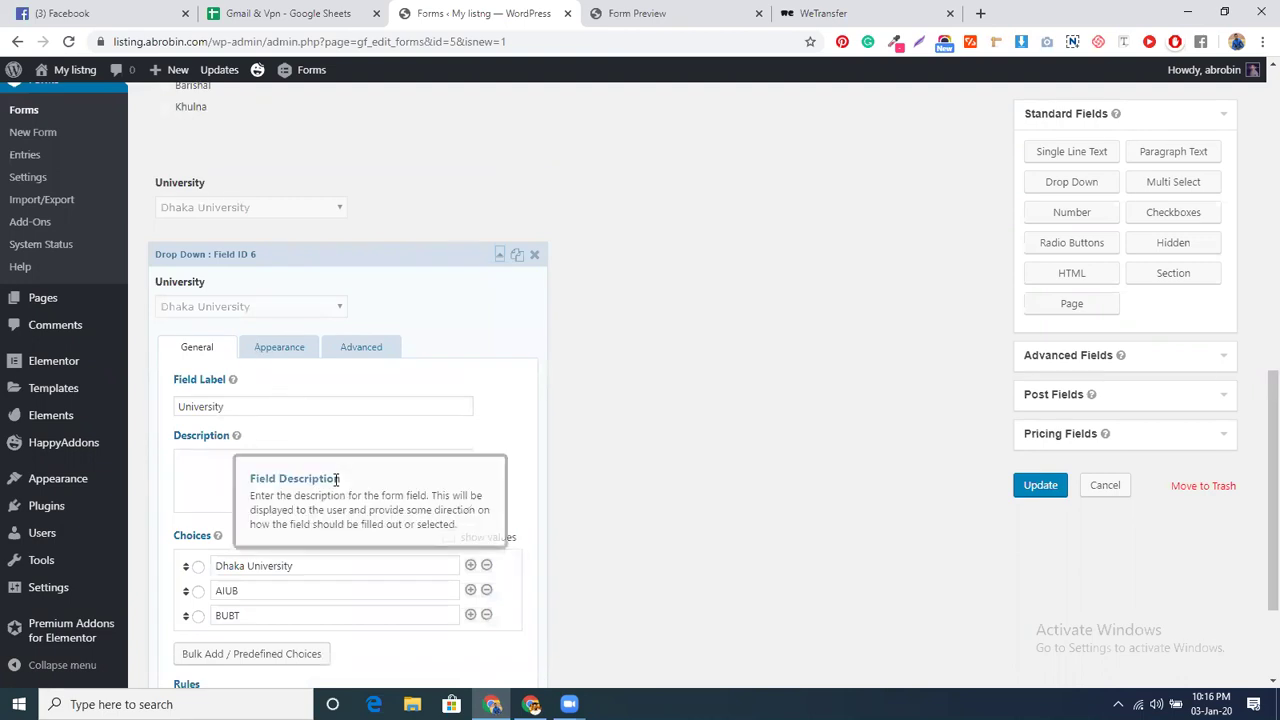
scroll(337, 480, down, 3)
- Rename the copy's choices to Barishal University, Barishal AIUB and Barishal BUBT
scroll(335, 485, up, 1)
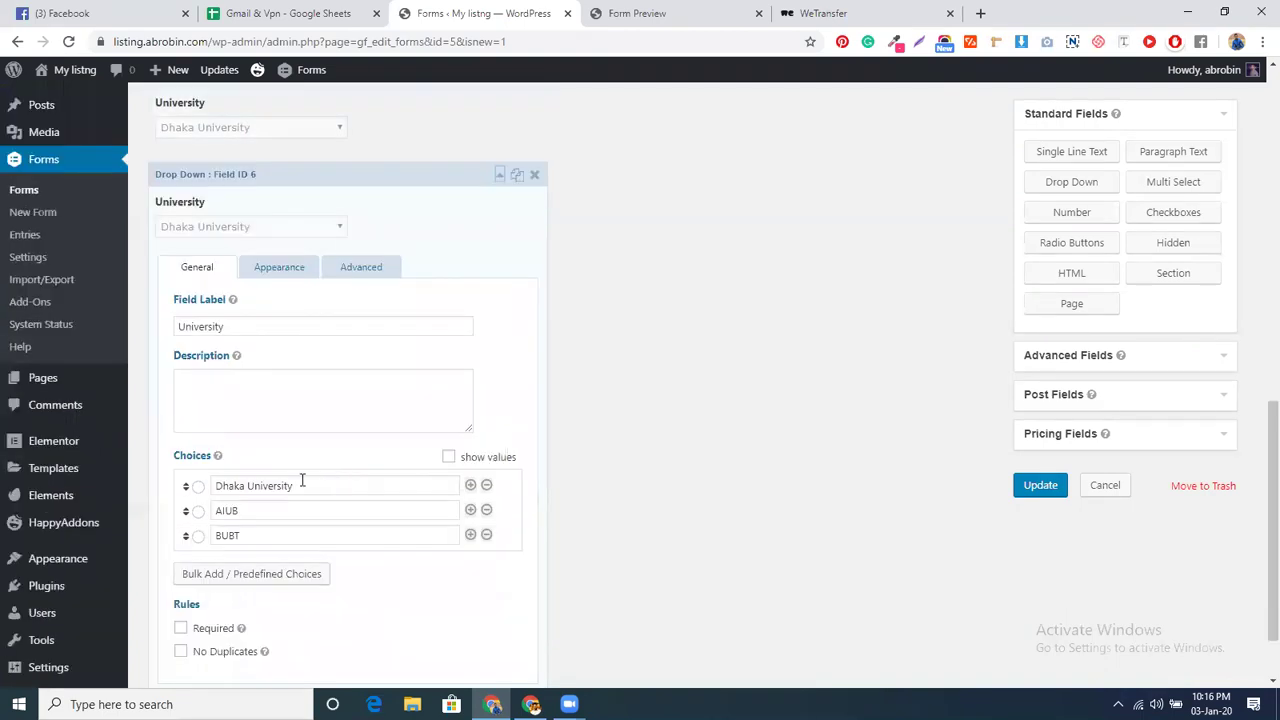
drag(245, 485, 211, 482)
text(Barishak)
key(BackSpace)
text(l)
drag(211, 485, 254, 489)
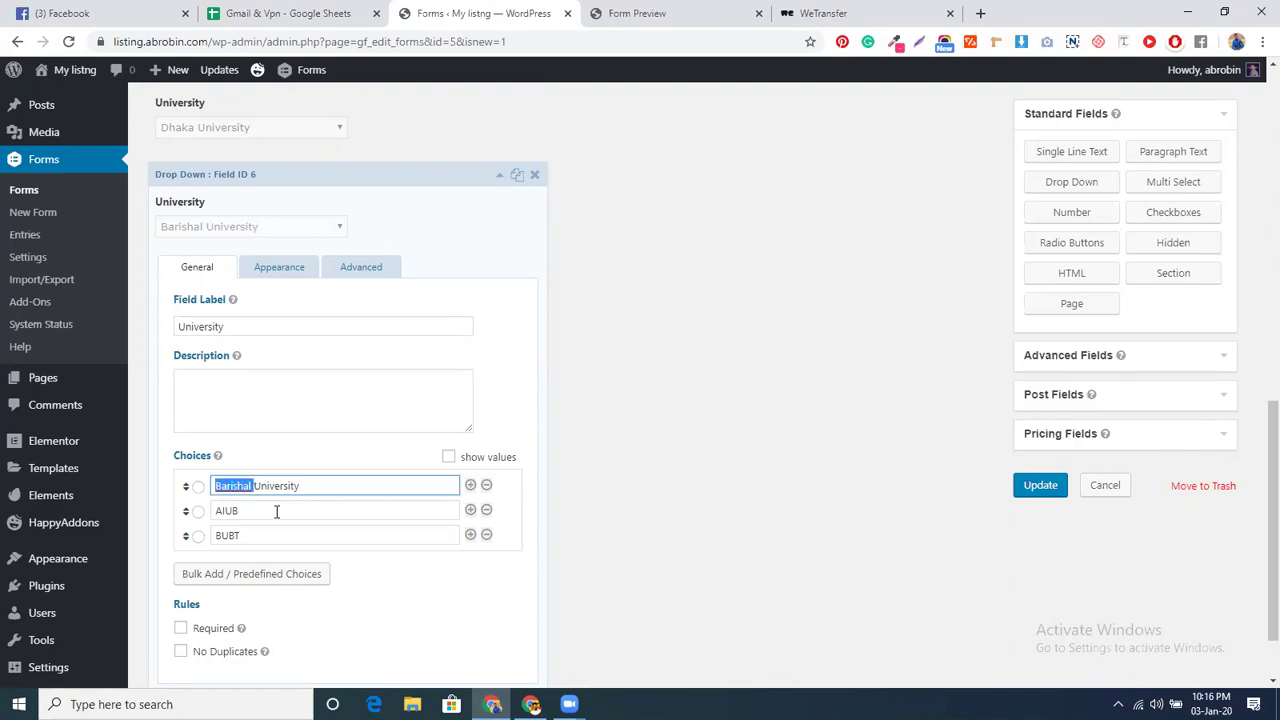
key(ctrl+c)
click(216, 510)
key(ctrl+v)
click(214, 535)
key(ctrl+v)
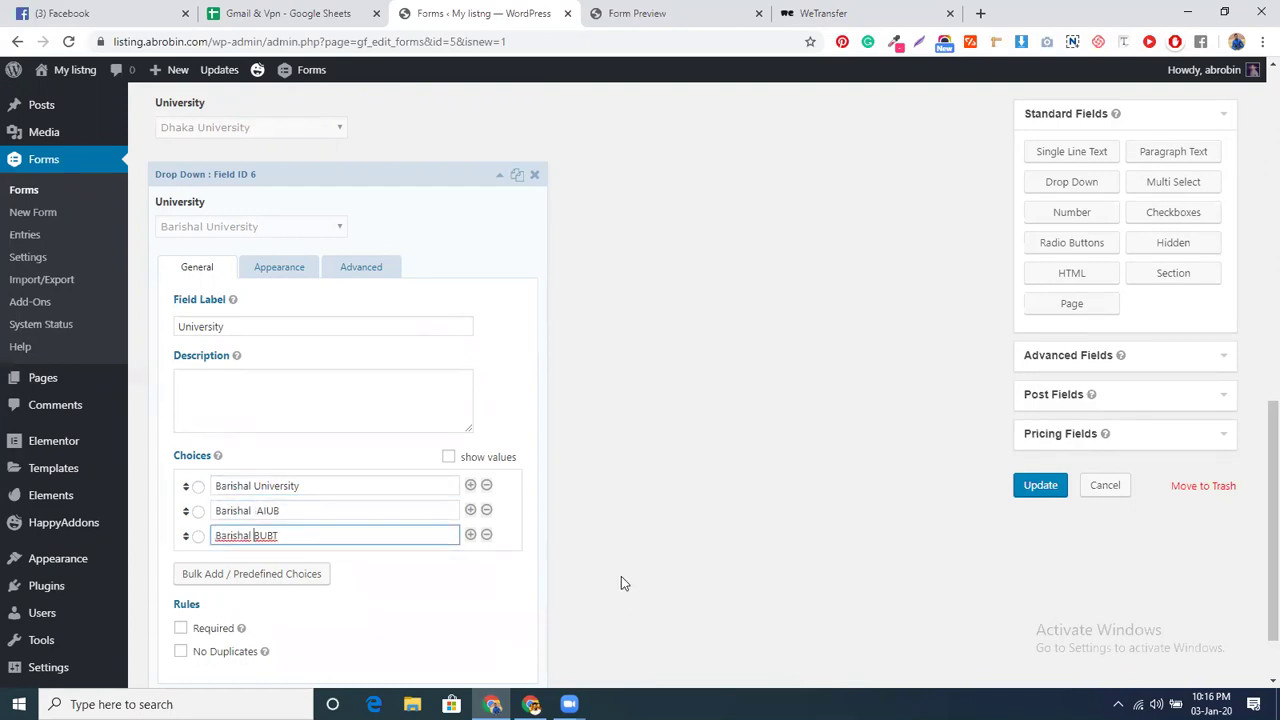
- Change the copy's conditional rule to Home Town is Barishal
click(358, 267)
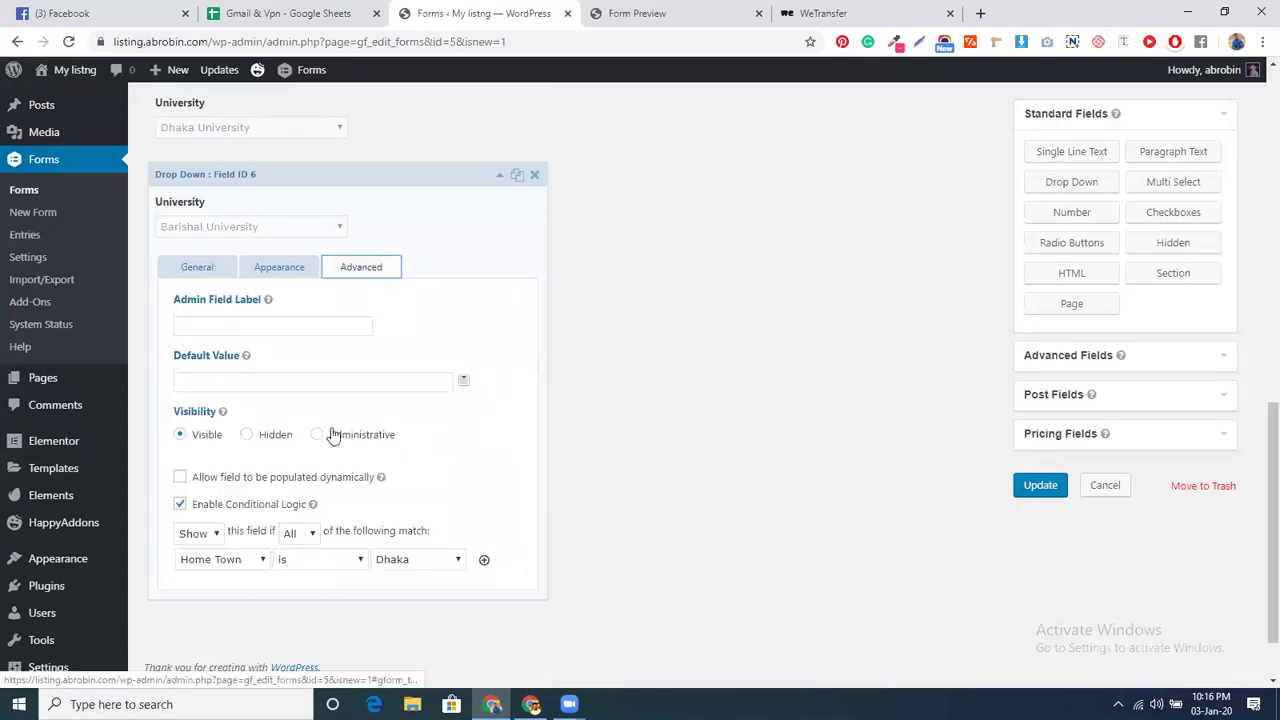
click(385, 566)
click(389, 592)
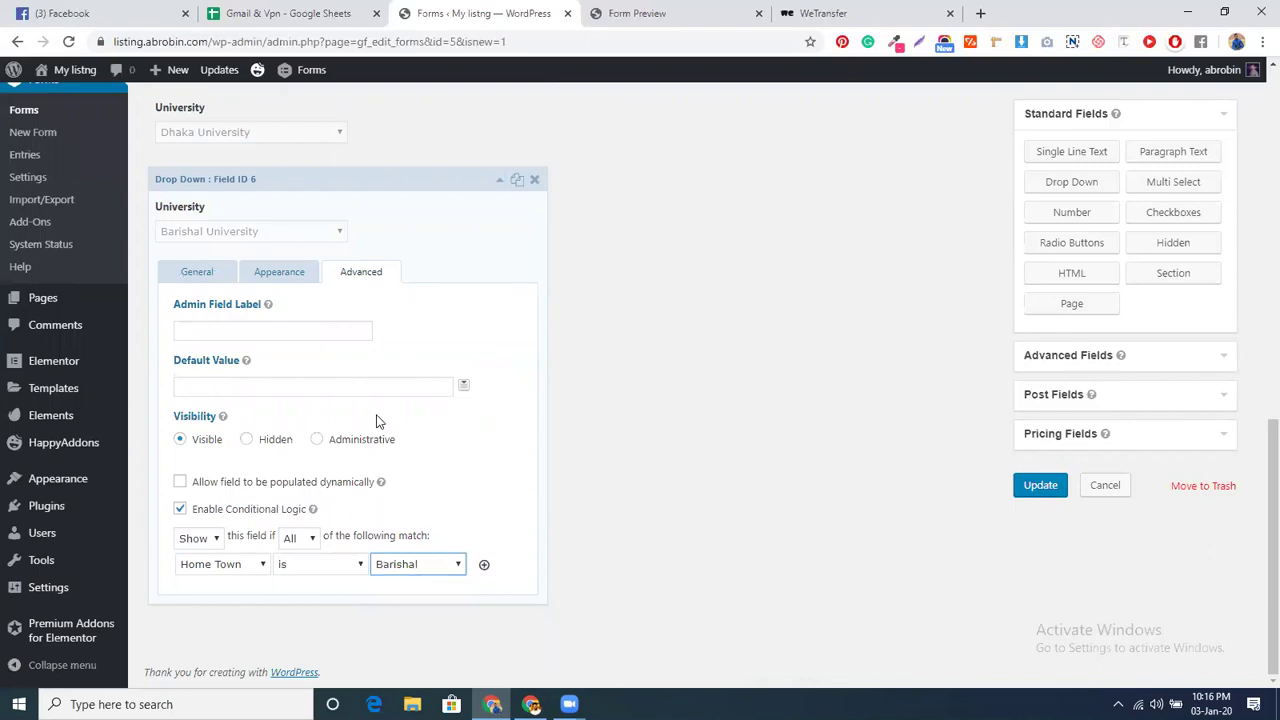
scroll(380, 130, up, 1)
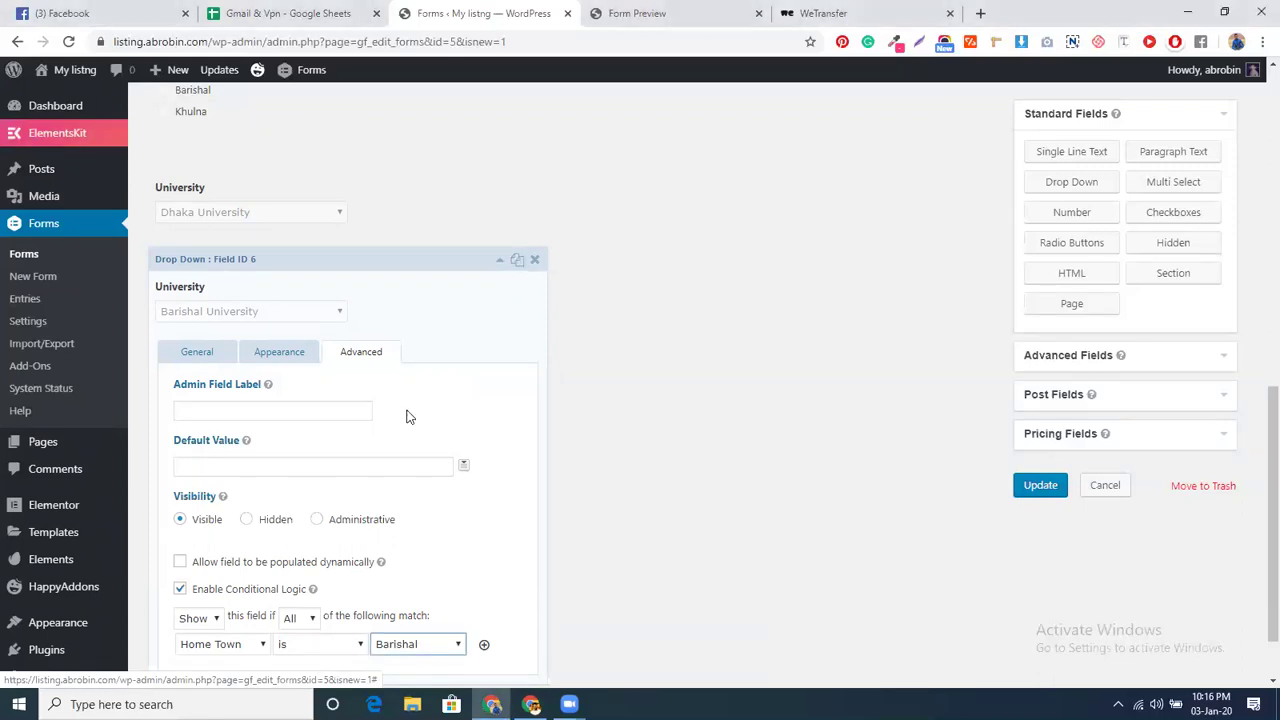
scroll(407, 416, down, 2)
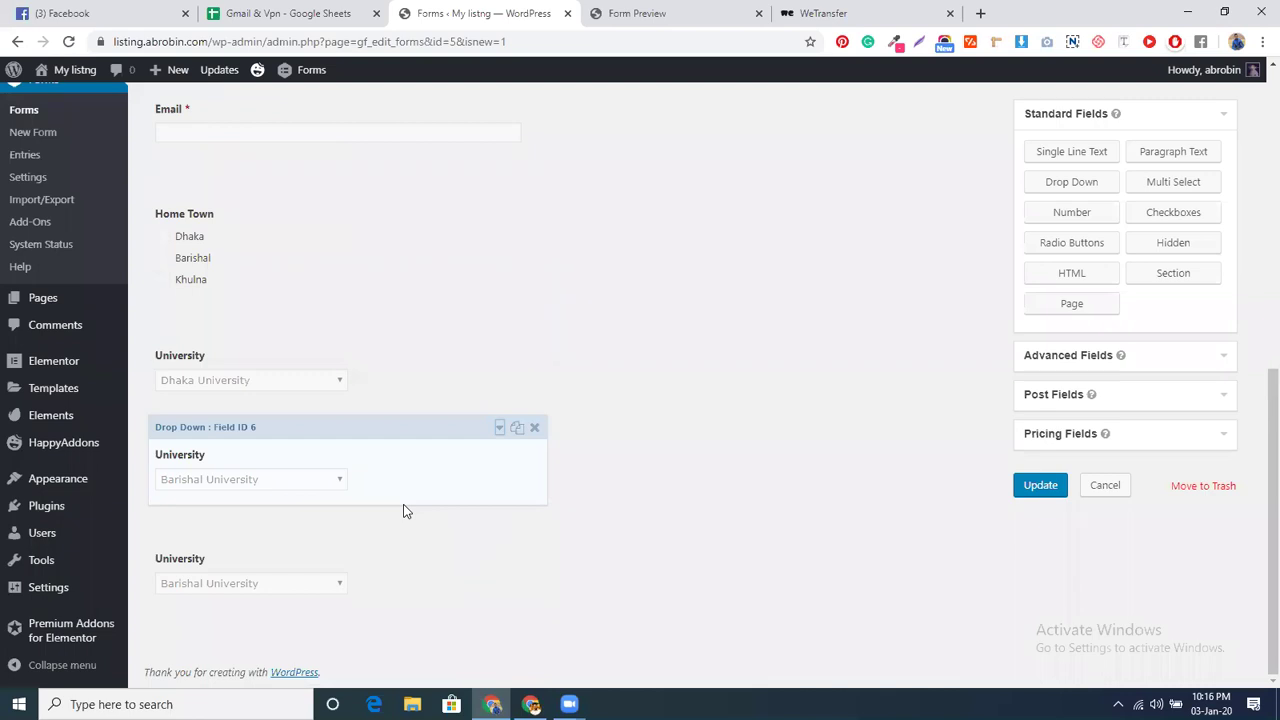
- Rename the third dropdown's choices to Khulna University, Khulna AIUB and Khulna BUBT
click(391, 581)
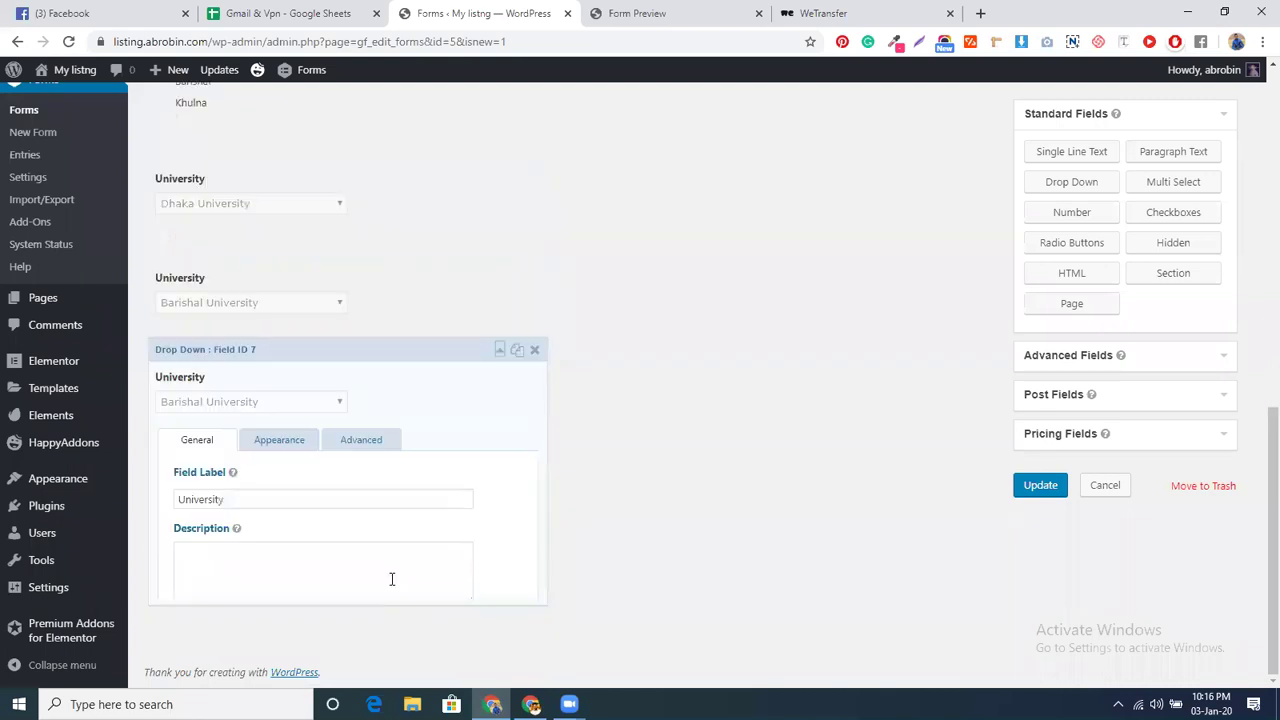
drag(251, 525, 211, 525)
text(Khulna)
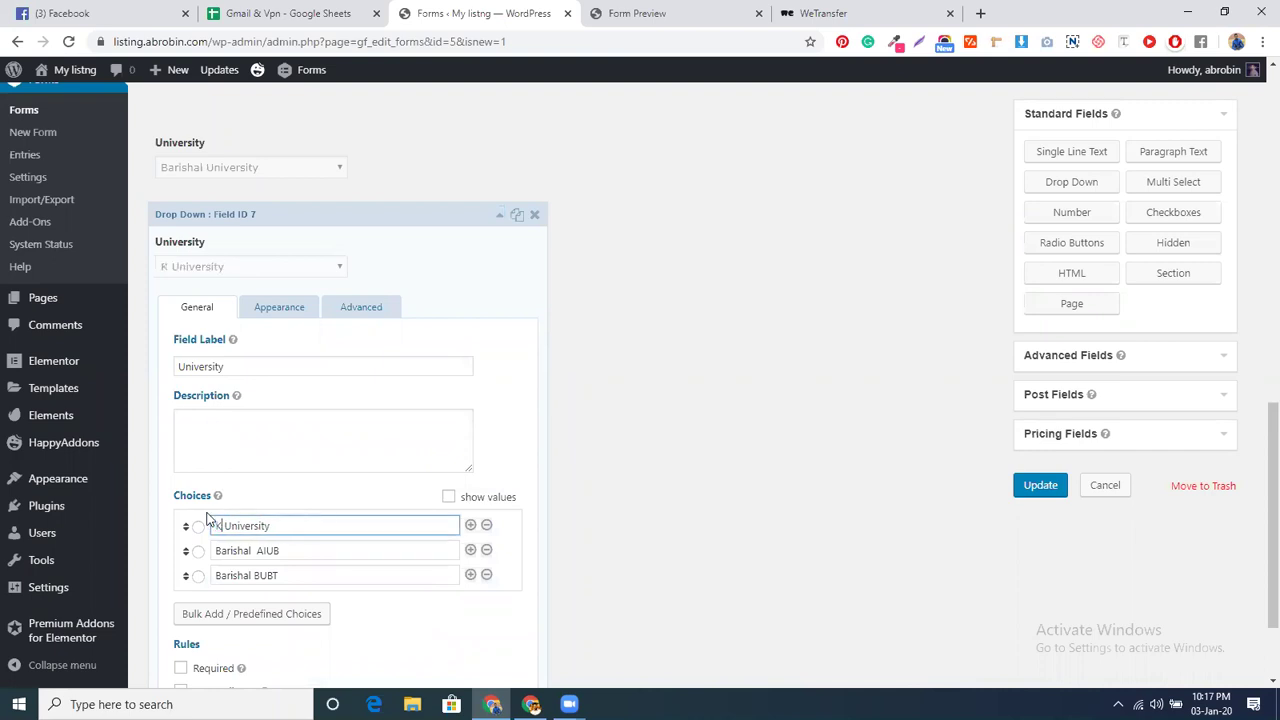
double_click(231, 525)
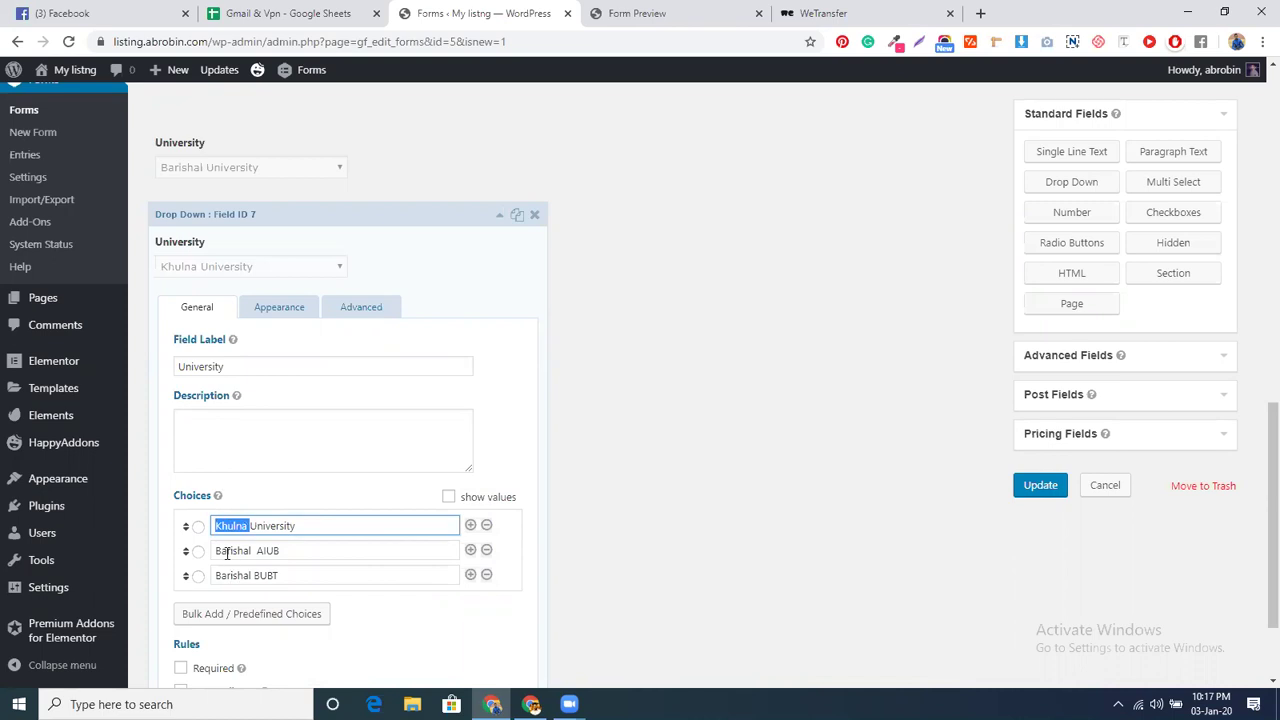
double_click(231, 551)
key(ctrl+v)
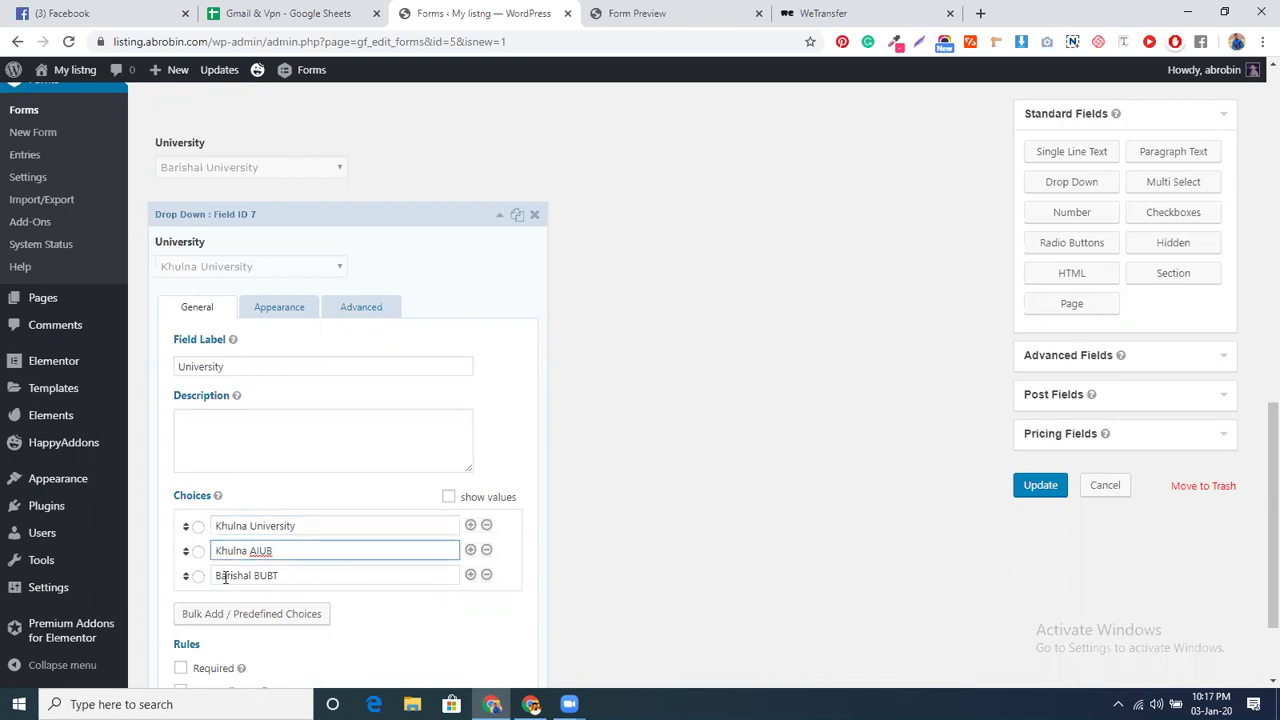
double_click(231, 576)
key(ctrl+v)
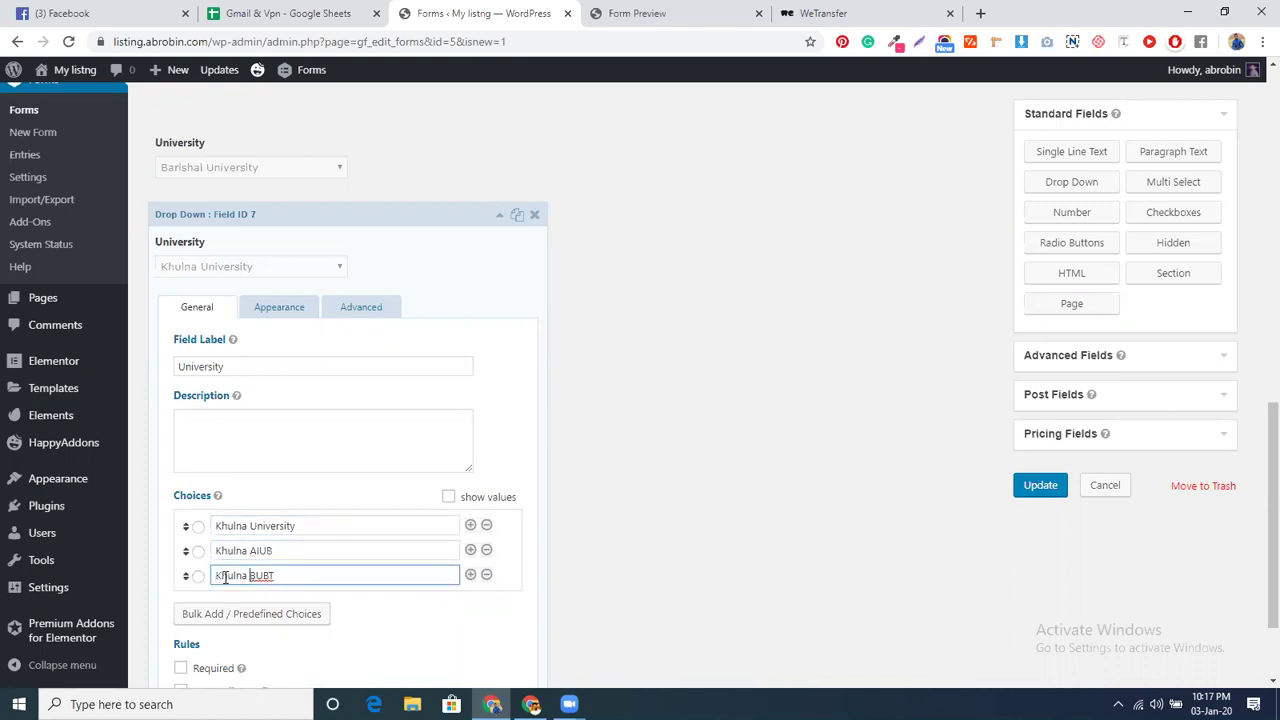
- Change its conditional rule to Home Town is Khulna and collapse the field
click(349, 307)
scroll(326, 440, down, 1)
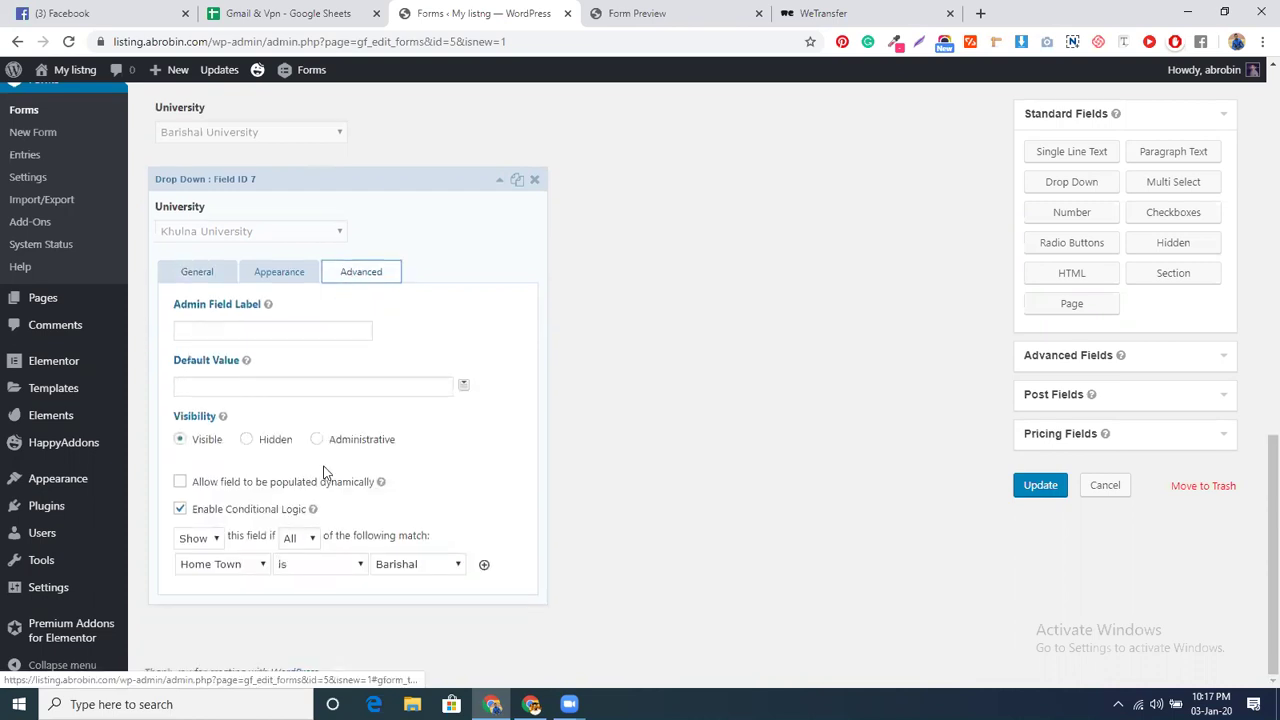
click(426, 568)
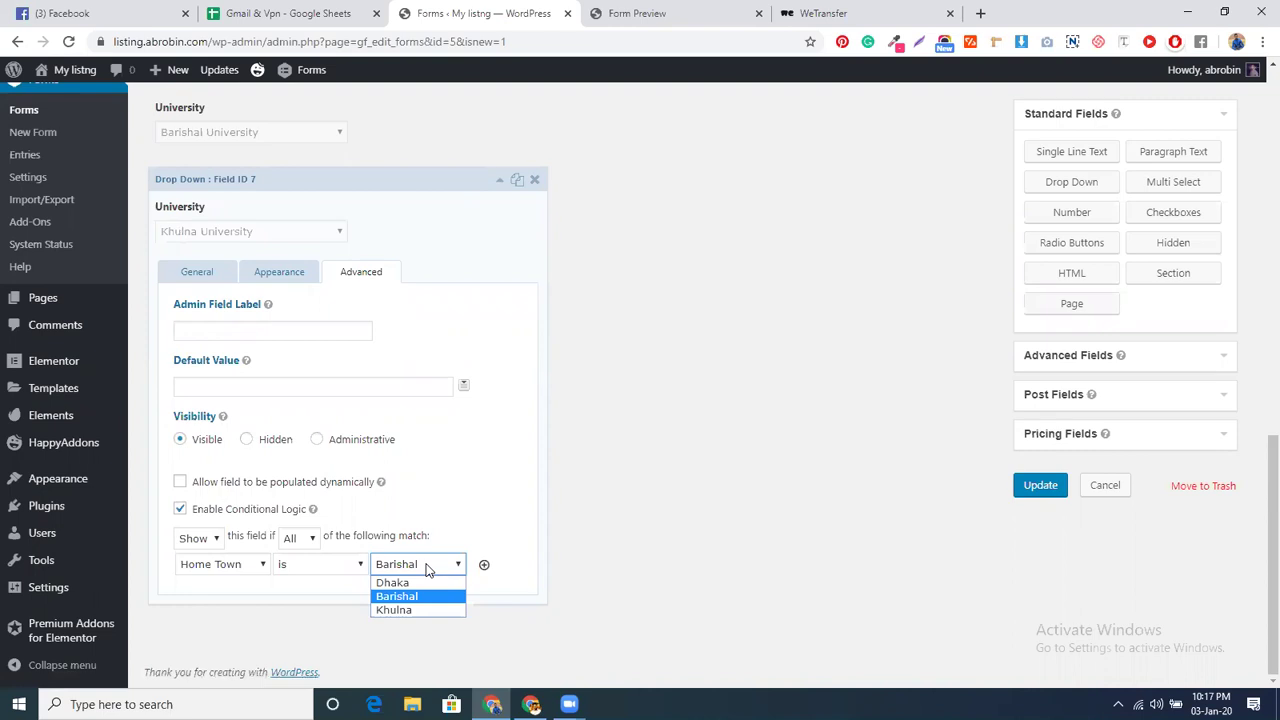
click(394, 610)
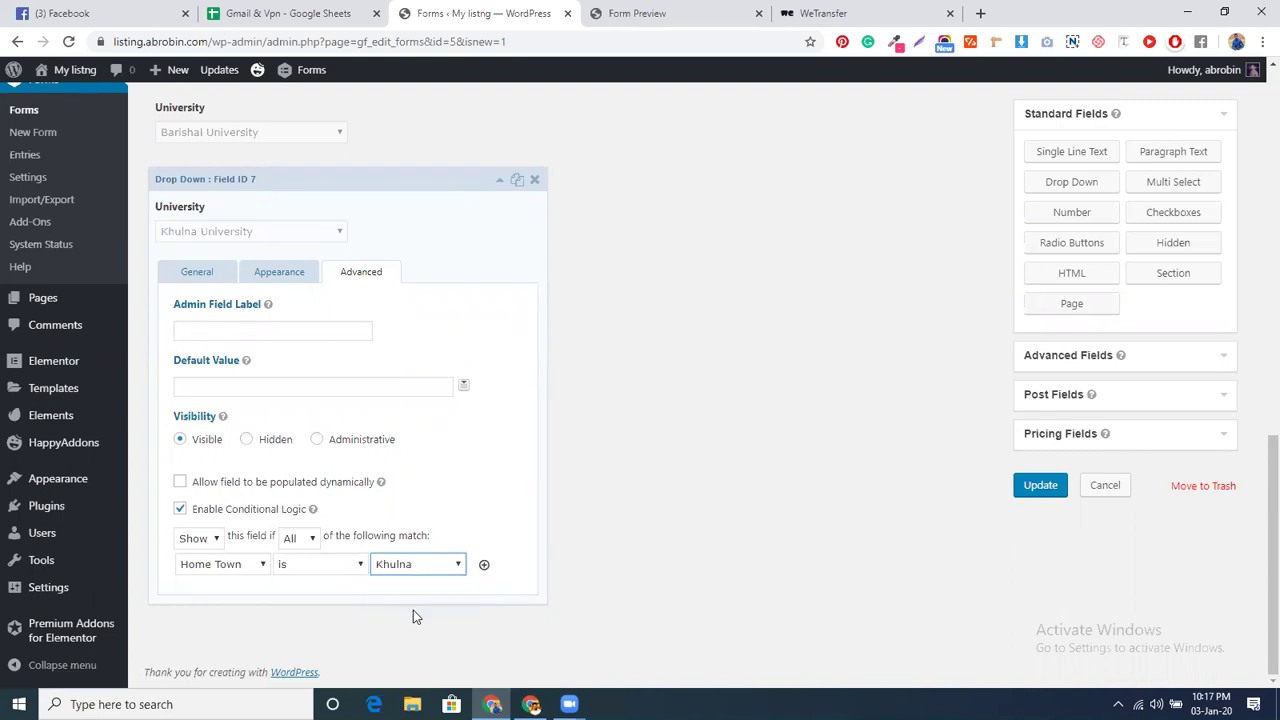
scroll(413, 600, up, 1)
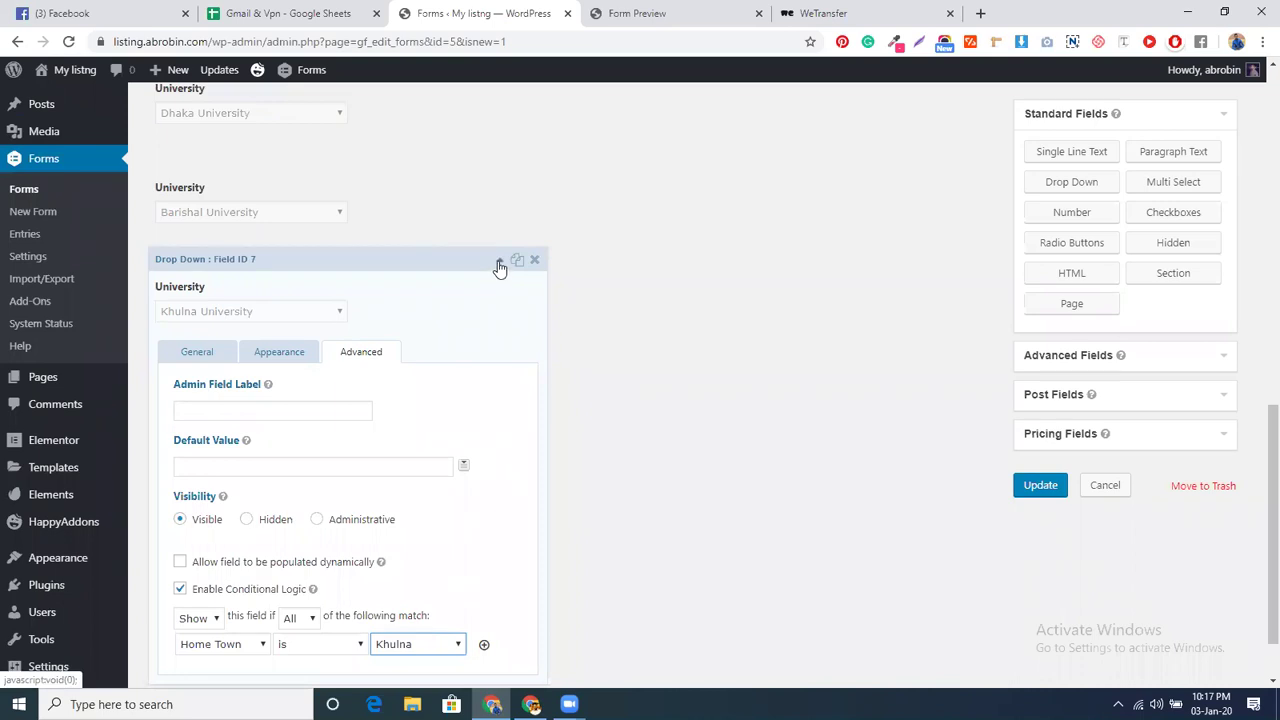
click(500, 265)
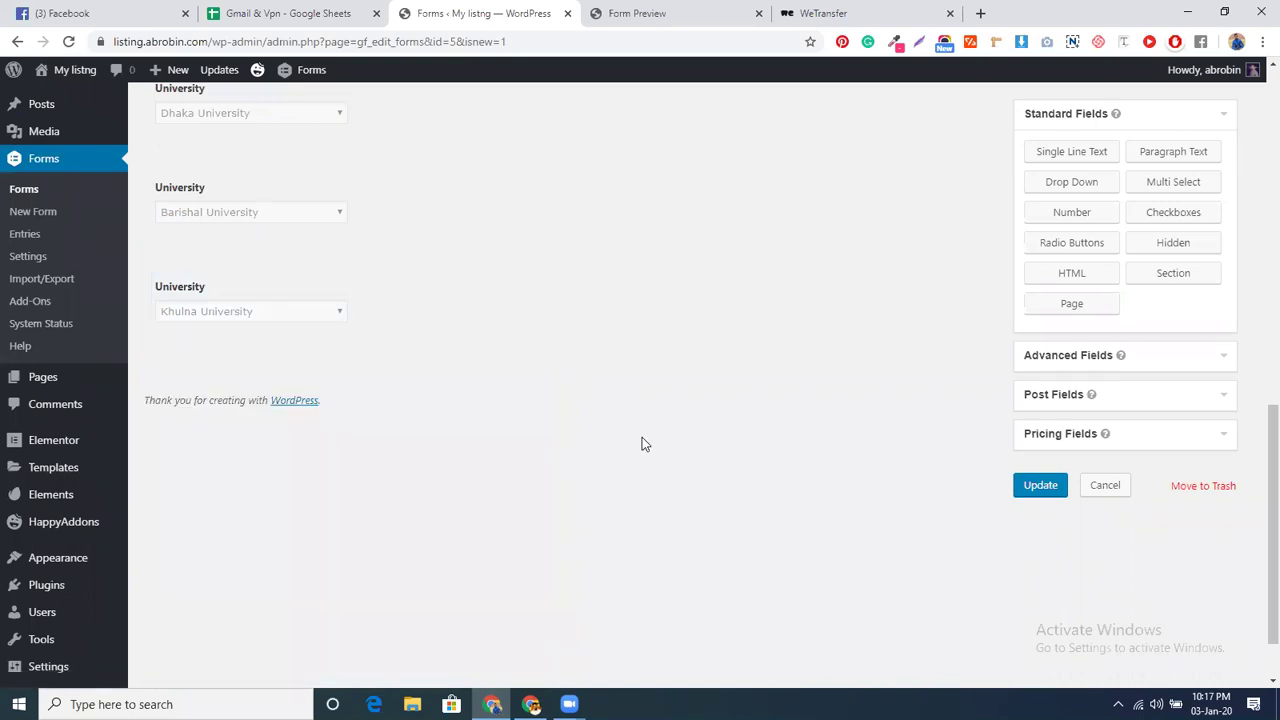
- Update the form and bring up its preview
click(1030, 486)
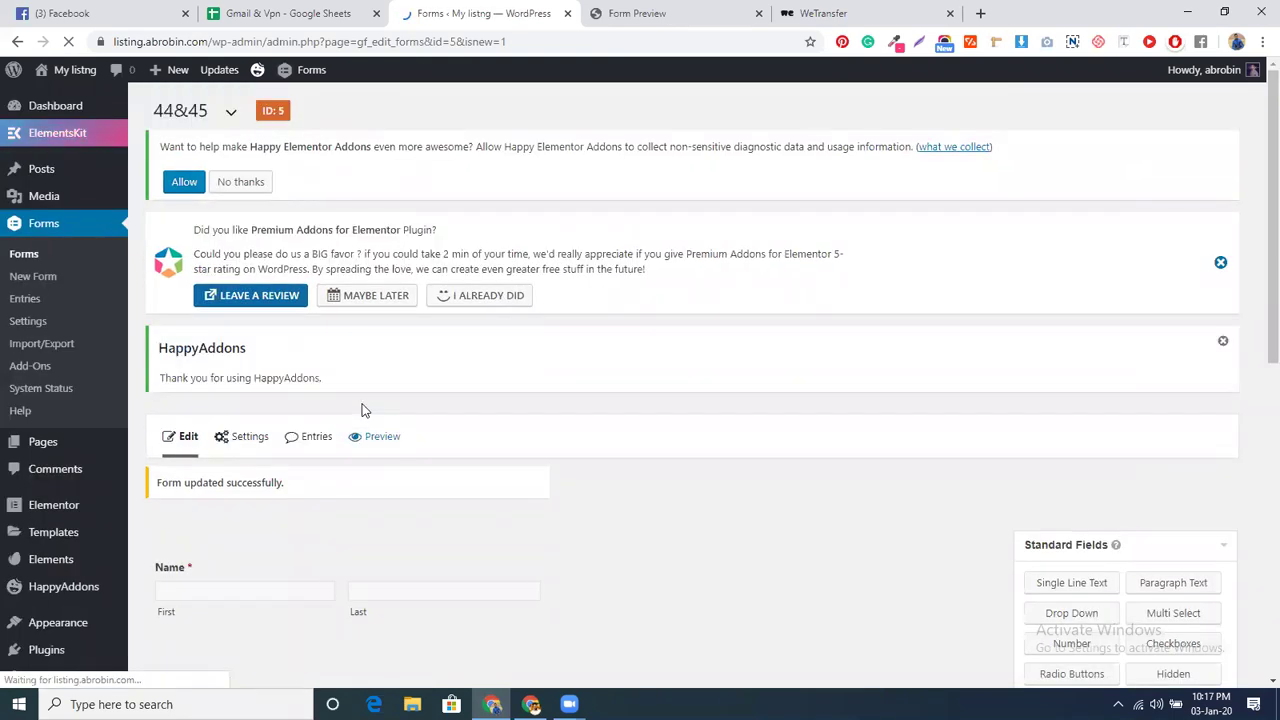
click(362, 438)
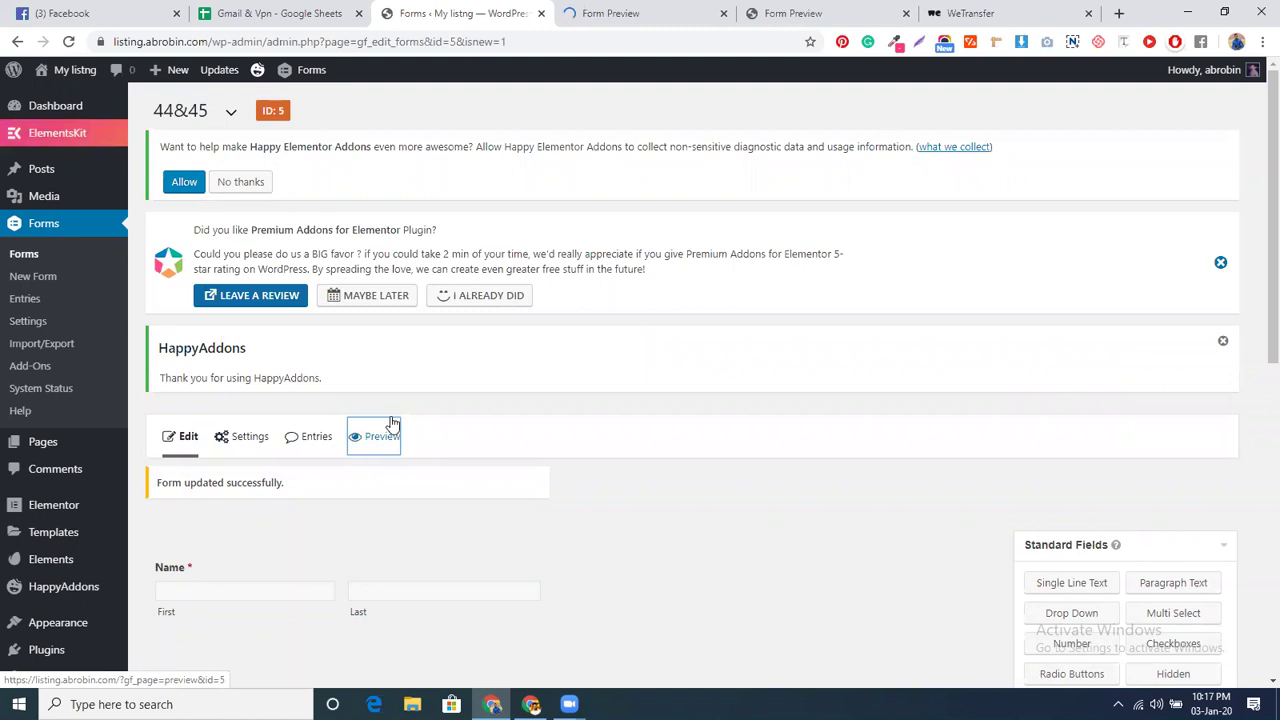
click(906, 13)
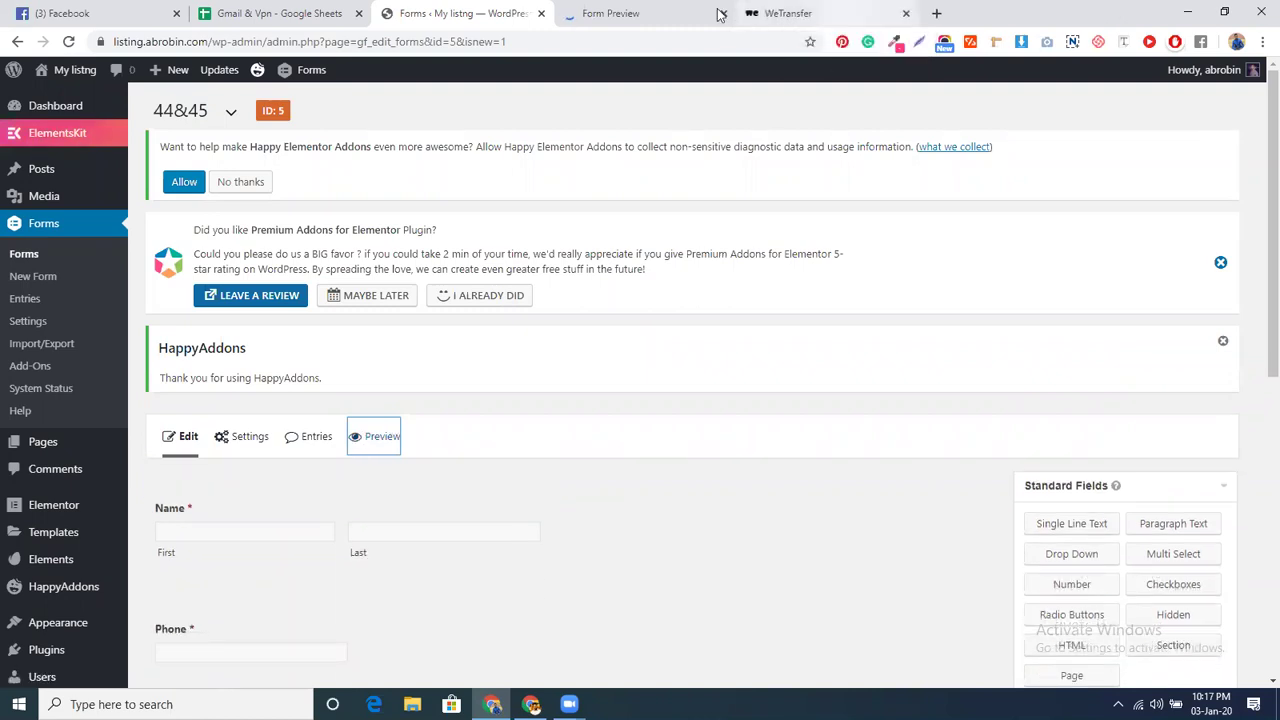
click(683, 10)
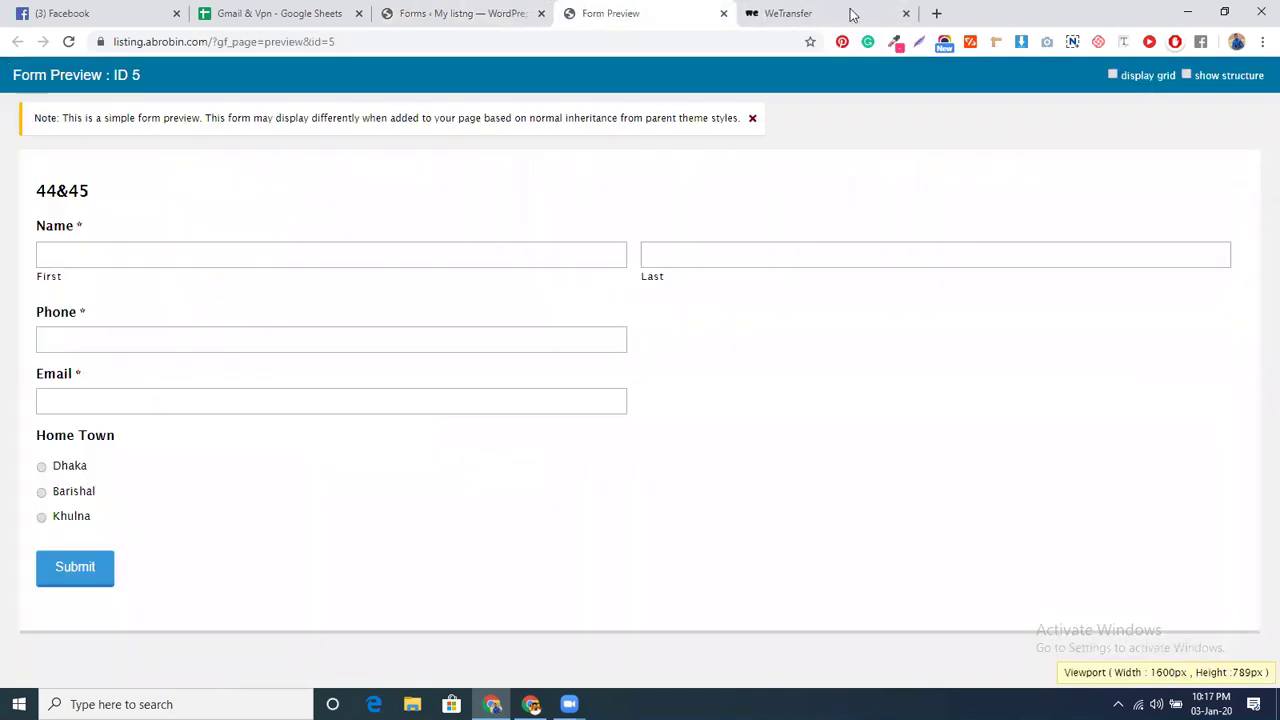
click(906, 13)
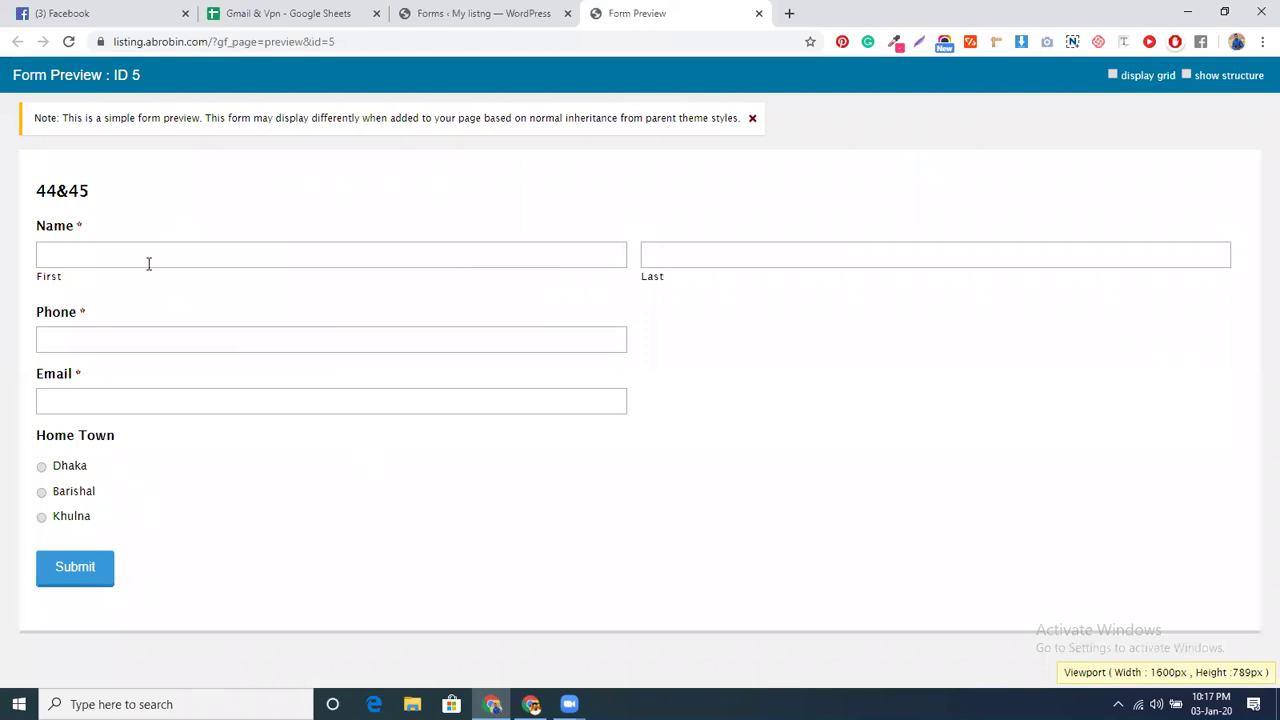
- Test Dhaka, Barishal and Khulna in the preview, checking each University list
click(72, 468)
scroll(90, 482, down, 1)
click(166, 534)
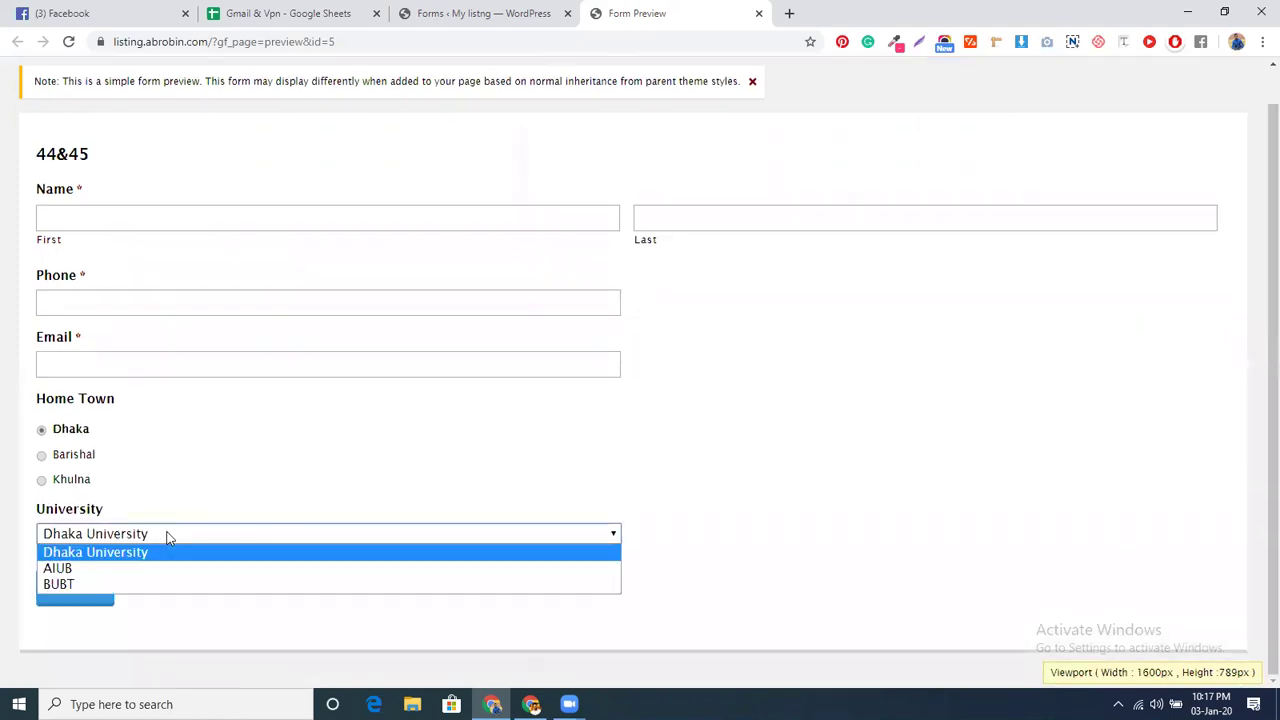
click(66, 456)
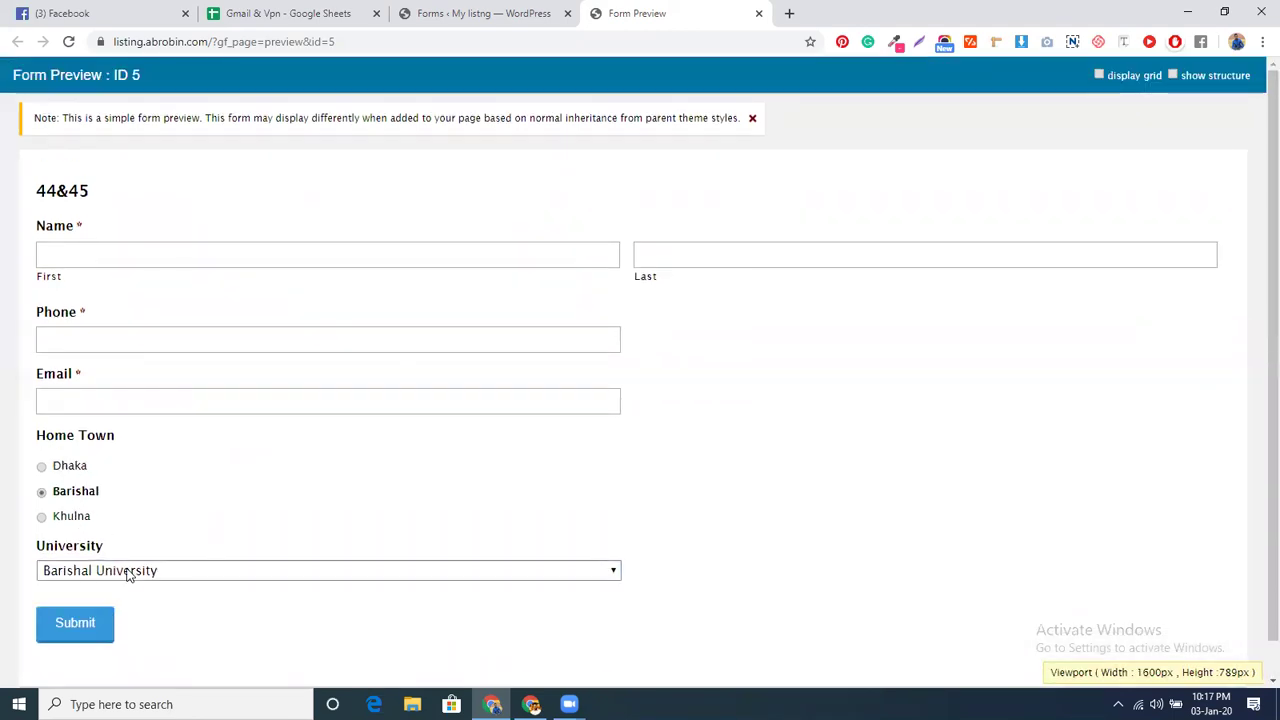
click(71, 517)
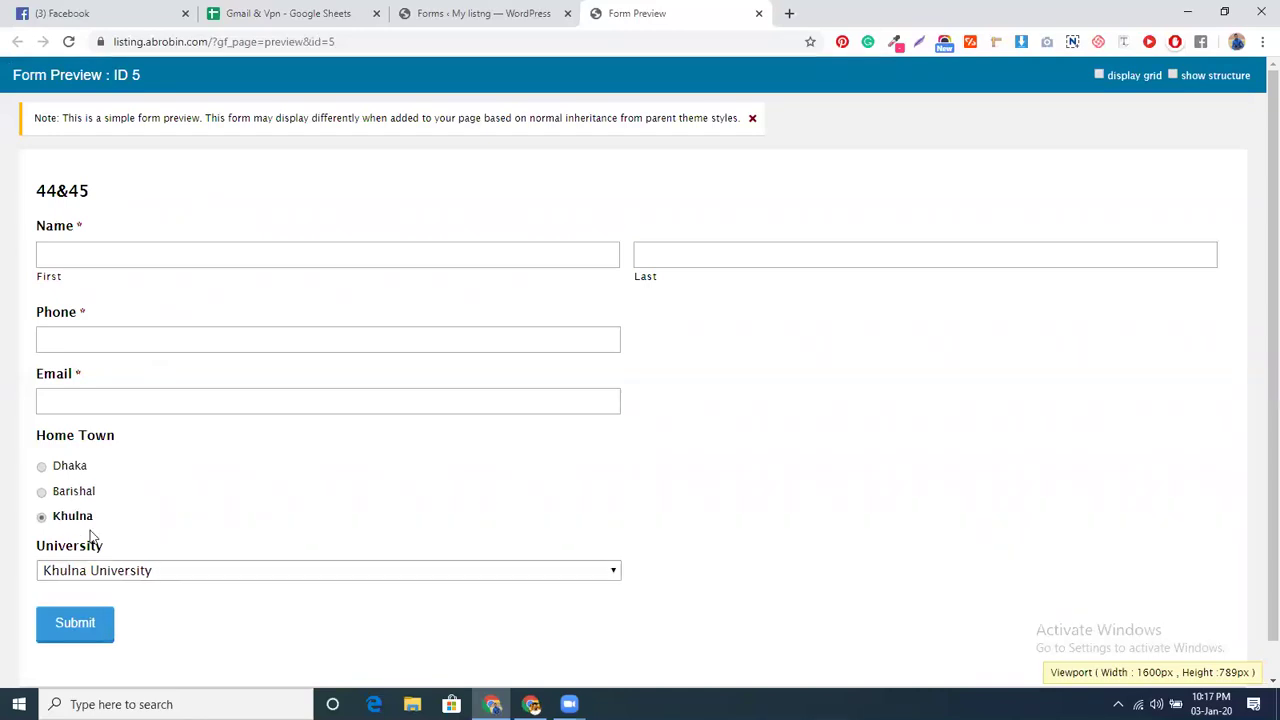
click(150, 572)
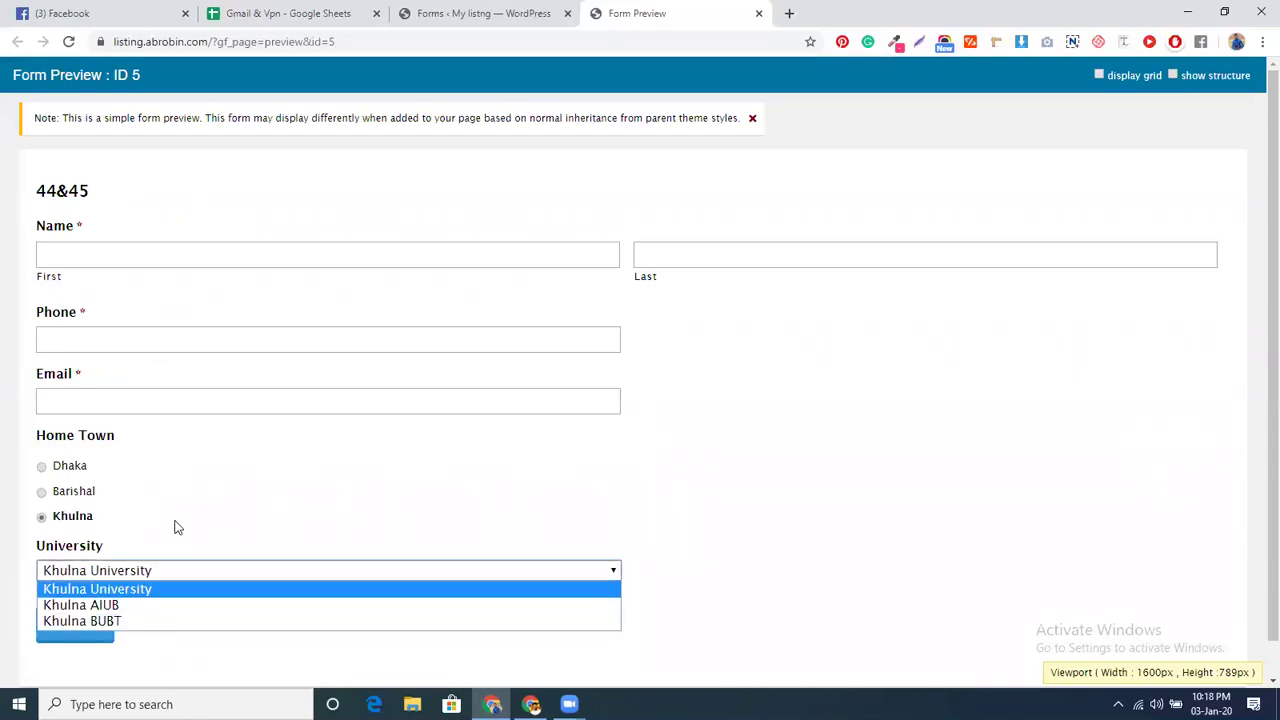
click(470, 13)
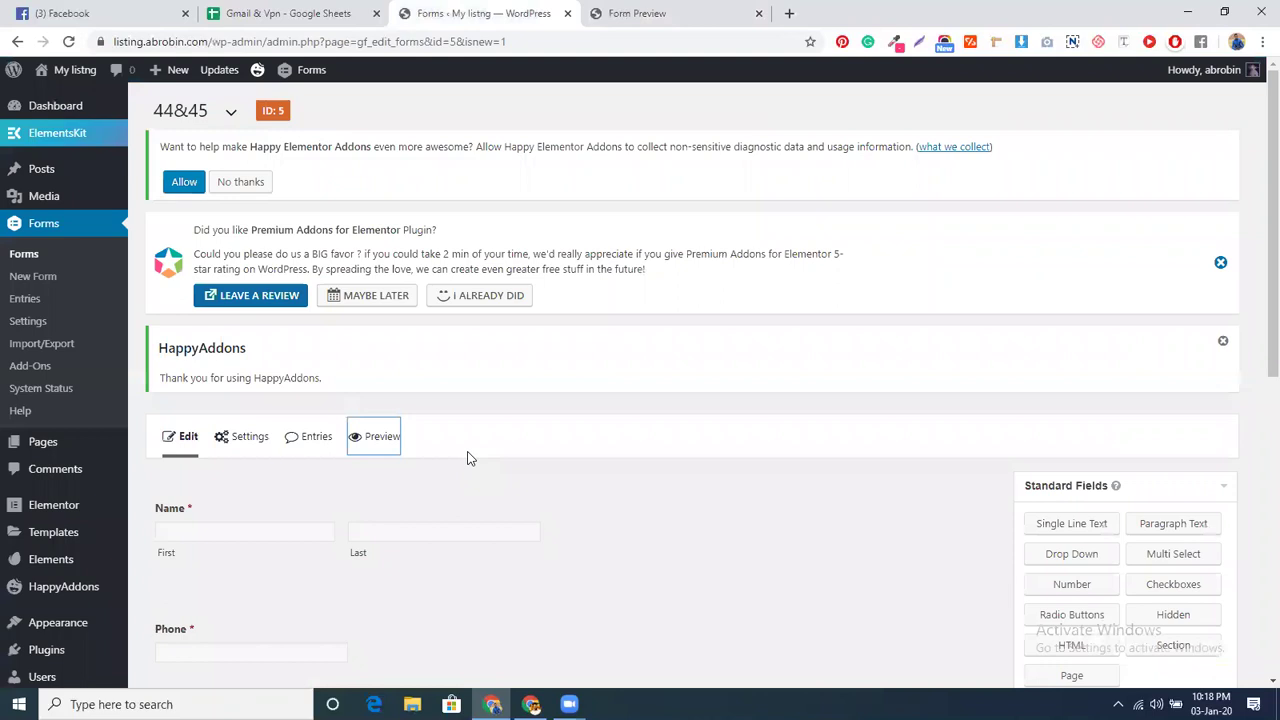
- Add a Single Line Text field below the three University dropdowns
scroll(594, 526, down, 3)
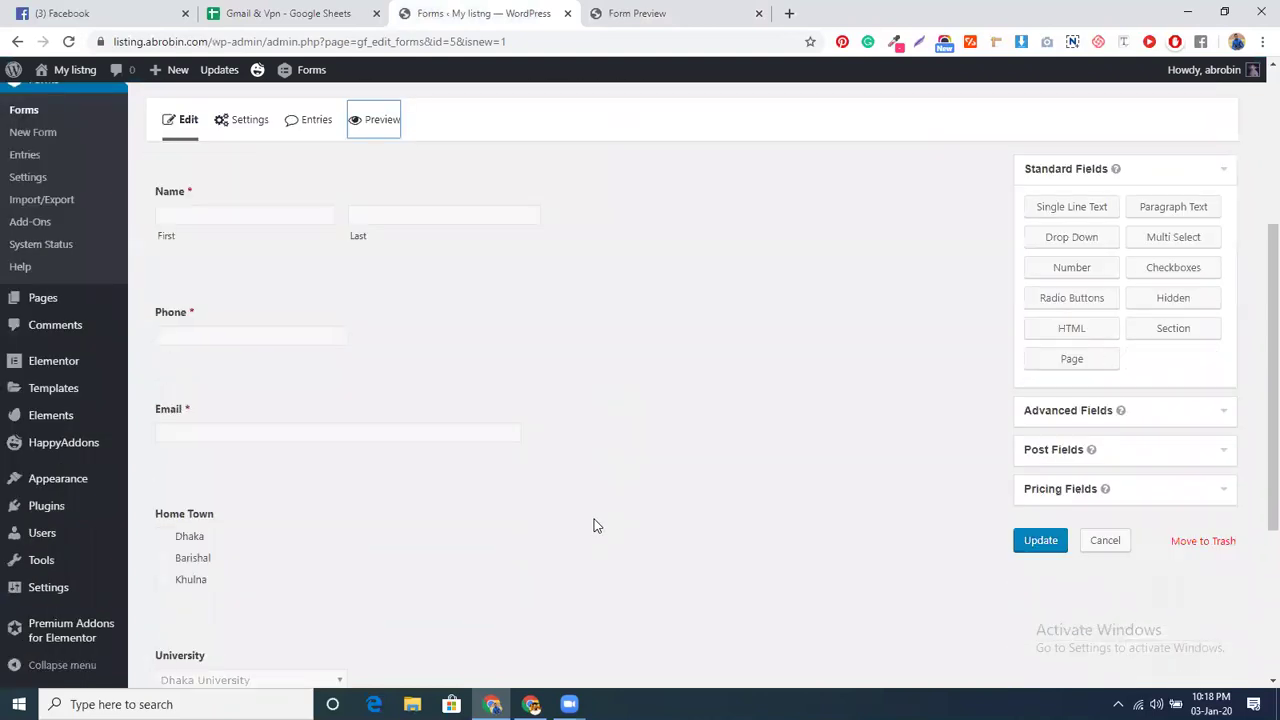
scroll(594, 526, down, 3)
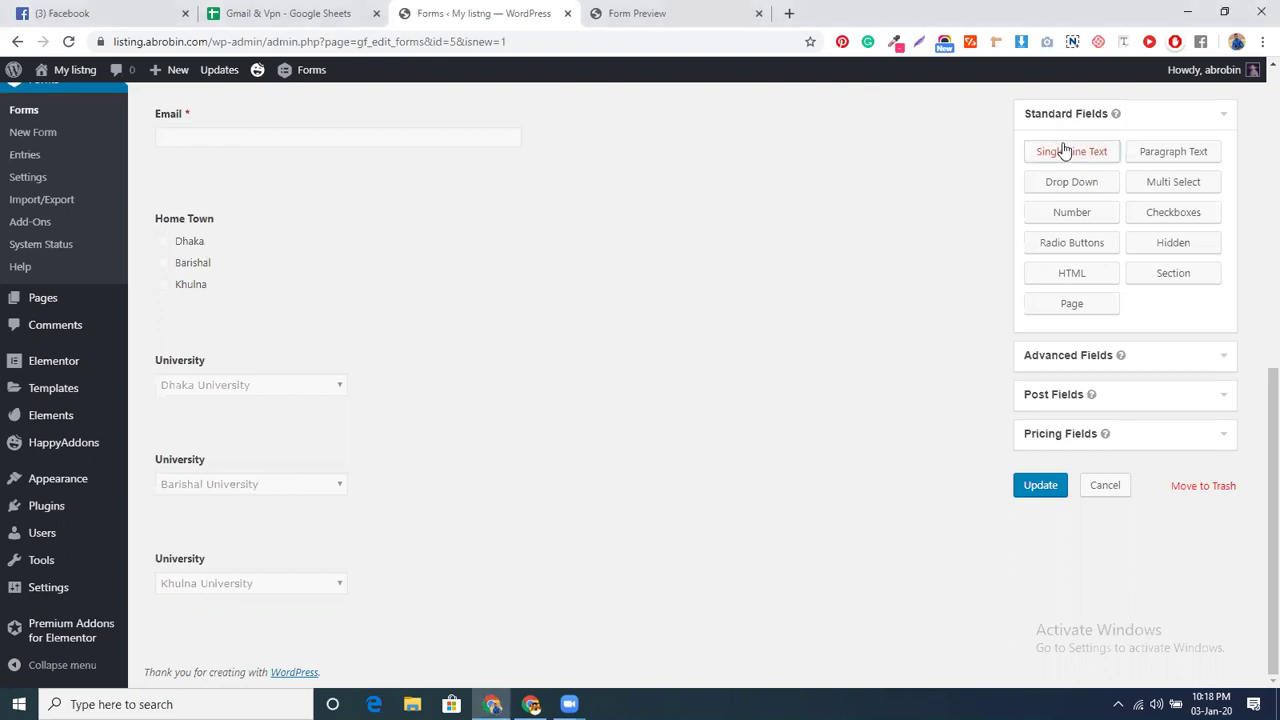
click(1065, 150)
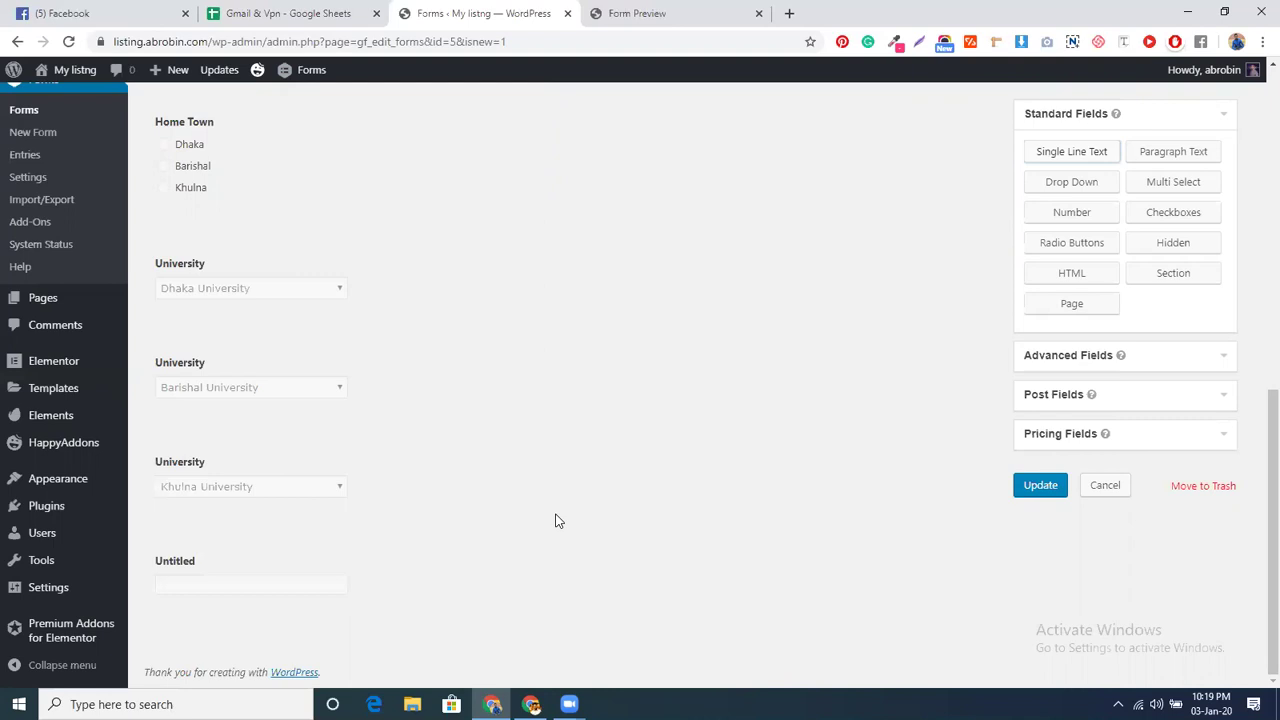
- Rename the Untitled text field (ID 8) to CGPA, tick Required, and collapse it
click(338, 558)
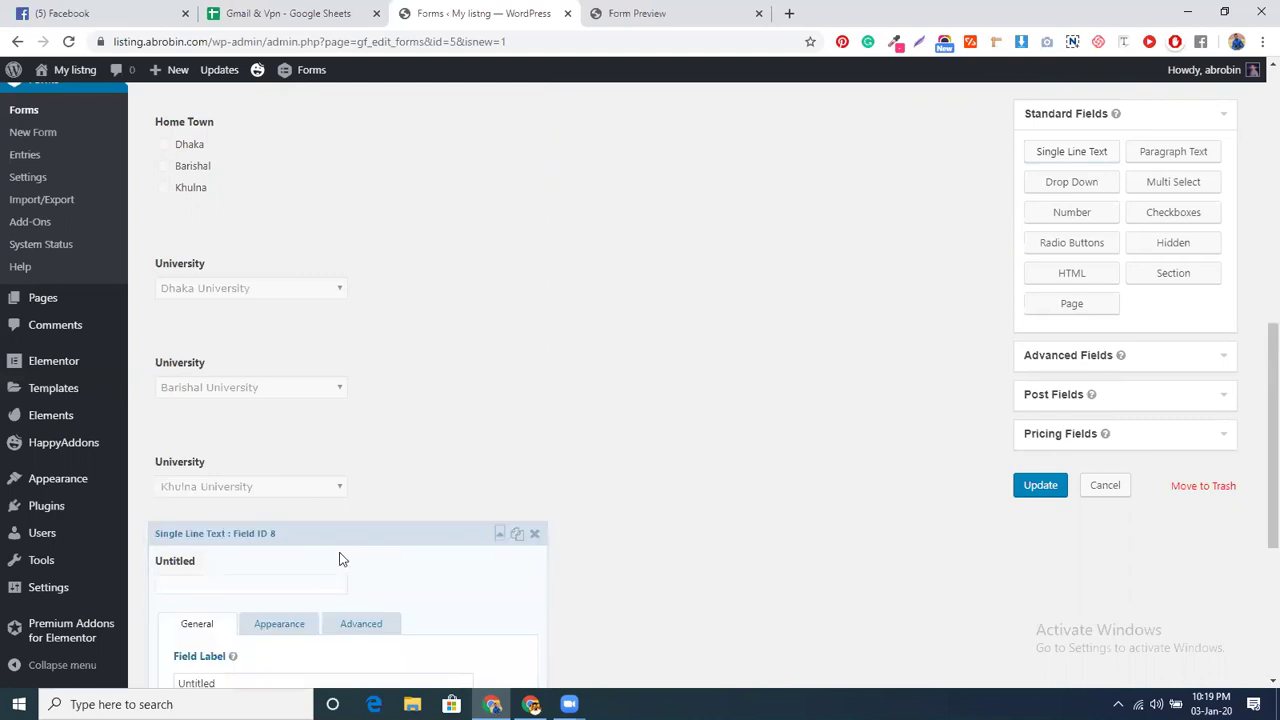
scroll(339, 556, down, 3)
click(258, 444)
double_click(258, 444)
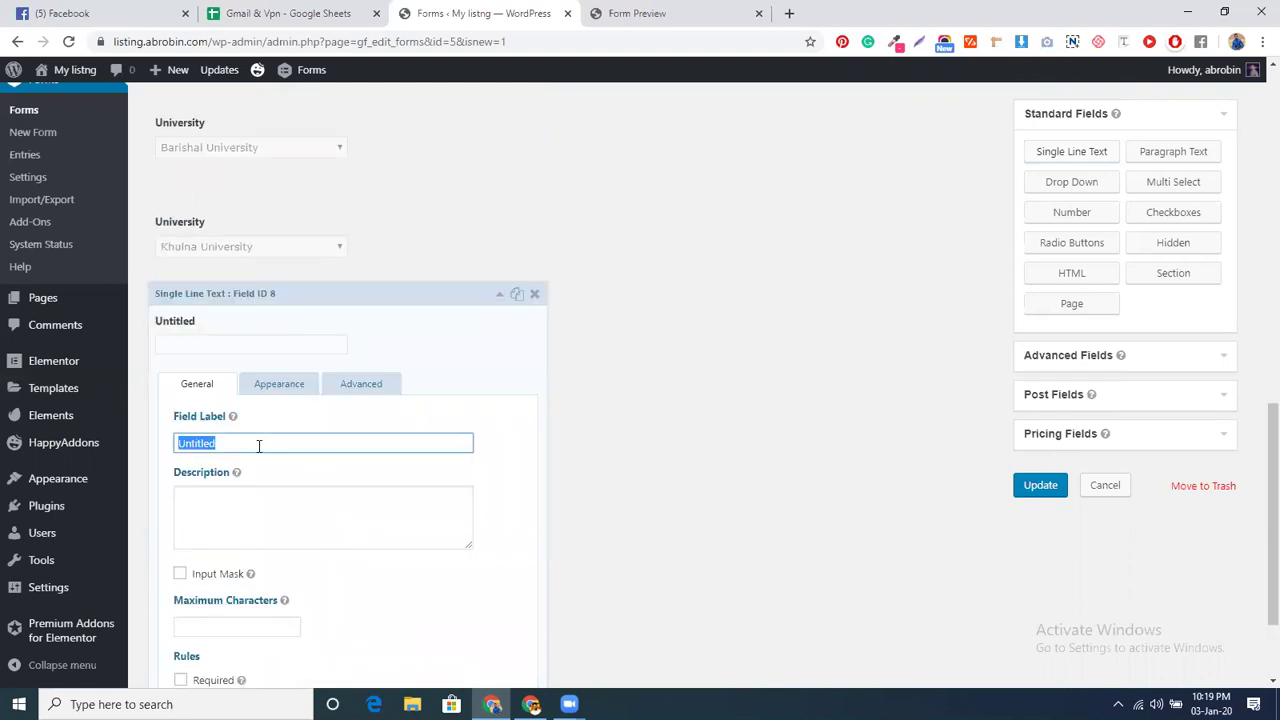
text(CGPA)
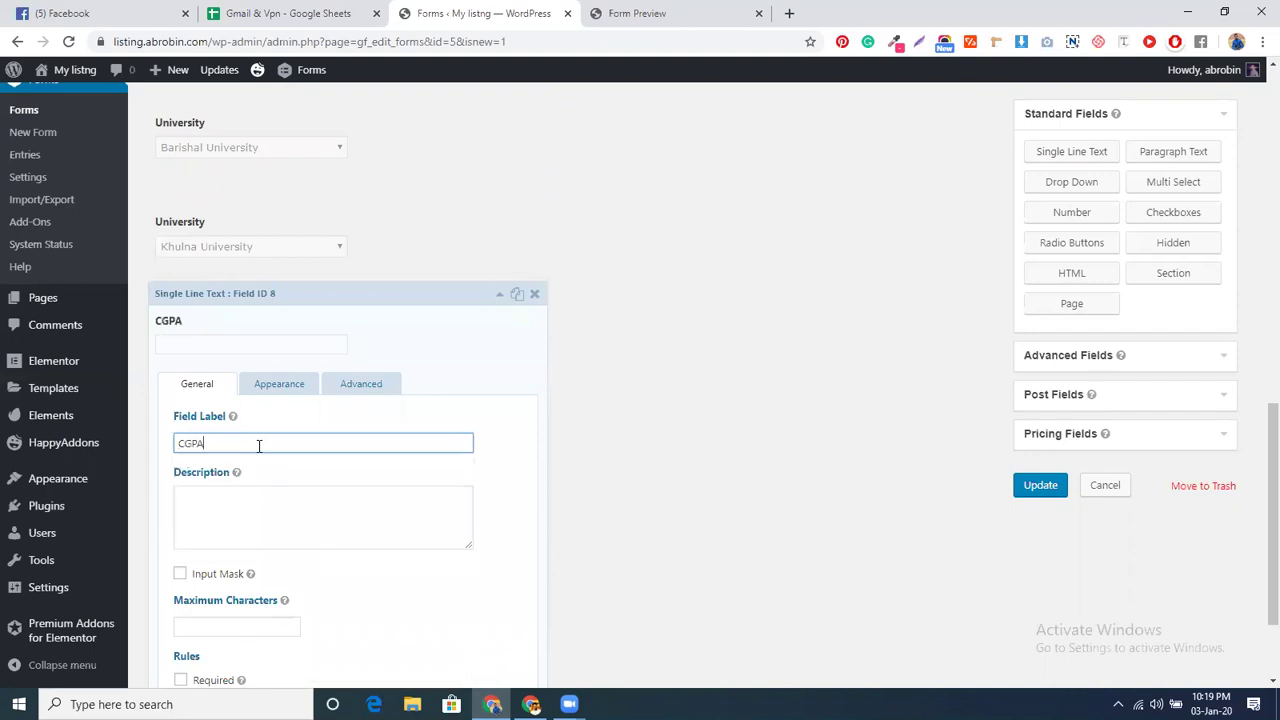
scroll(255, 447, up, 1)
scroll(306, 546, down, 2)
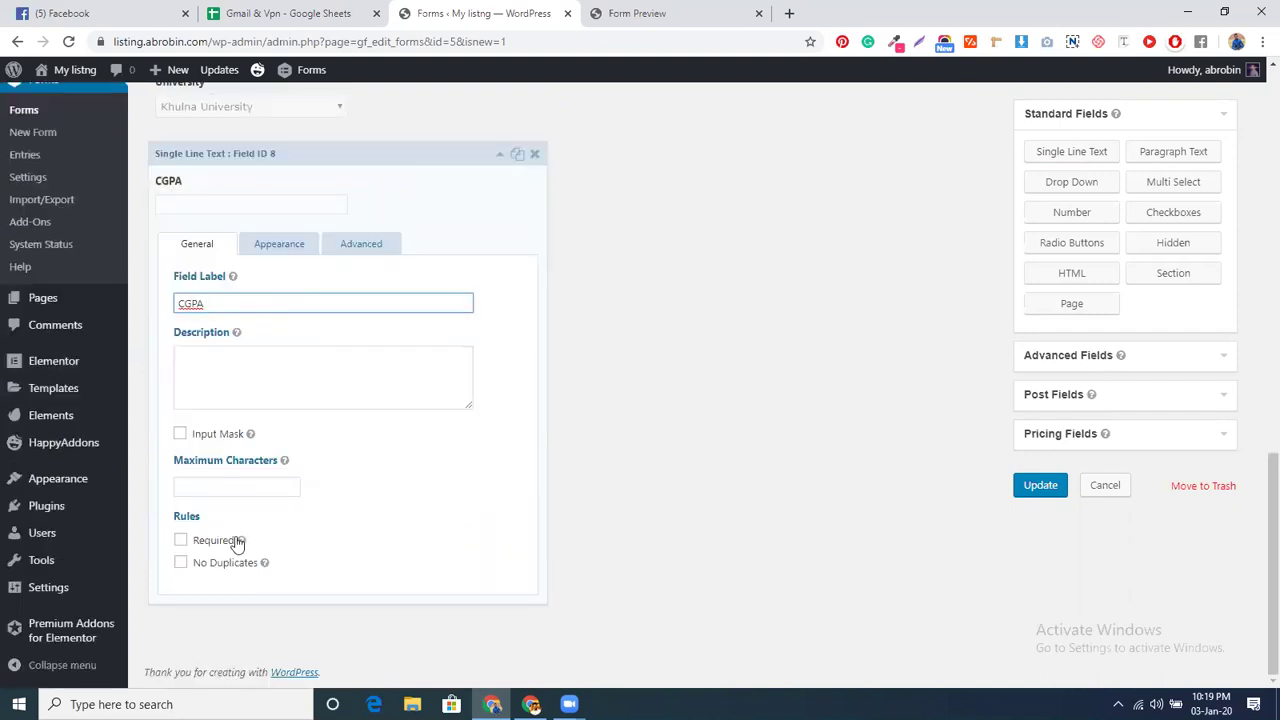
click(206, 540)
scroll(440, 384, up, 1)
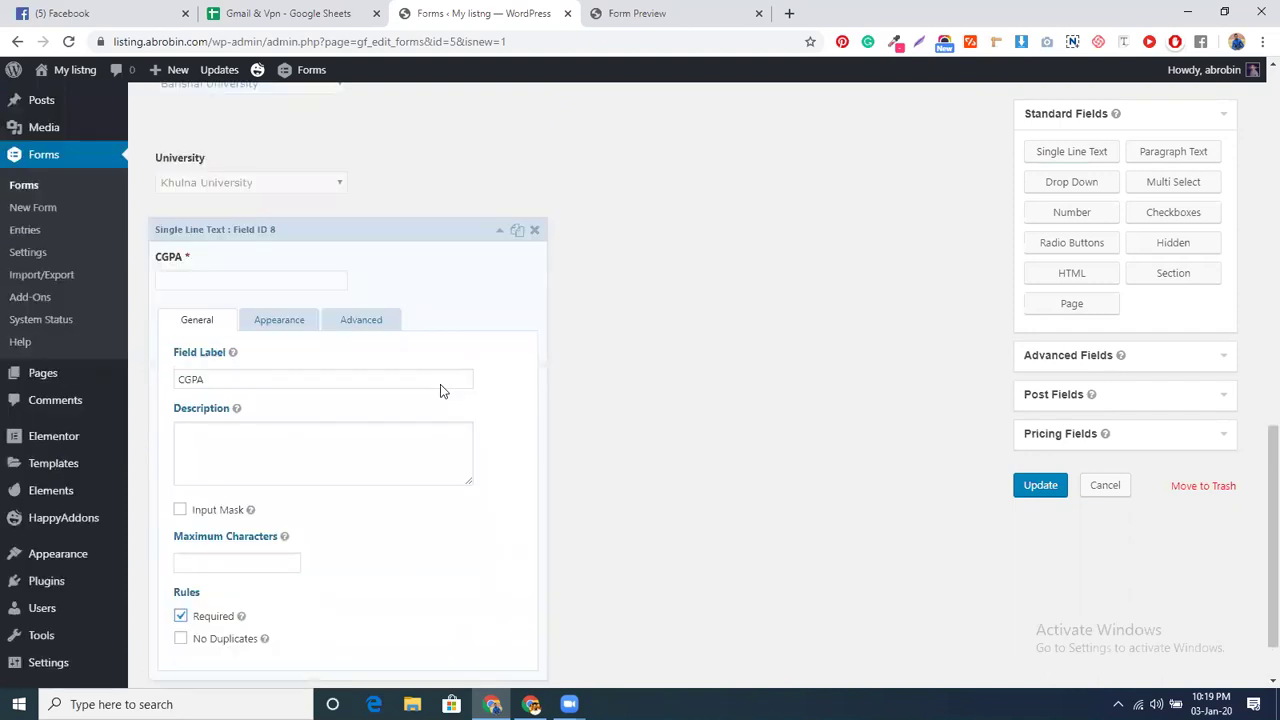
click(500, 236)
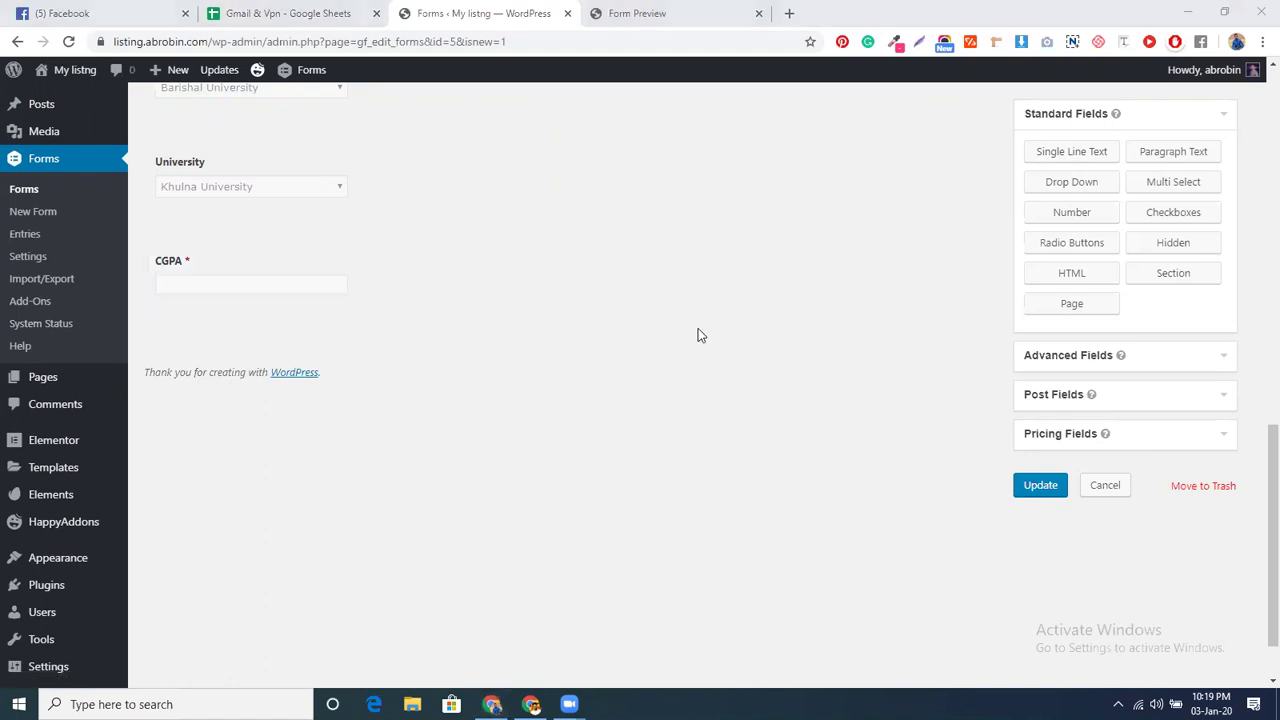
- Add an HTML block below CGPA with a rule: University is Dhaka University
click(1053, 279)
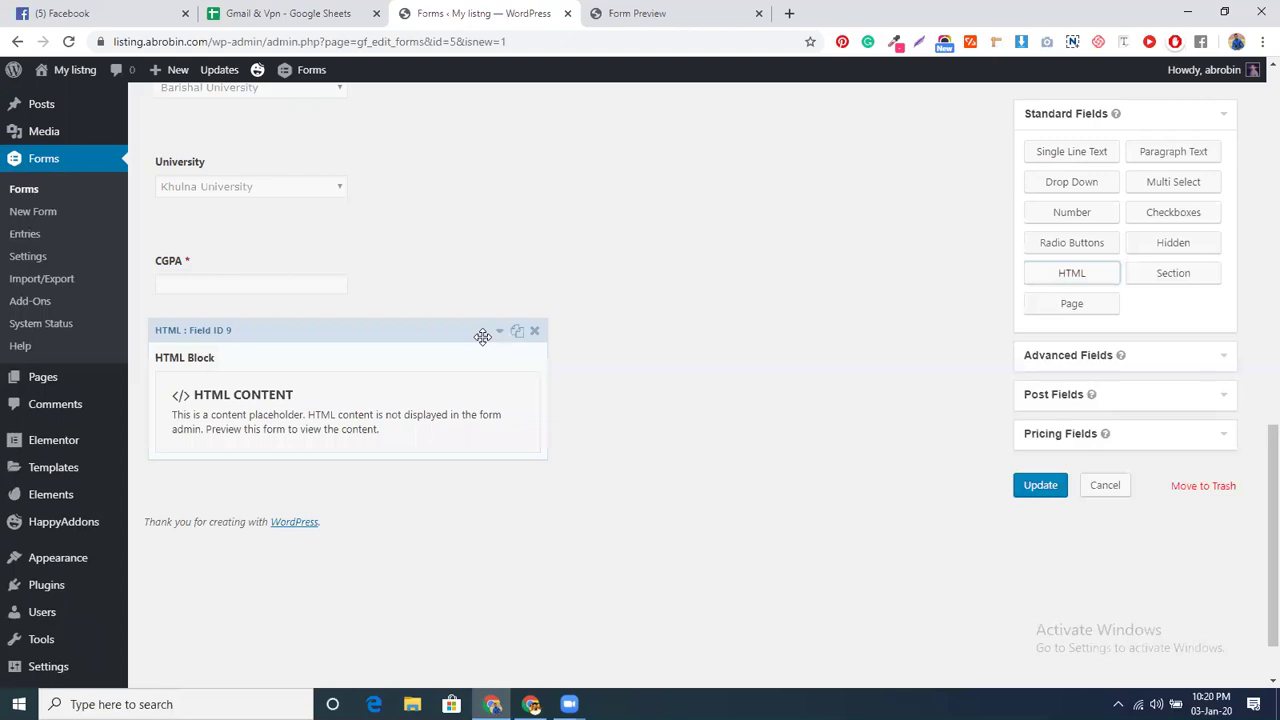
click(482, 336)
click(384, 475)
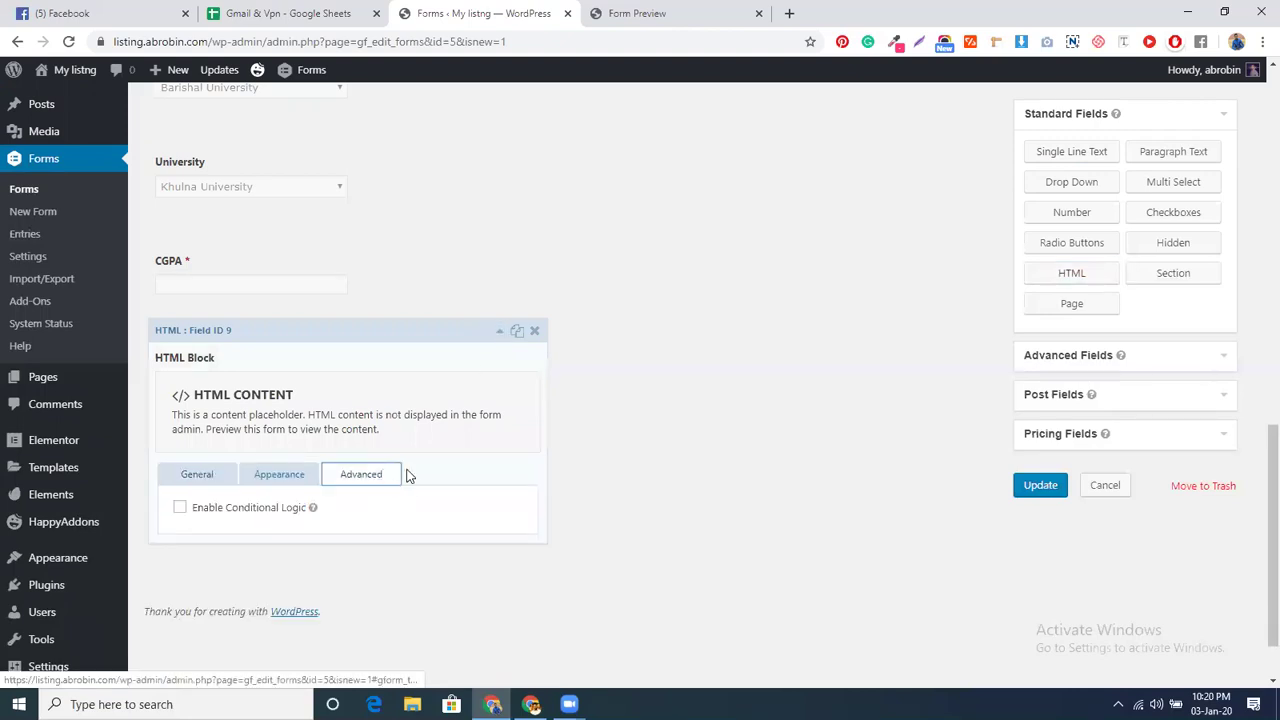
click(248, 514)
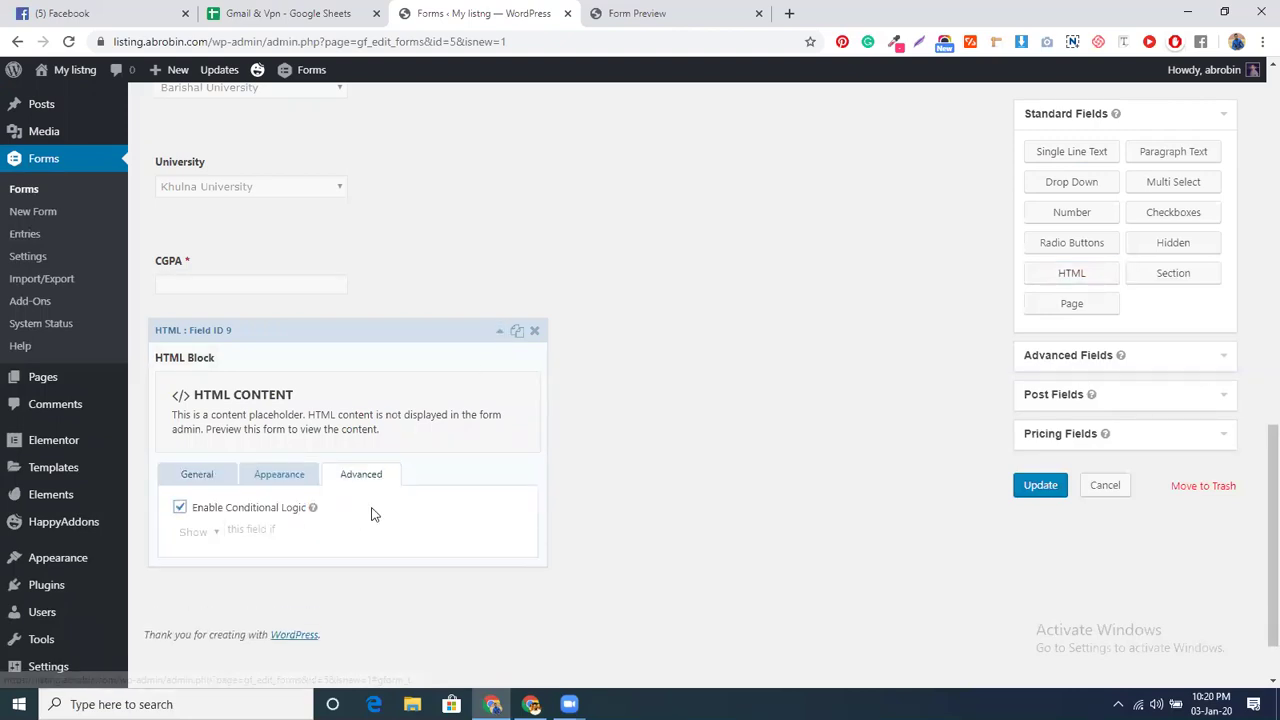
click(247, 566)
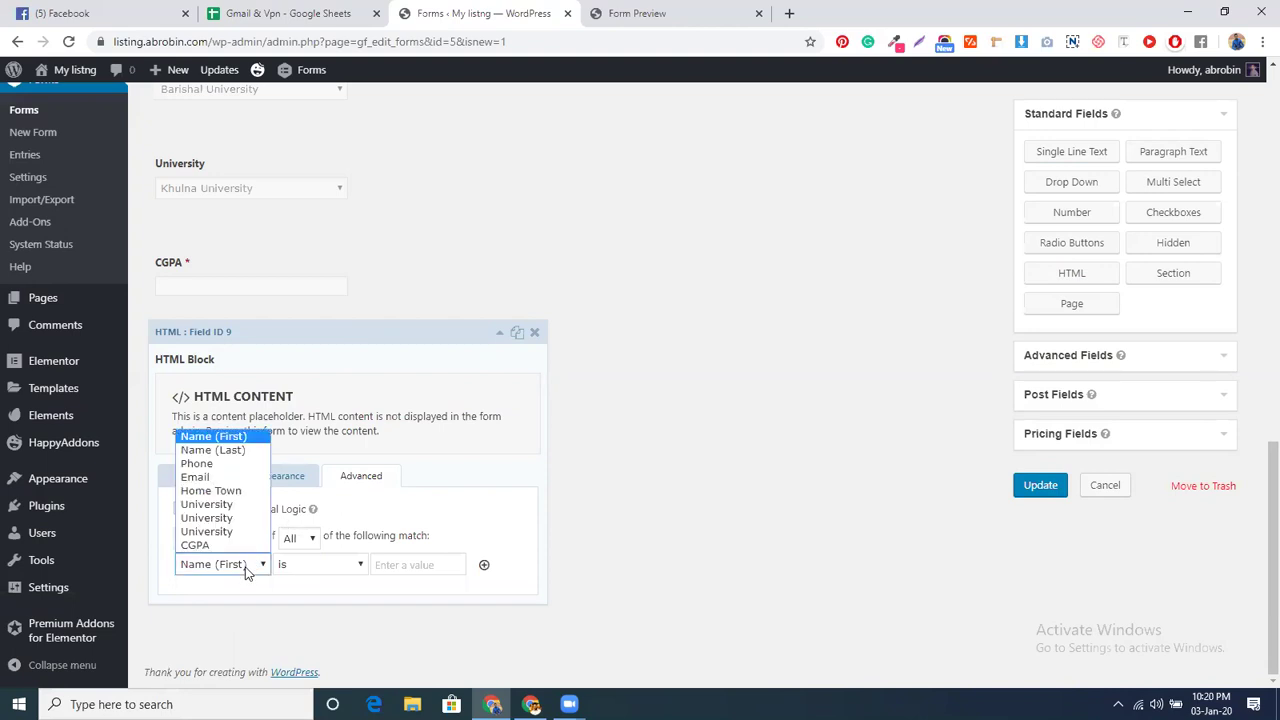
click(229, 547)
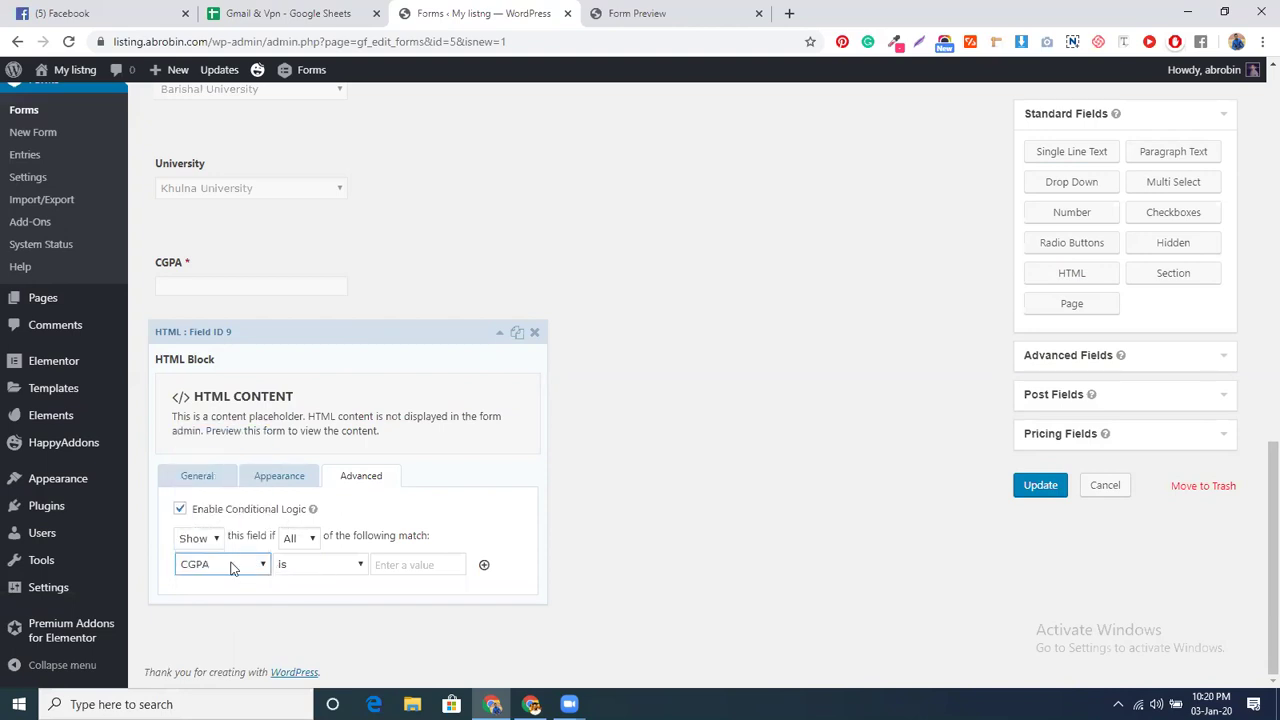
click(226, 566)
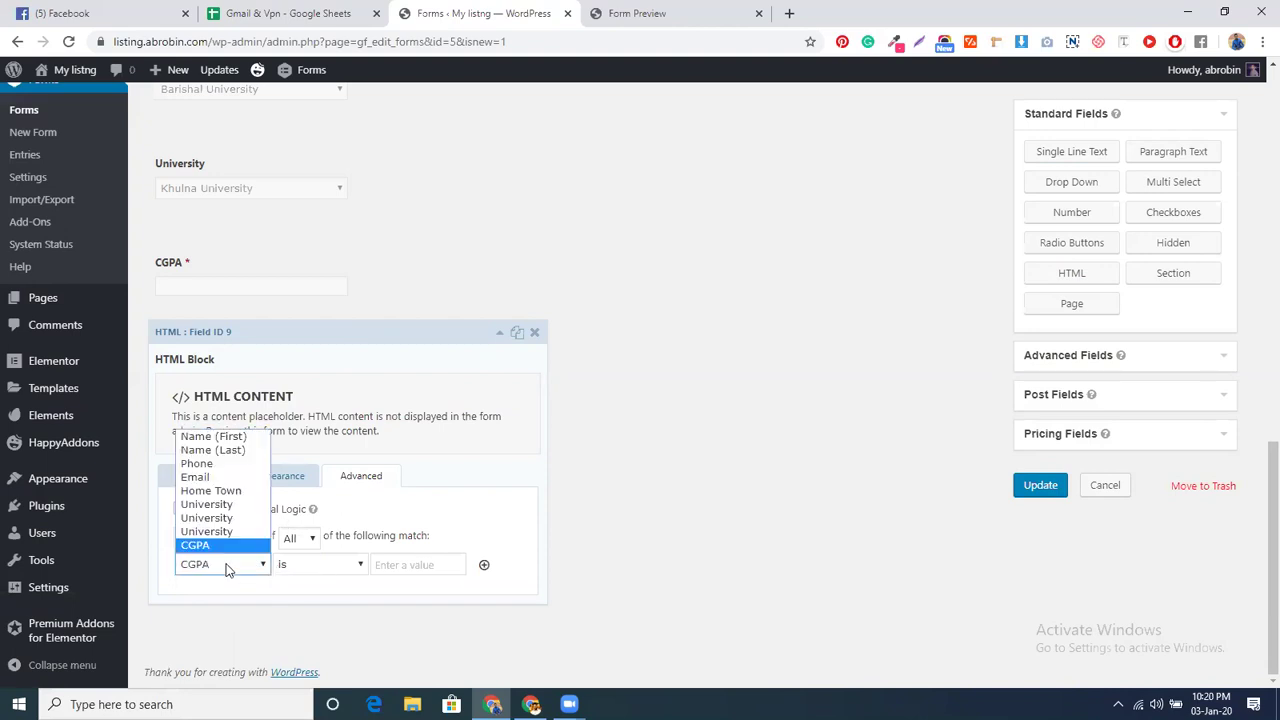
click(212, 504)
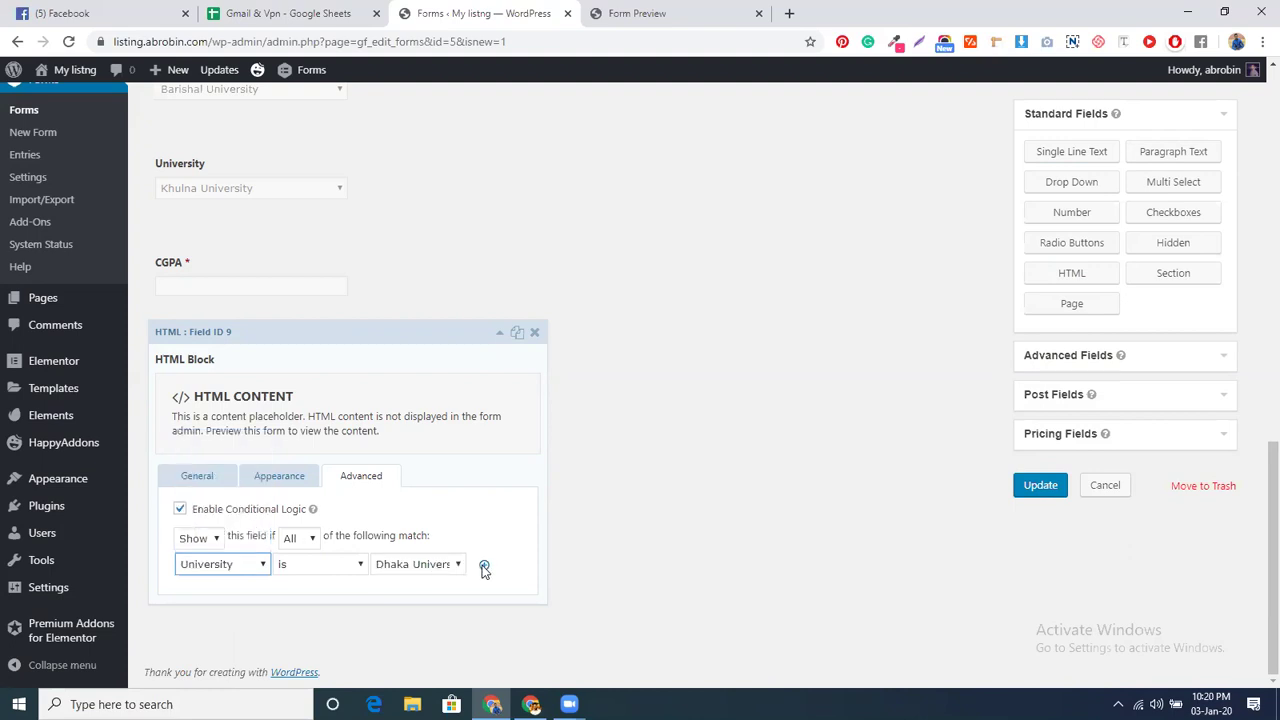
- Add a second rule requiring CGPA less than 4
click(484, 567)
click(224, 566)
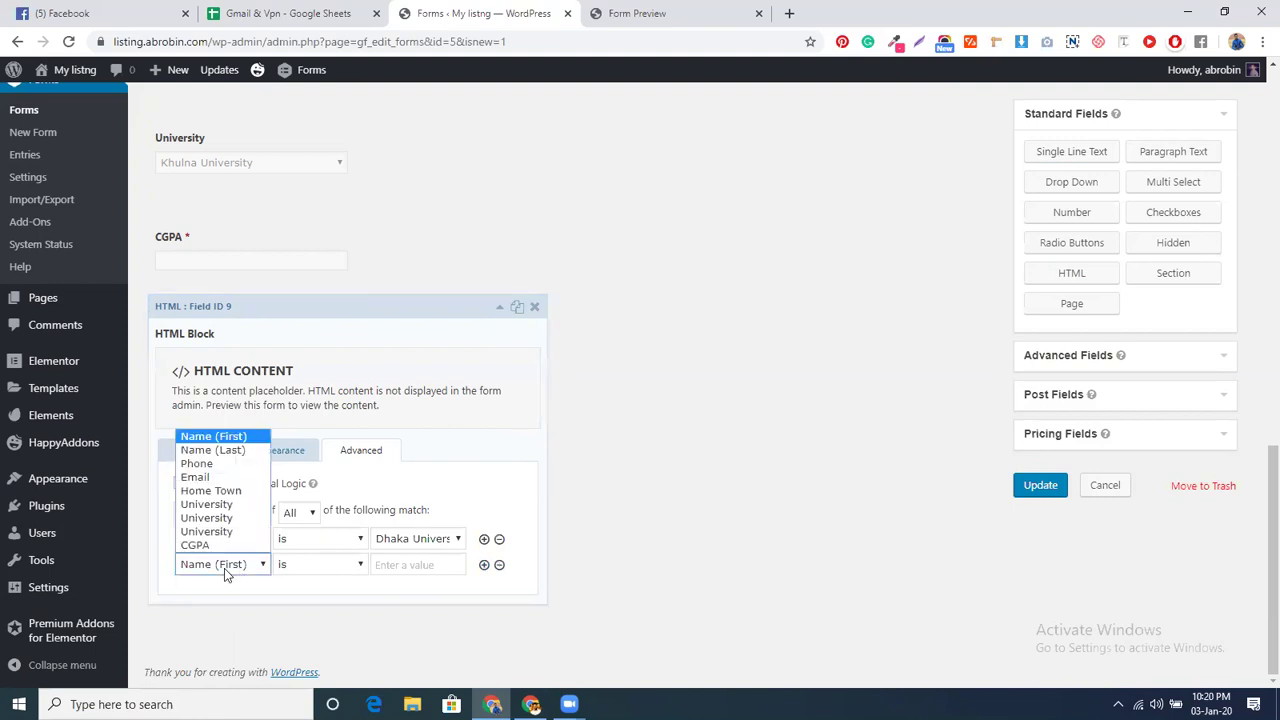
click(196, 545)
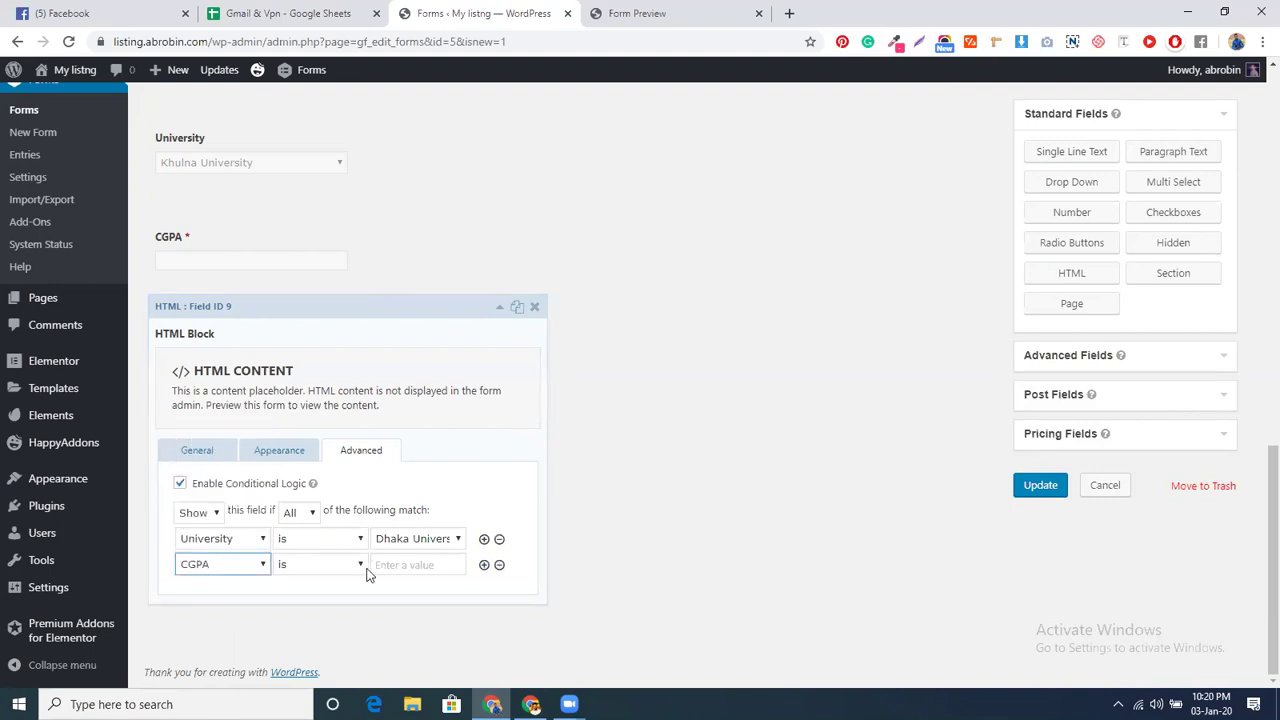
click(357, 572)
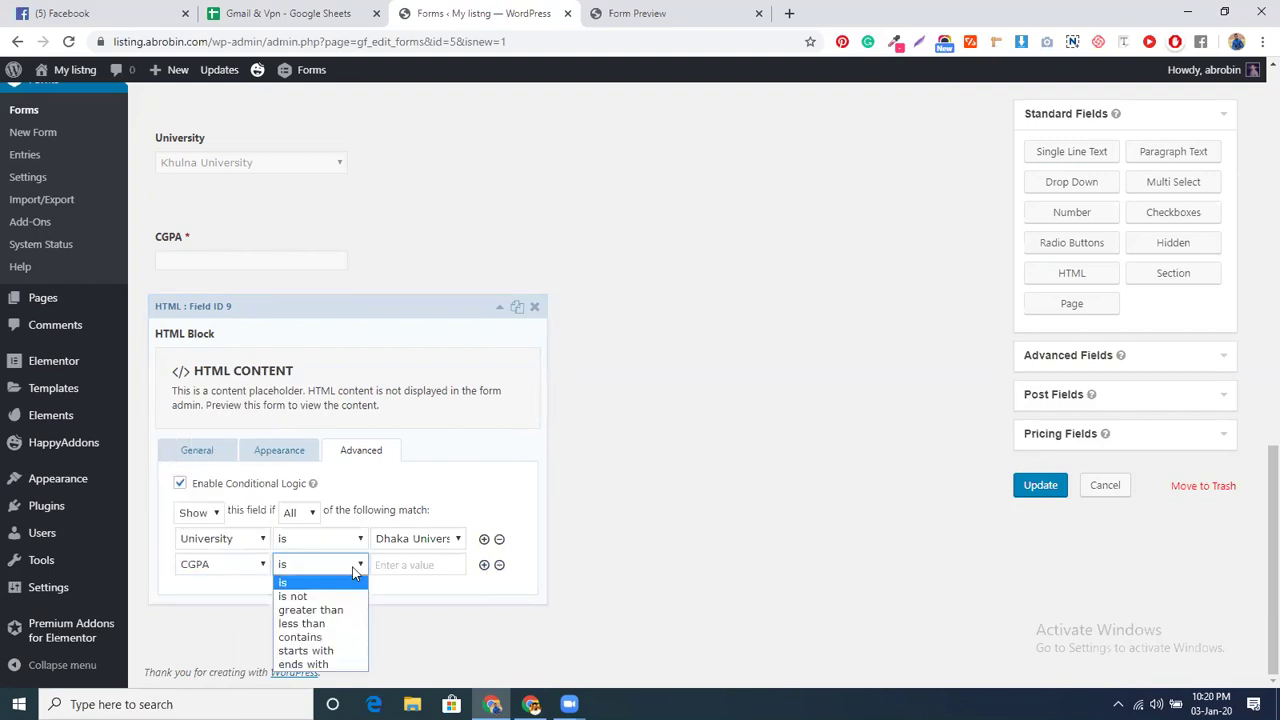
click(333, 624)
click(402, 566)
text(4)
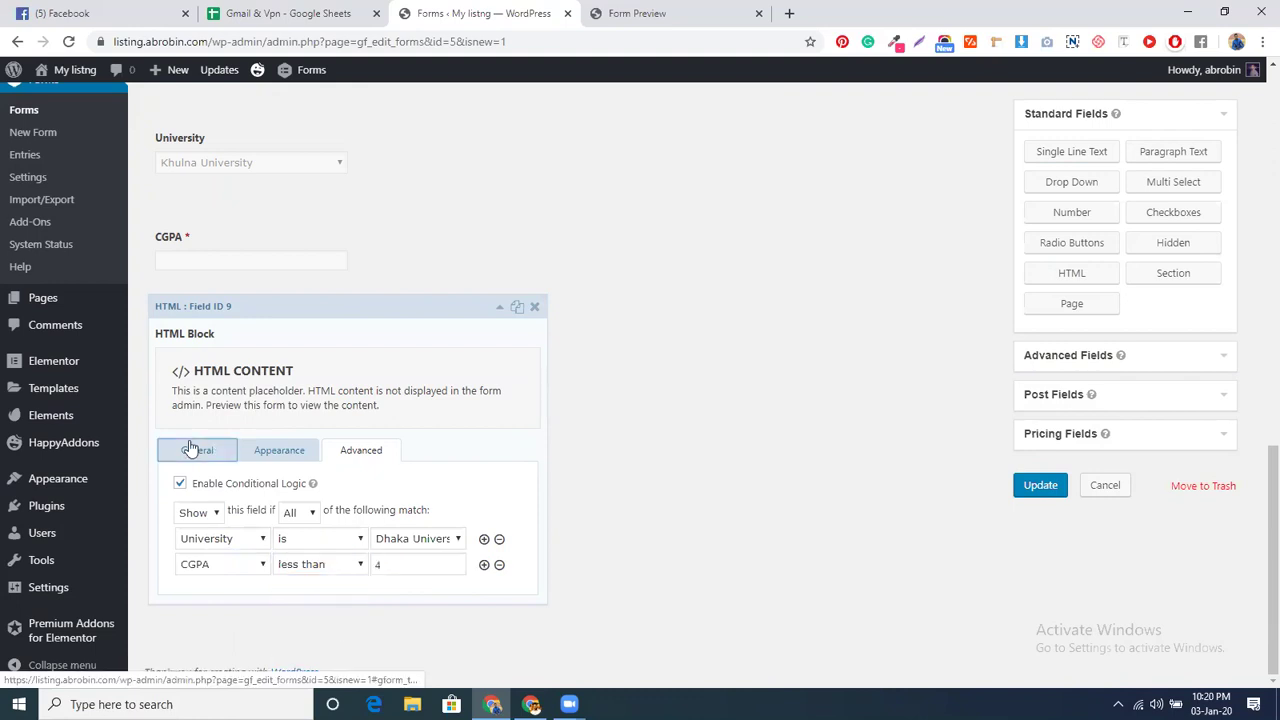
click(194, 449)
- Click into the HTML block's empty Content box, then open a new blank browser tab
click(241, 511)
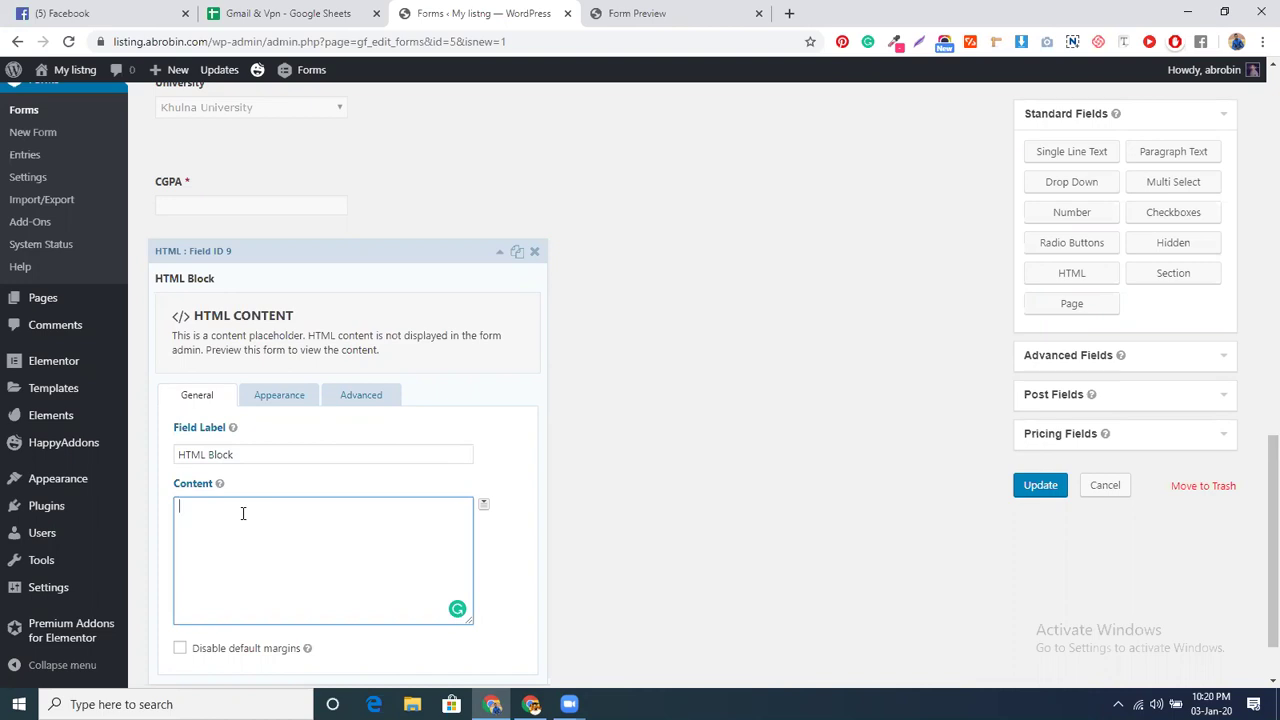
click(791, 13)
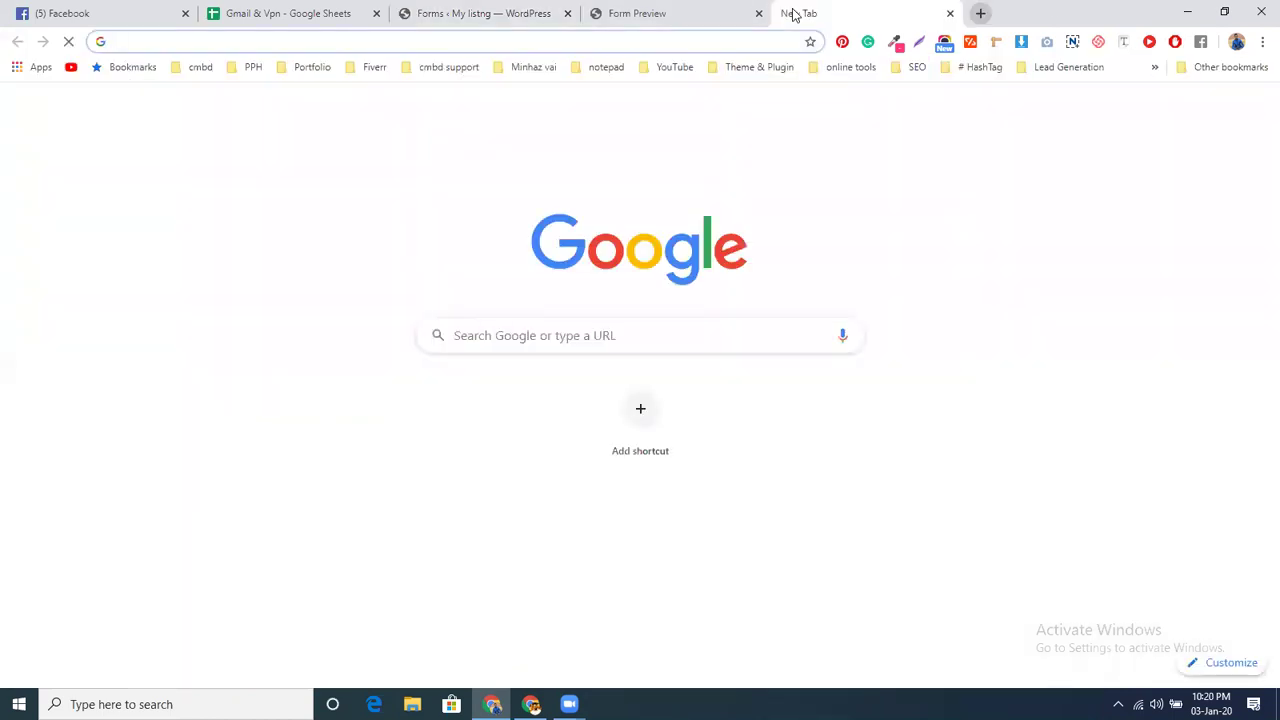
- Search 'html text color' and study the W3Schools font color example code
text(html)
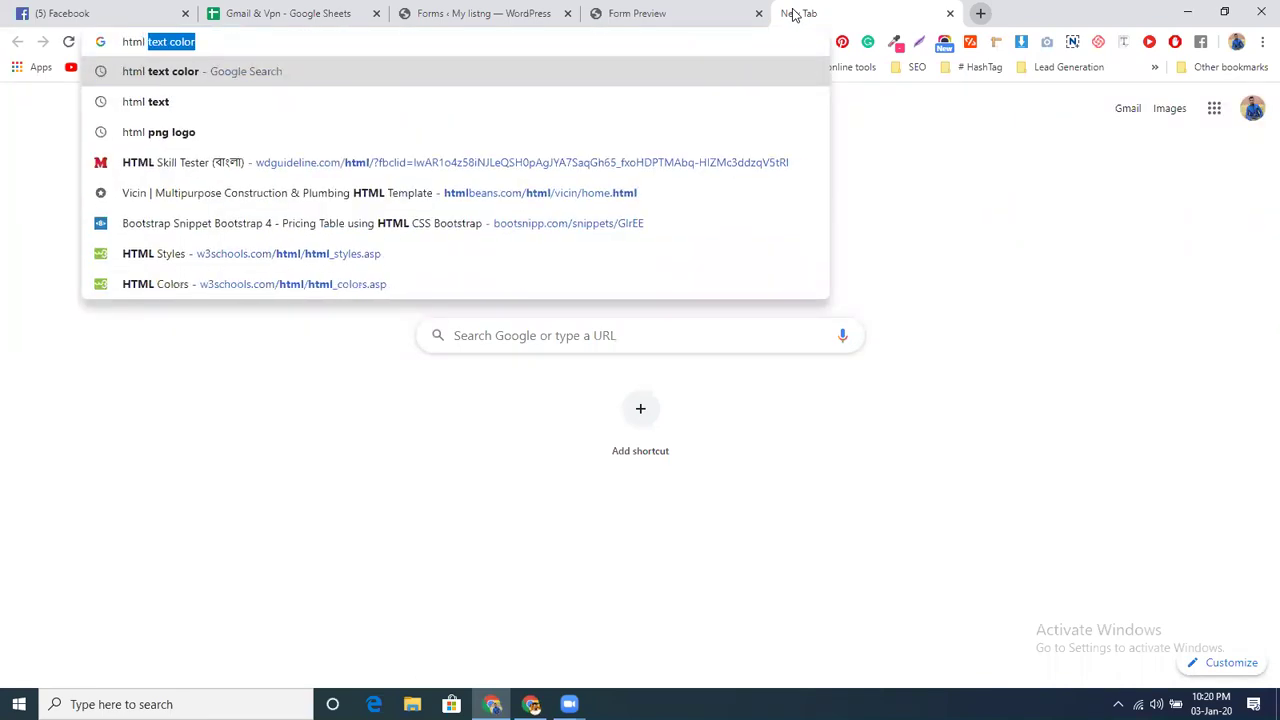
text( text)
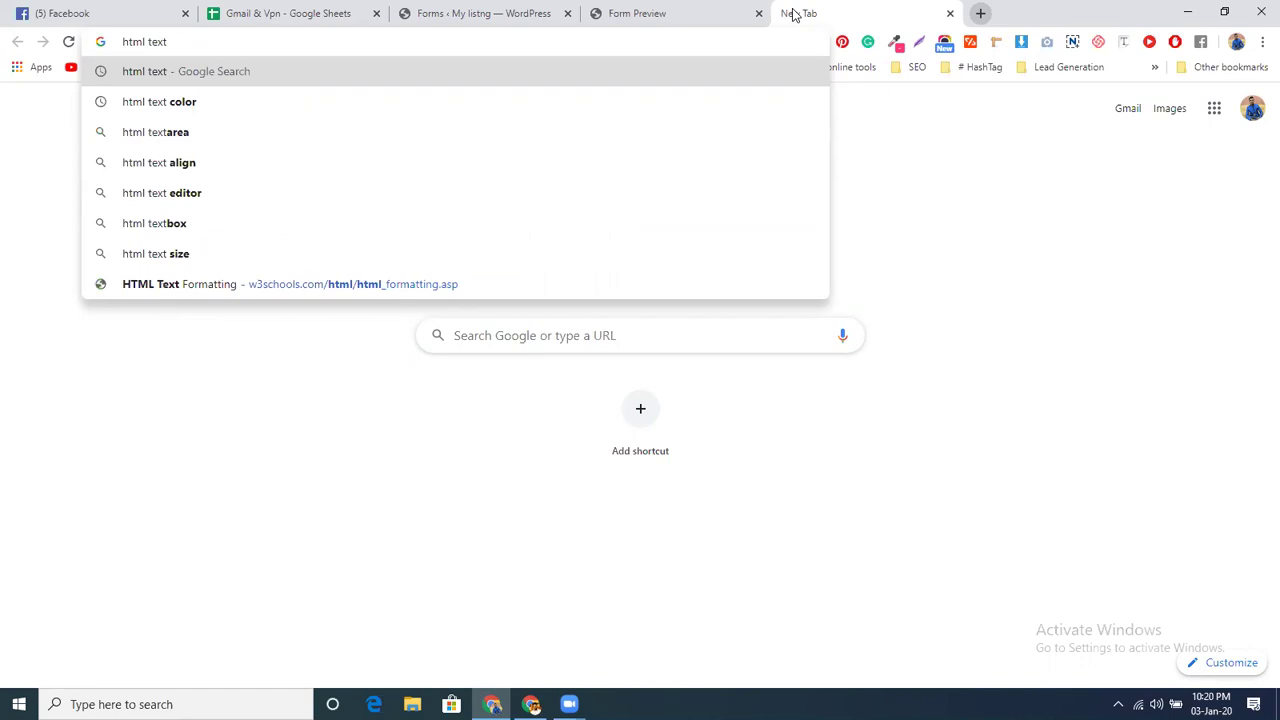
click(172, 103)
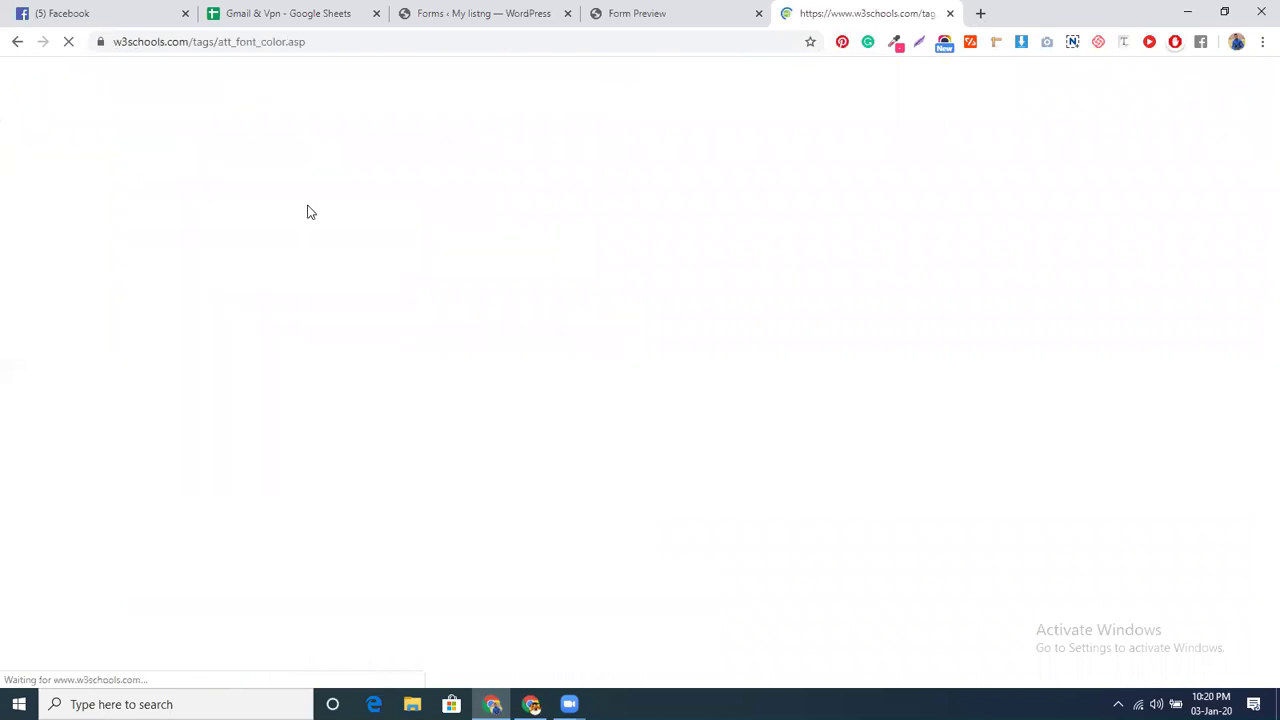
scroll(490, 340, down, 1)
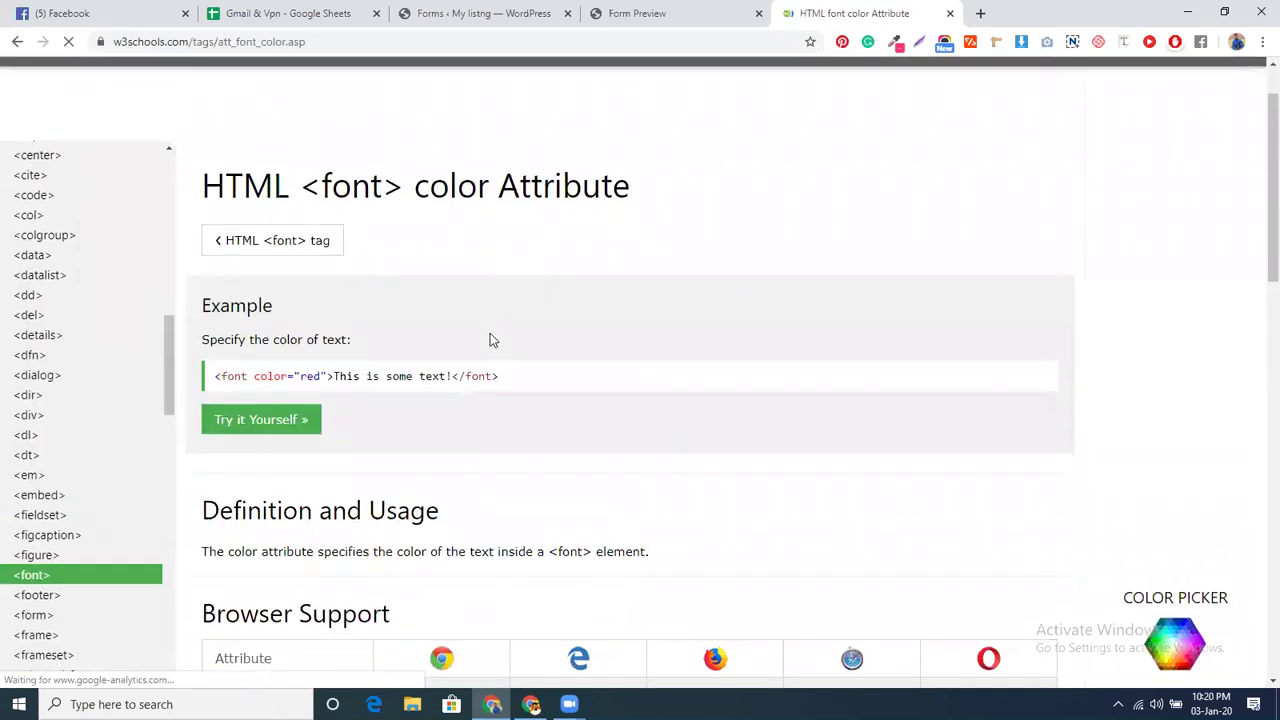
triple_click(442, 377)
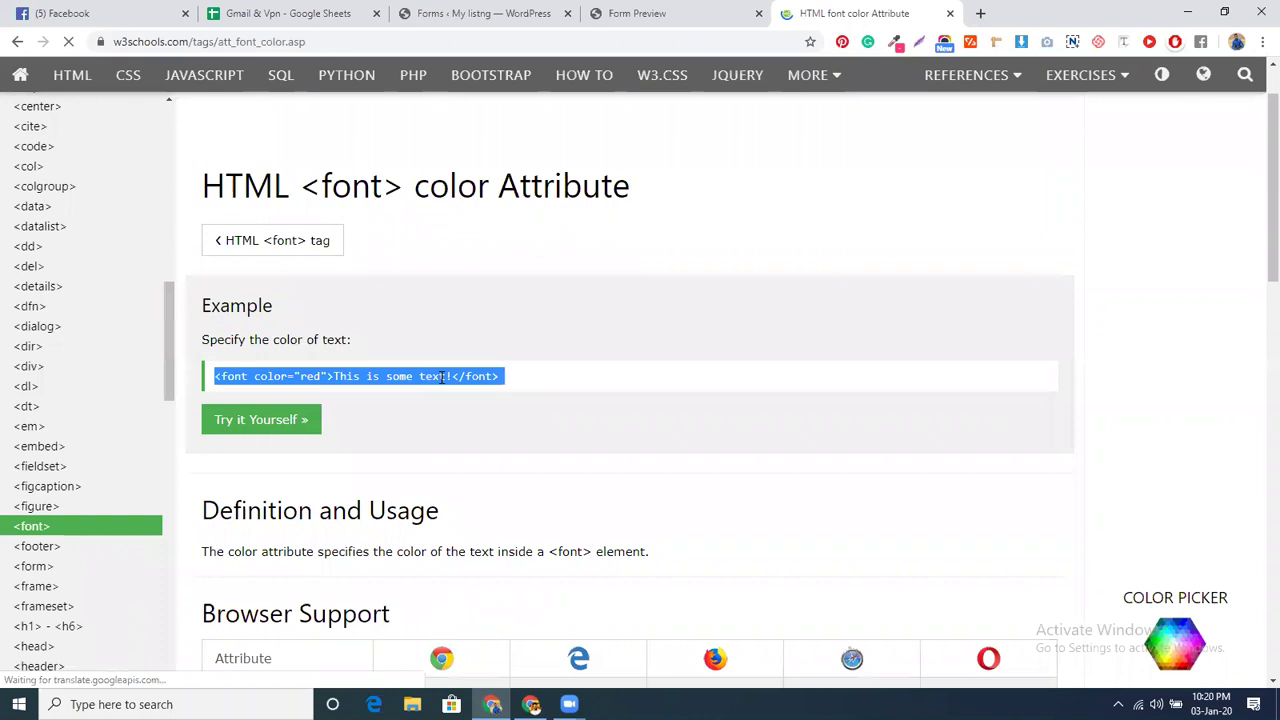
scroll(474, 452, down, 7)
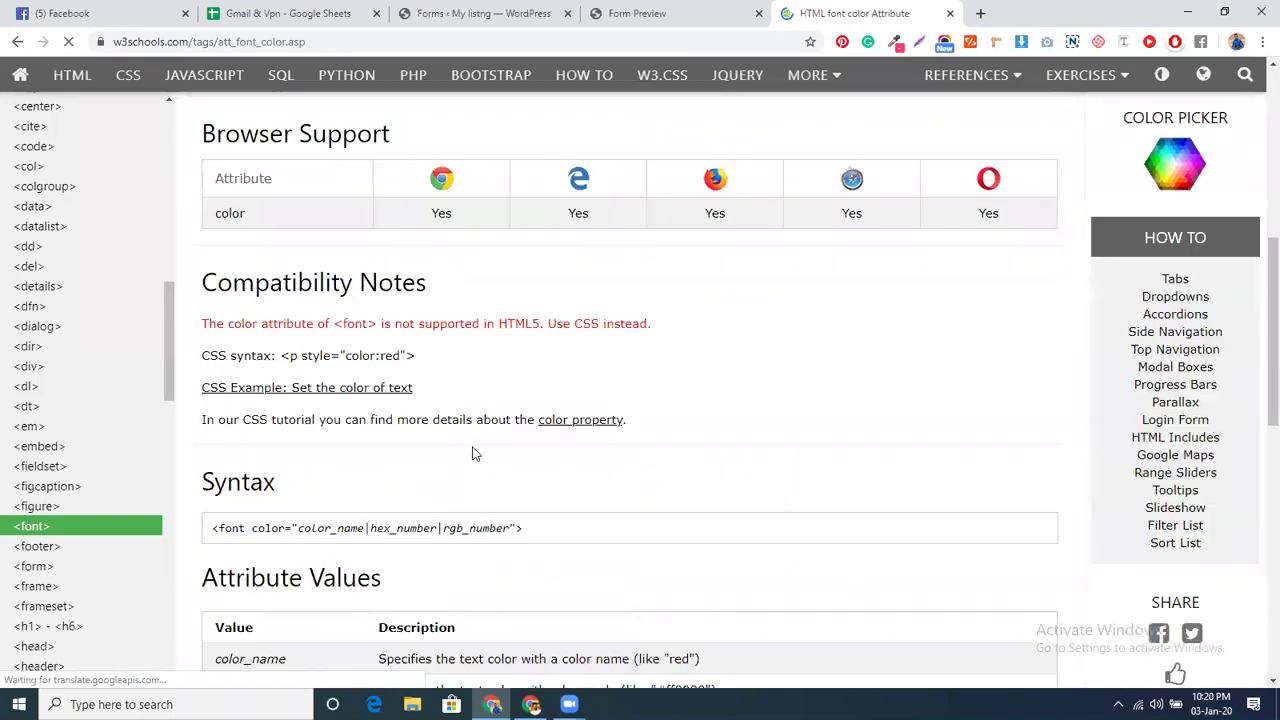
scroll(474, 449, up, 8)
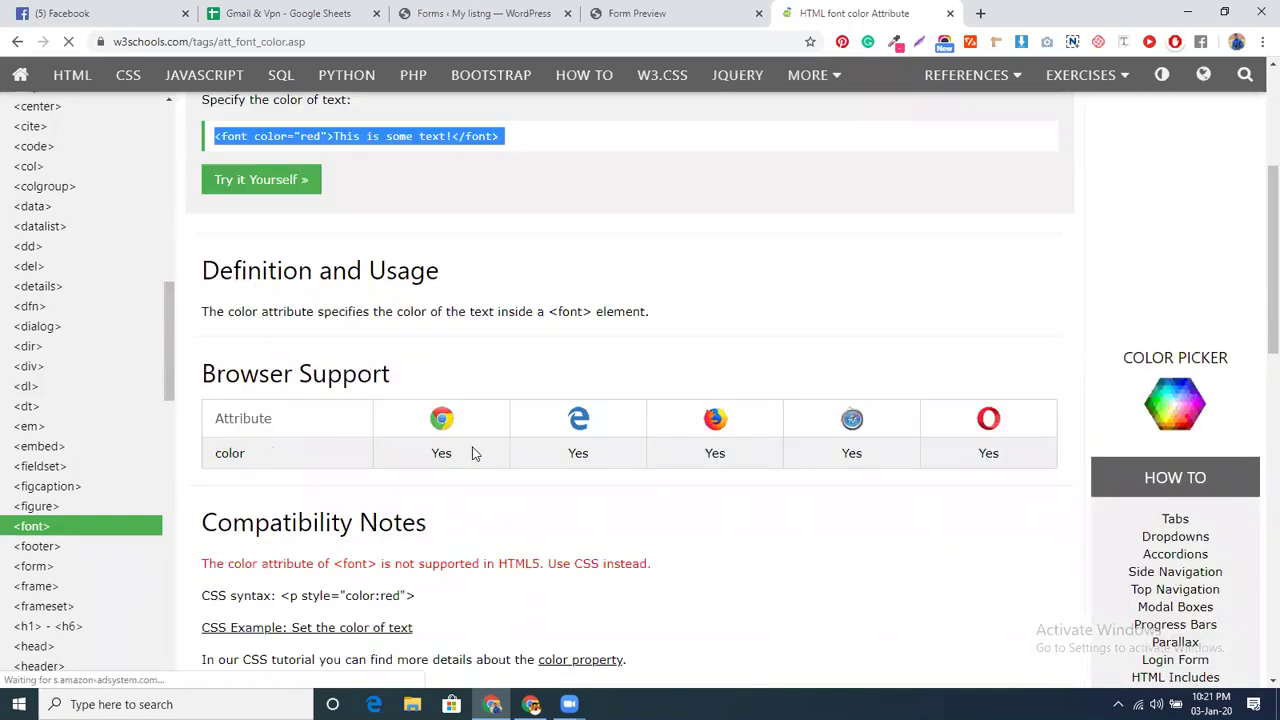
click(474, 449)
- Run a new search for 'html text' from the address bar
scroll(474, 449, down, 10)
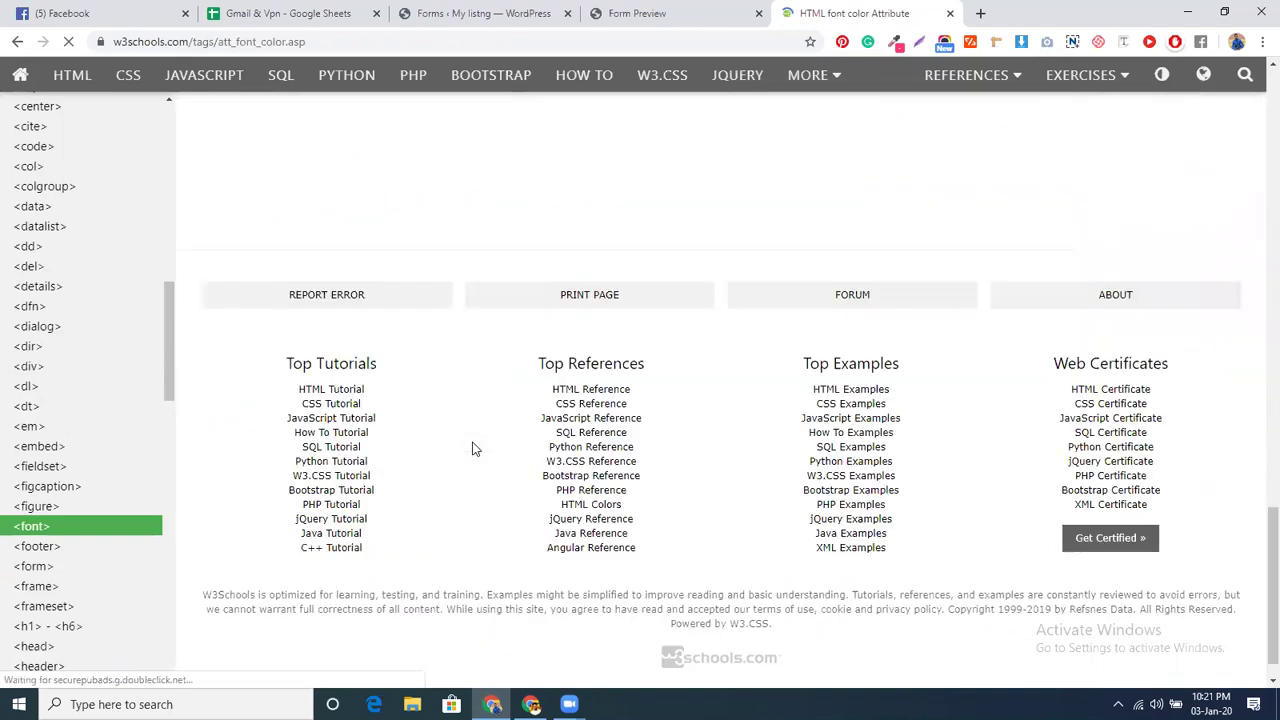
scroll(474, 449, up, 12)
scroll(474, 449, up, 8)
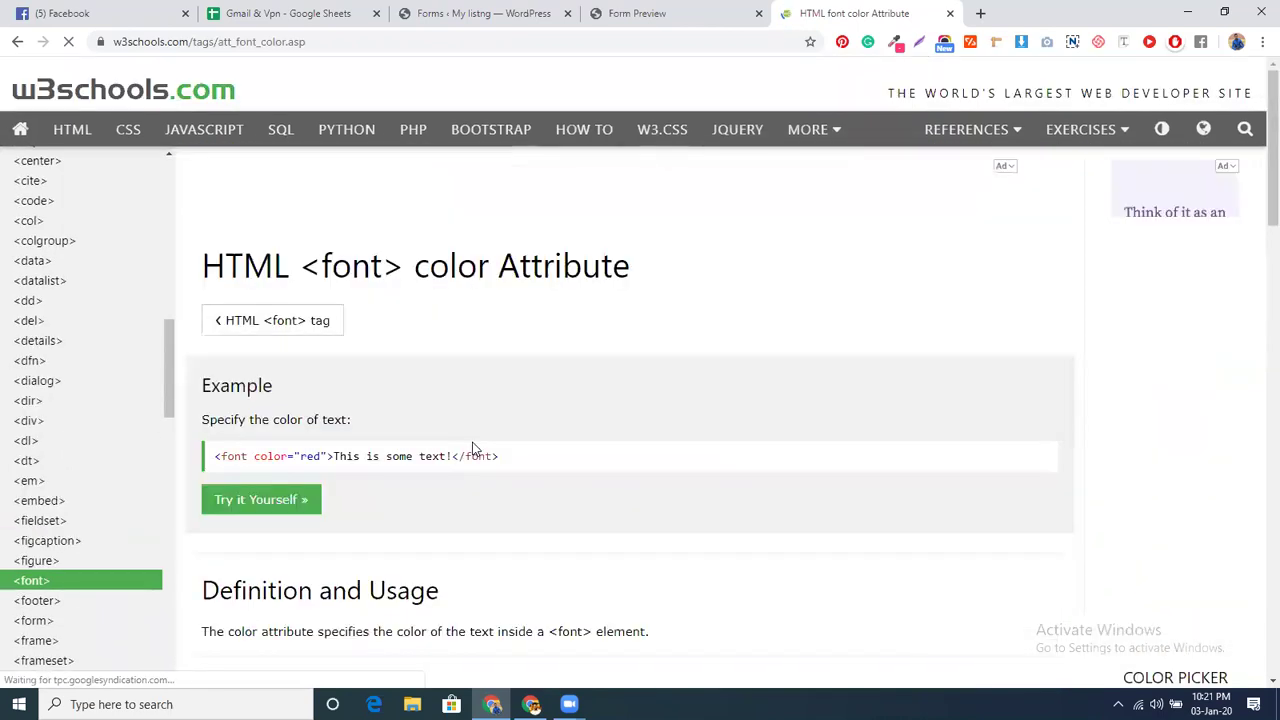
click(150, 41)
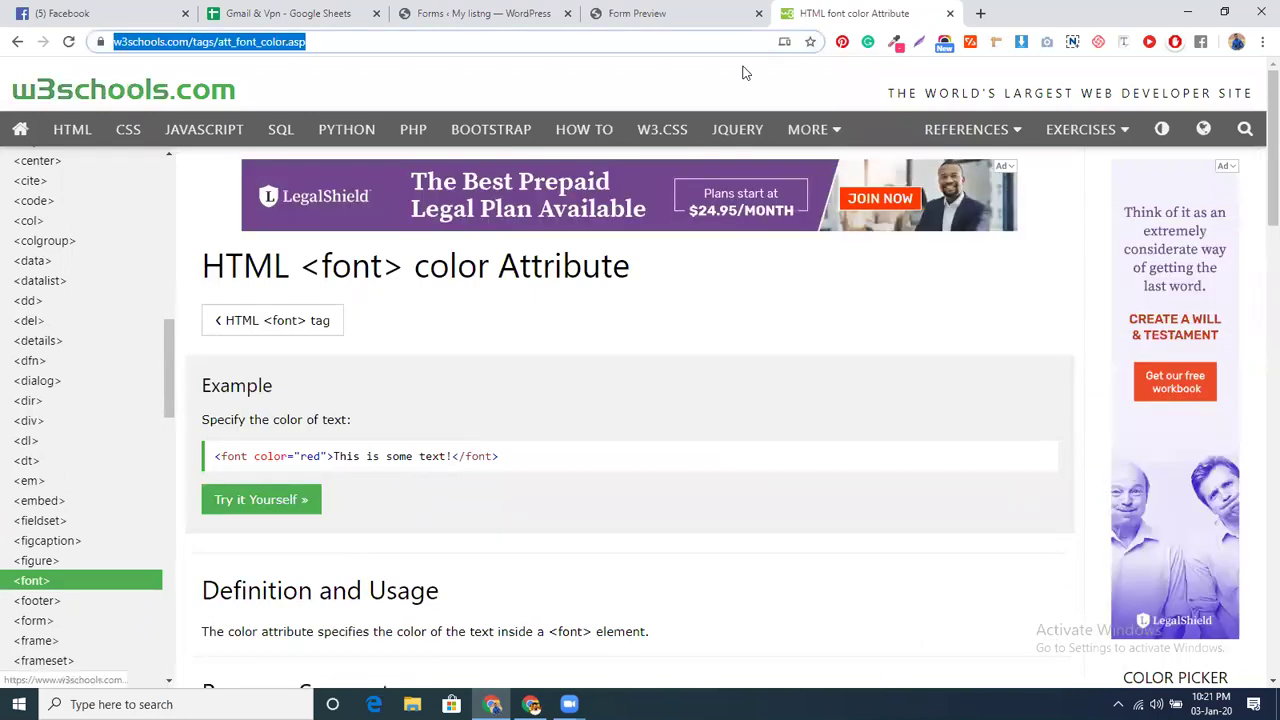
text(h)
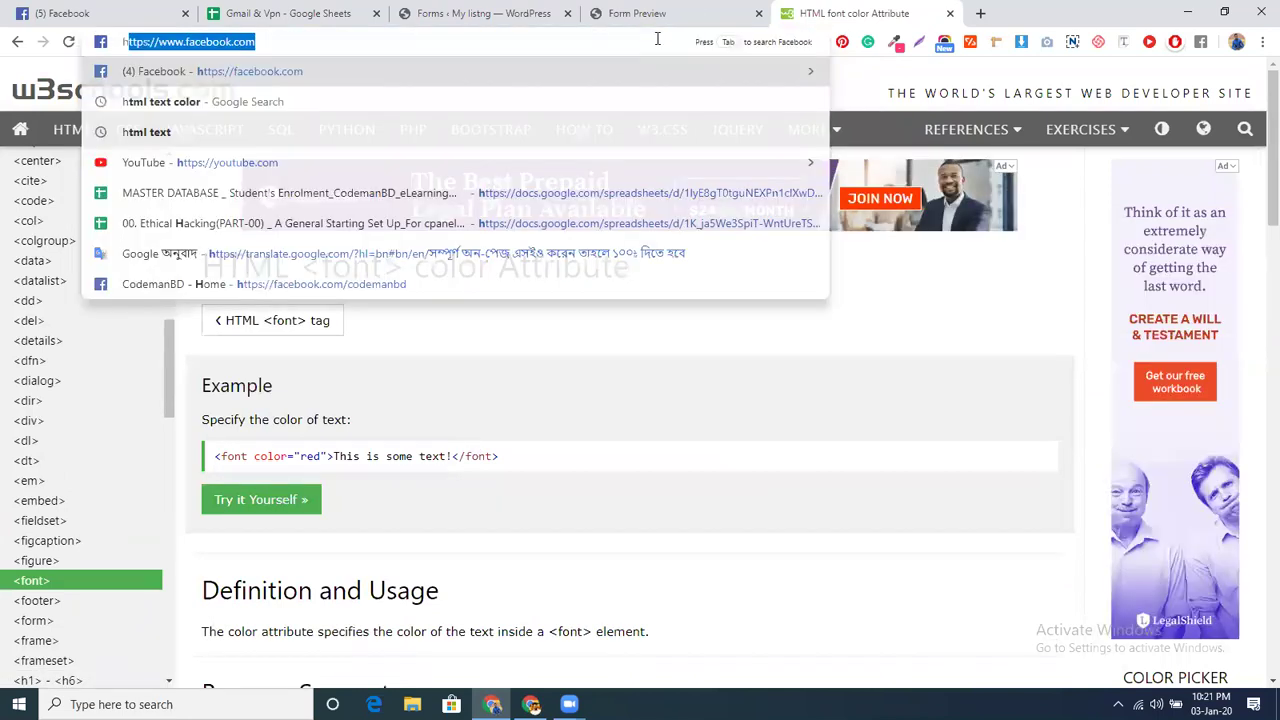
text(tml text)
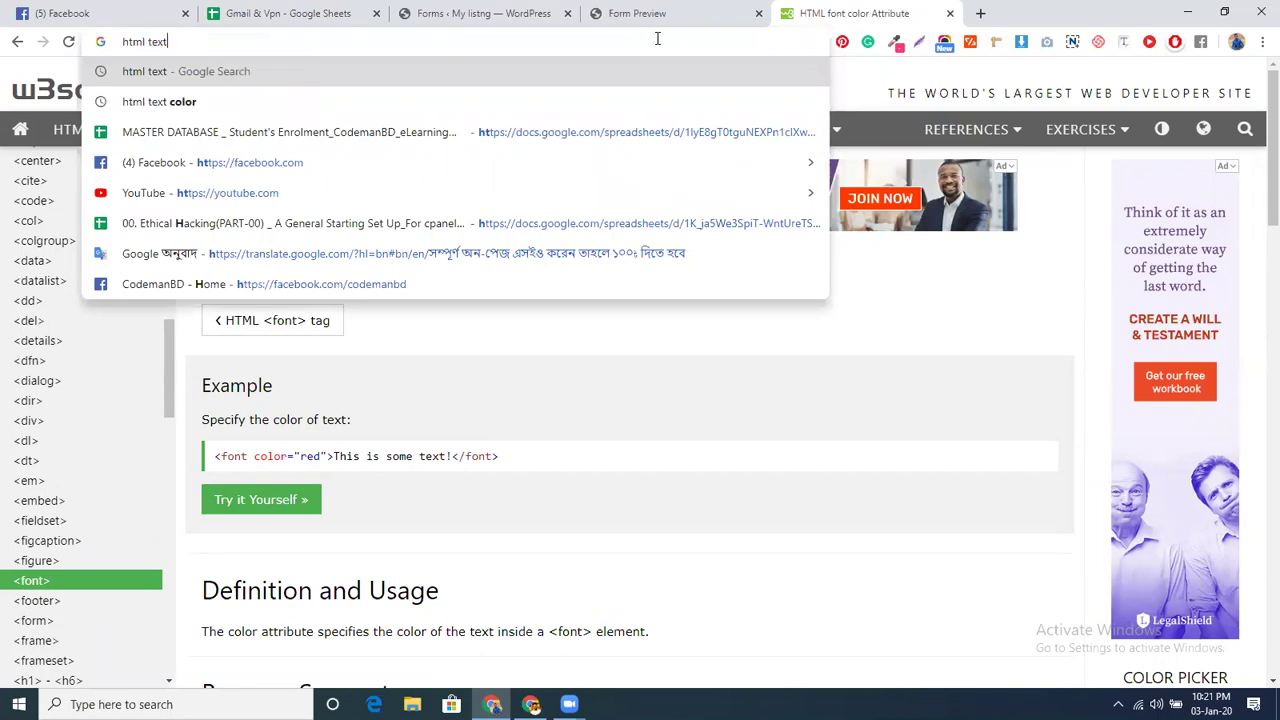
key(Return)
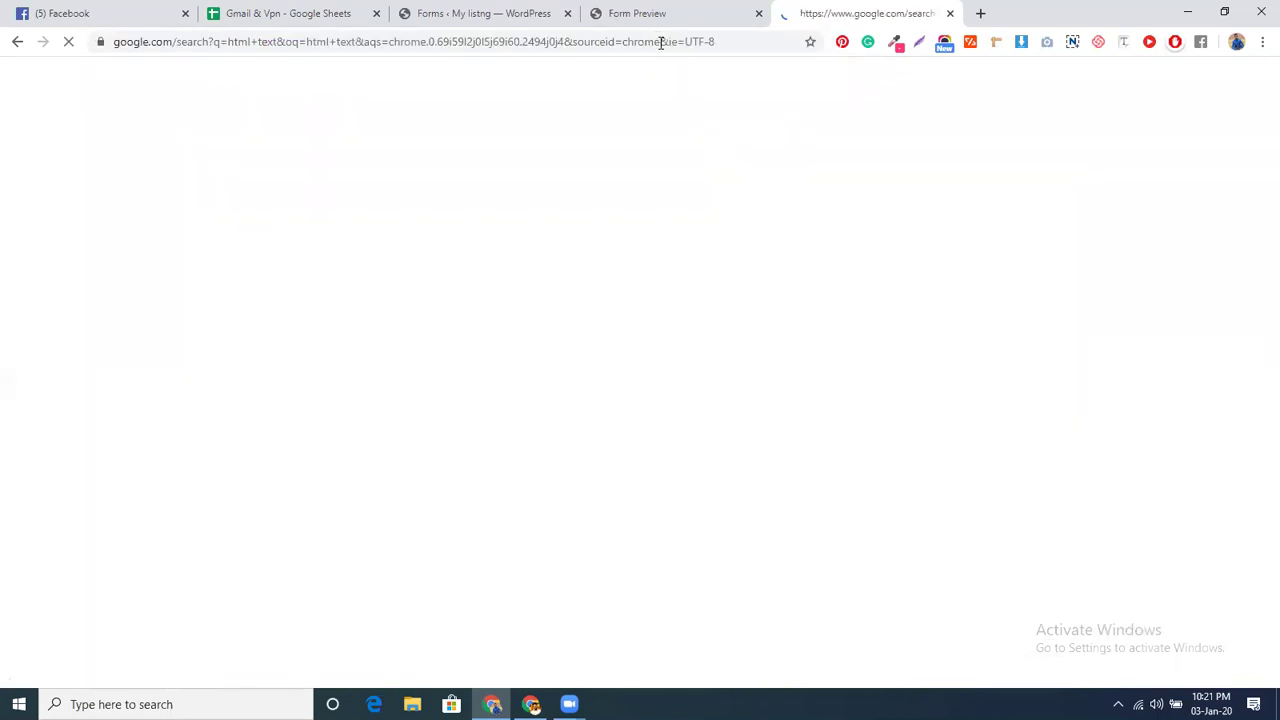
- Open the W3Schools text result and go to its HTML Styles lesson
click(300, 213)
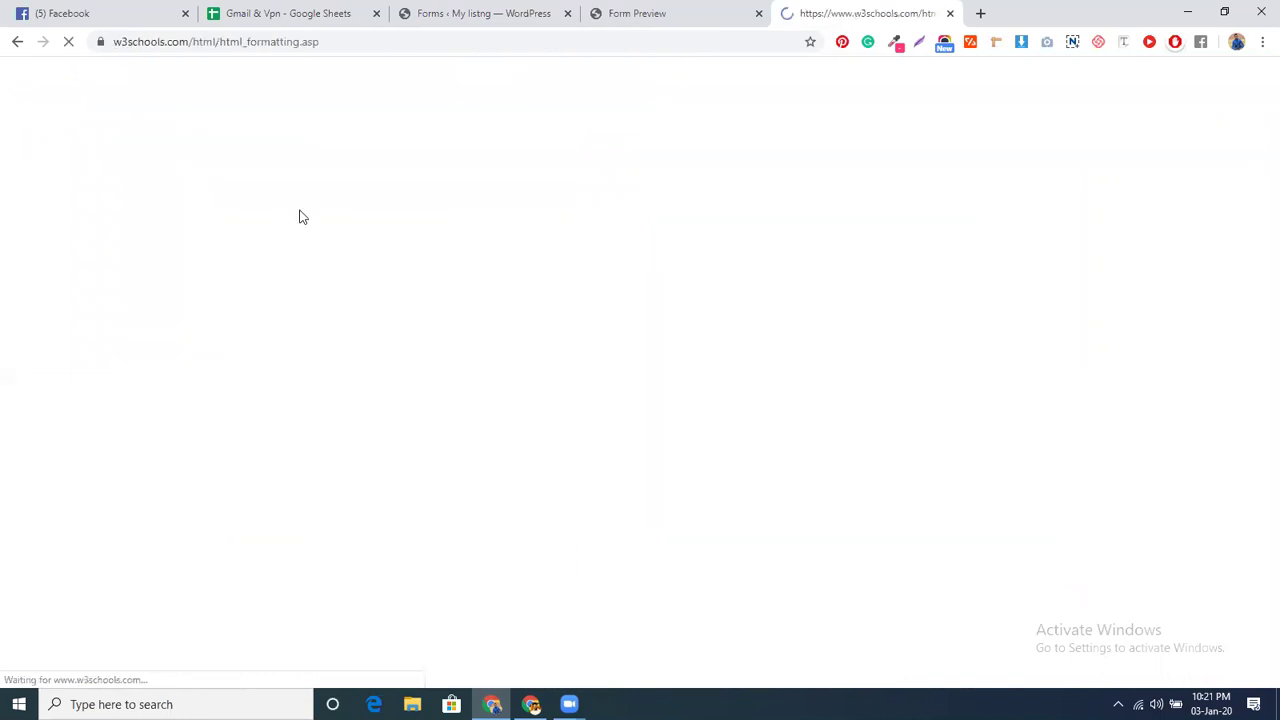
scroll(505, 387, down, 5)
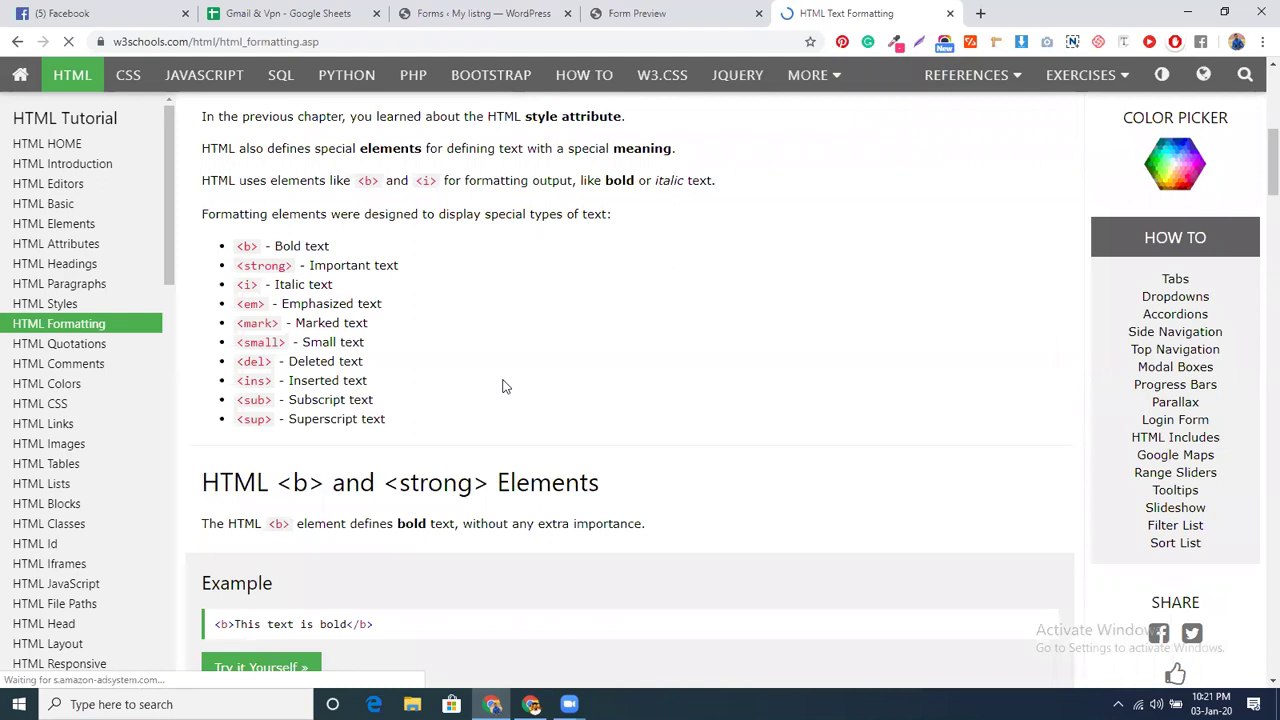
scroll(505, 387, down, 2)
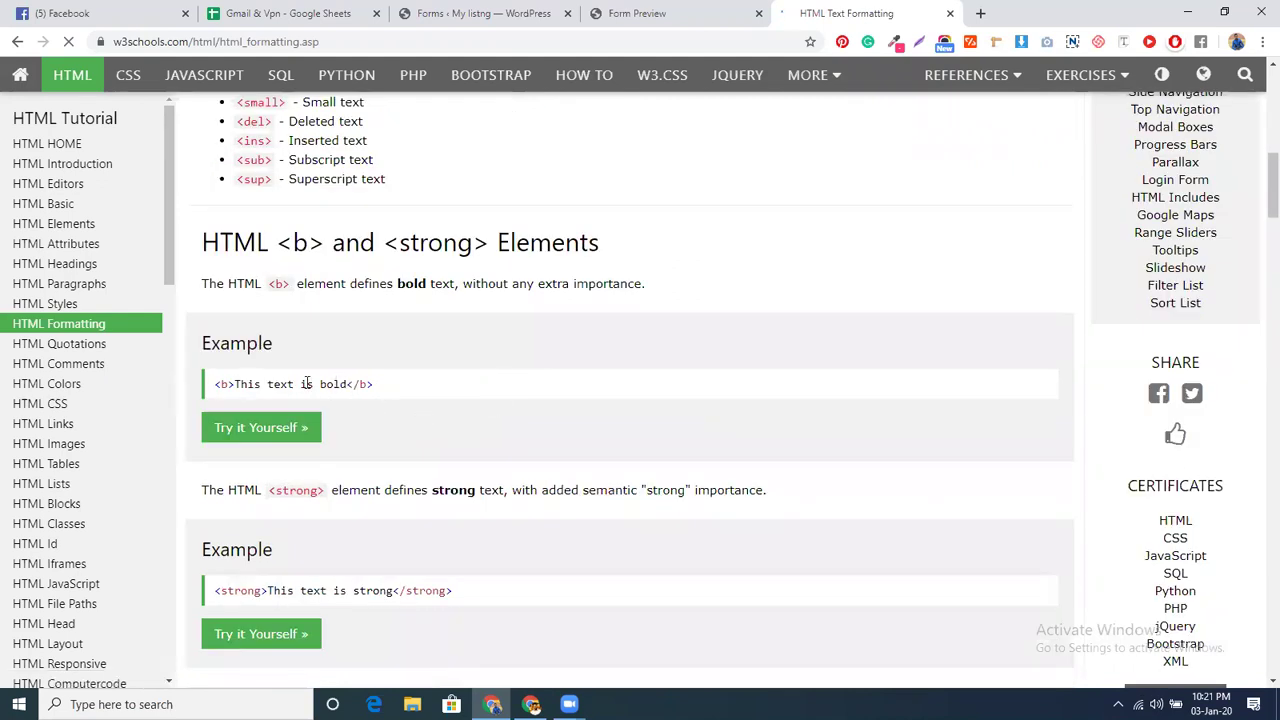
scroll(320, 417, down, 2)
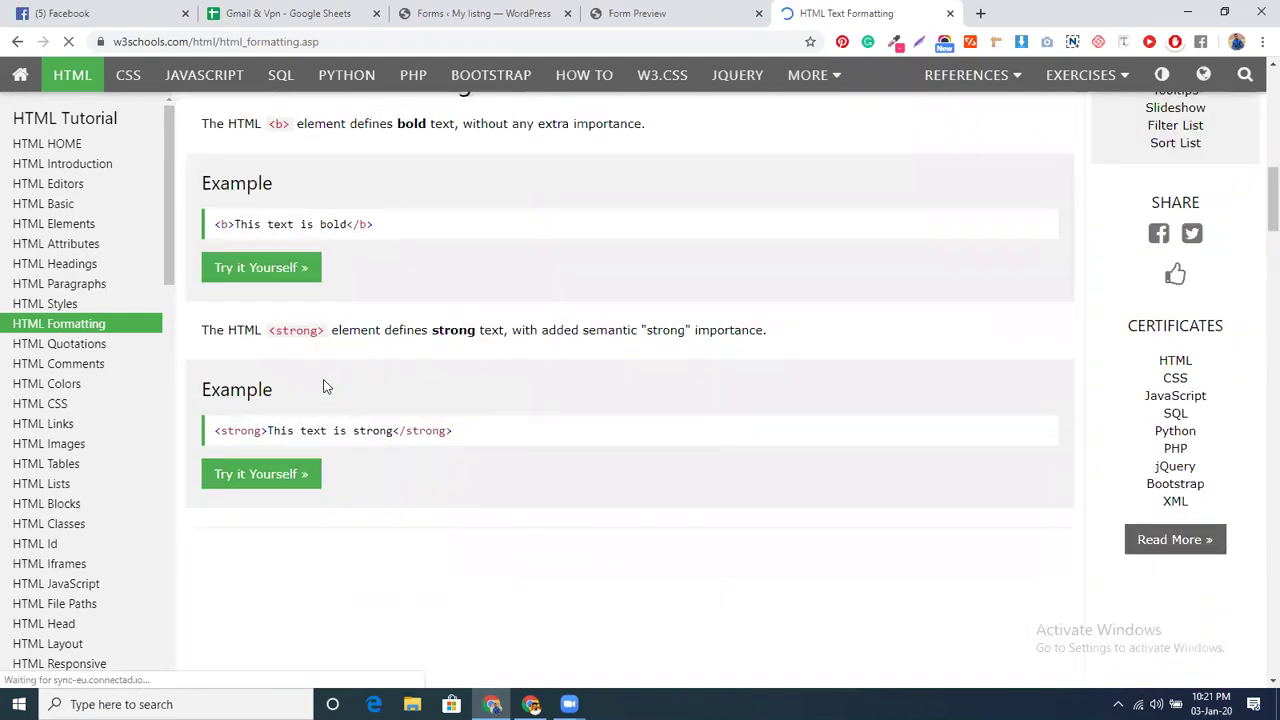
click(35, 306)
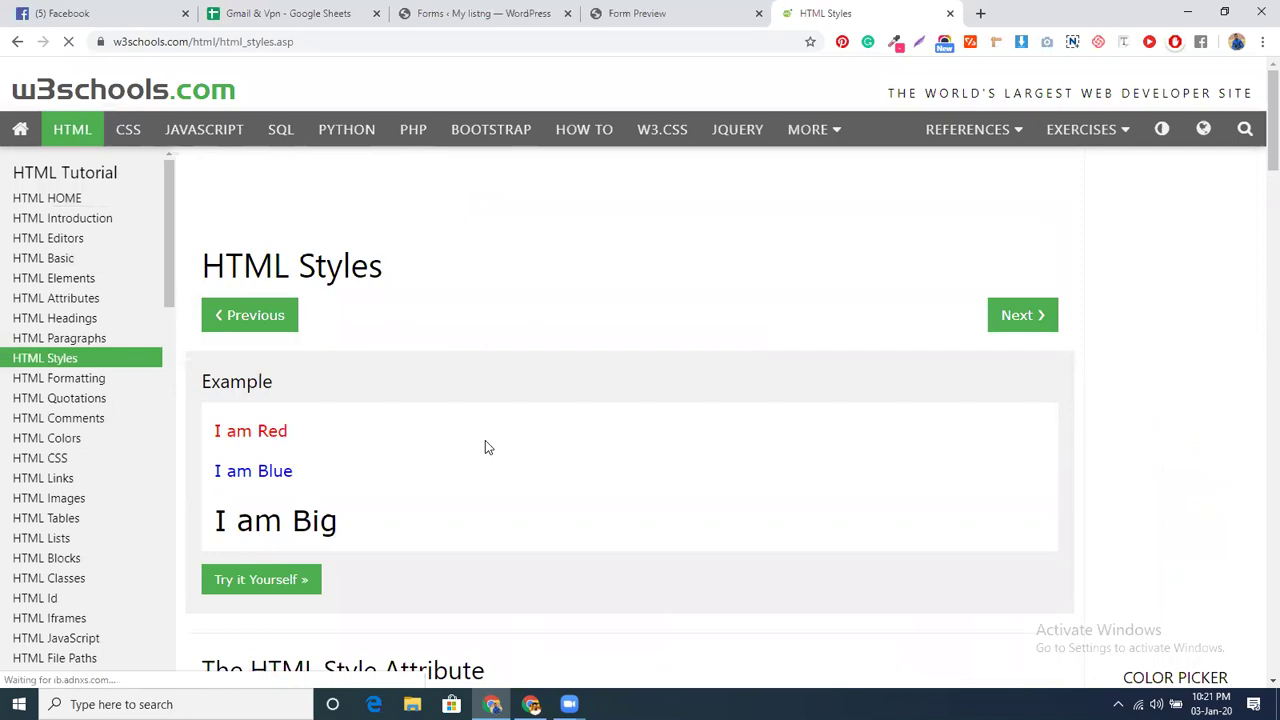
scroll(485, 445, down, 3)
scroll(485, 447, down, 4)
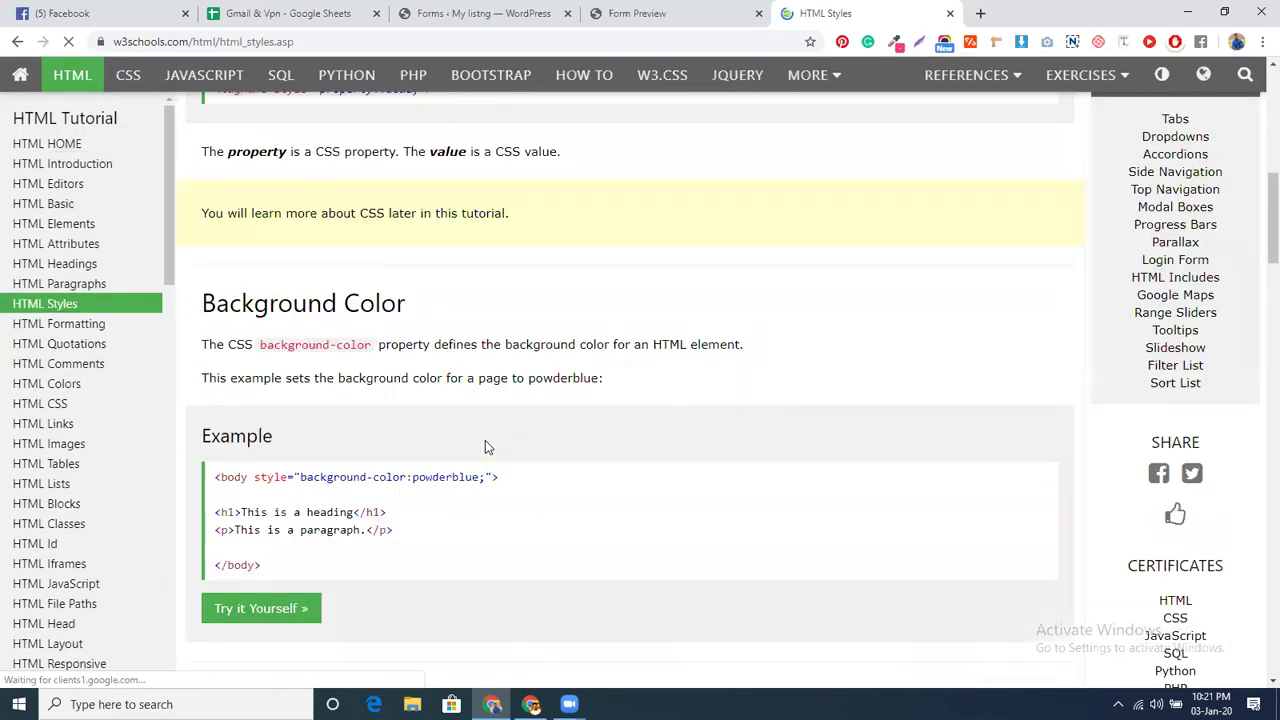
- Copy the <h1>This is a heading</h1> example into the WordPress HTML block's Content
triple_click(331, 511)
key(ctrl+c)
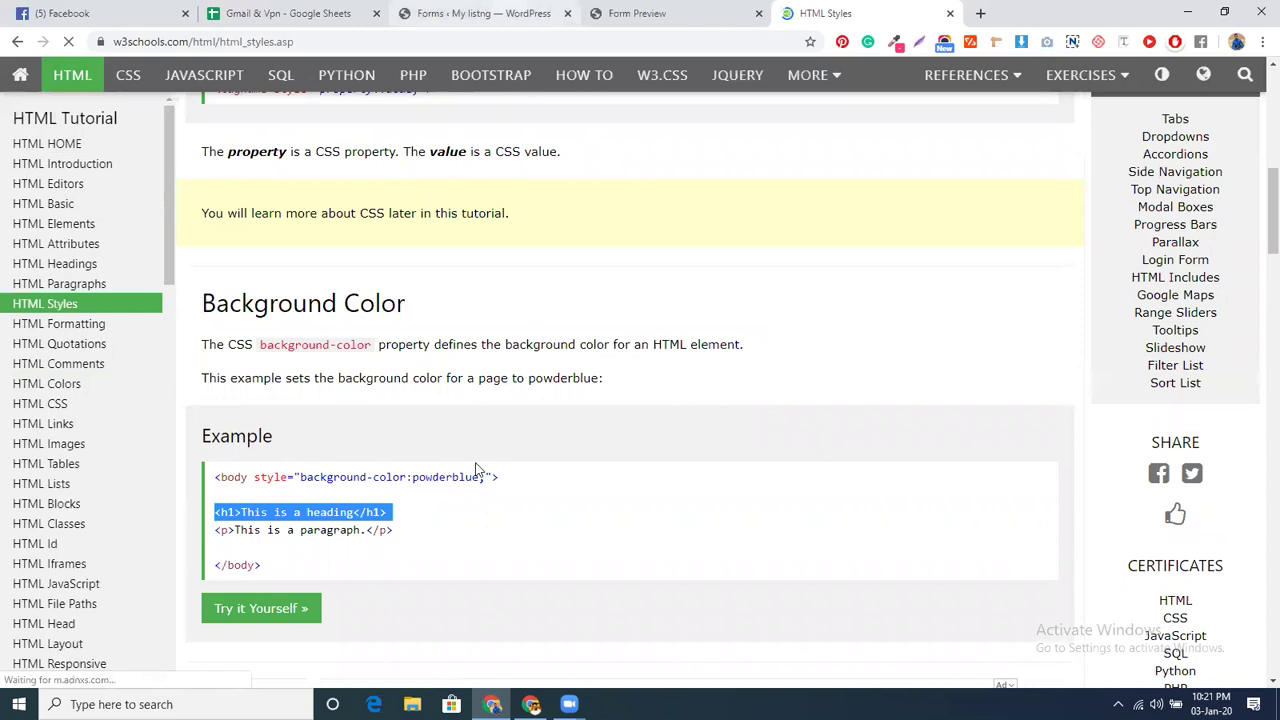
key(ctrl+3)
key(ctrl+v)
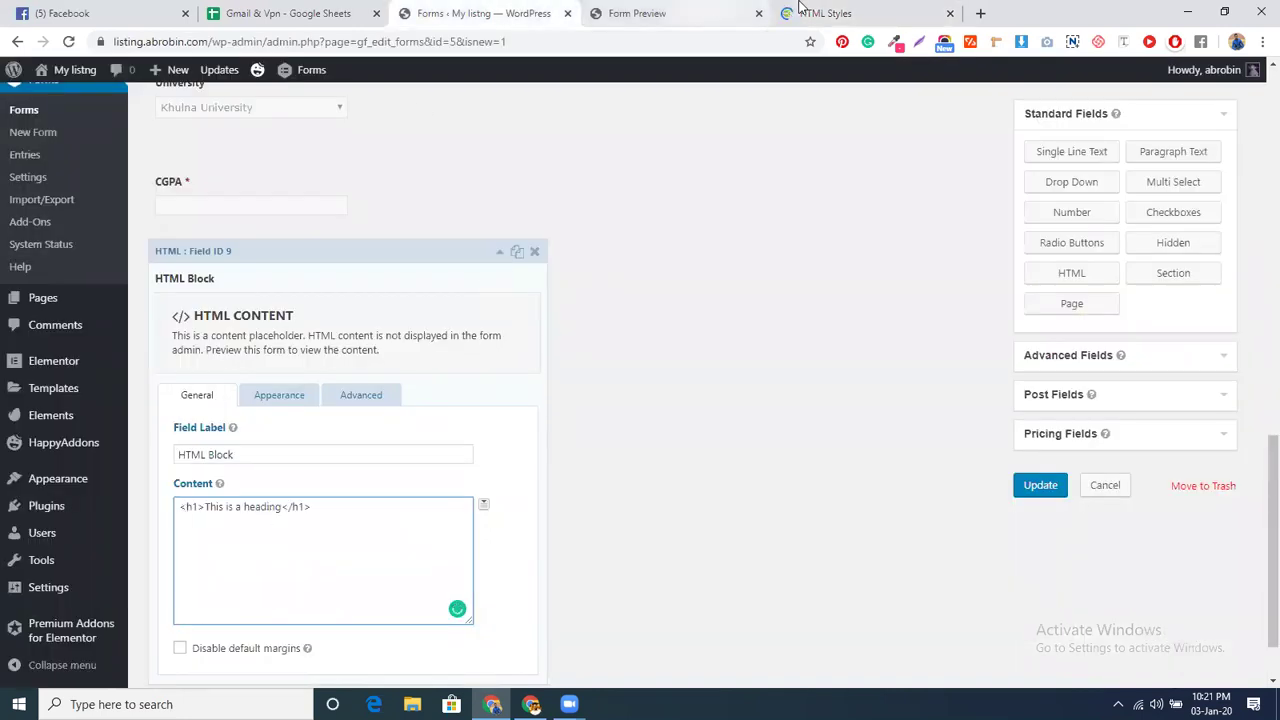
key(ctrl+5)
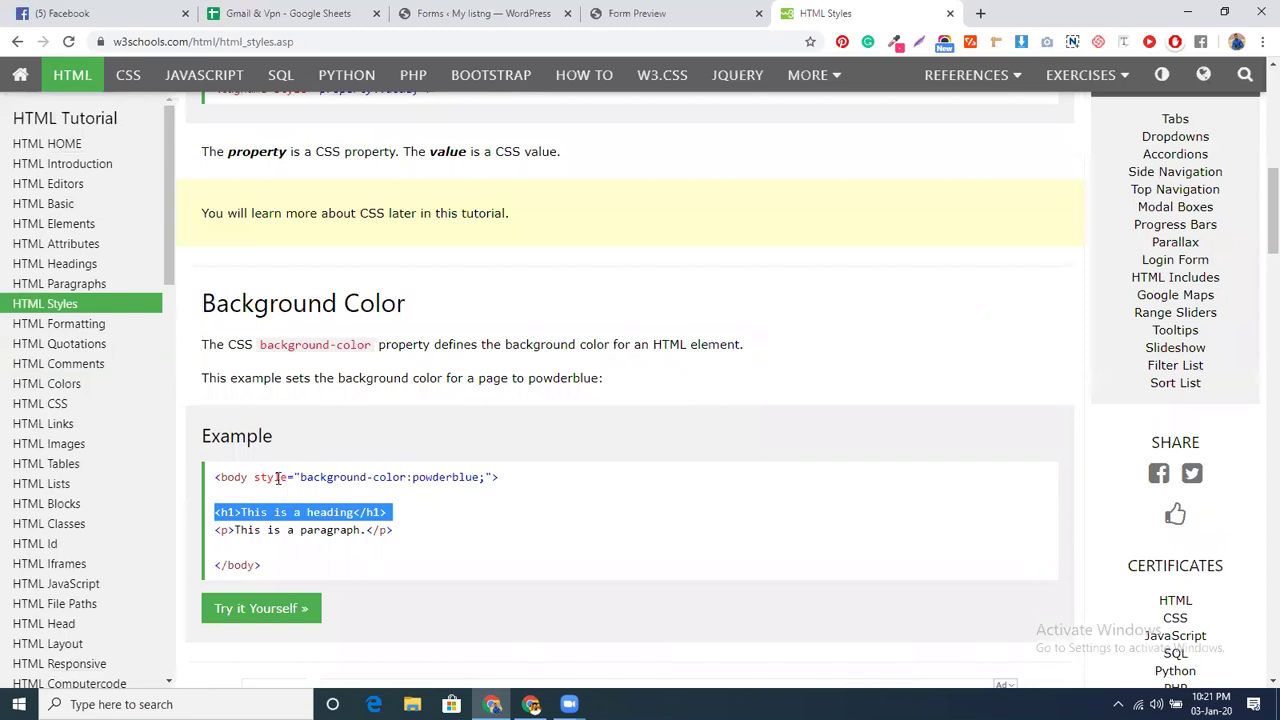
- Search 'html text color' again and select the color="red" example on W3Schools' font color page
click(252, 476)
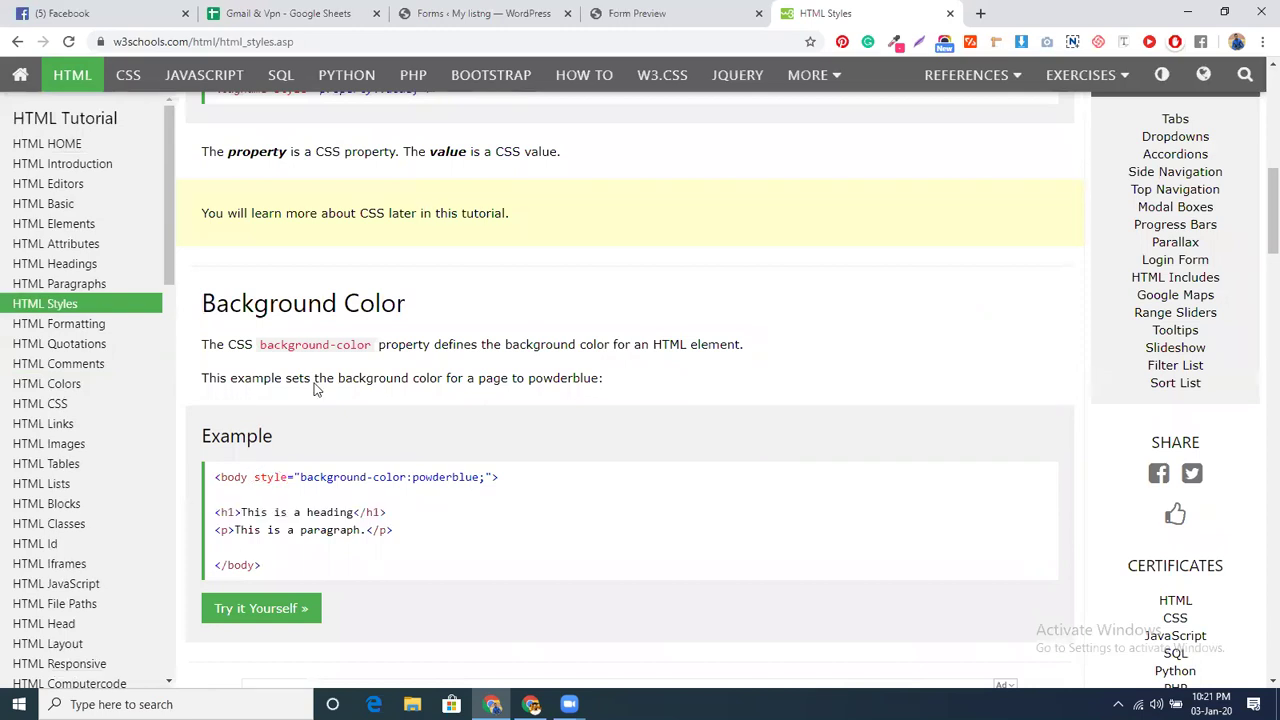
scroll(314, 385, up, 7)
key(ctrl+l)
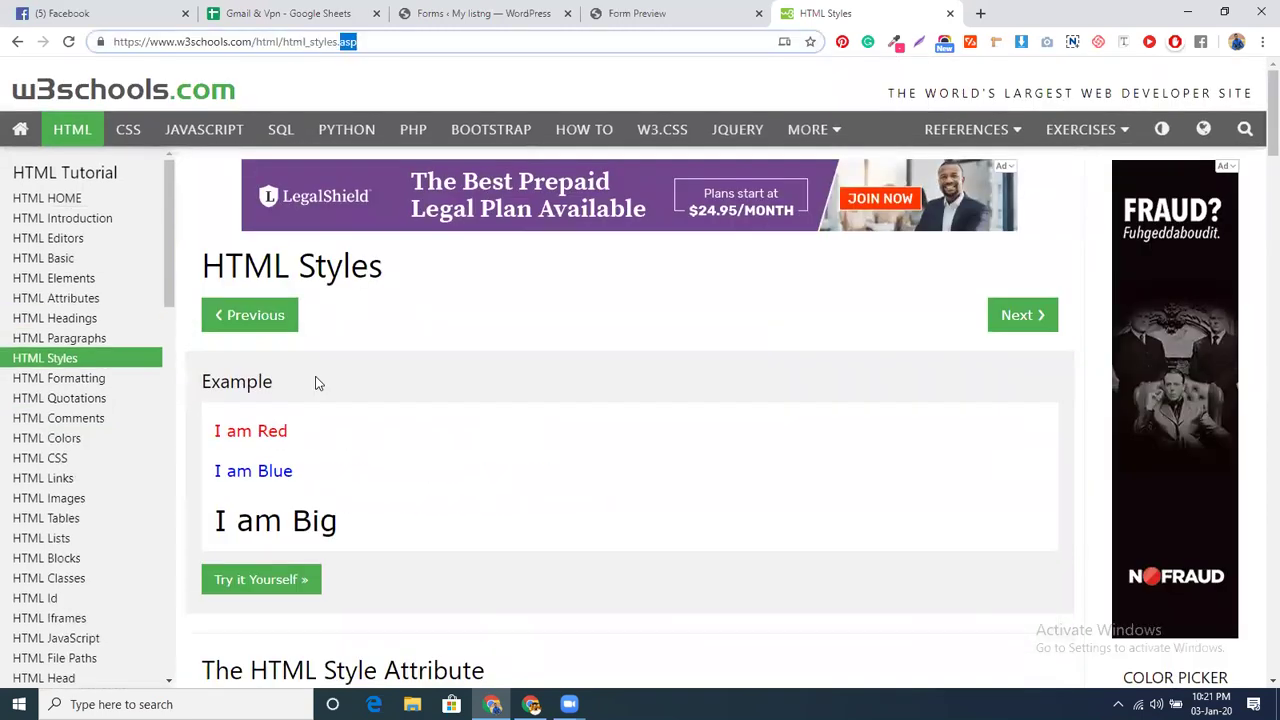
text(html)
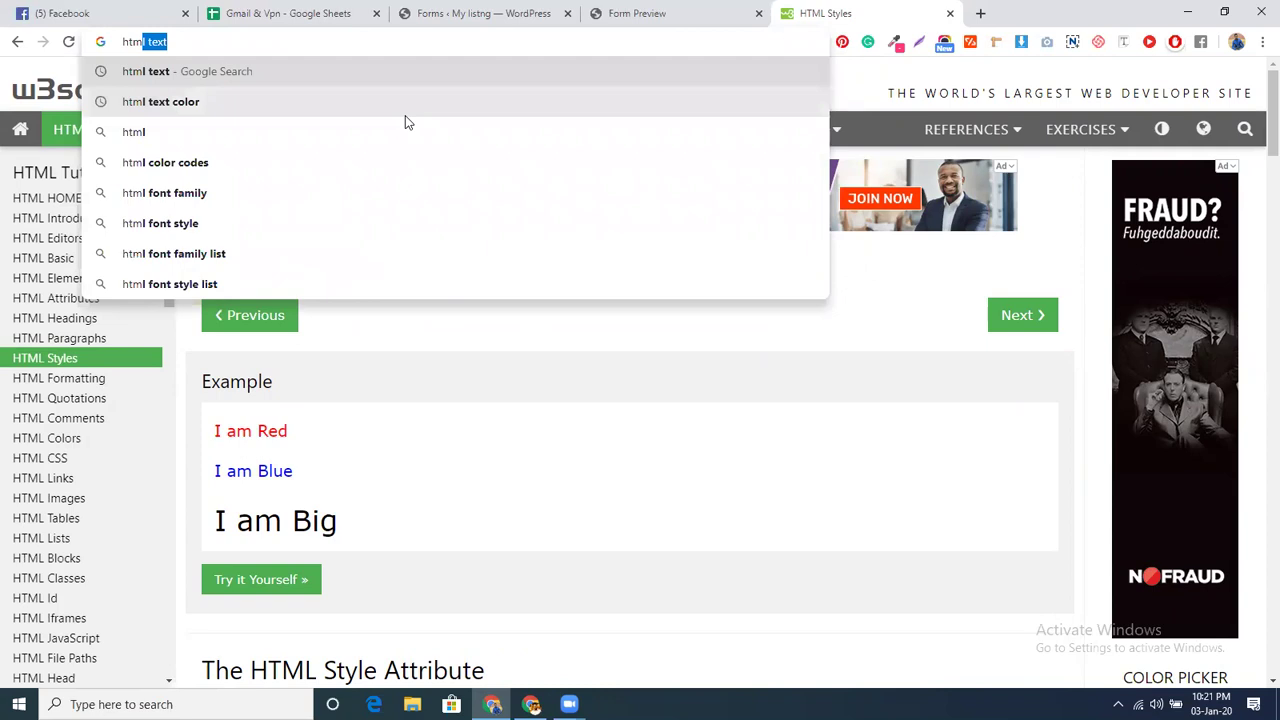
click(405, 115)
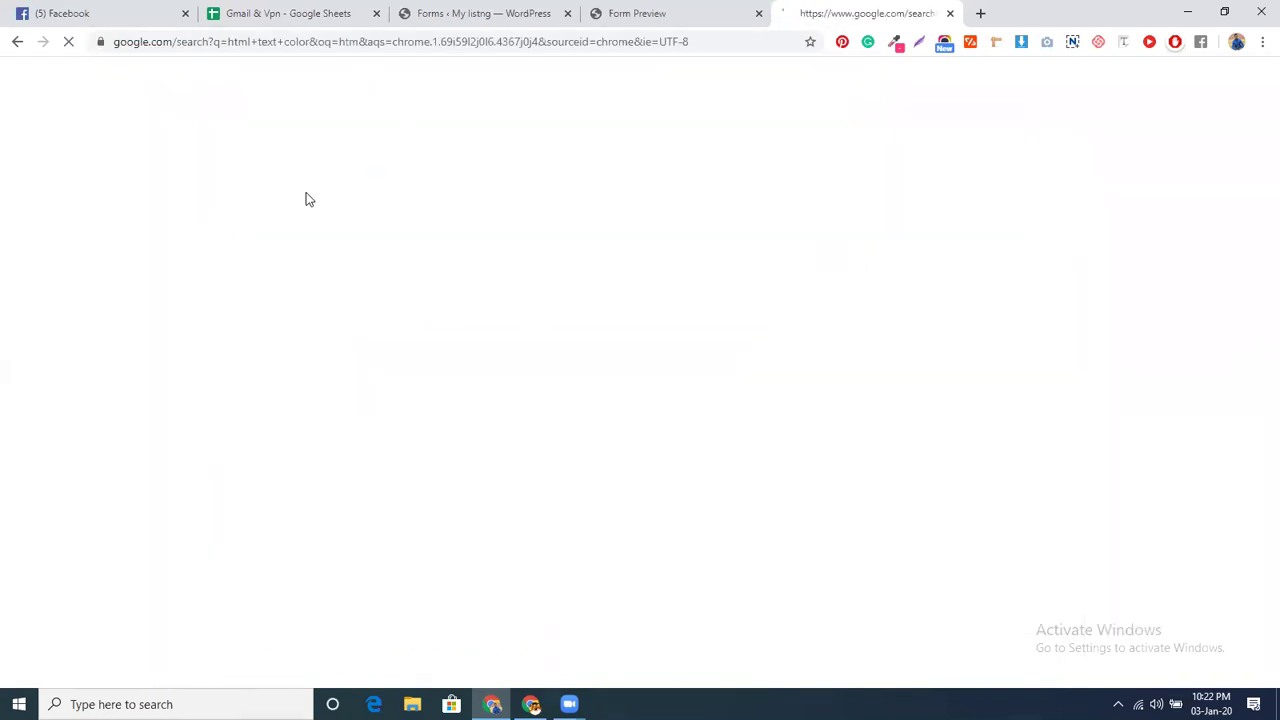
click(287, 206)
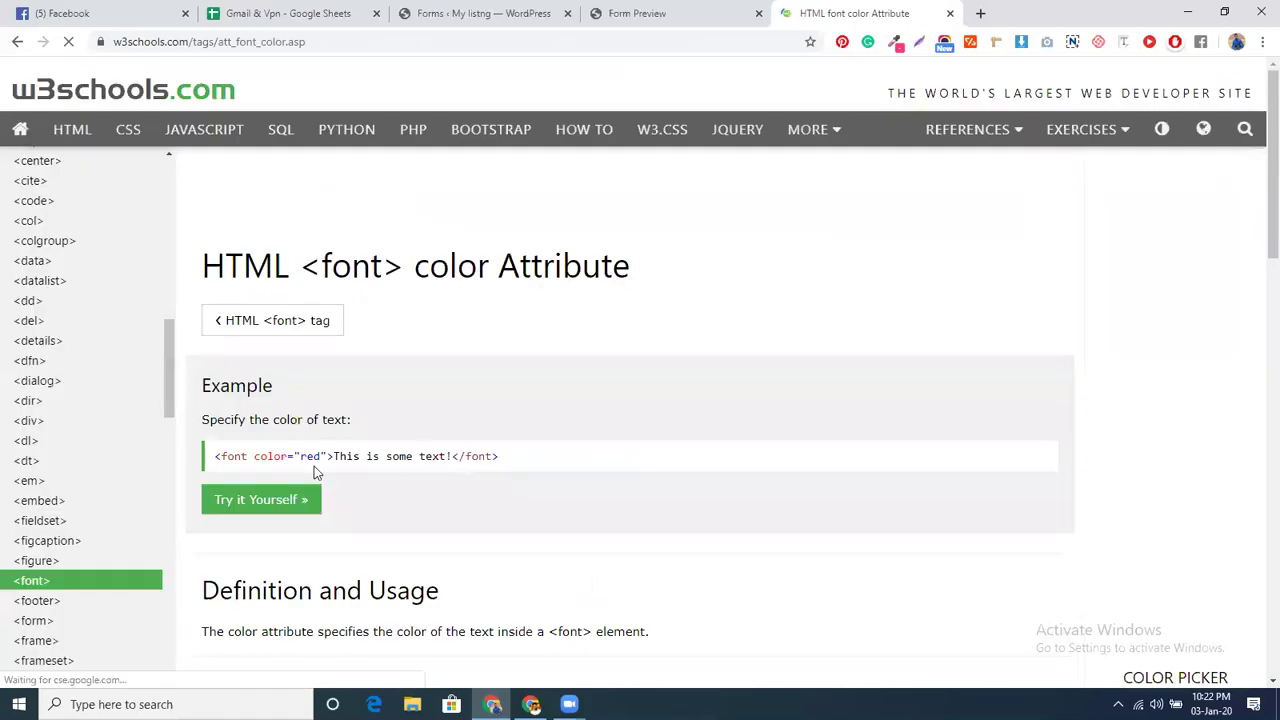
drag(253, 456, 326, 453)
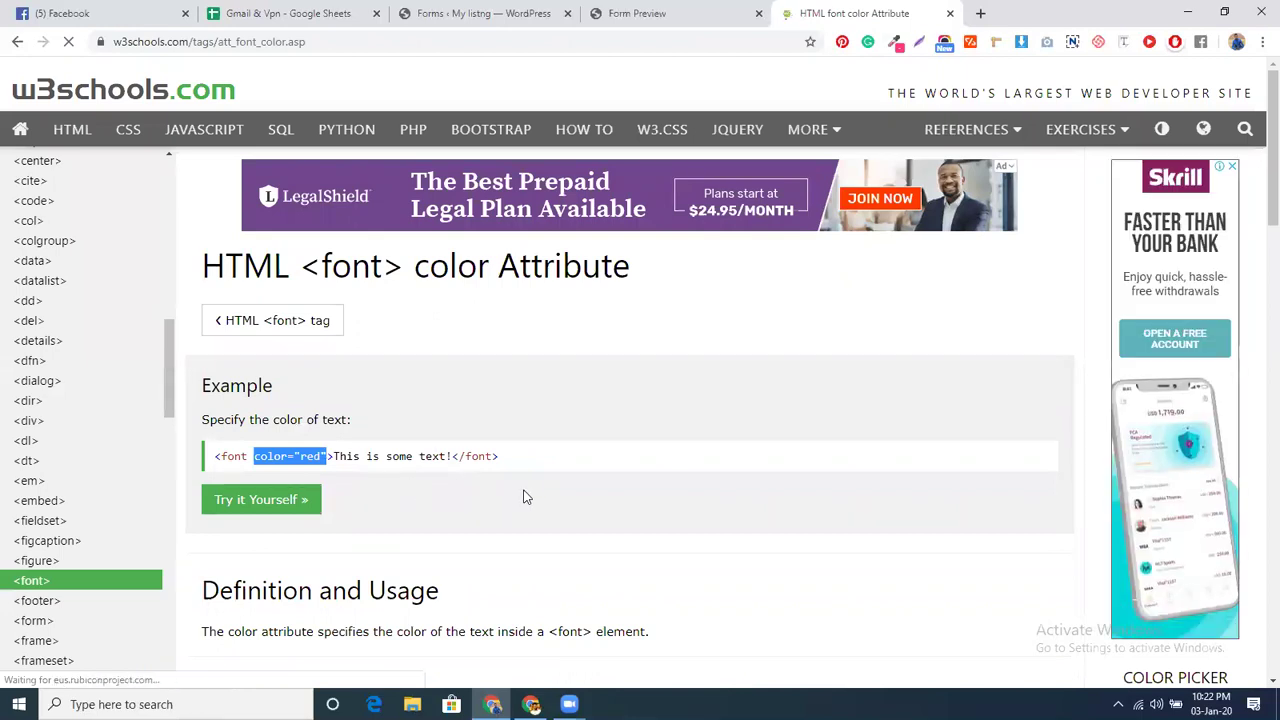
scroll(523, 494, down, 8)
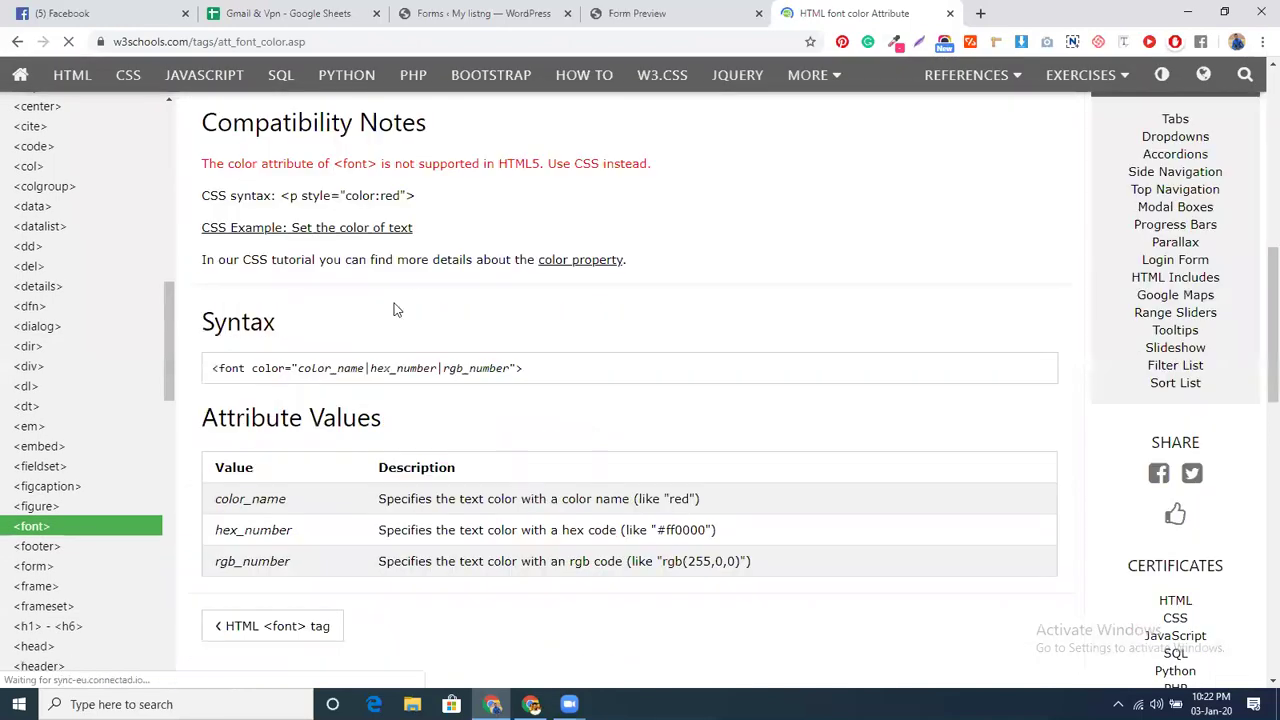
scroll(434, 403, down, 4)
- Add color="red" inside the HTML block's <h1> tag and update the form
scroll(434, 403, down, 5)
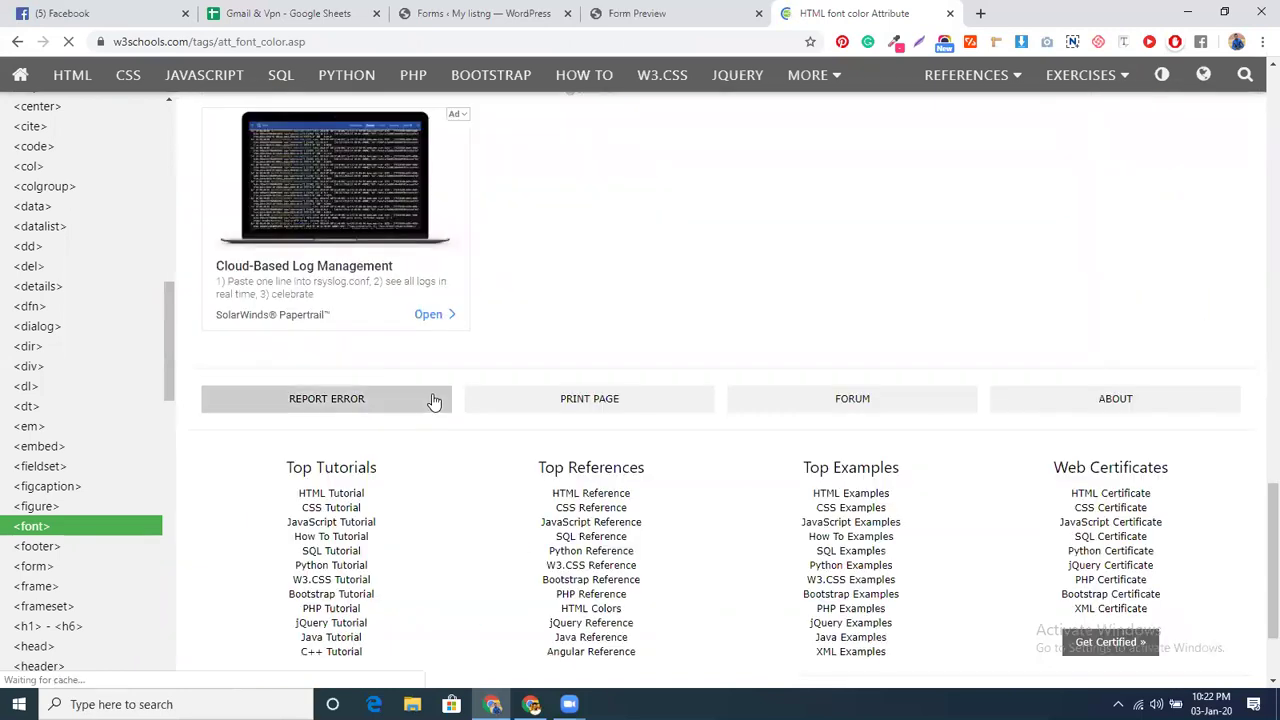
key(ctrl+shift+Tab)
key(ctrl+shift+Tab)
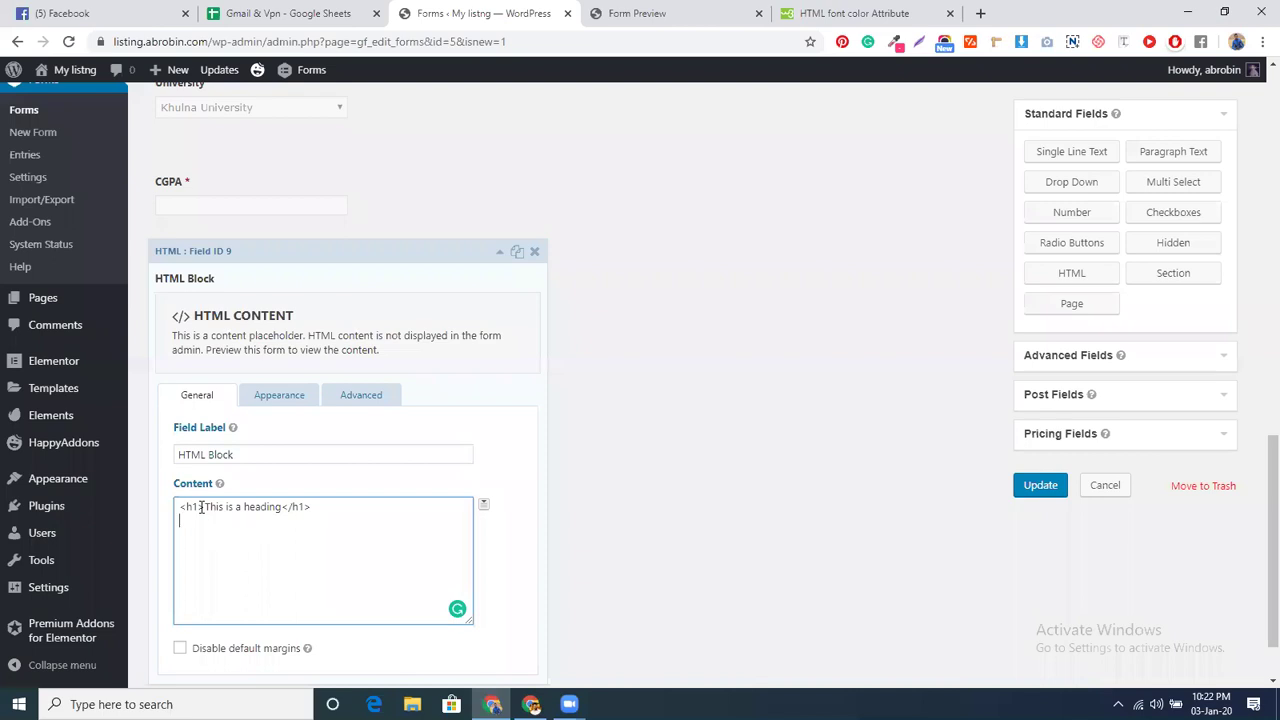
text(color="red")
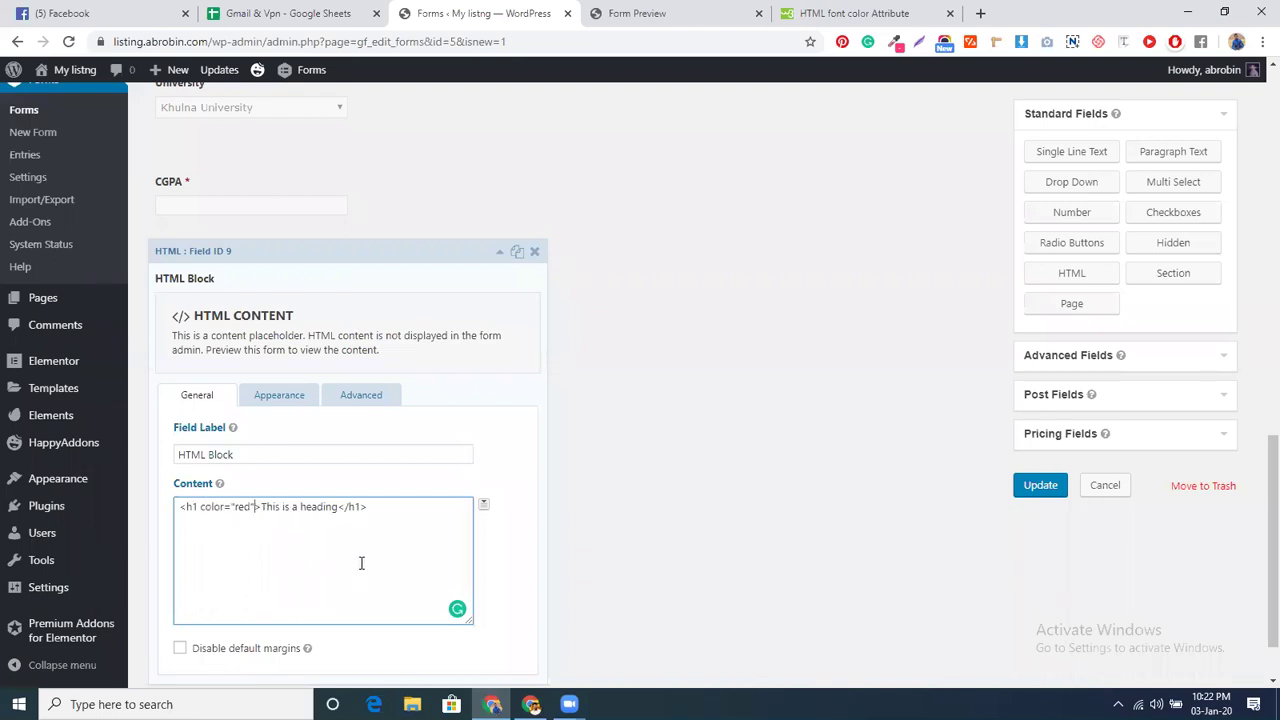
scroll(361, 563, down, 1)
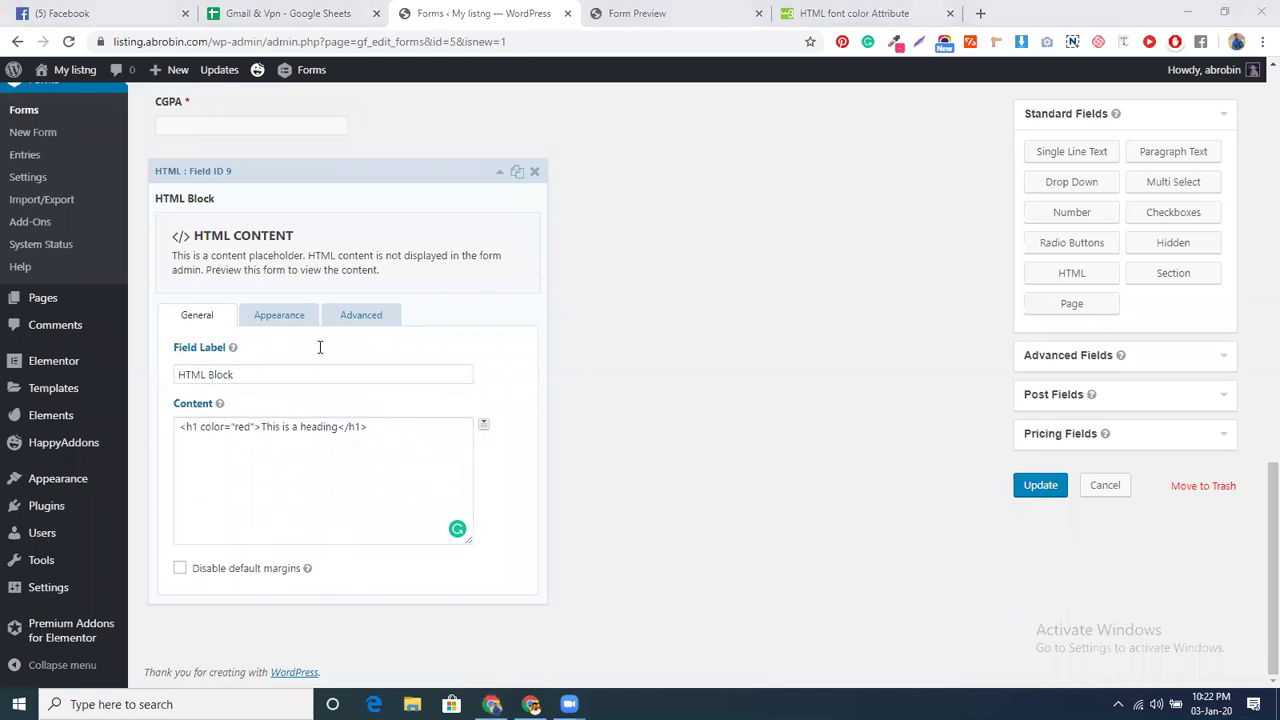
click(1026, 490)
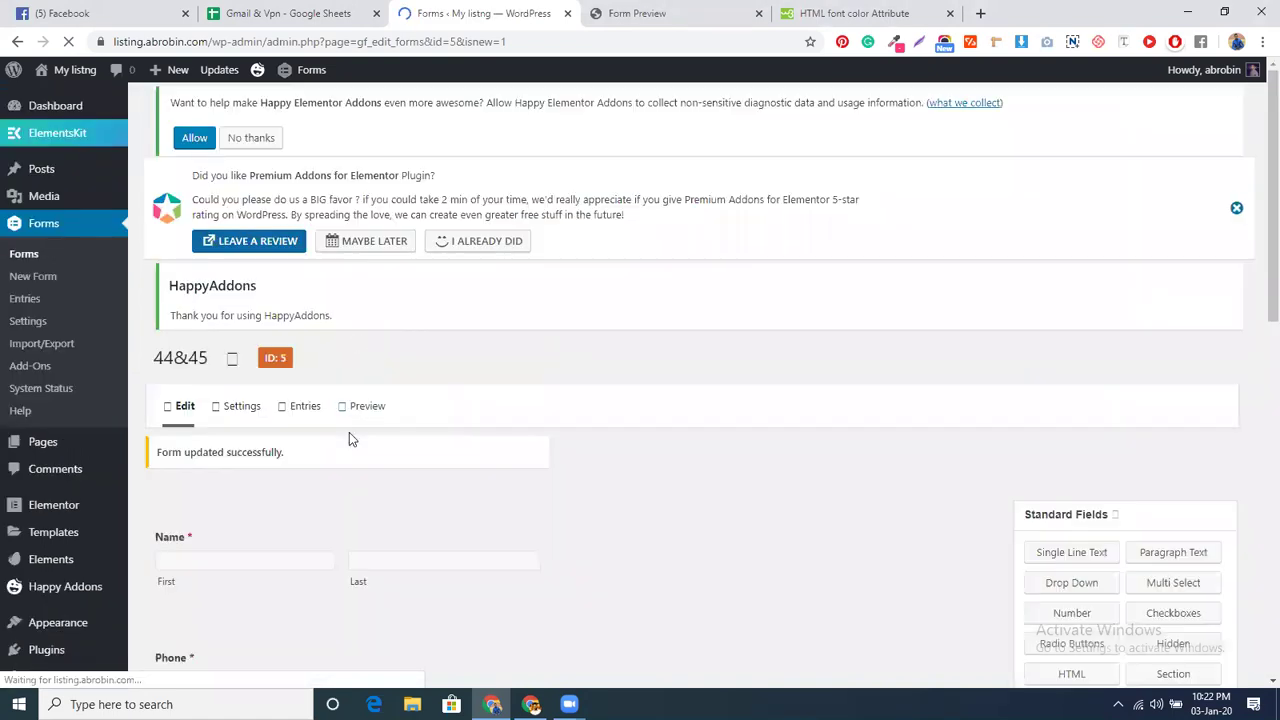
scroll(349, 434, down, 10)
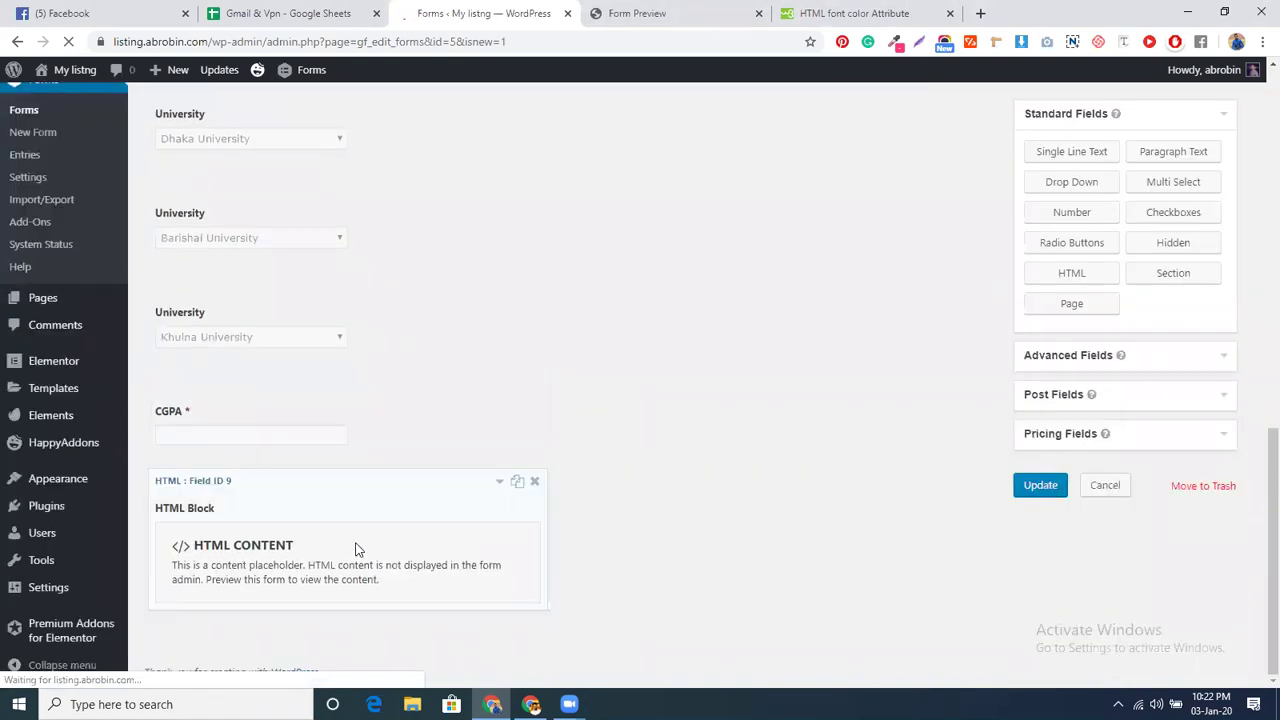
- Check the HTML Block's Advanced conditional logic rules for University and CGPA less than 4
click(357, 546)
scroll(369, 514, down, 3)
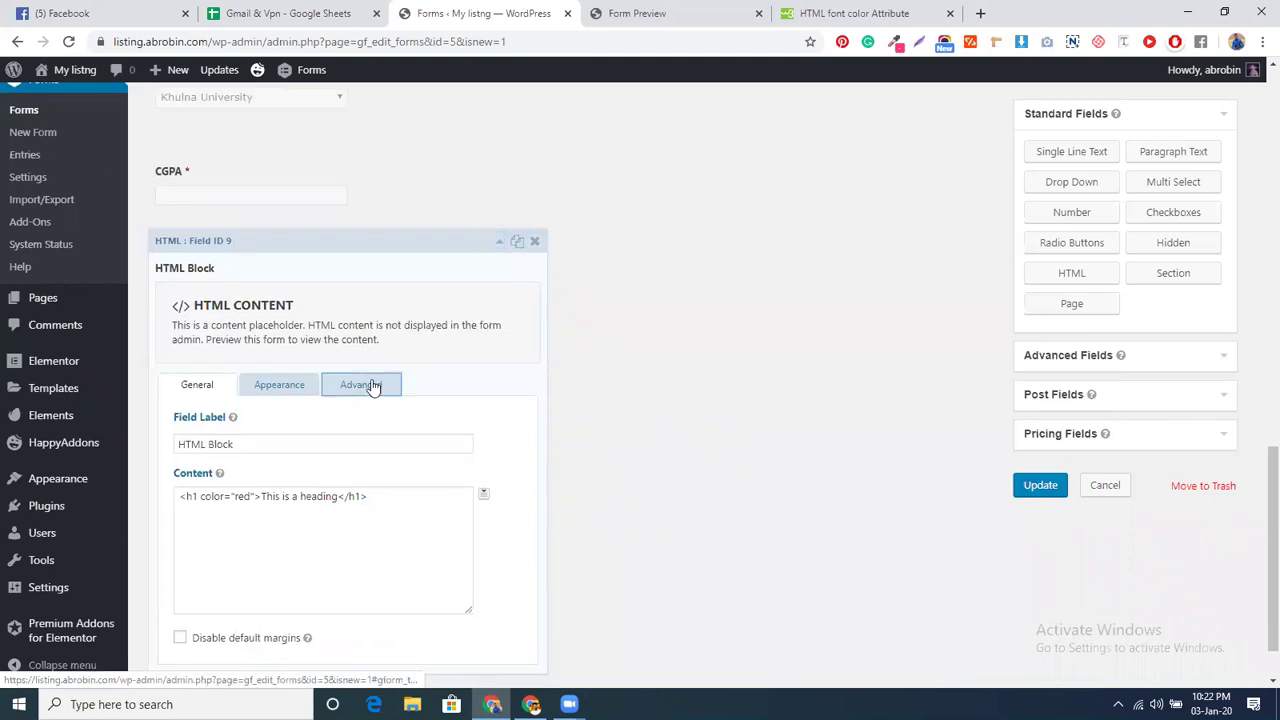
click(368, 385)
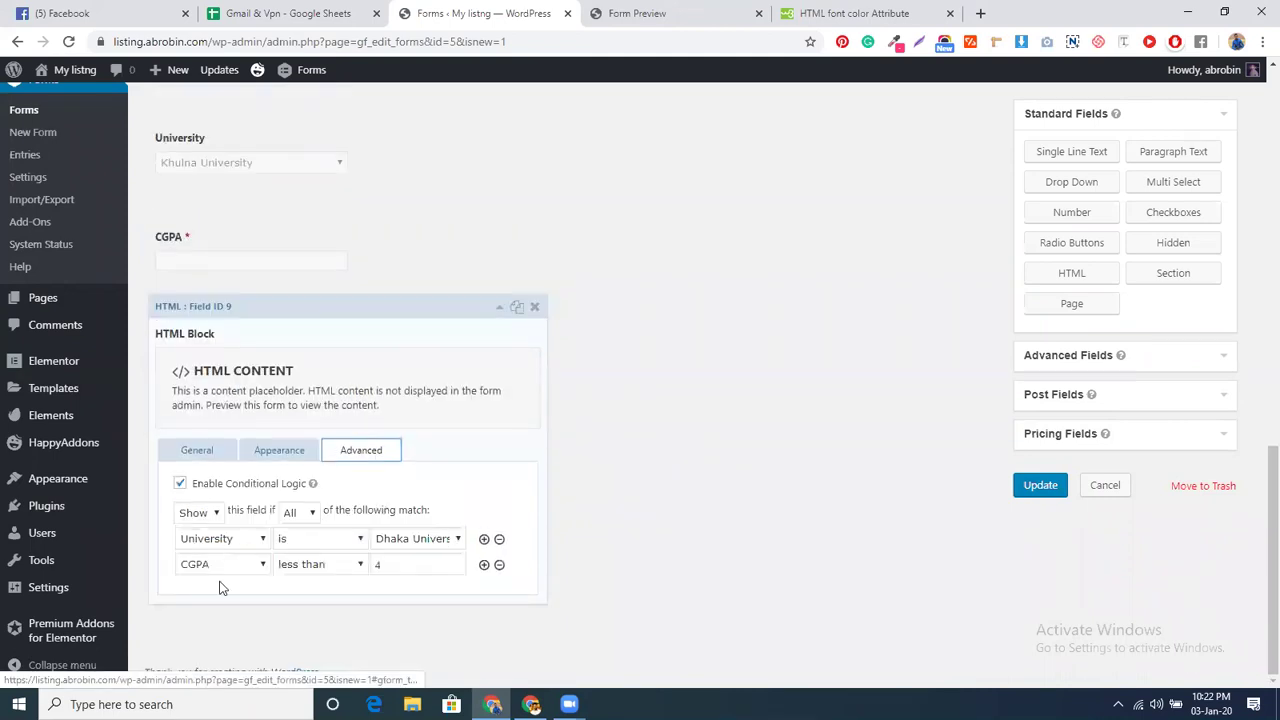
click(203, 452)
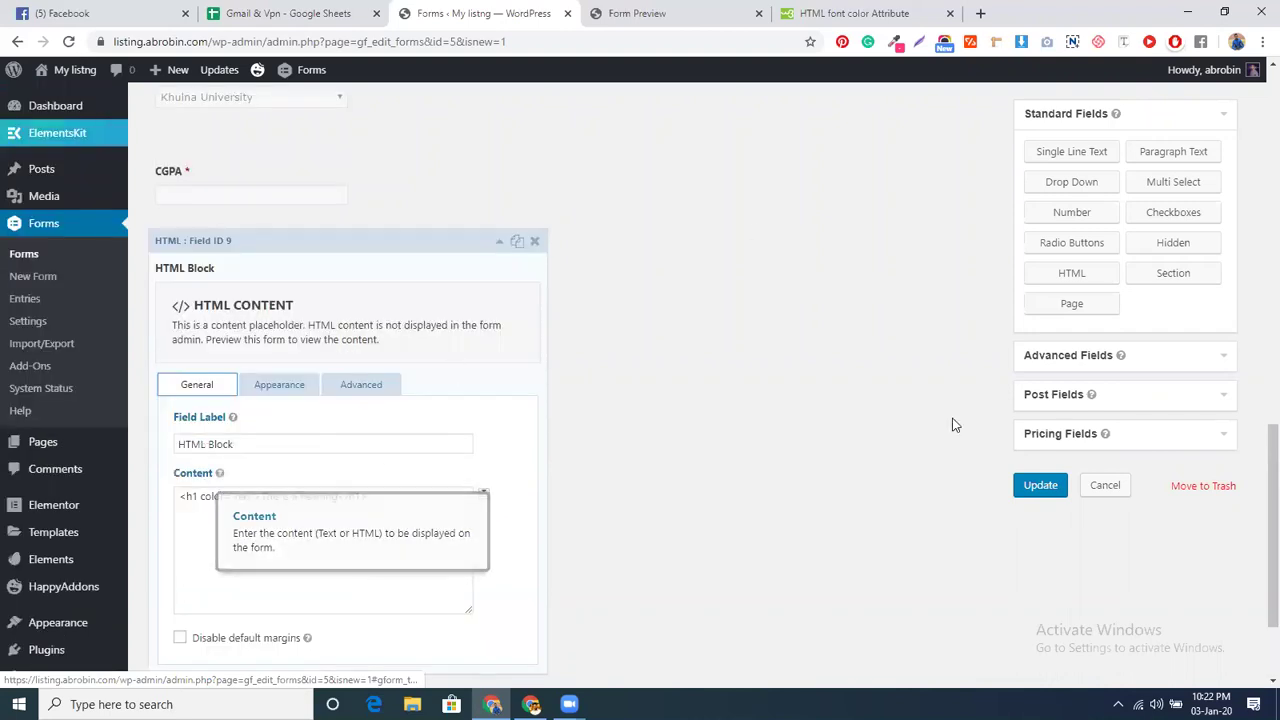
click(668, 16)
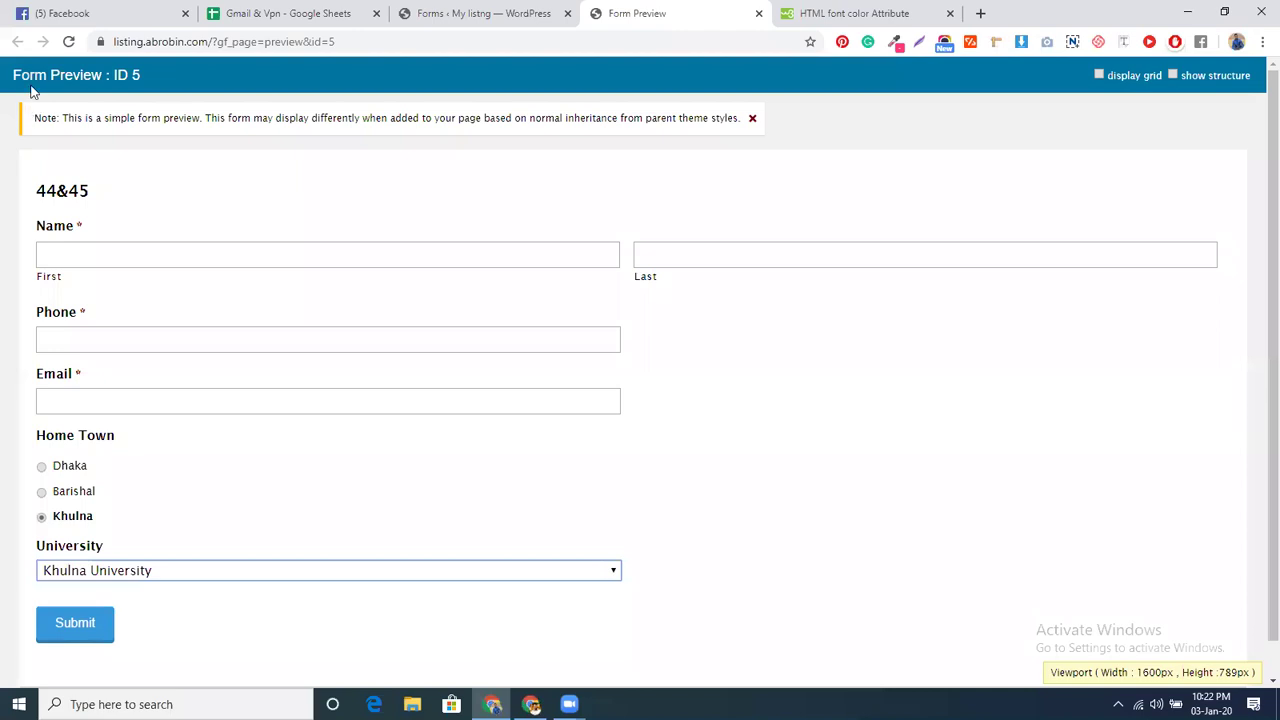
- Reload the preview and test home town Dhaka, Dhaka University and CGPA 3
key(F5)
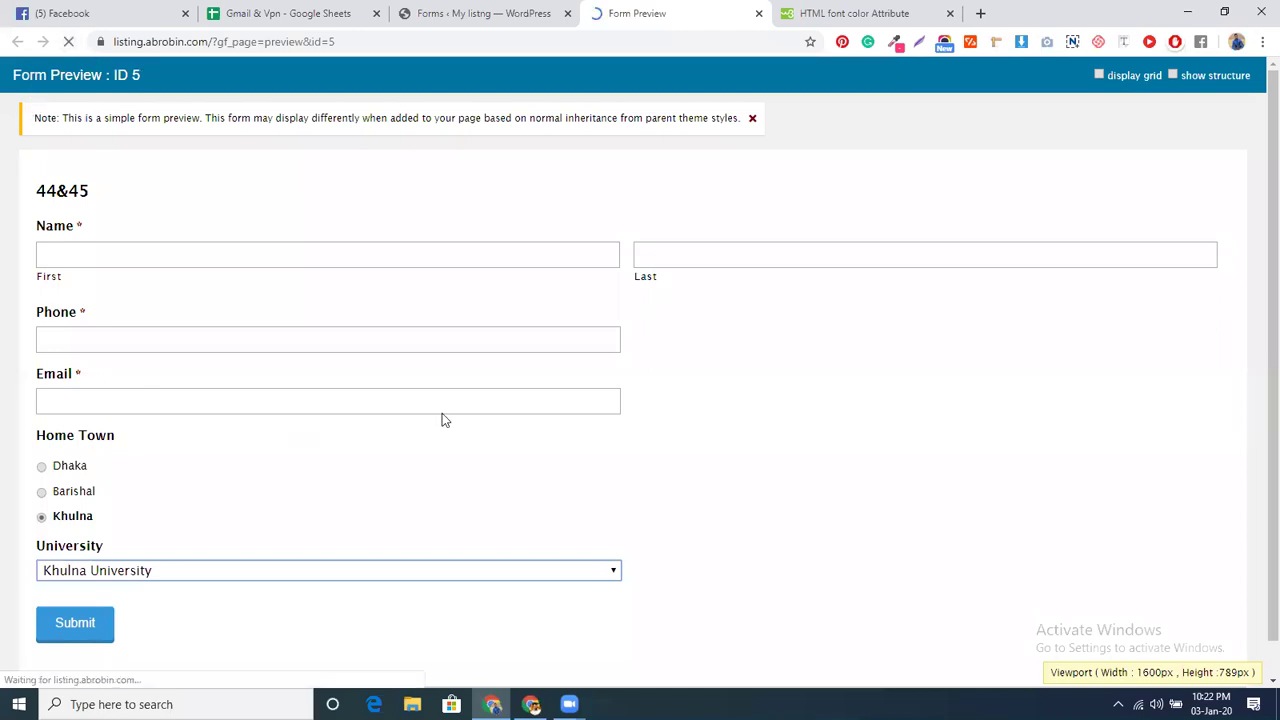
scroll(436, 410, down, 1)
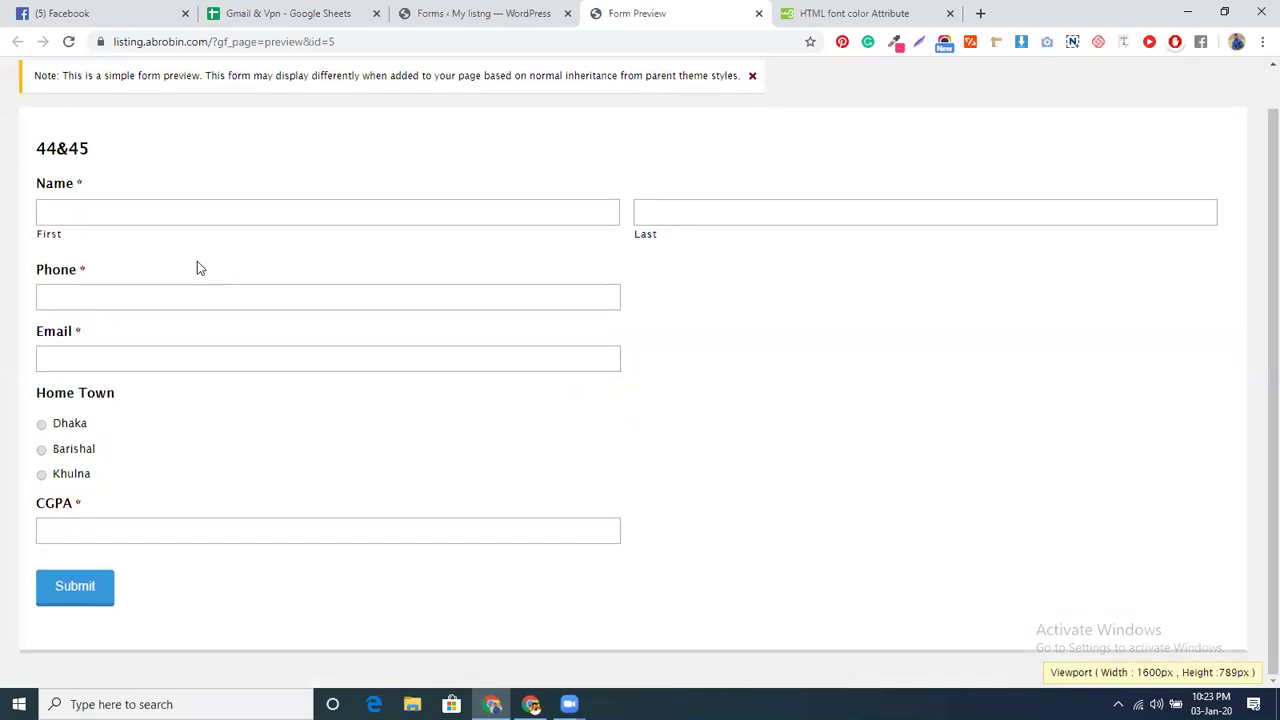
click(69, 423)
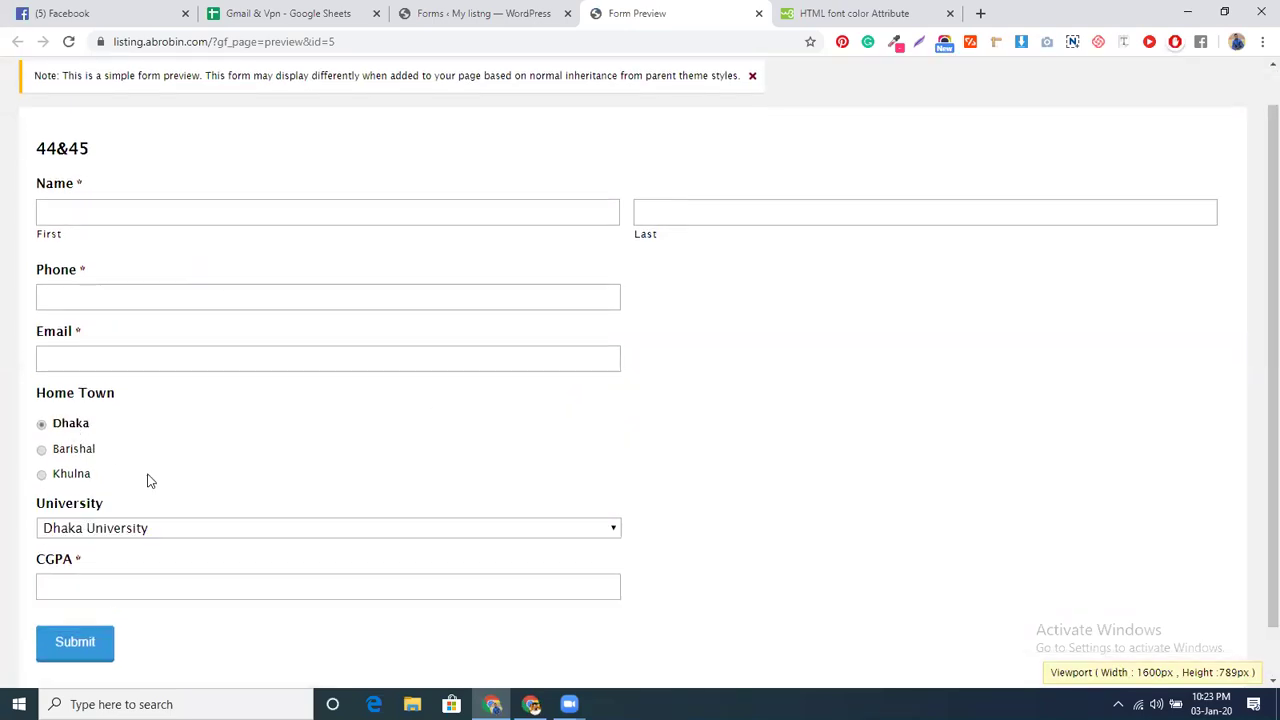
click(162, 527)
click(180, 546)
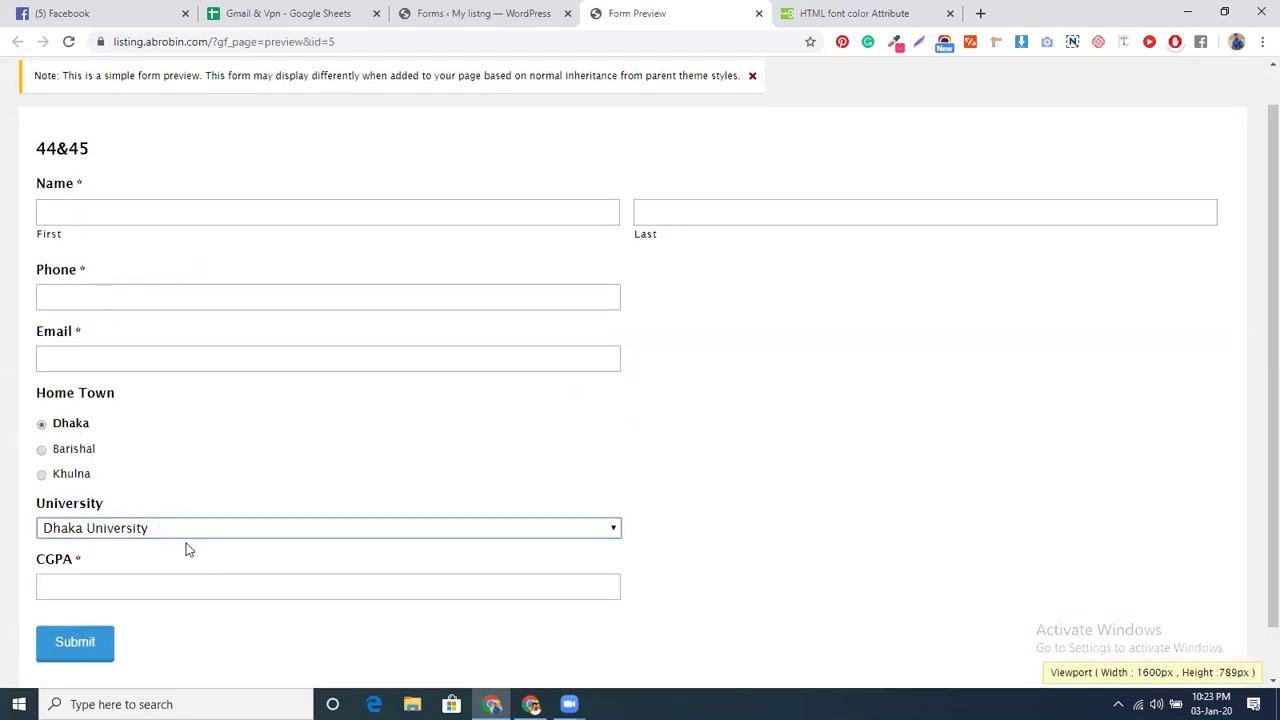
click(134, 581)
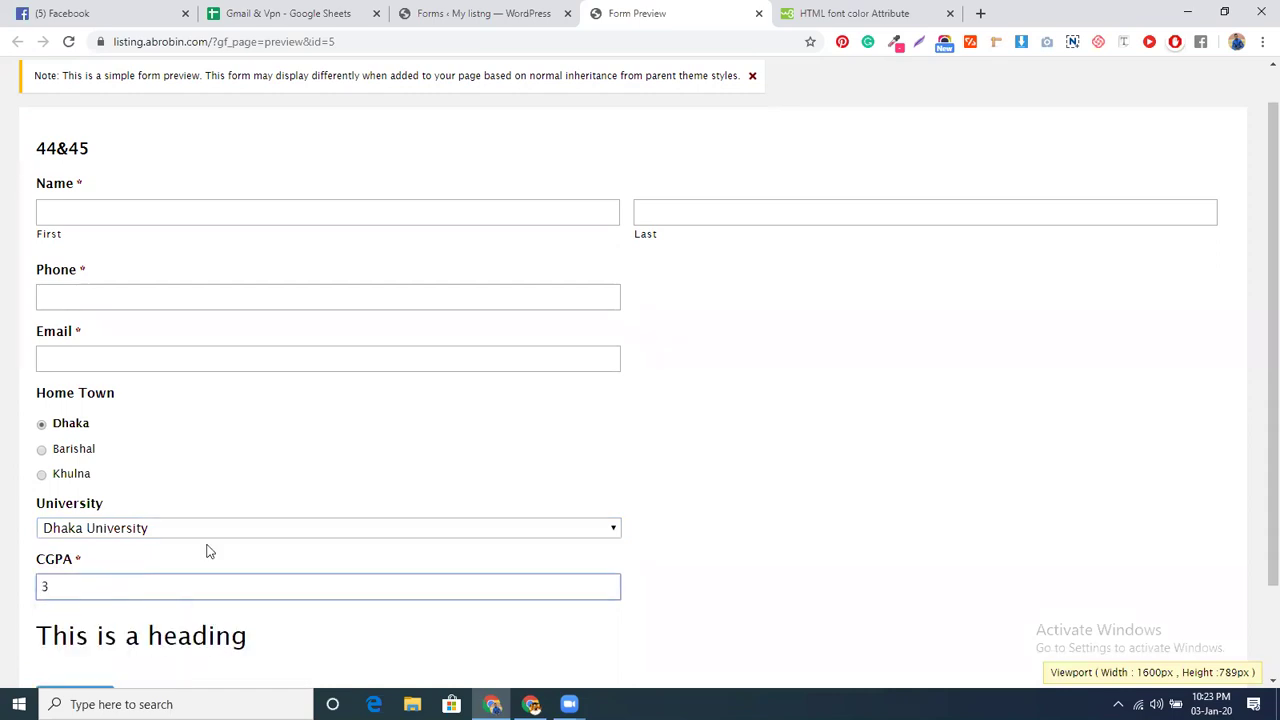
scroll(283, 483, down, 2)
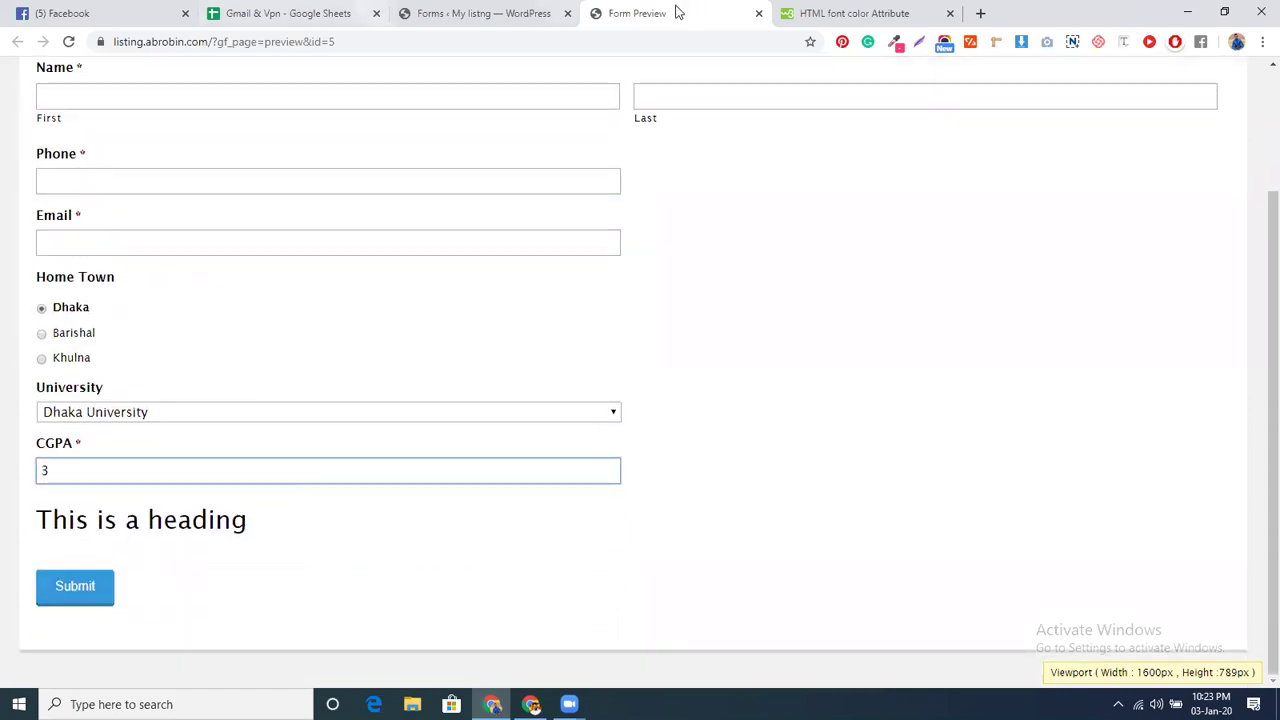
click(480, 13)
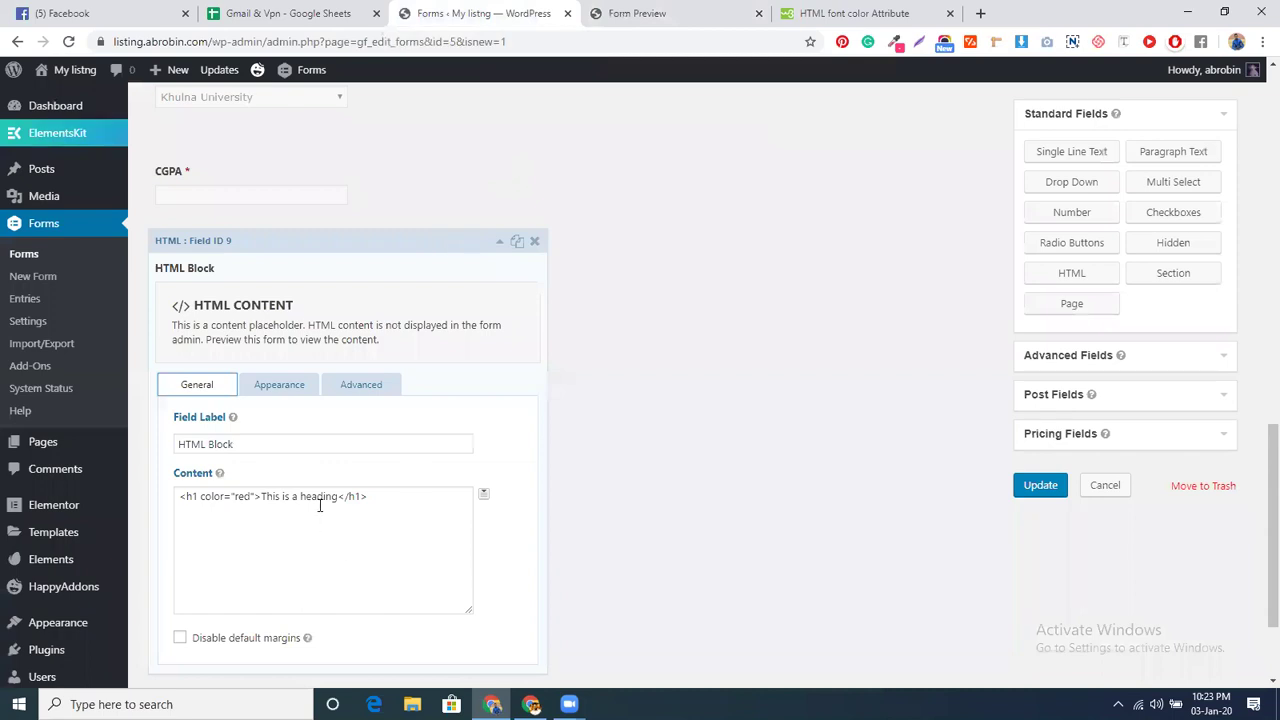
- Replace the heading text with 'You are not eligible' and update the form
drag(338, 496, 262, 496)
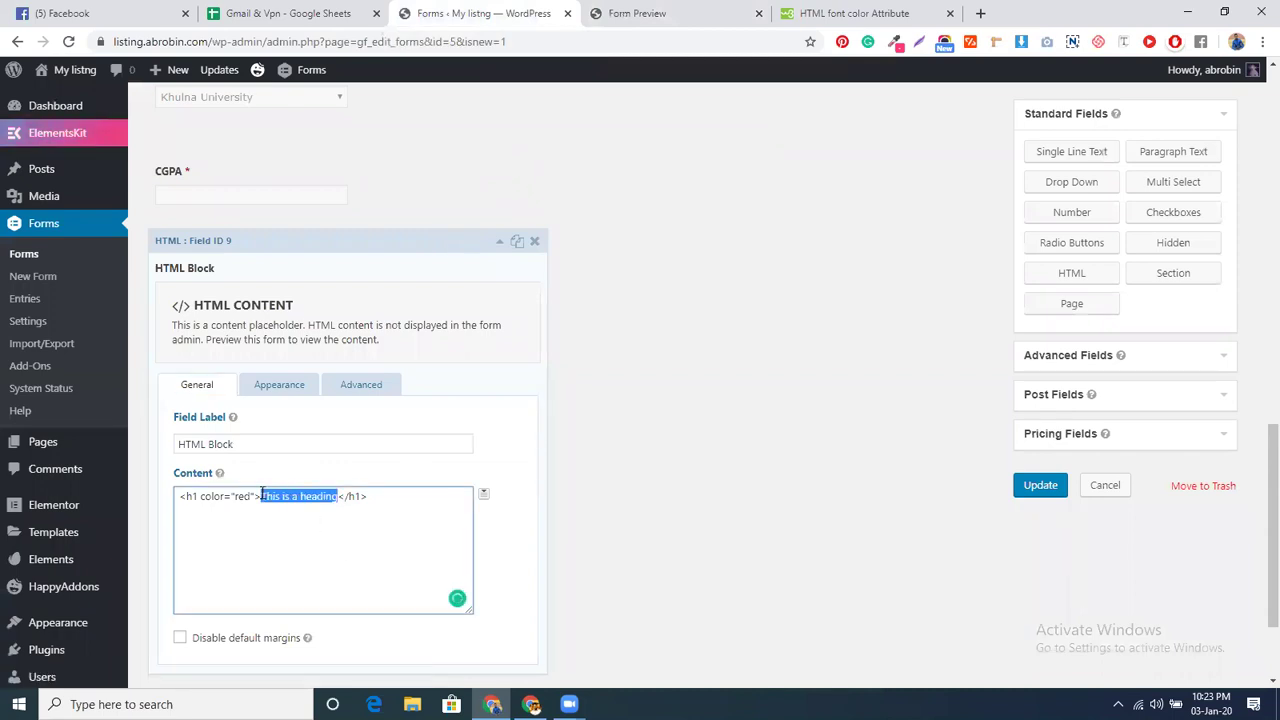
text(You are )
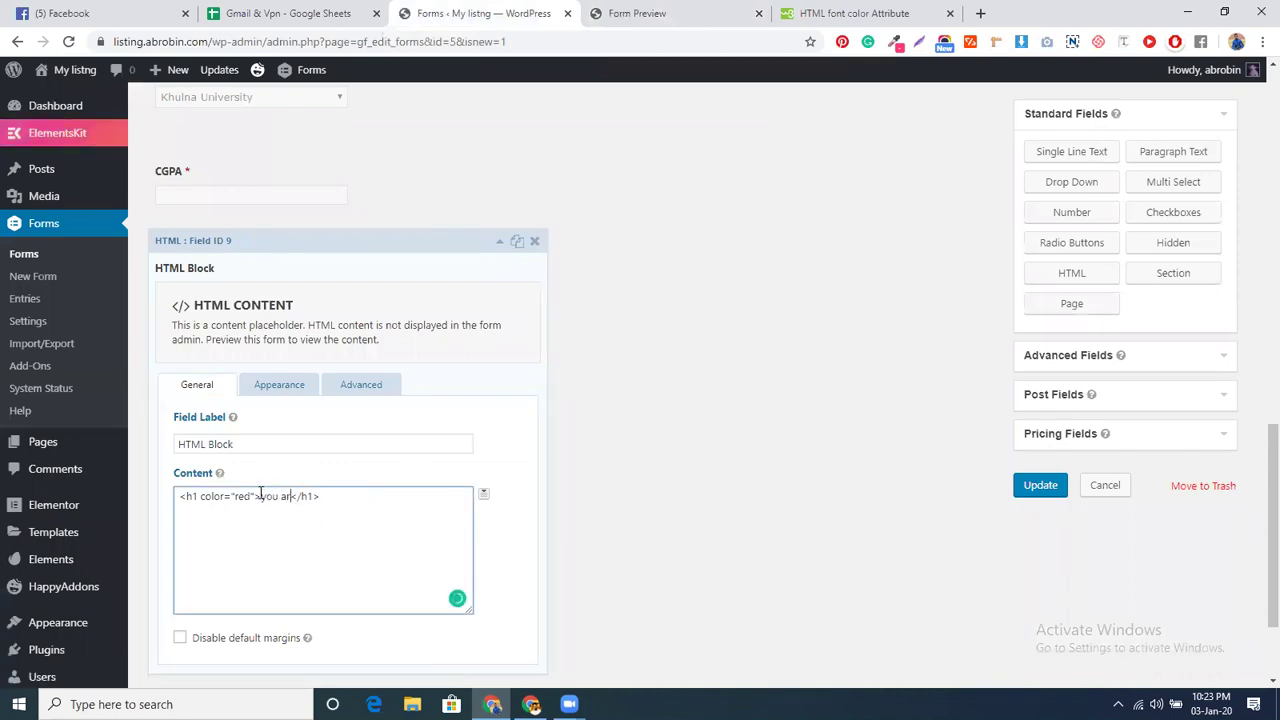
text(not eligible)
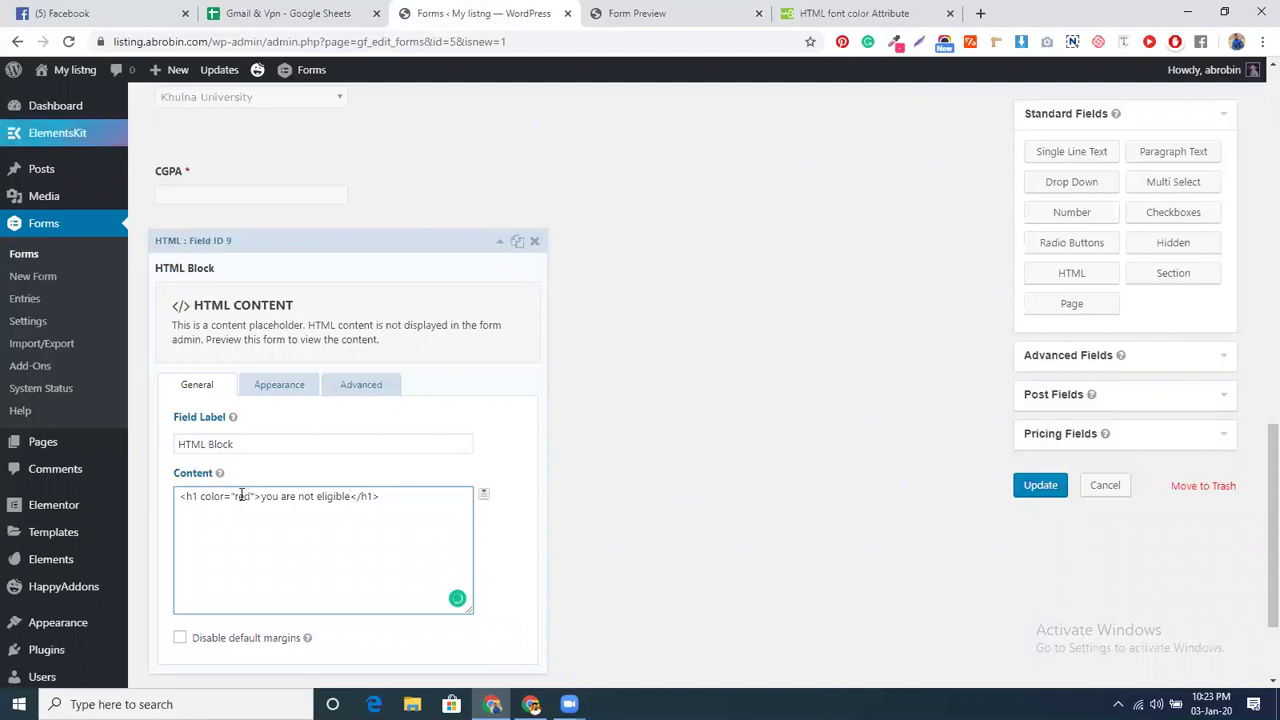
scroll(277, 545, down, 2)
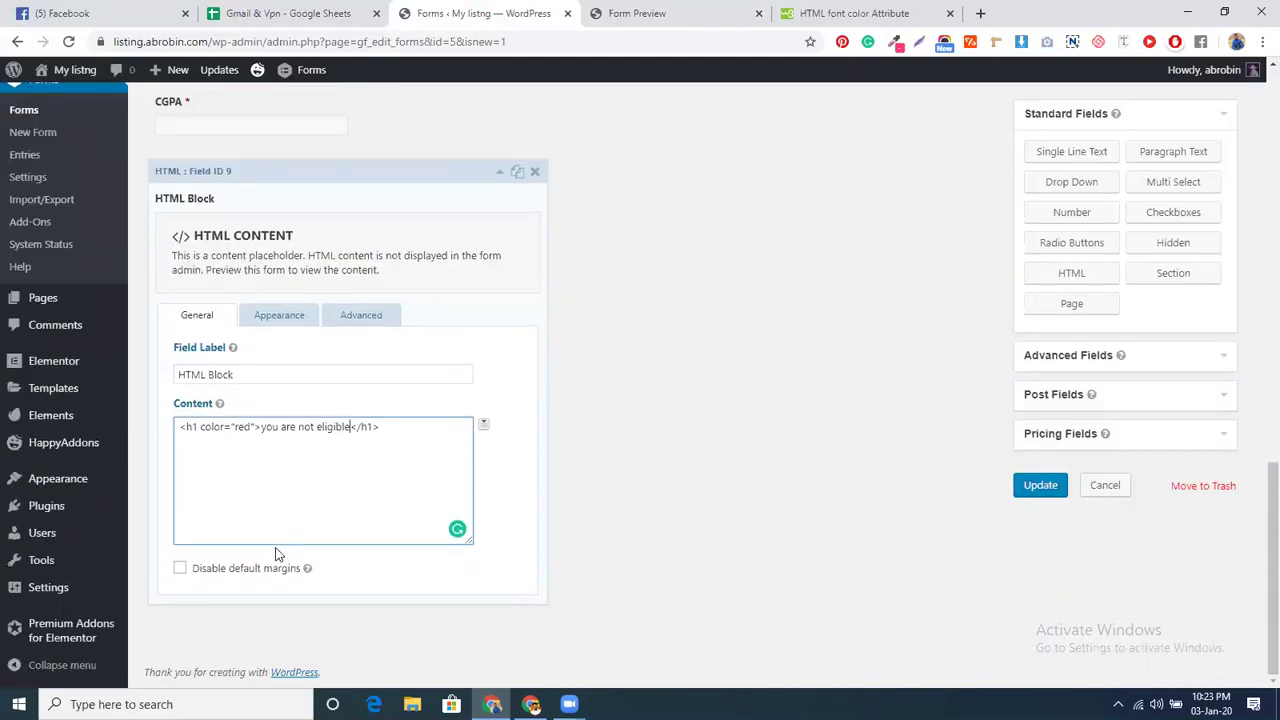
click(1044, 488)
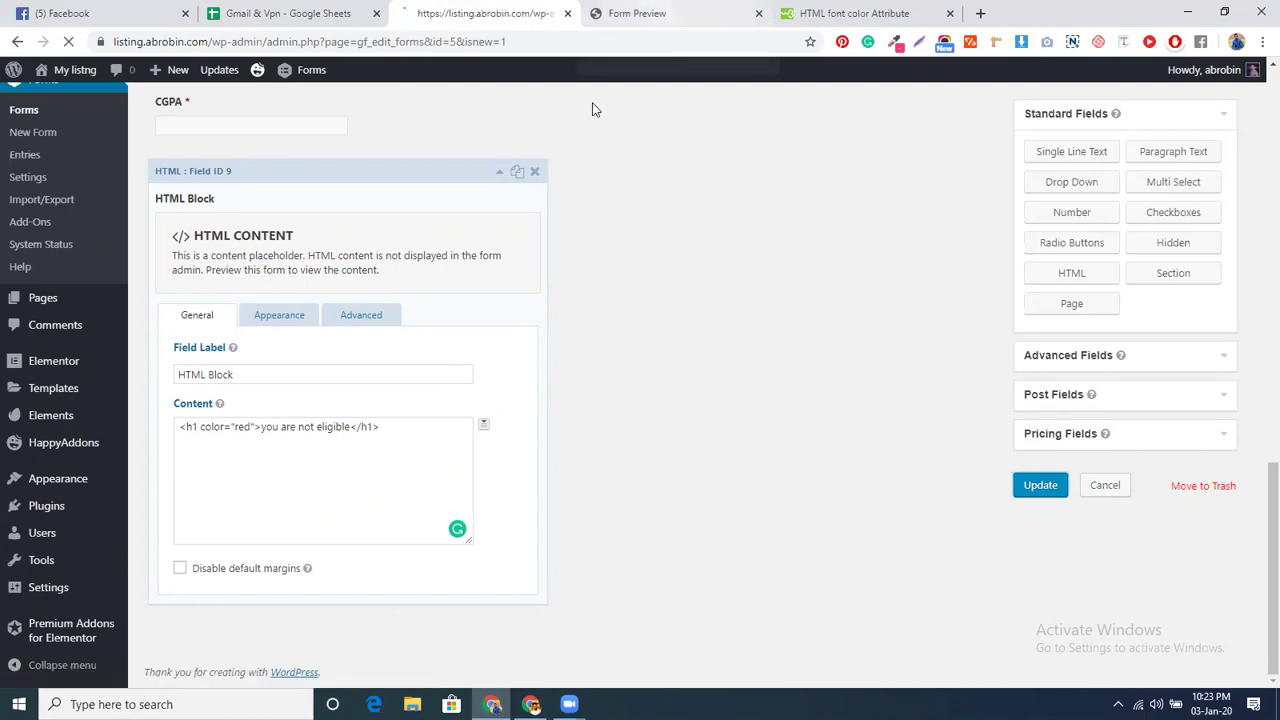
key(ctrl+Tab)
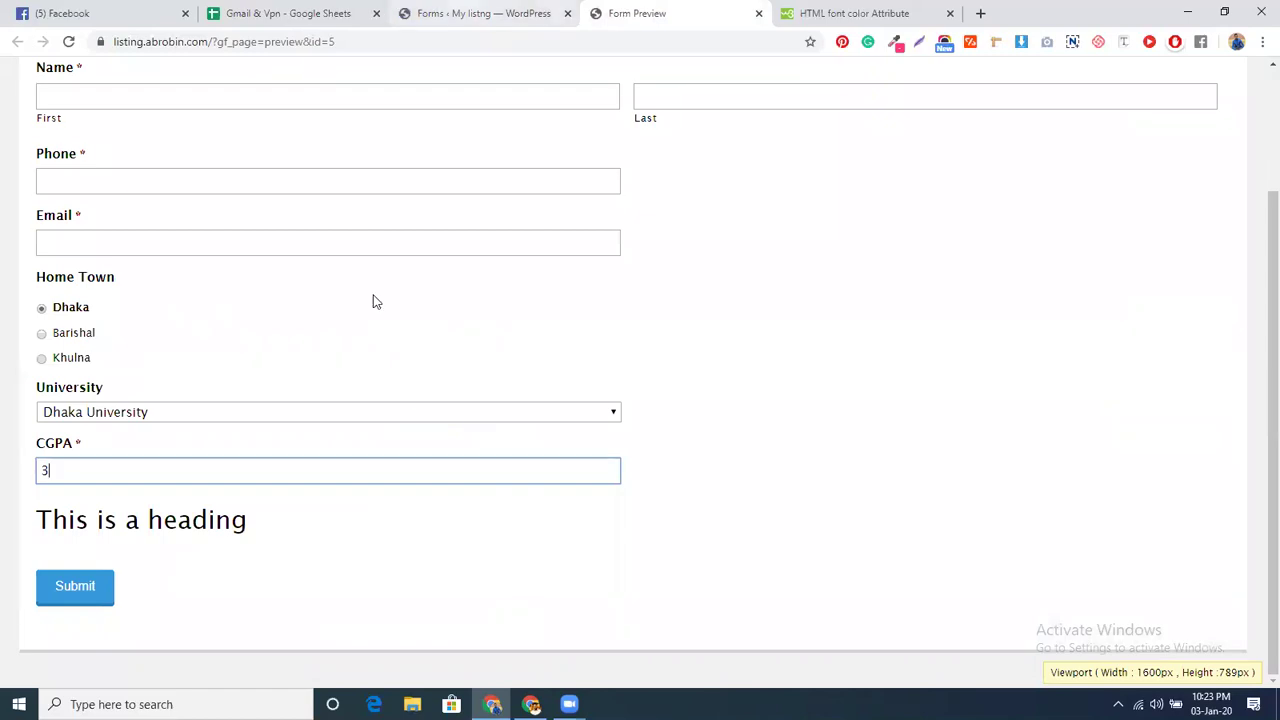
- Compare the form editor and the preview, ending back in the editor
key(ctrl+shift+Tab)
scroll(397, 499, down, 4)
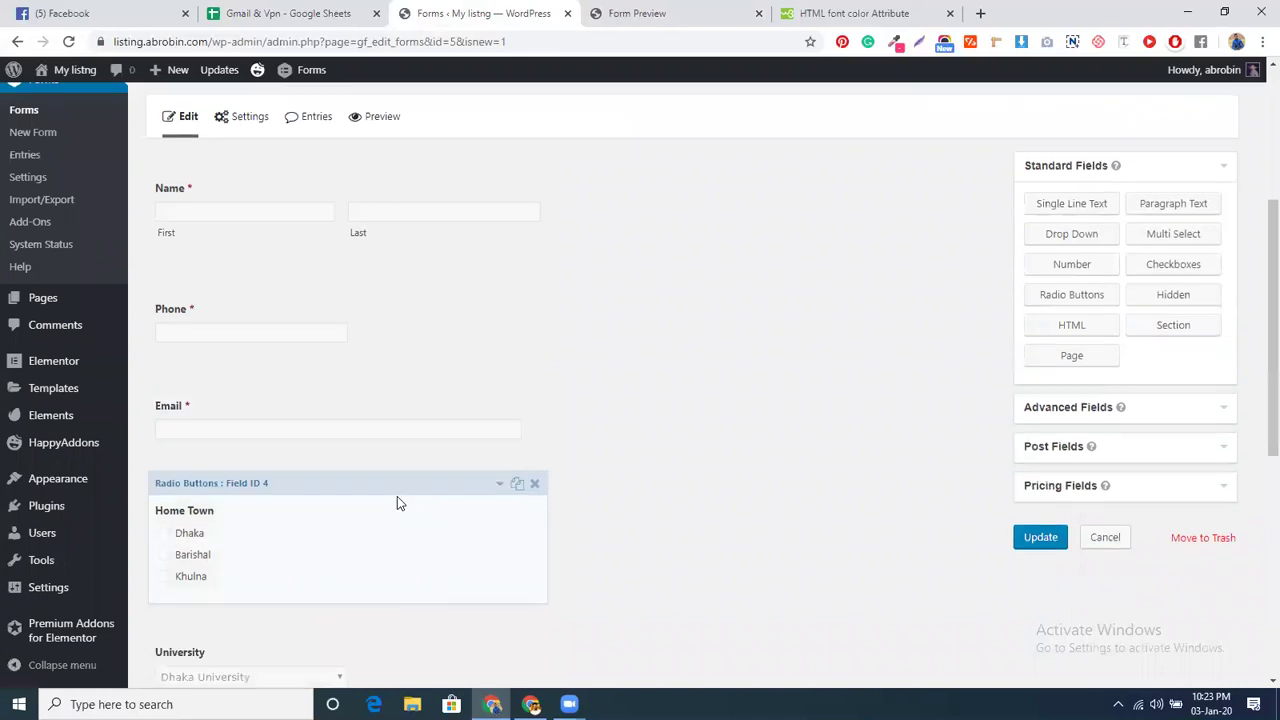
scroll(397, 496, down, 3)
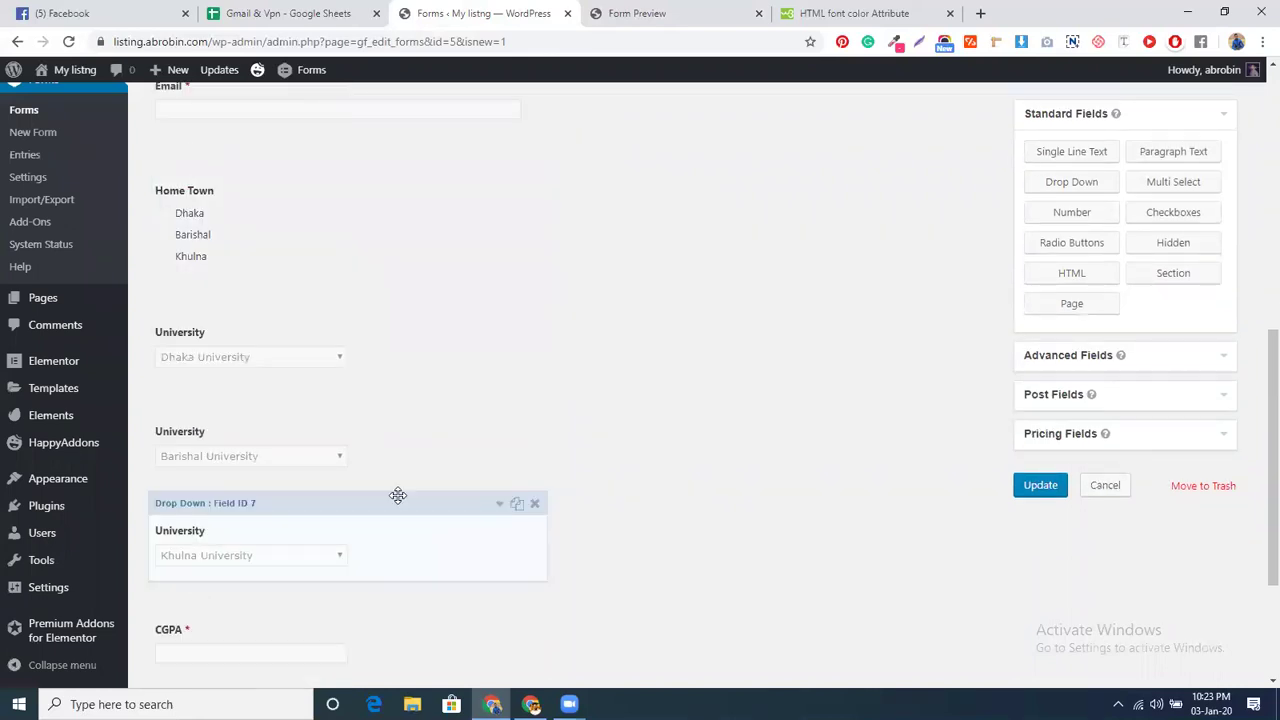
key(ctrl+Tab)
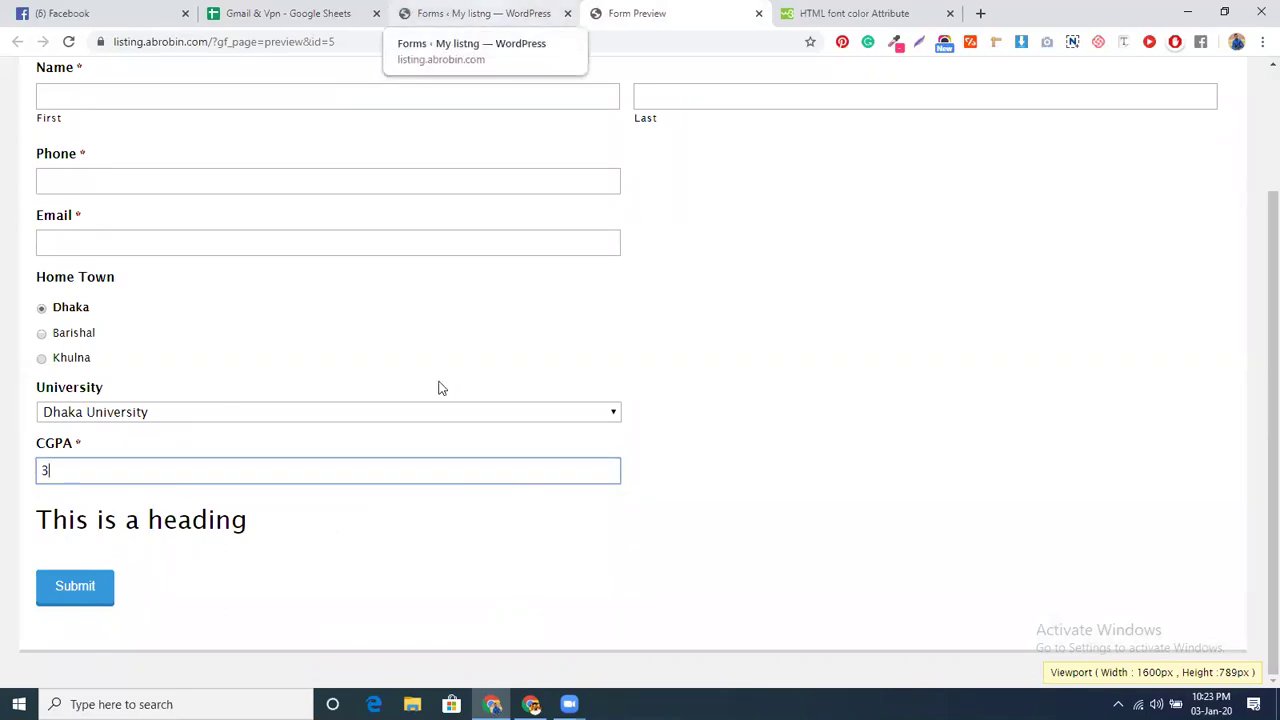
key(ctrl+shift+Tab)
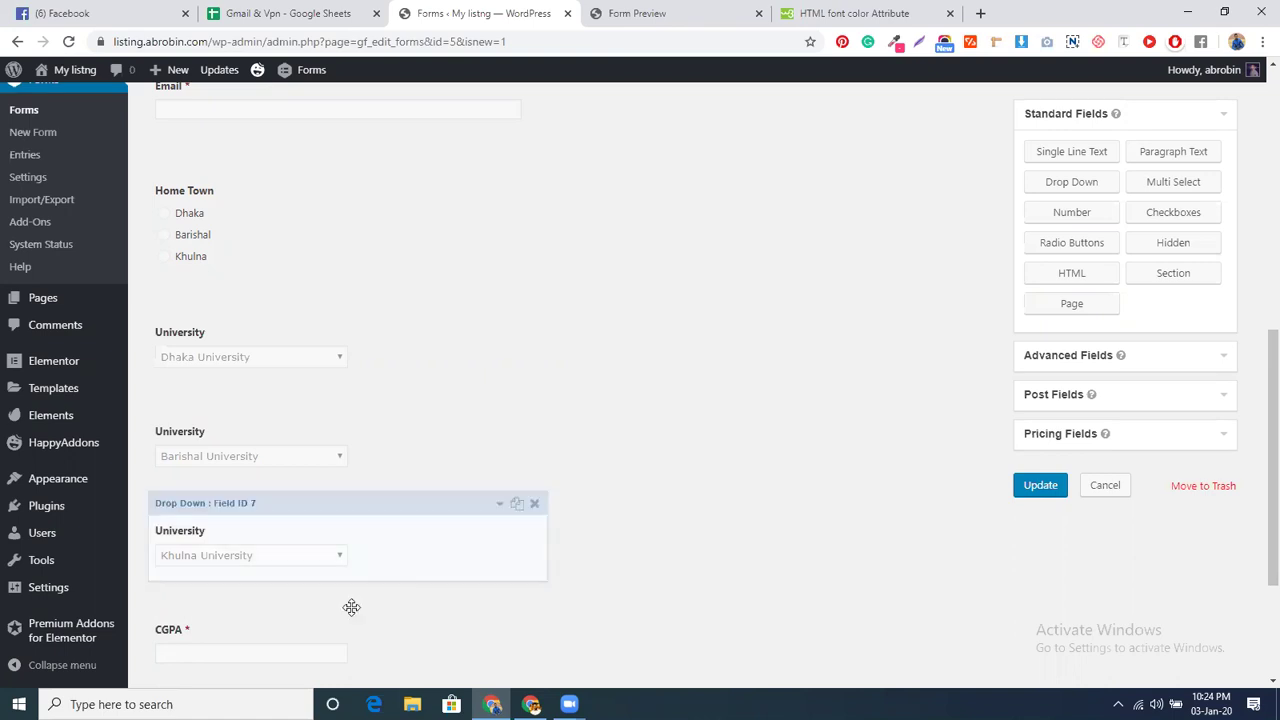
- Remove color="red" to leave <h1>you are not eligible</h1>, then update the form
scroll(360, 560, down, 3)
click(363, 558)
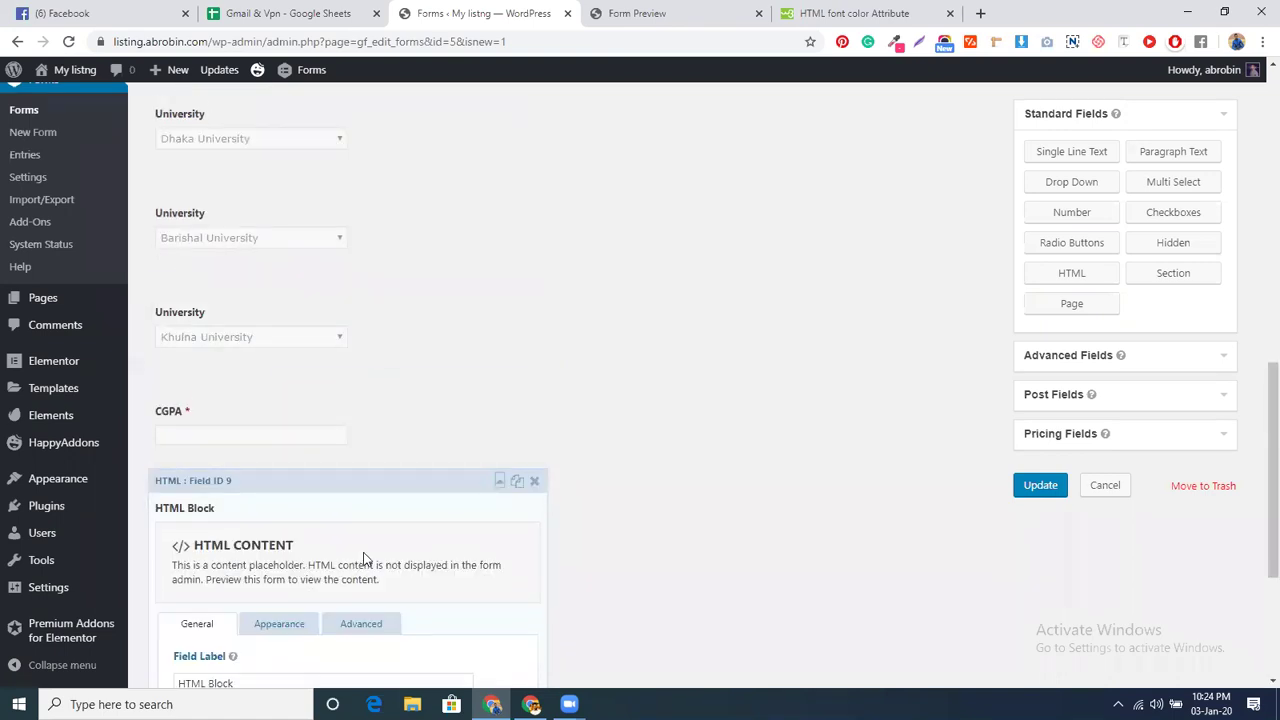
scroll(277, 531, down, 2)
click(201, 496)
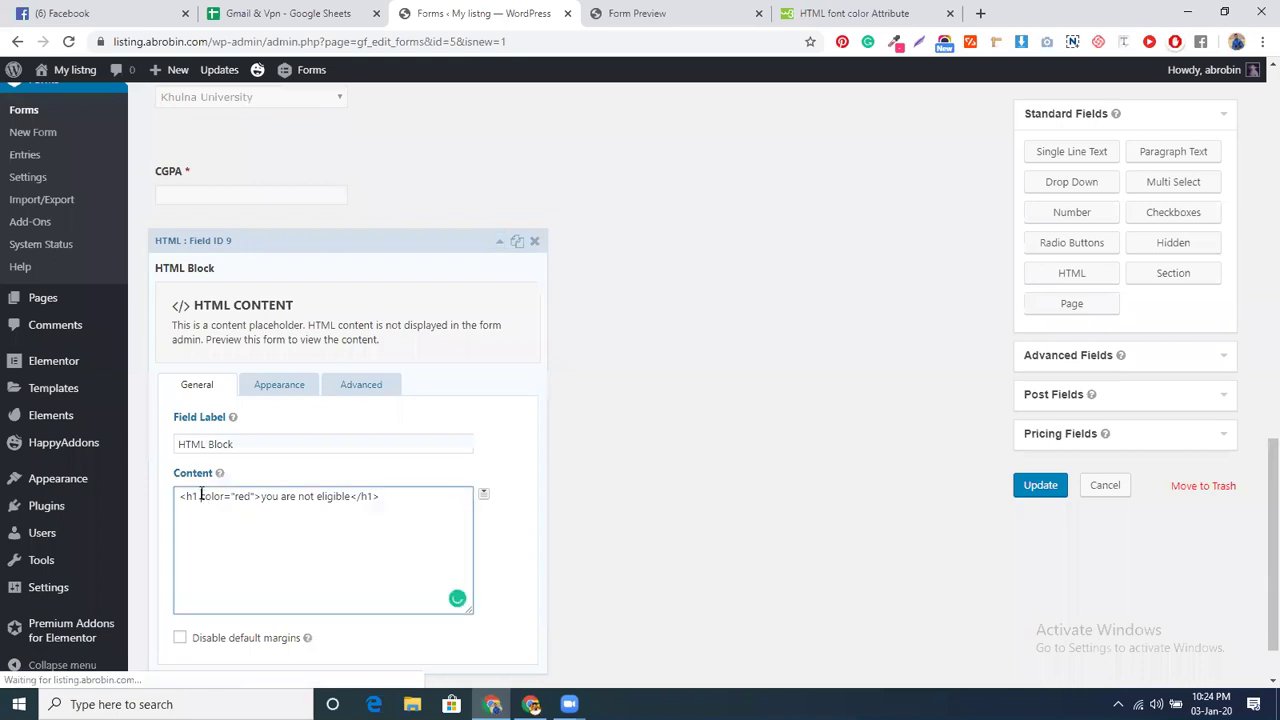
text(style)
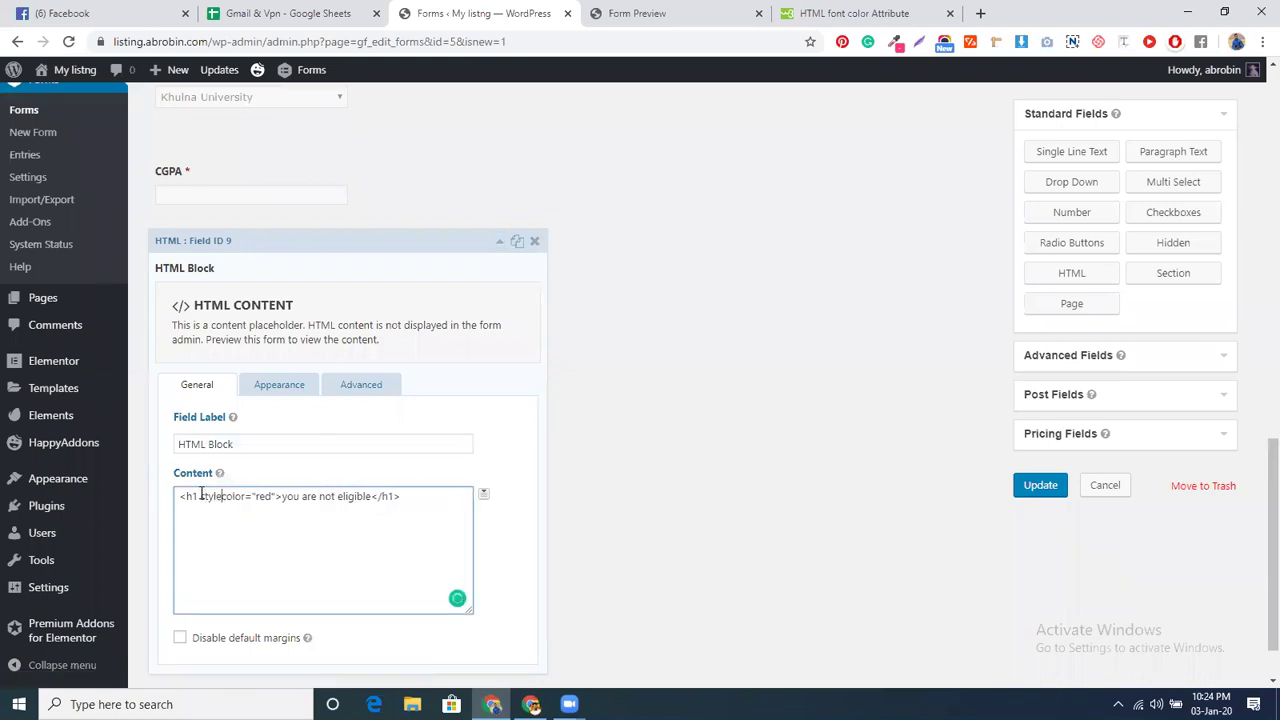
key(Right)
key(BackSpace)
key(BackSpace)
key(BackSpace)
key(BackSpace)
key(BackSpace)
key(BackSpace)
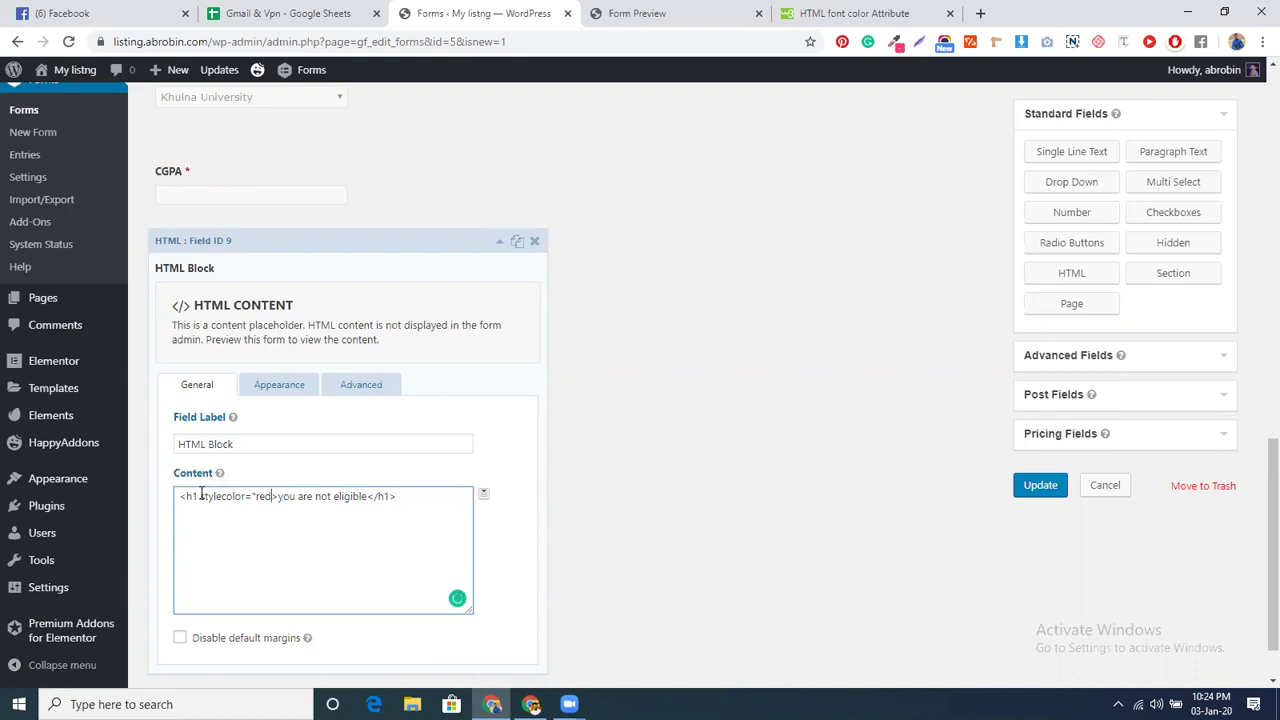
key(BackSpace)
key(BackSpace)
key(BackSpace)
key(BackSpace)
key(BackSpace)
key(BackSpace)
key(BackSpace)
key(BackSpace)
key(BackSpace)
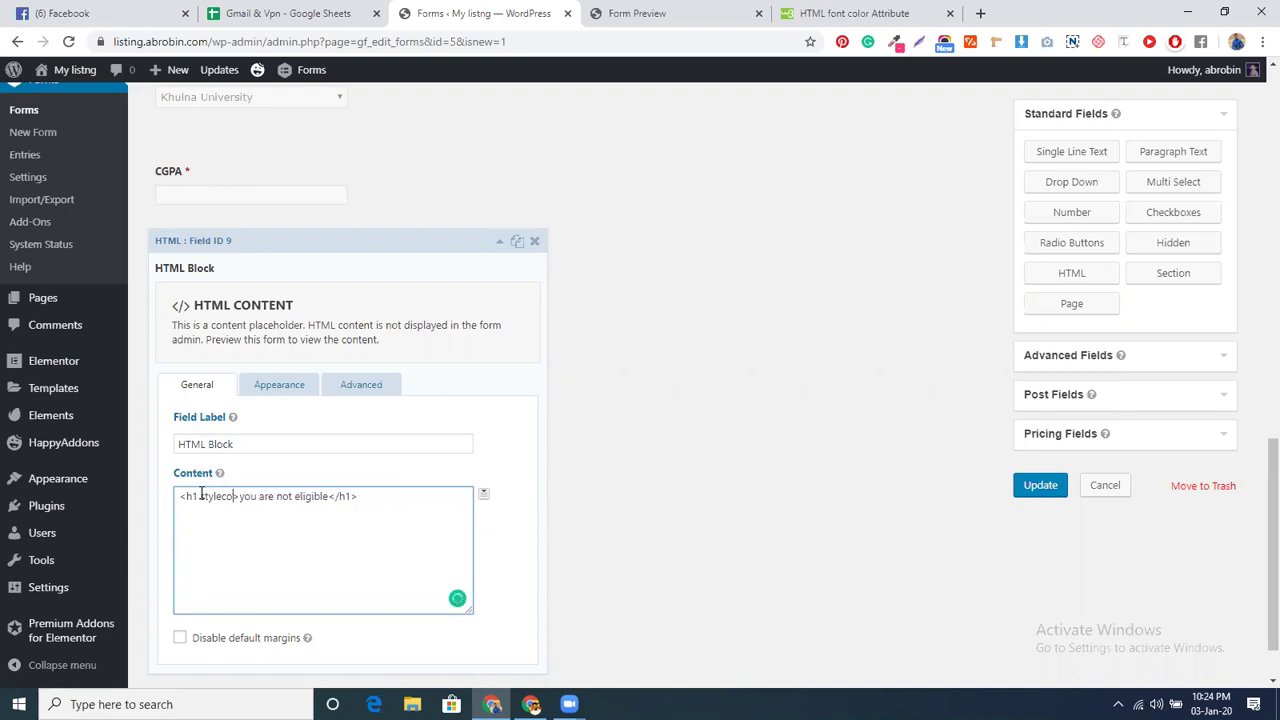
key(BackSpace)
key(BackSpace)
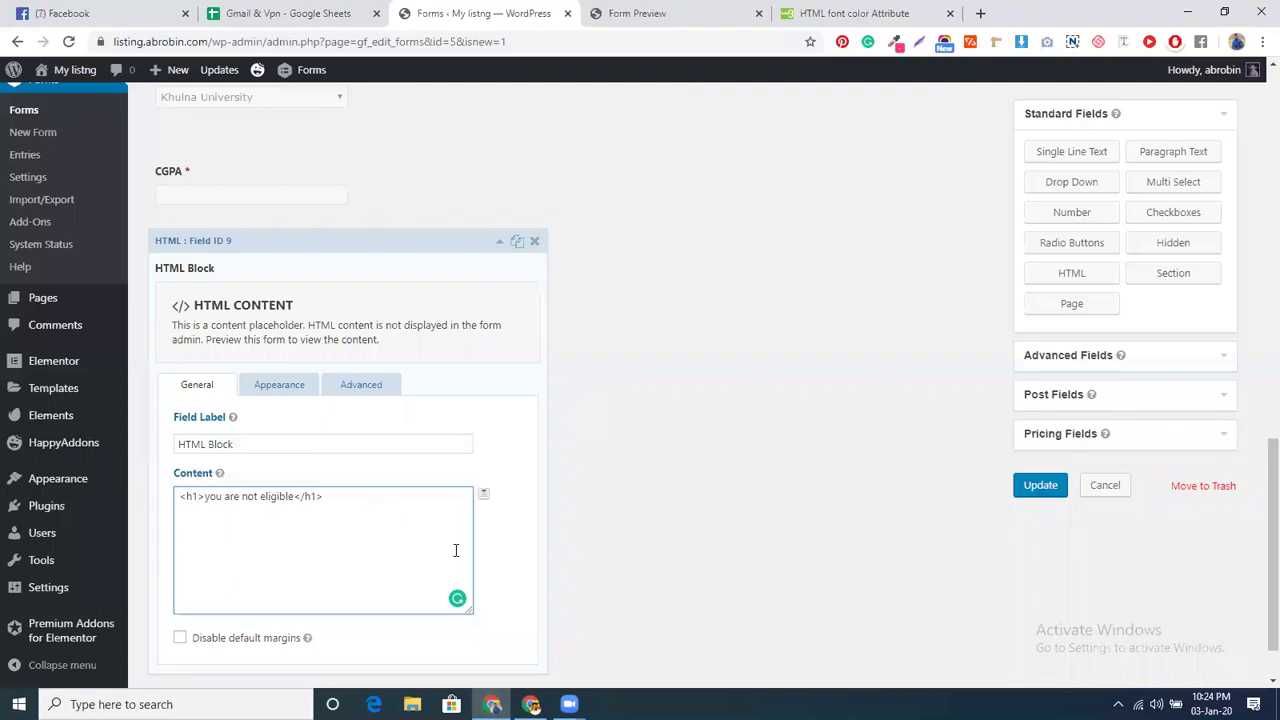
click(1037, 485)
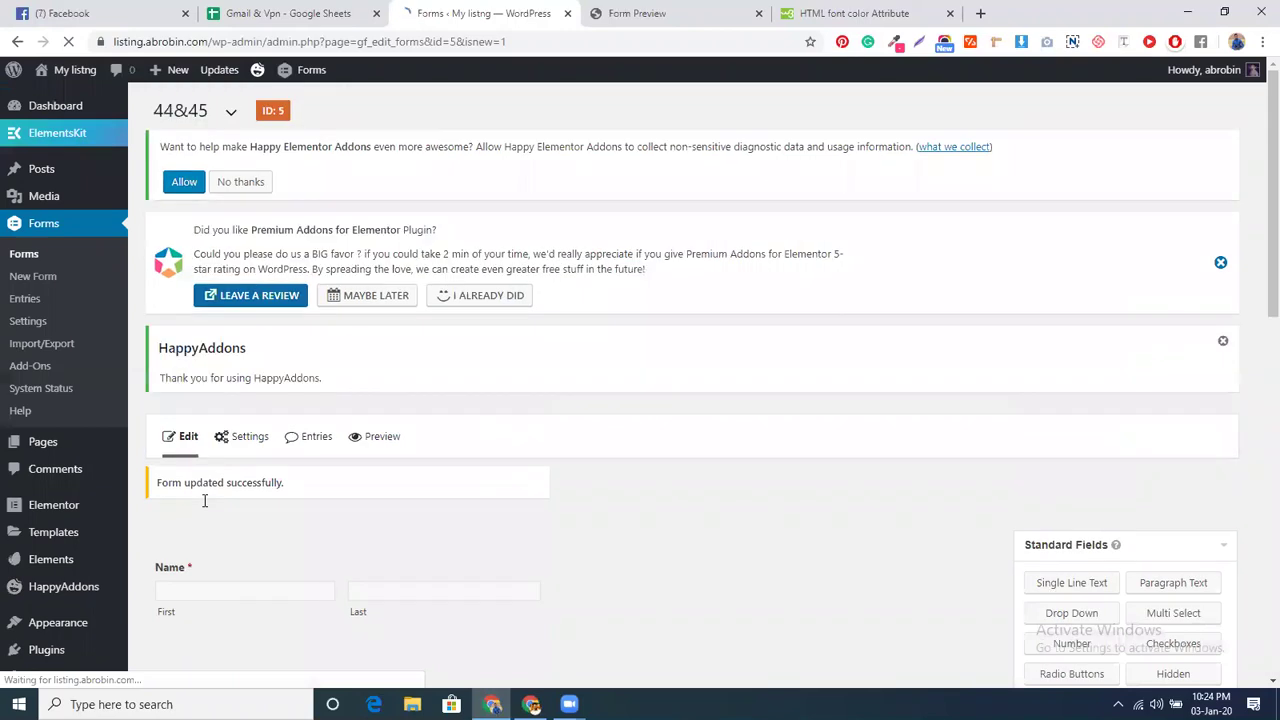
scroll(491, 557, down, 5)
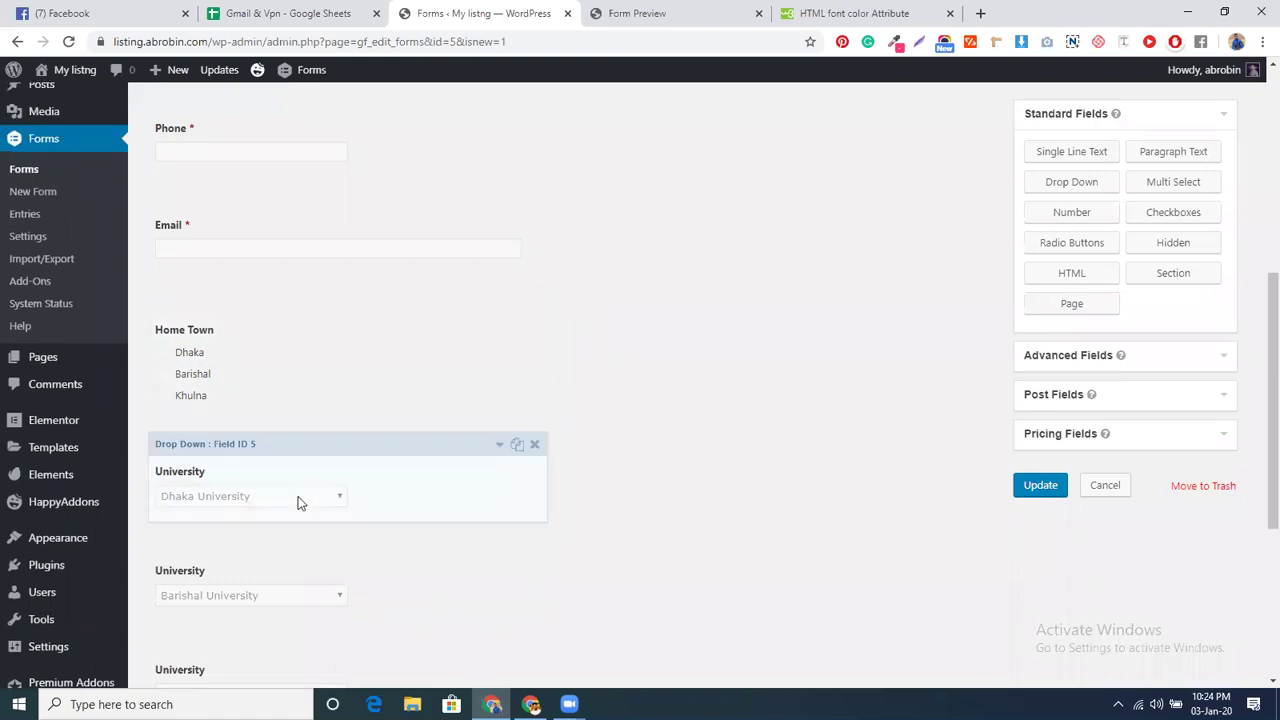
click(317, 459)
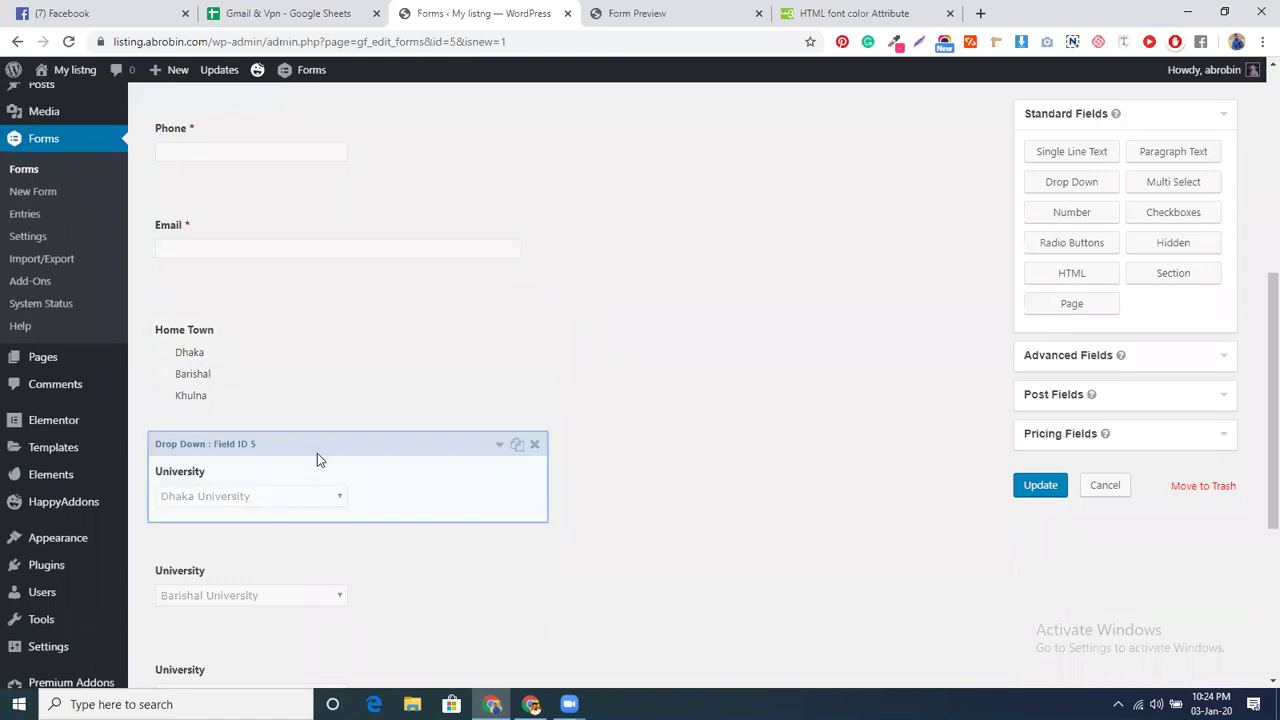
click(359, 543)
scroll(360, 545, down, 2)
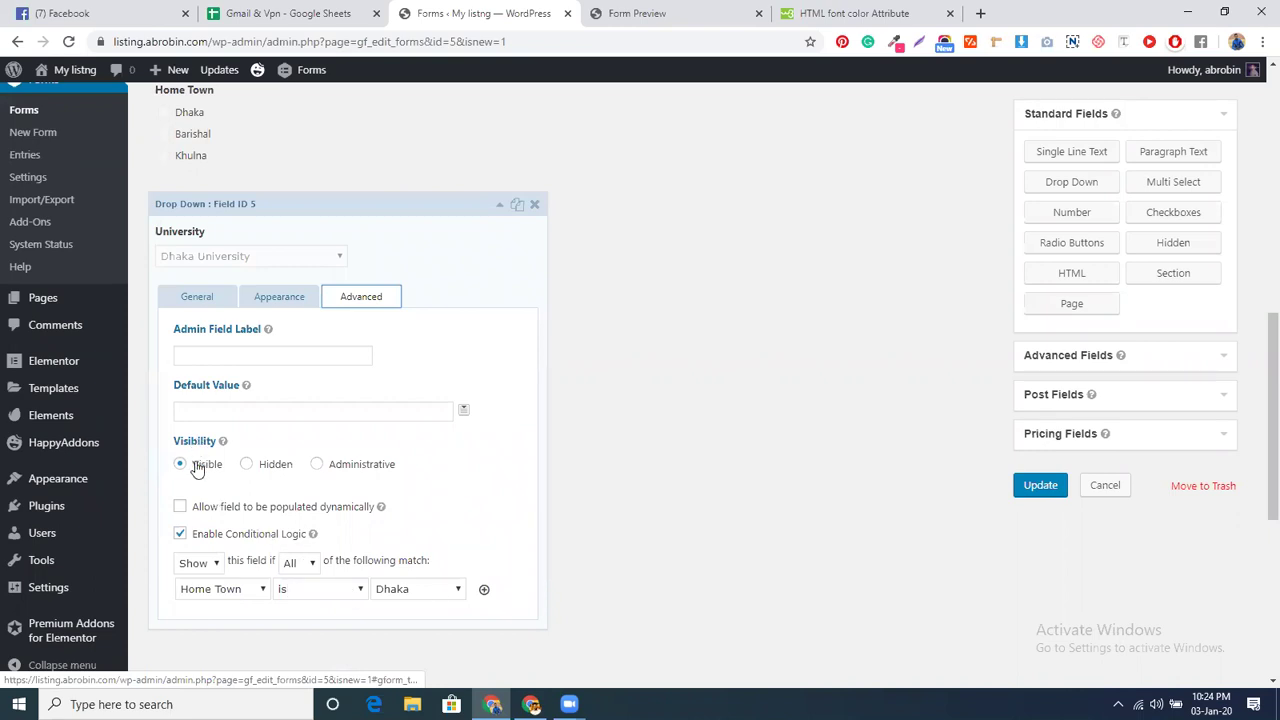
click(260, 466)
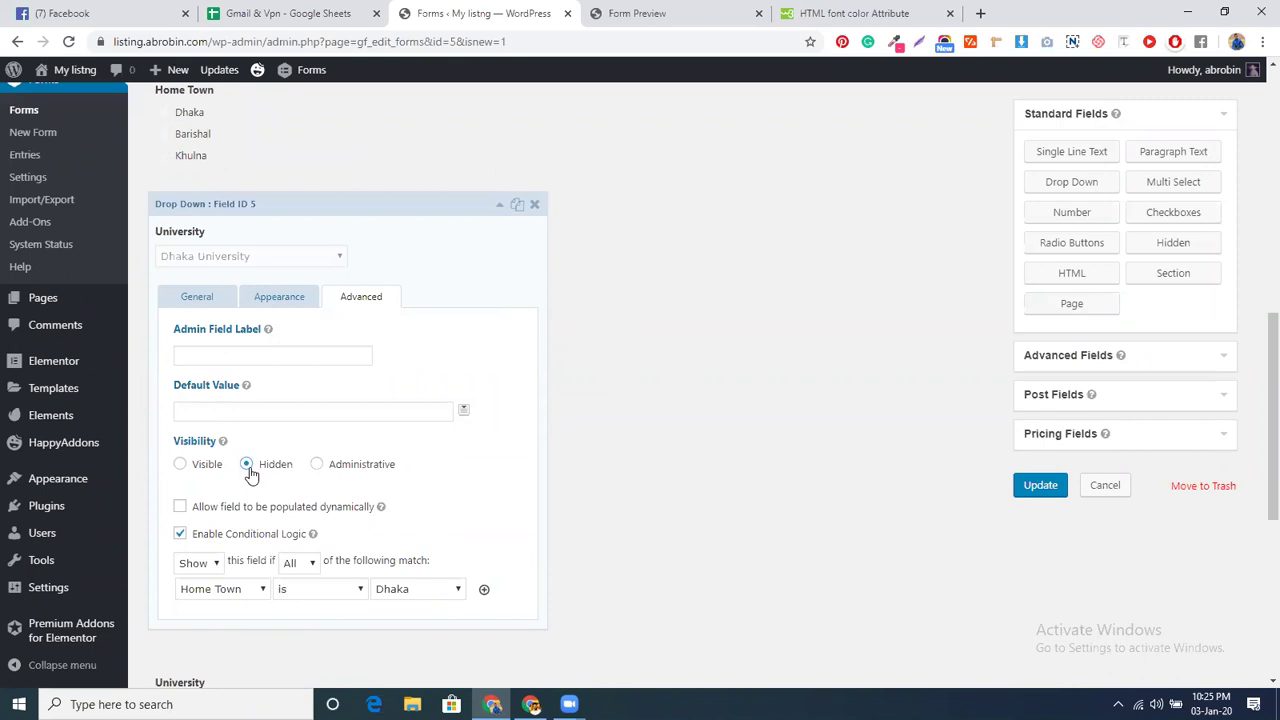
click(182, 466)
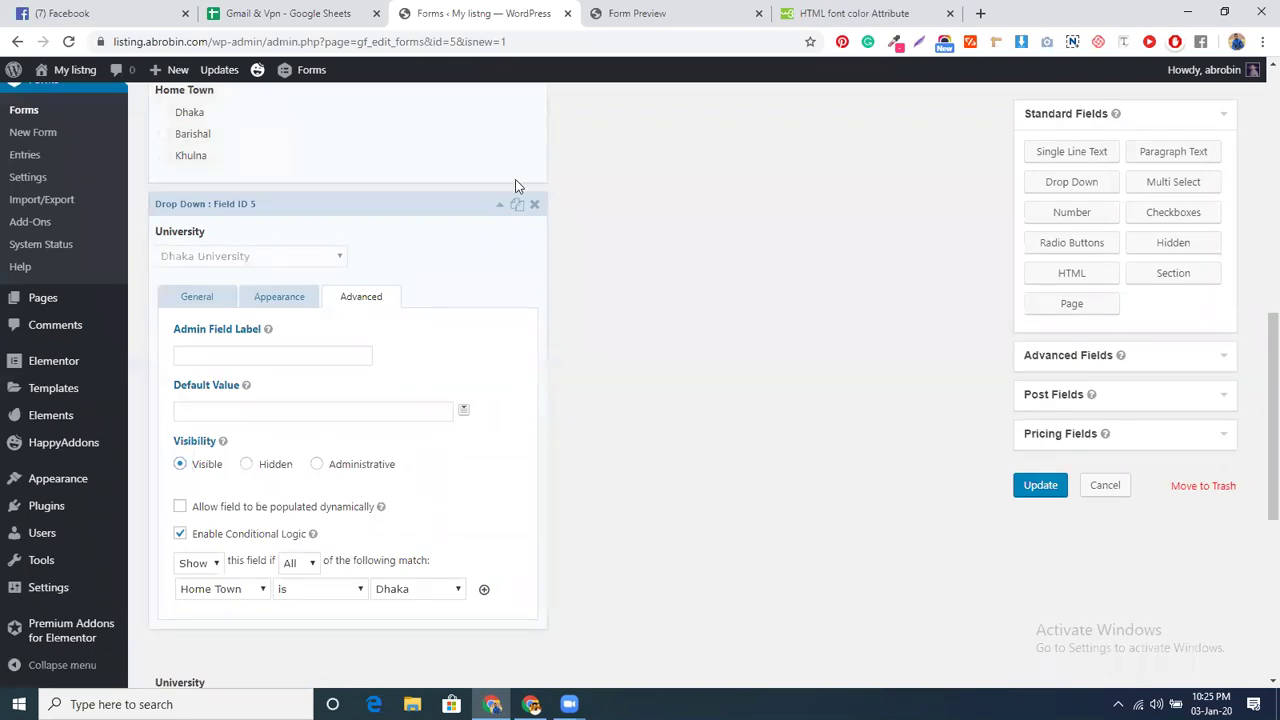
click(499, 205)
- Update the 44&45 form, then scroll down to add a second HTML block (field 10) below the first
click(1040, 485)
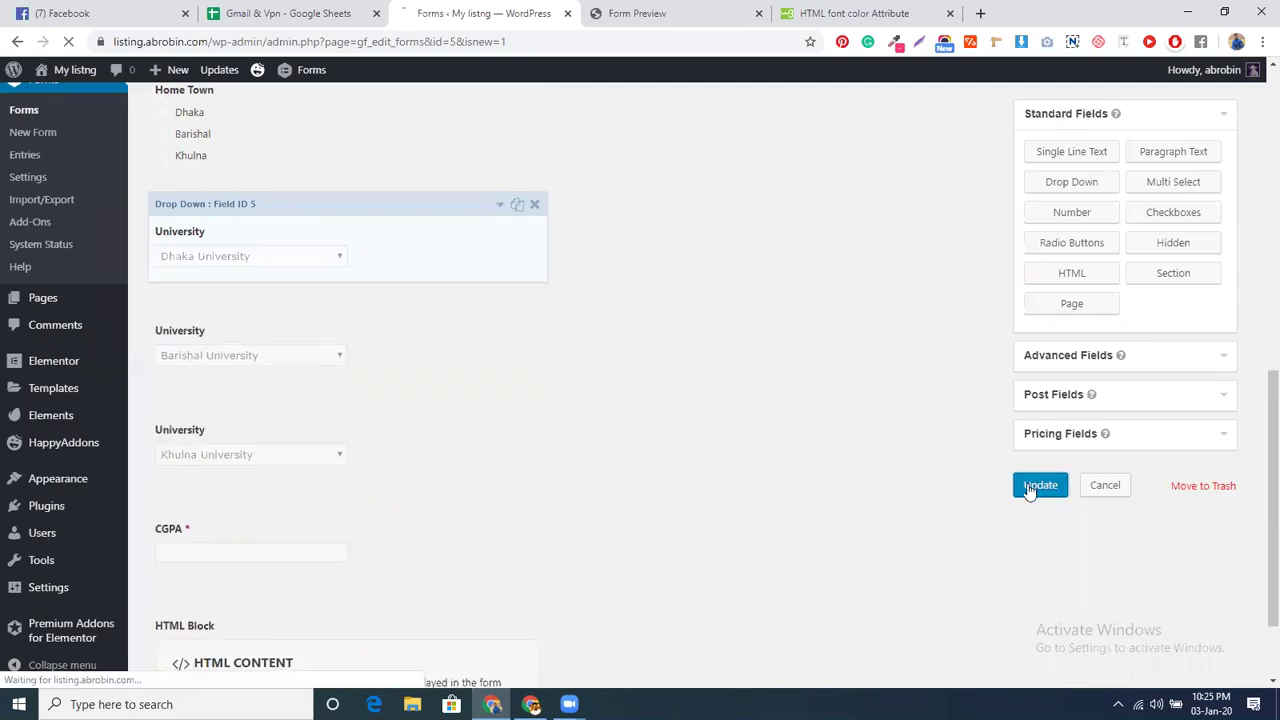
scroll(461, 485, down, 1)
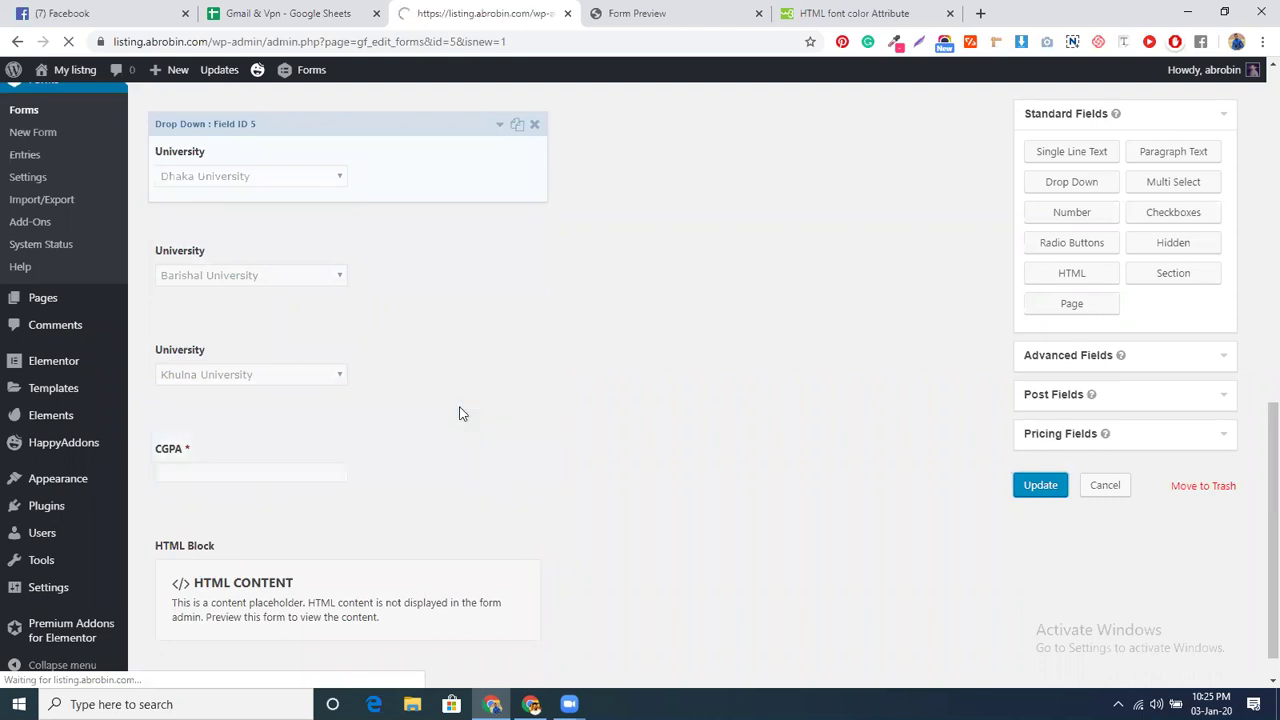
scroll(317, 531, down, 5)
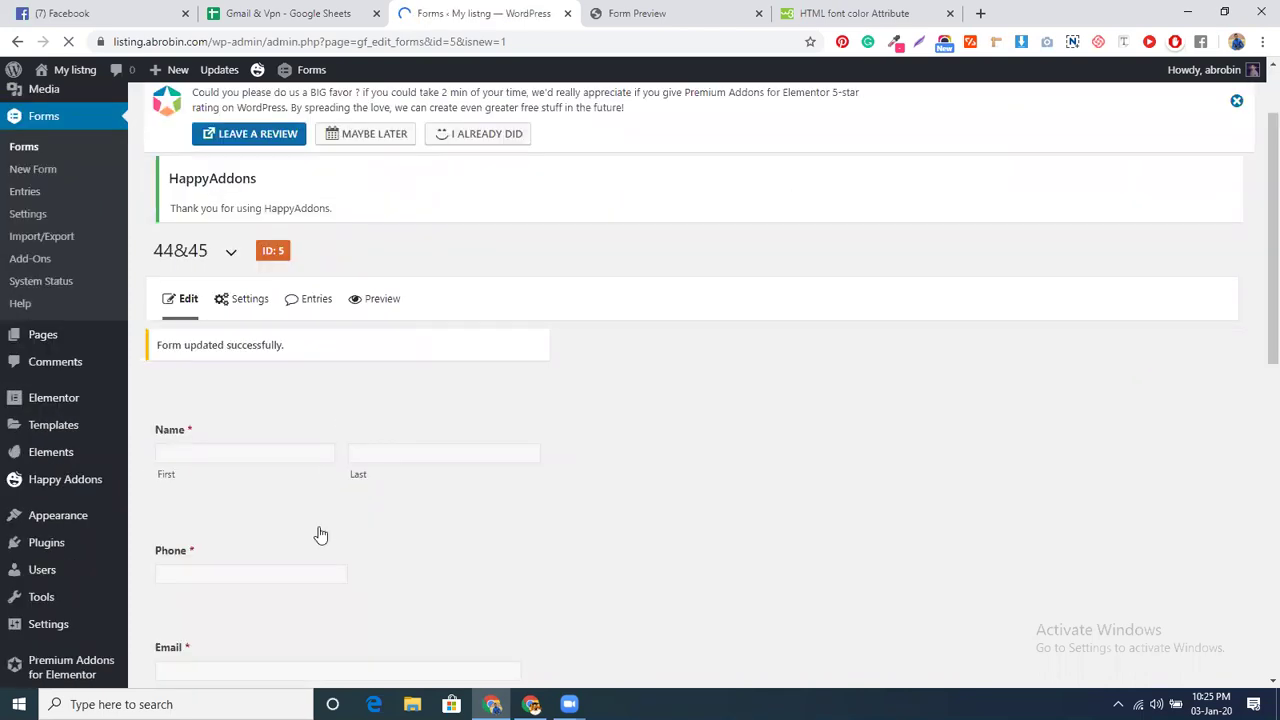
scroll(306, 552, down, 3)
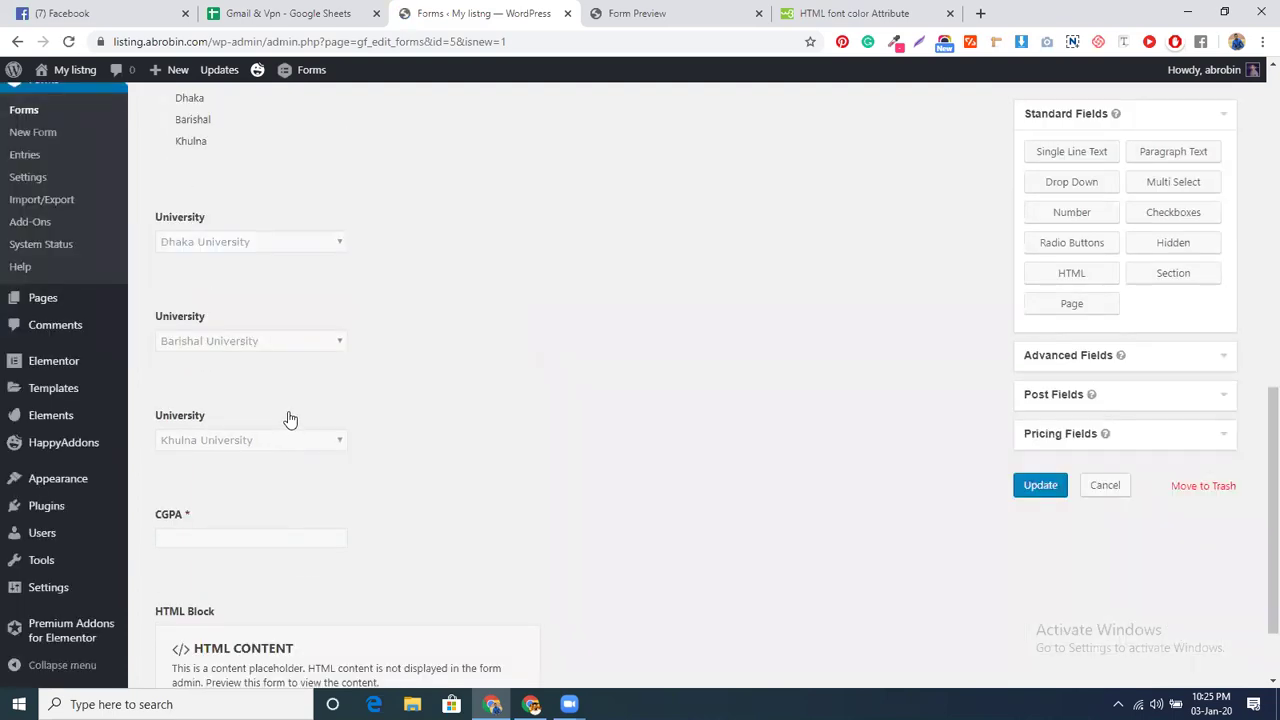
scroll(290, 418, down, 1)
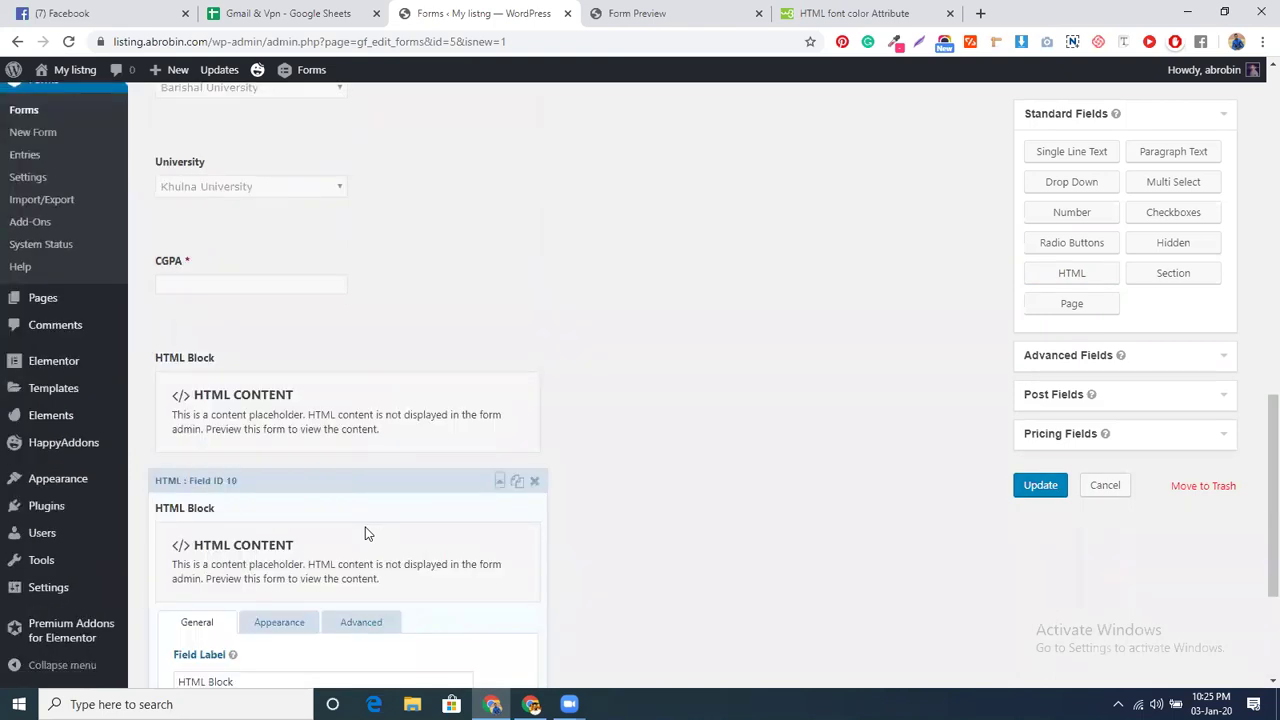
scroll(365, 533, down, 3)
- Show the new HTML block only when University is Dhaka University and CGPA is greater than 4
click(387, 318)
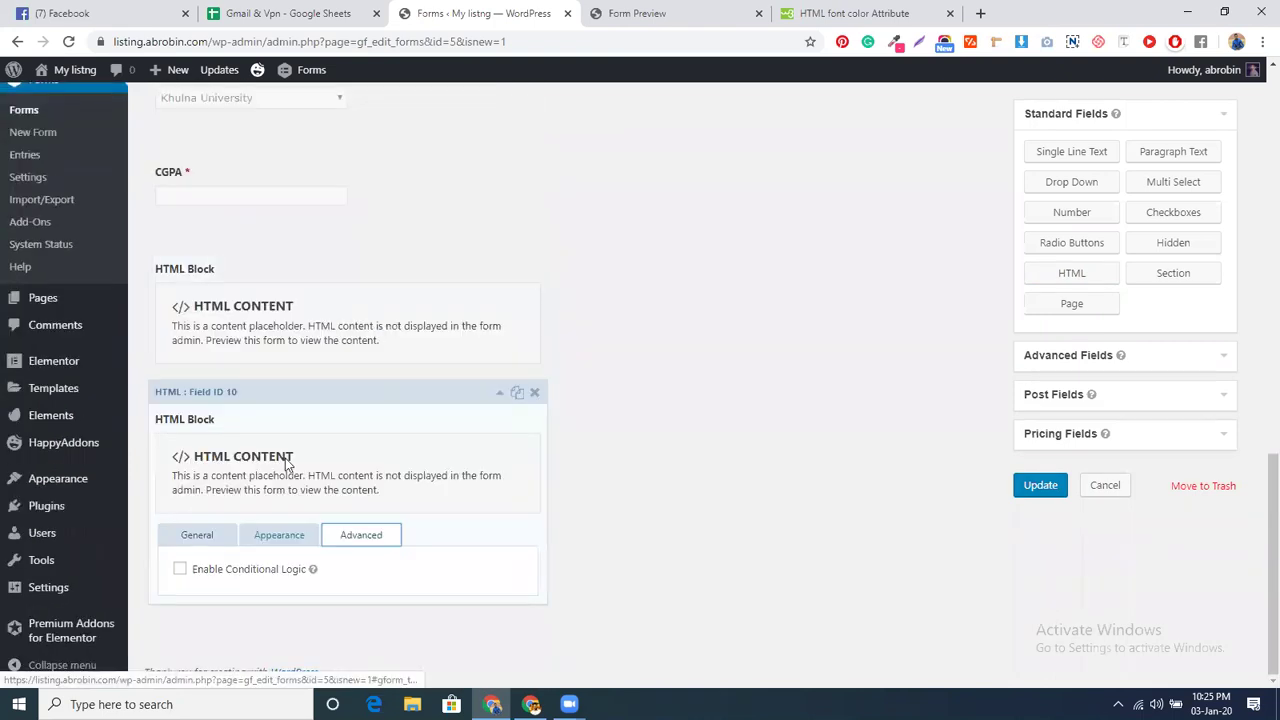
click(232, 568)
click(231, 570)
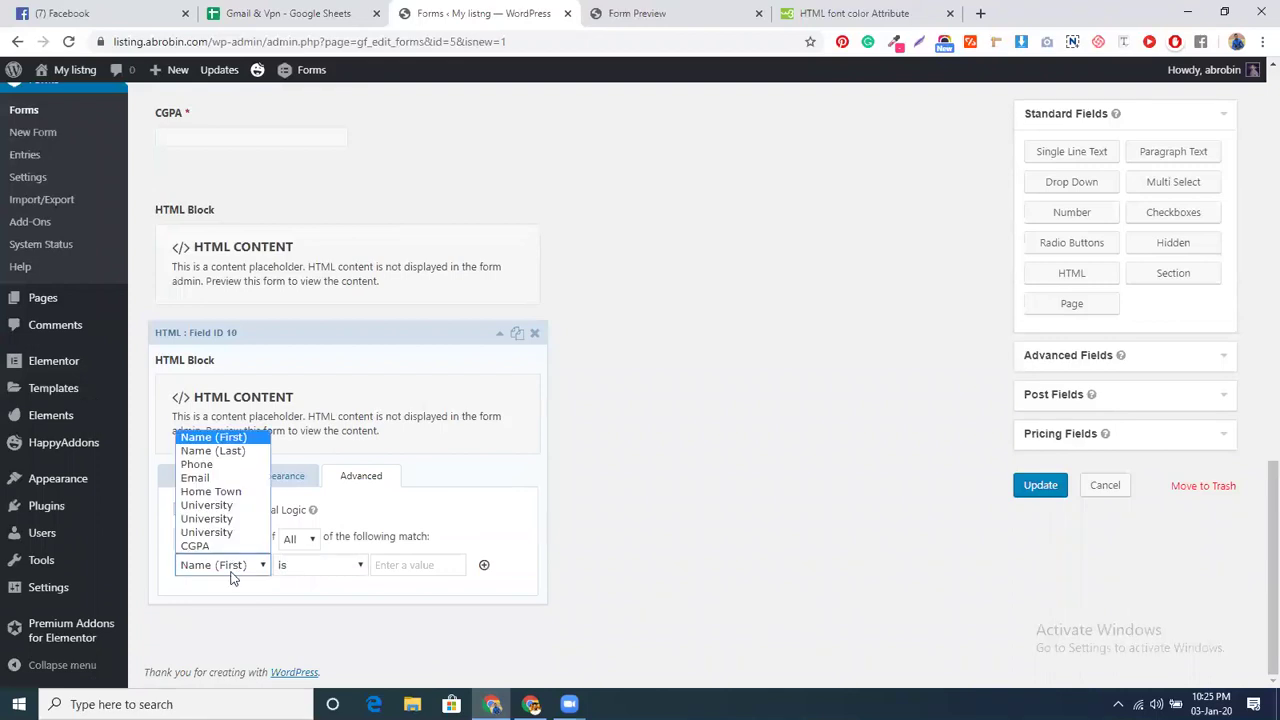
click(215, 505)
click(408, 566)
click(408, 566)
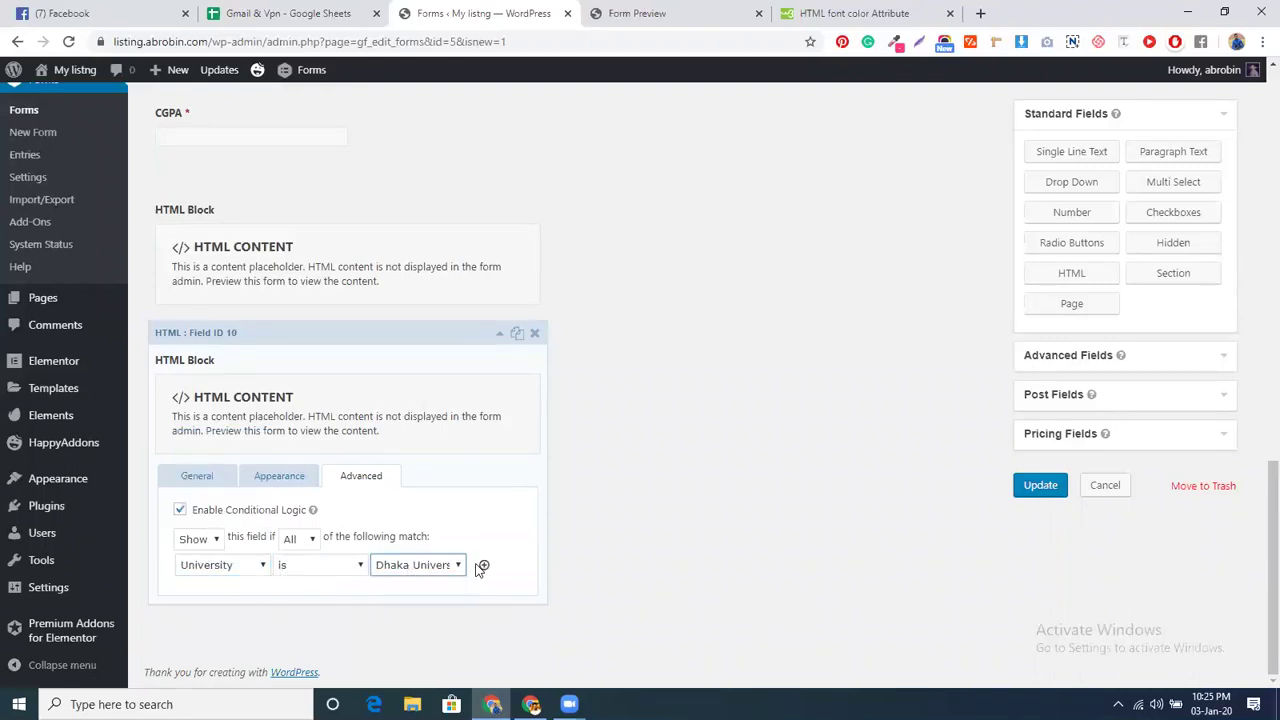
click(483, 566)
click(228, 565)
click(234, 547)
click(360, 566)
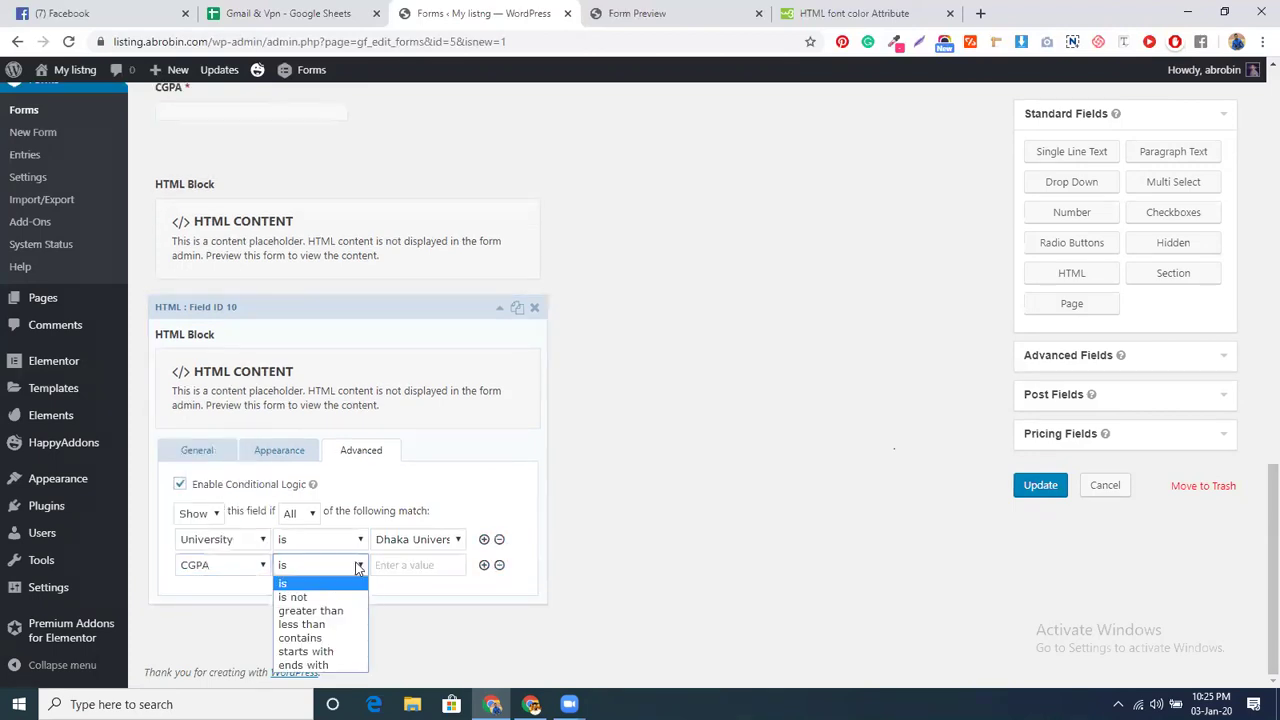
click(320, 610)
click(389, 563)
text(4)
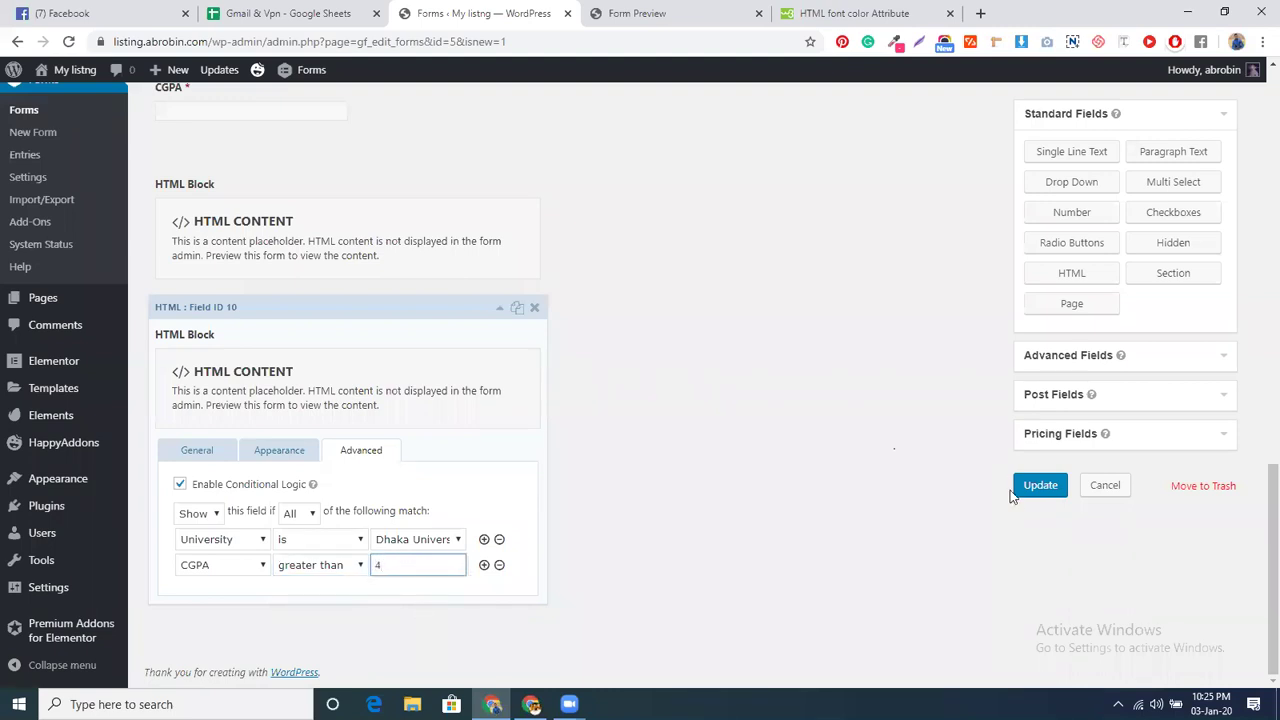
- Set the block's content to <h1>you are eligible</h1> and update the form
click(195, 452)
click(281, 451)
text(h1>)
key(Left)
text(<)
key(BackSpace)
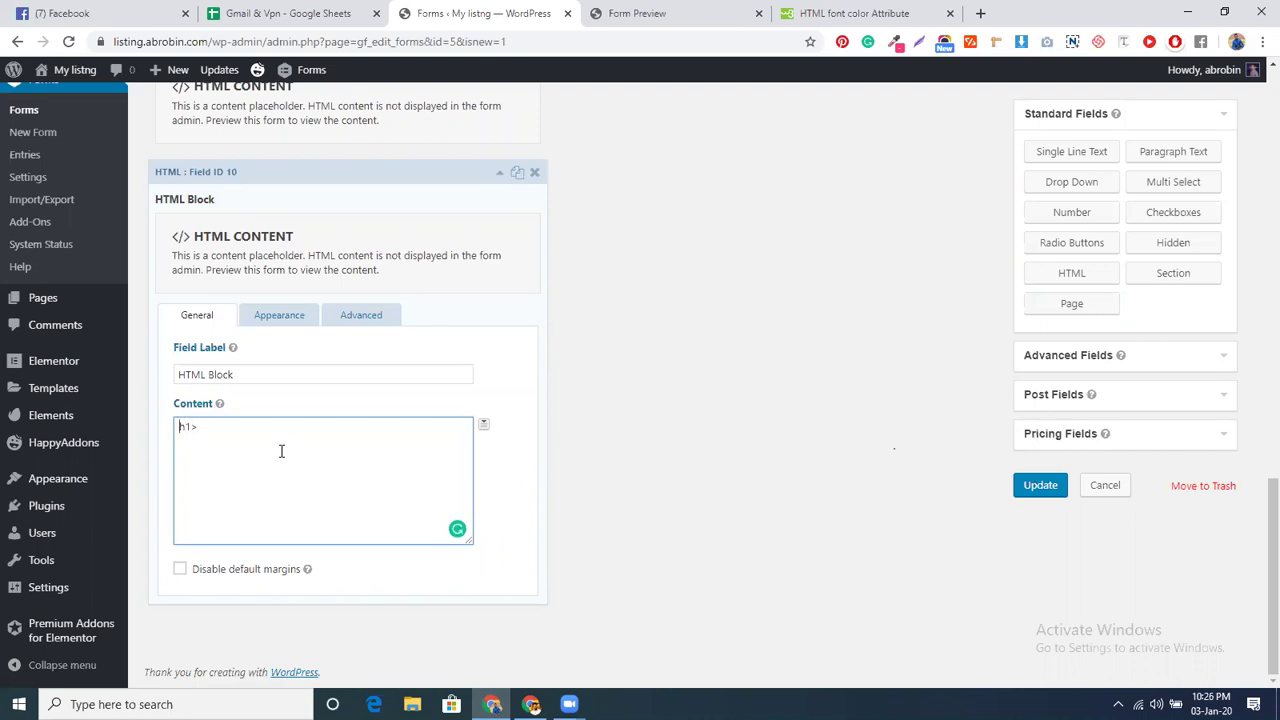
key(Home)
text(<)
text(you are ekl)
text(ligible)
text(<>)
text(/h1)
click(1026, 491)
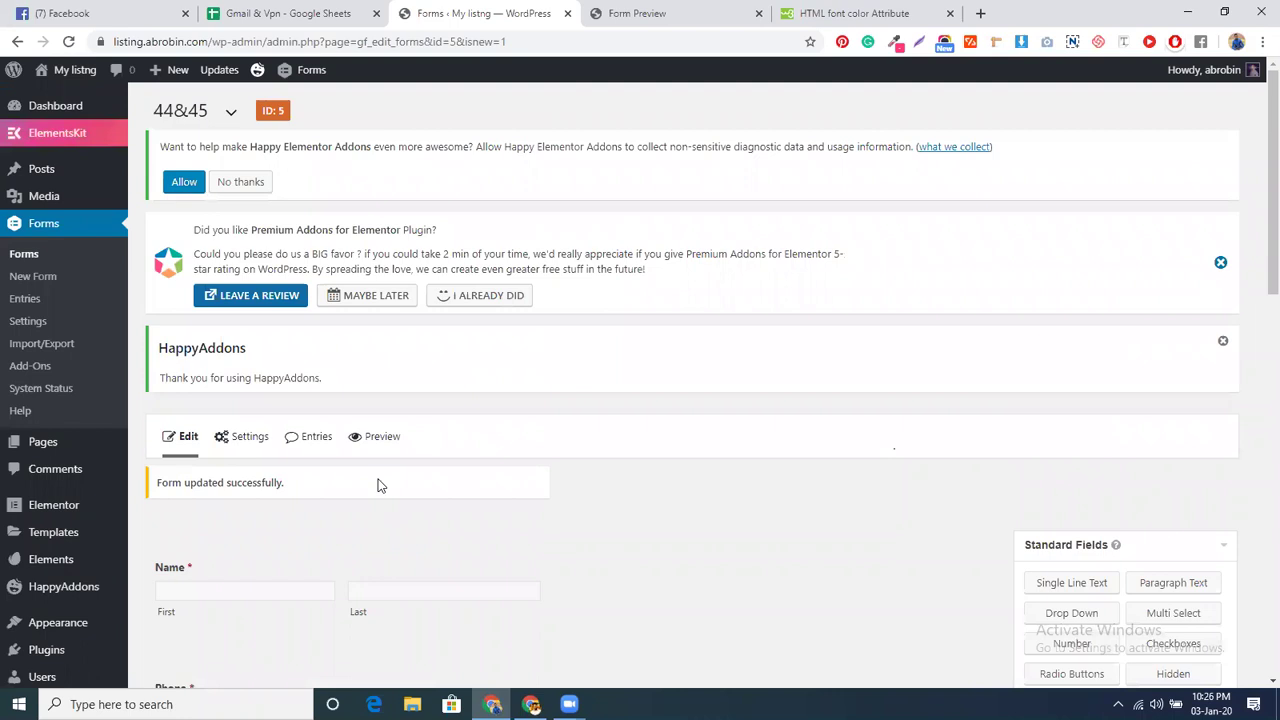
- Reload the form preview, choose Dhaka, and enter CGPA 4.5 to see 'you are eligible'
click(640, 13)
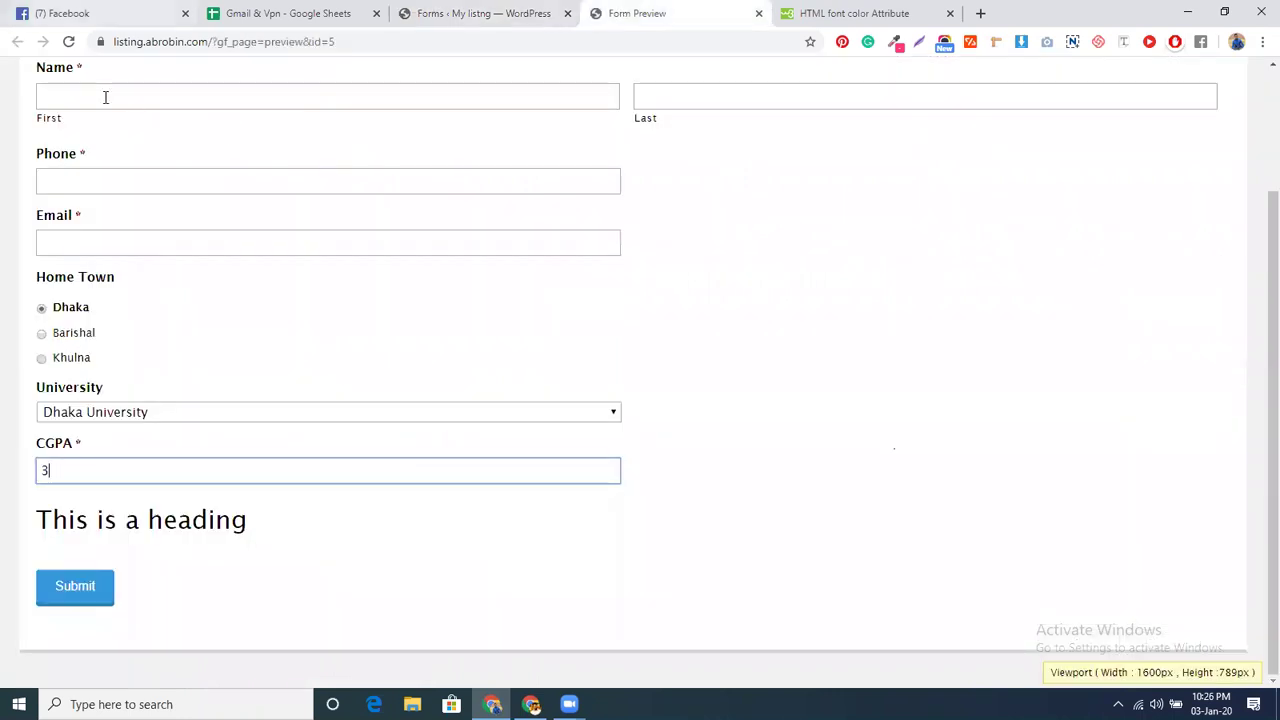
key(F5)
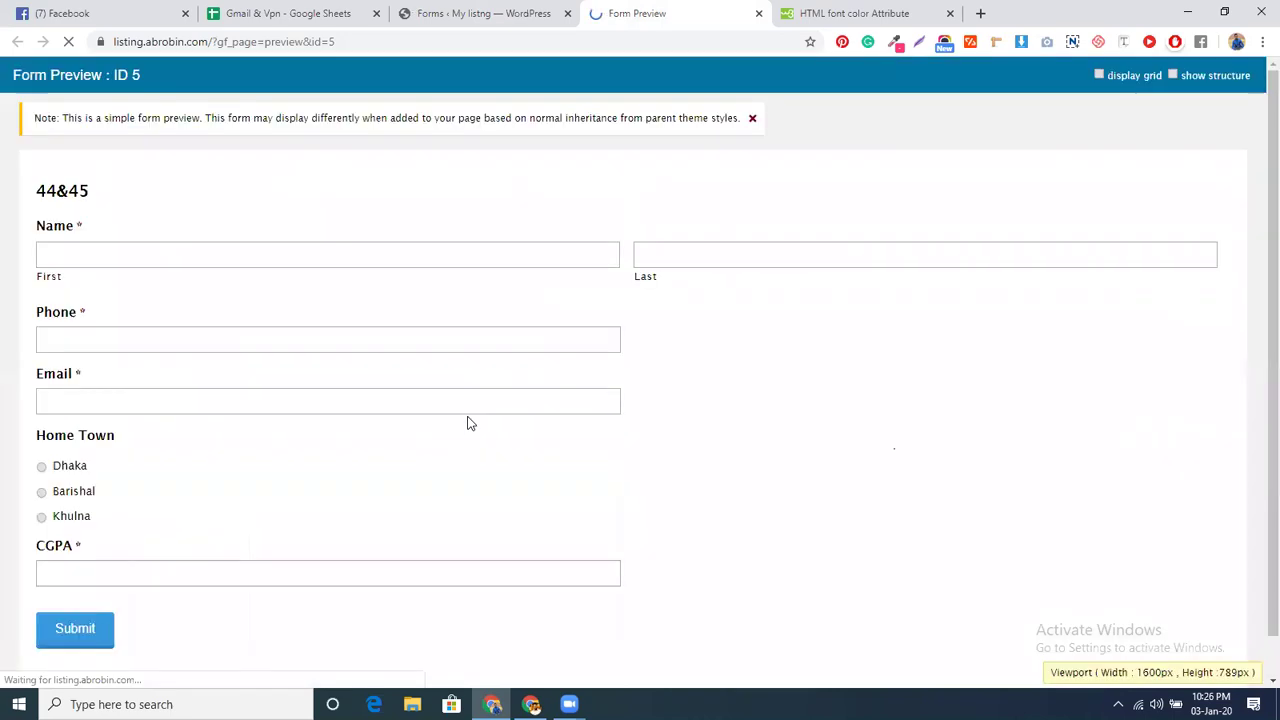
click(48, 424)
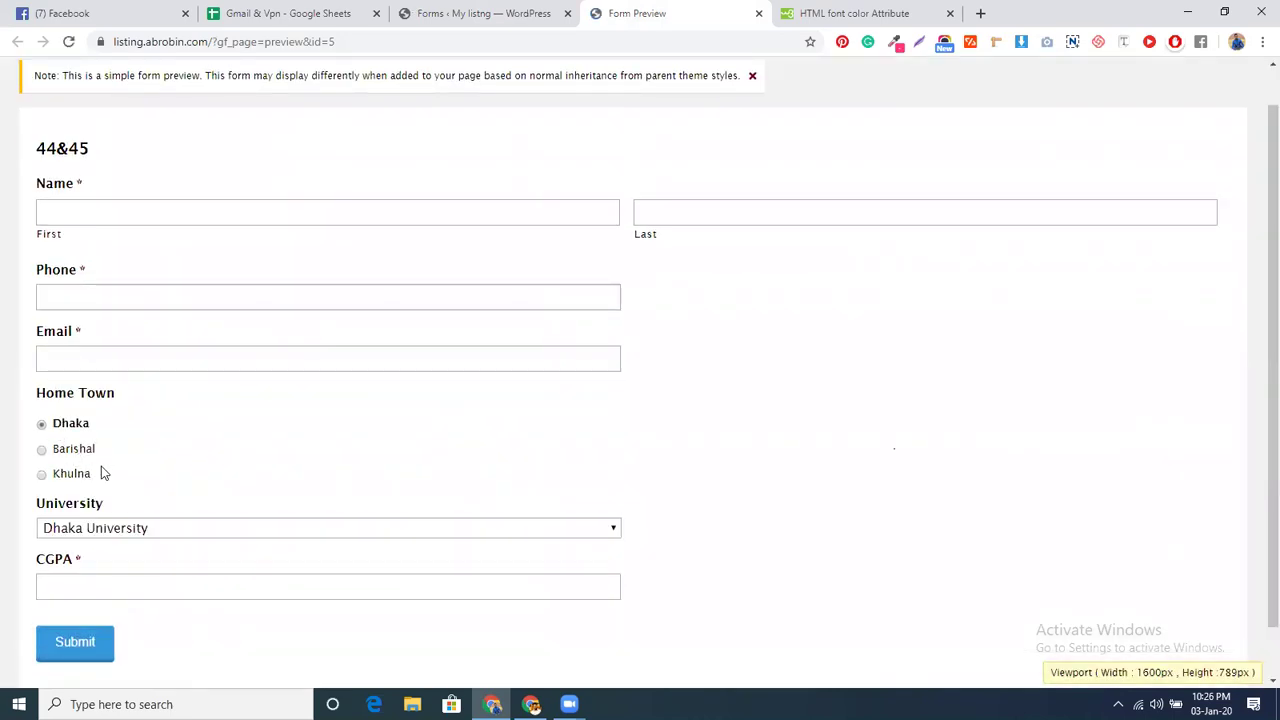
click(103, 580)
text(4)
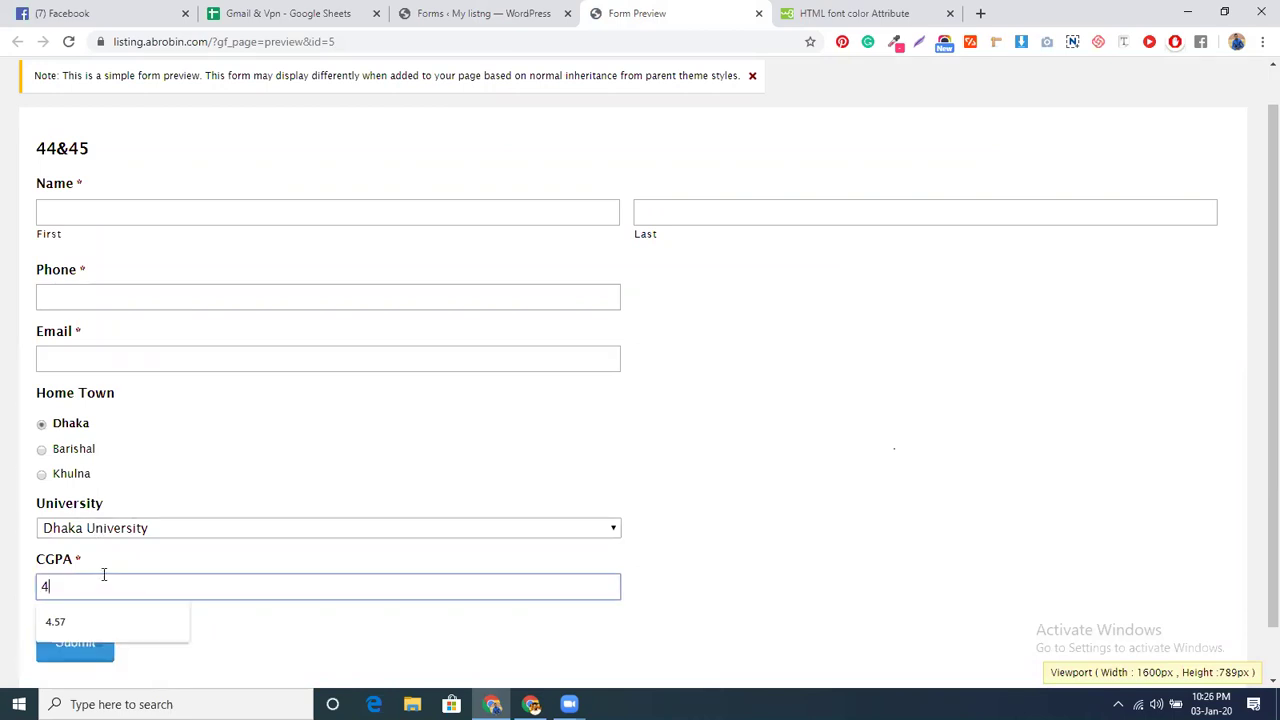
text(.5)
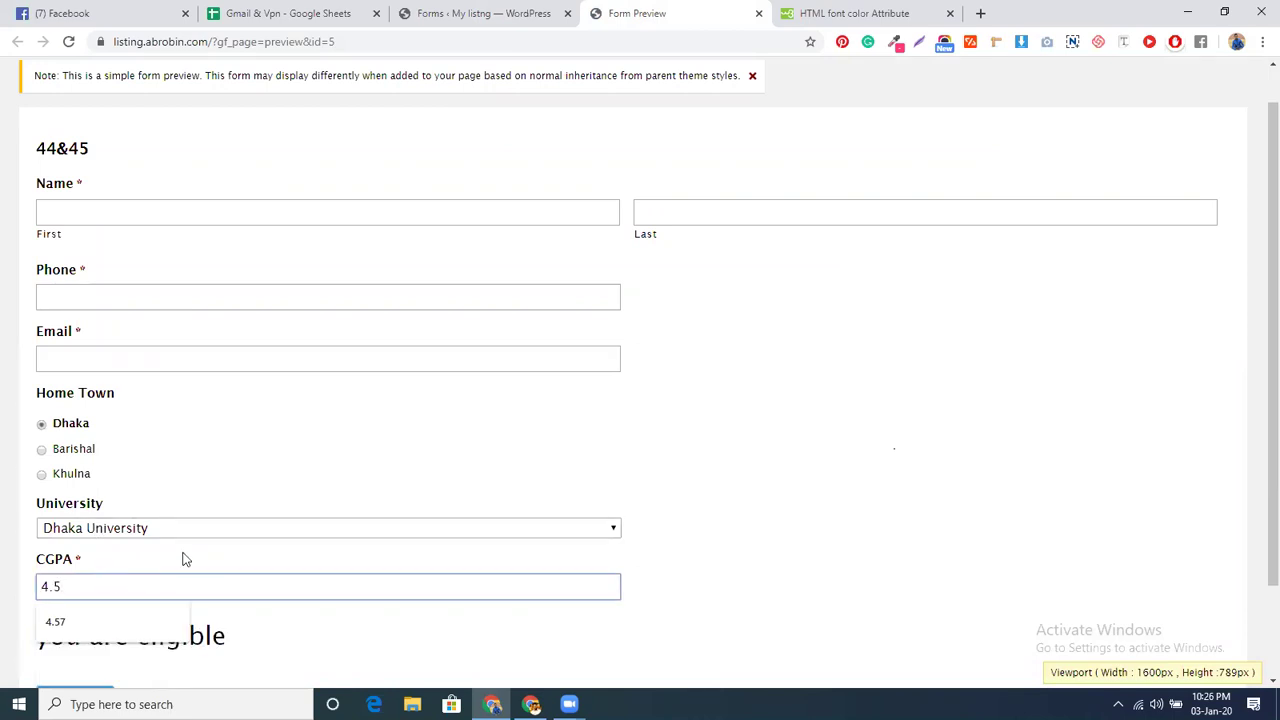
- Change the CGPA to 3.5 to confirm 'you are not eligible', then return to the editor
click(105, 588)
drag(47, 586, 40, 586)
text(3)
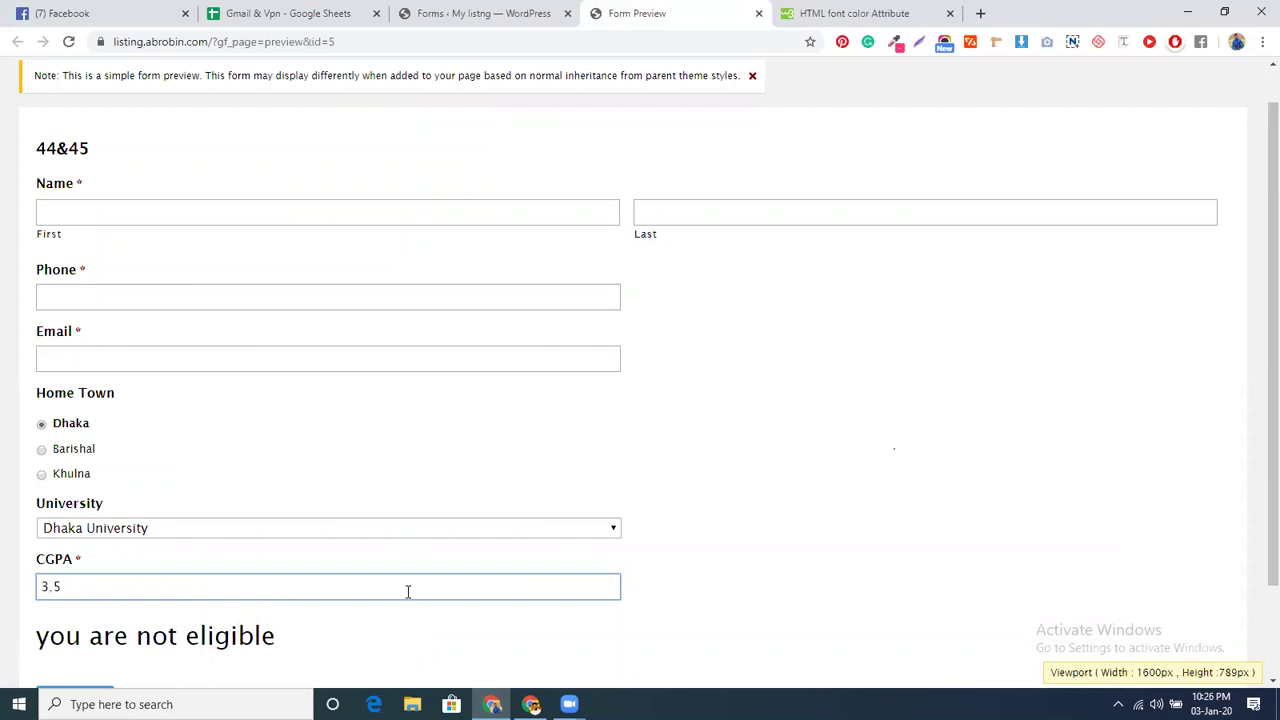
scroll(412, 592, down, 2)
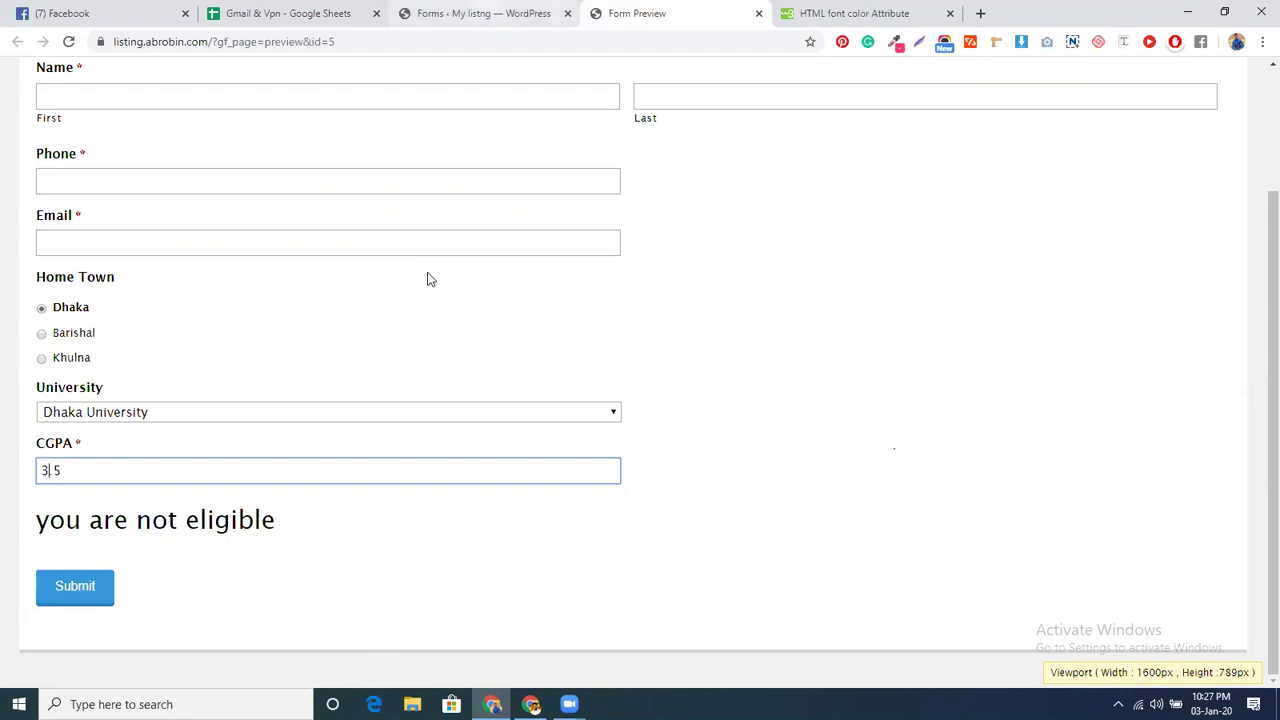
key(ctrl+shift+Tab)
scroll(345, 590, down, 7)
- Open the 'not eligible' HTML block (field 9) settings, then bring up the W3Schools font colour page
scroll(349, 580, down, 2)
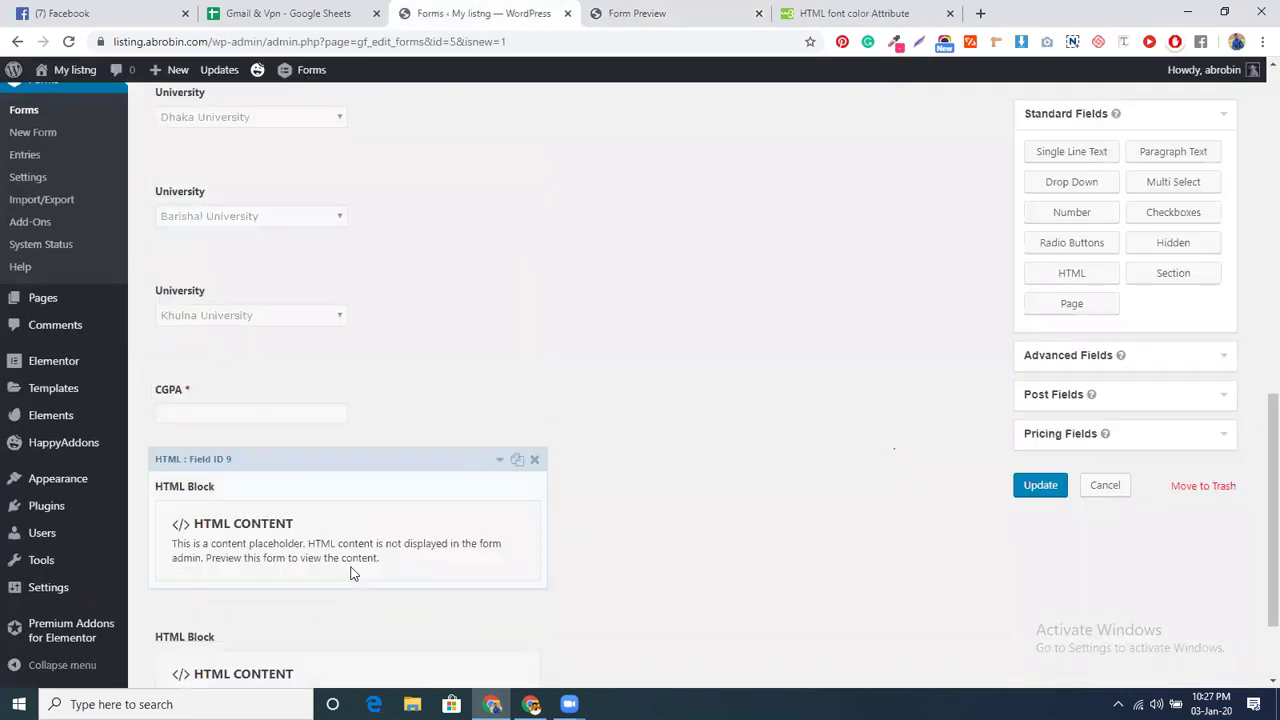
click(355, 538)
scroll(240, 508, down, 2)
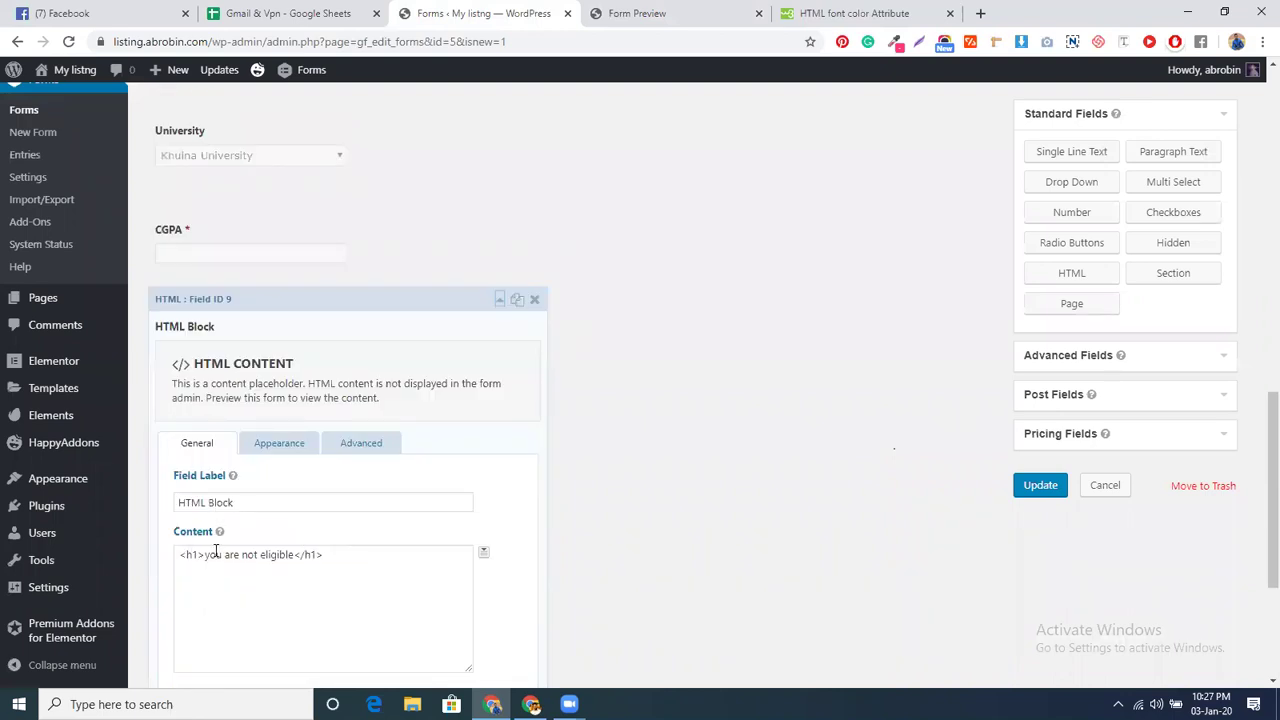
click(815, 7)
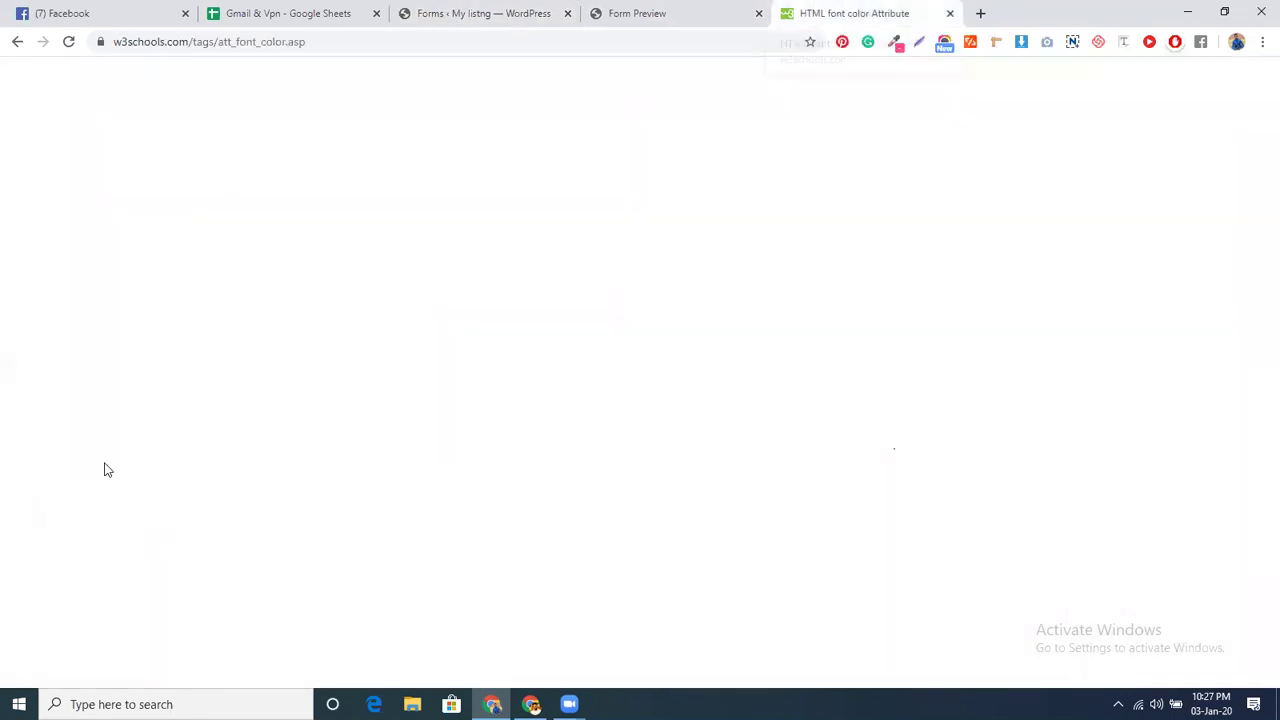
scroll(274, 134, up, 3)
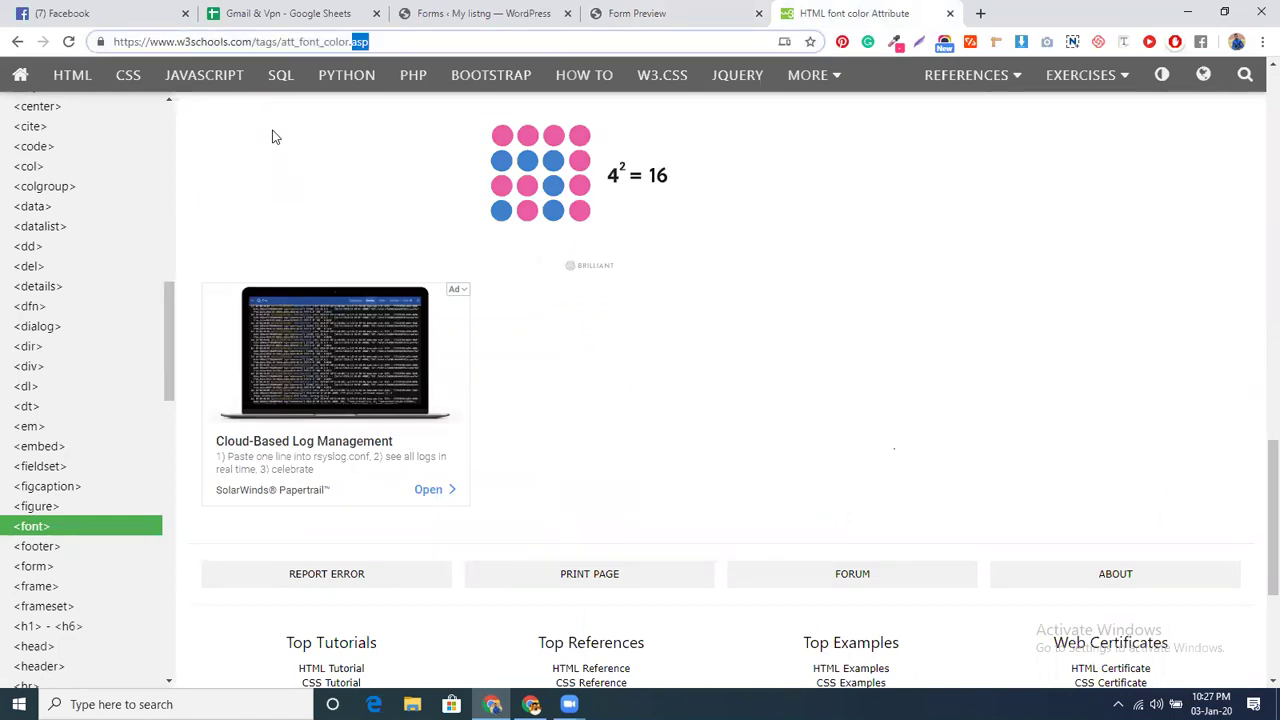
- Google 'html font size and color', expand the first People also ask answer, then reopen the preview
key(ctrl+l)
text(html)
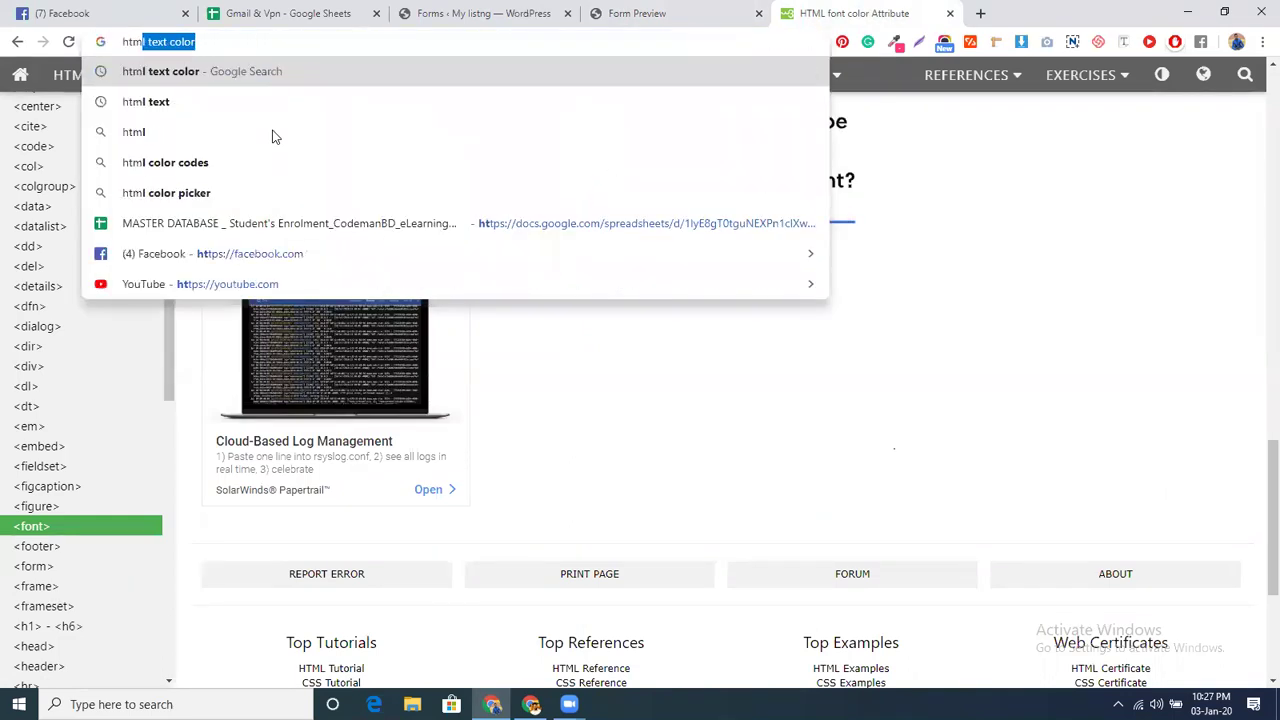
text( font si)
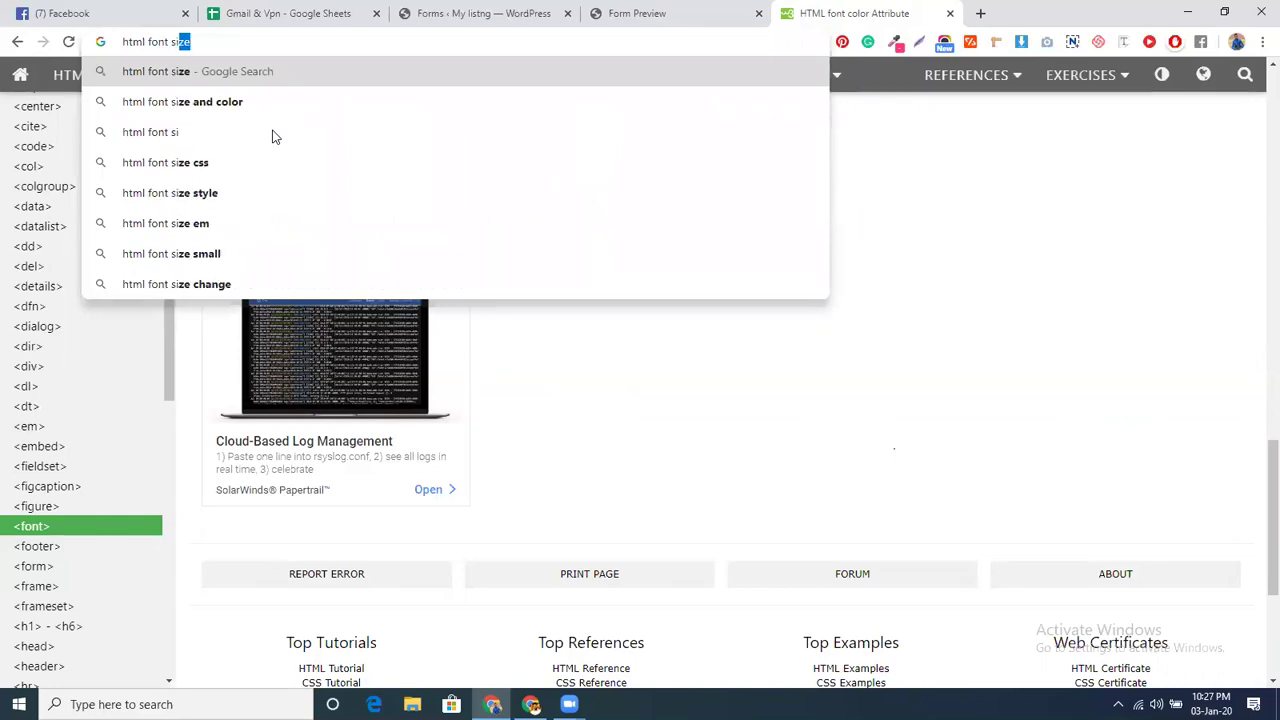
click(401, 97)
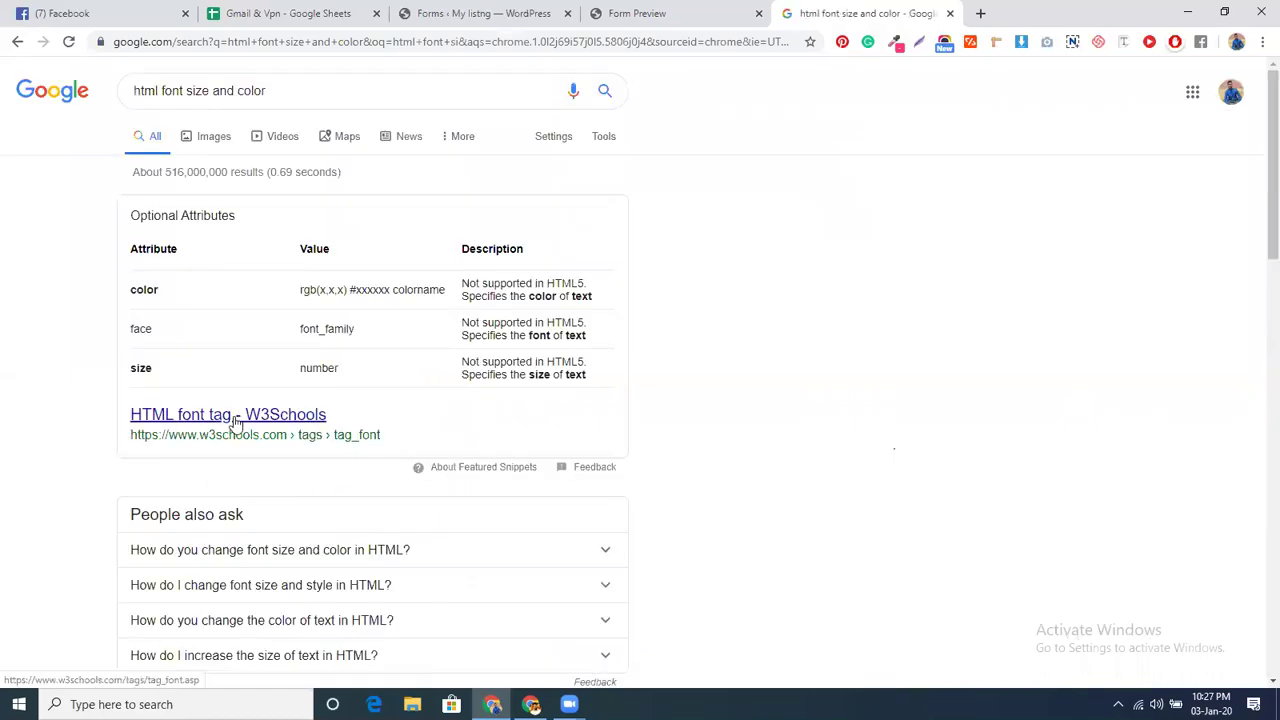
scroll(235, 420, down, 2)
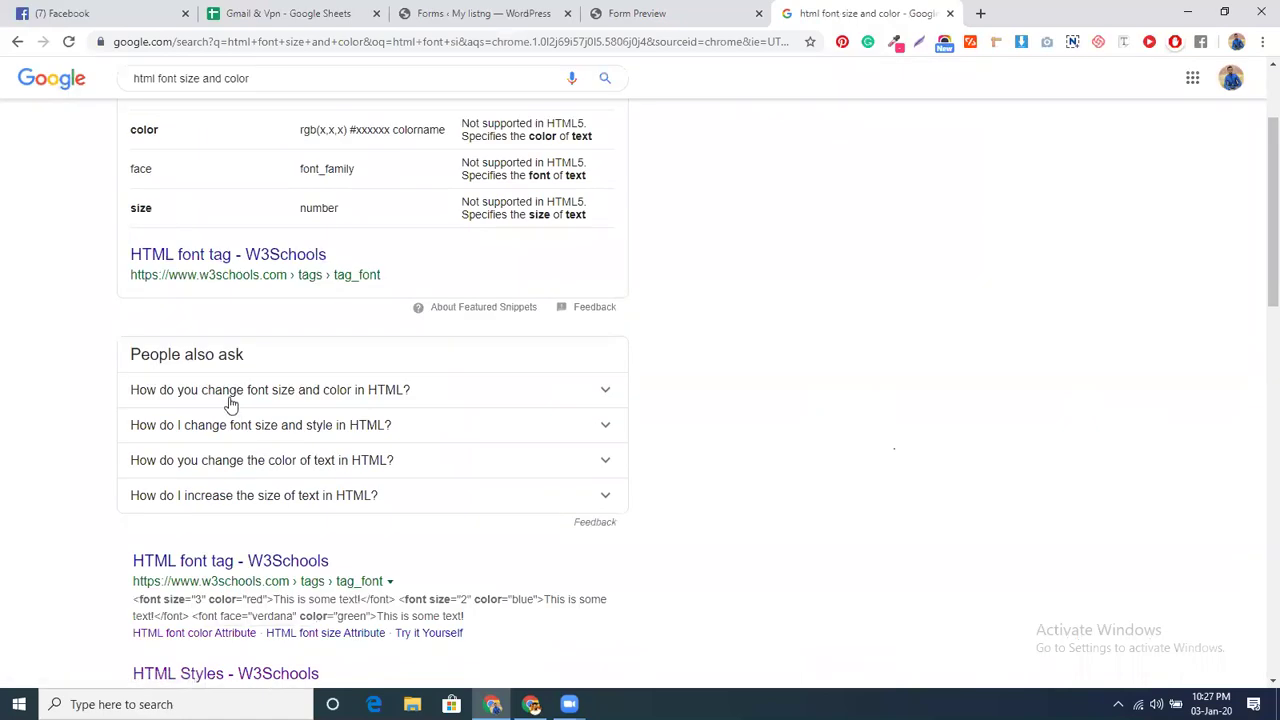
click(230, 398)
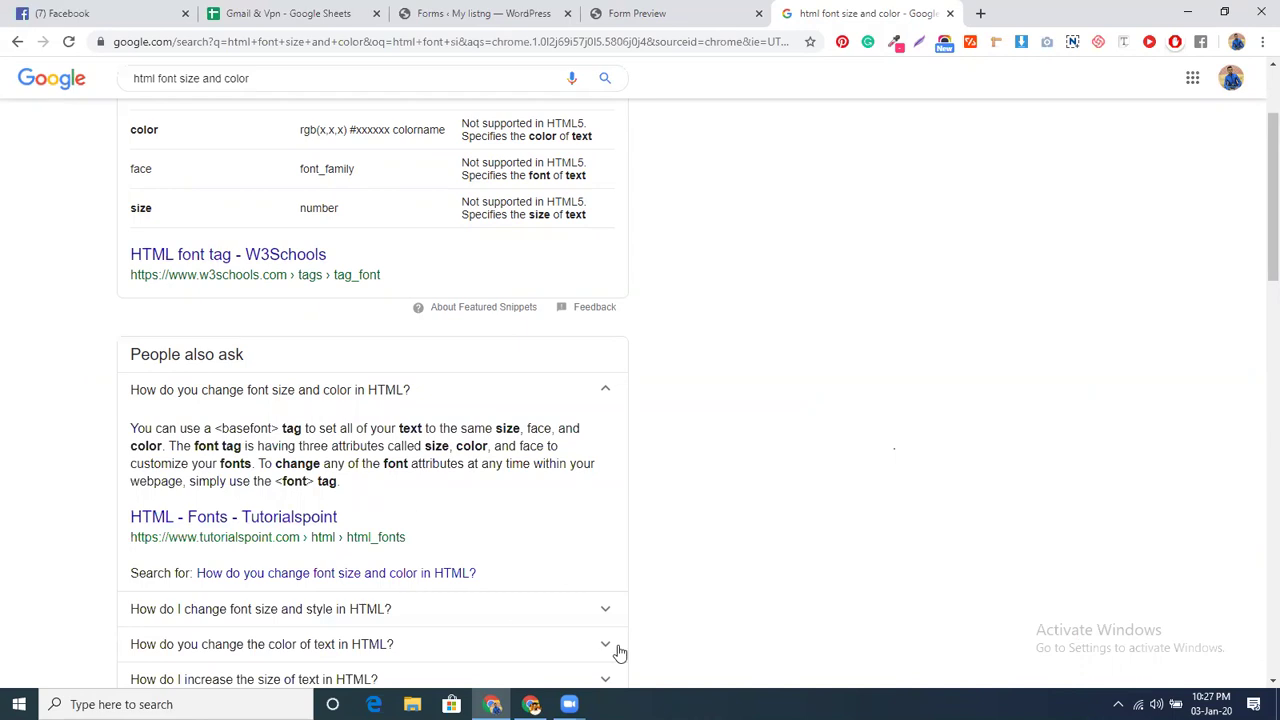
scroll(528, 498, up, 2)
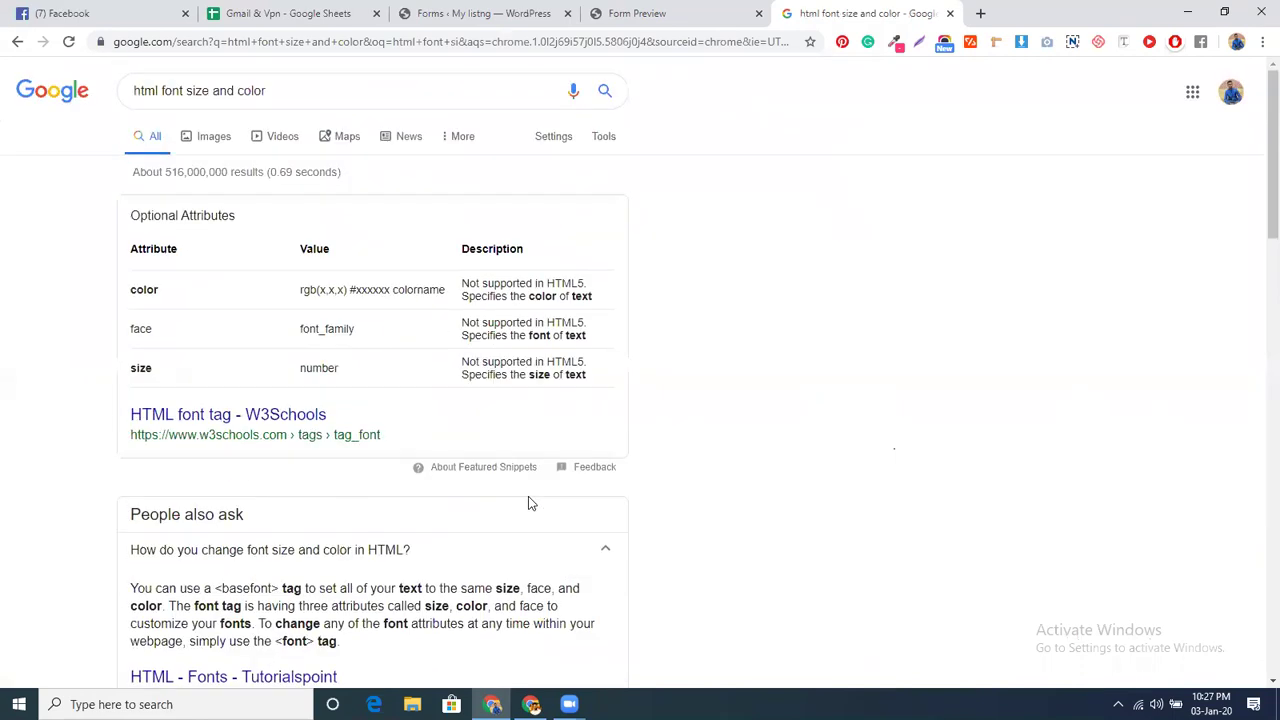
click(655, 8)
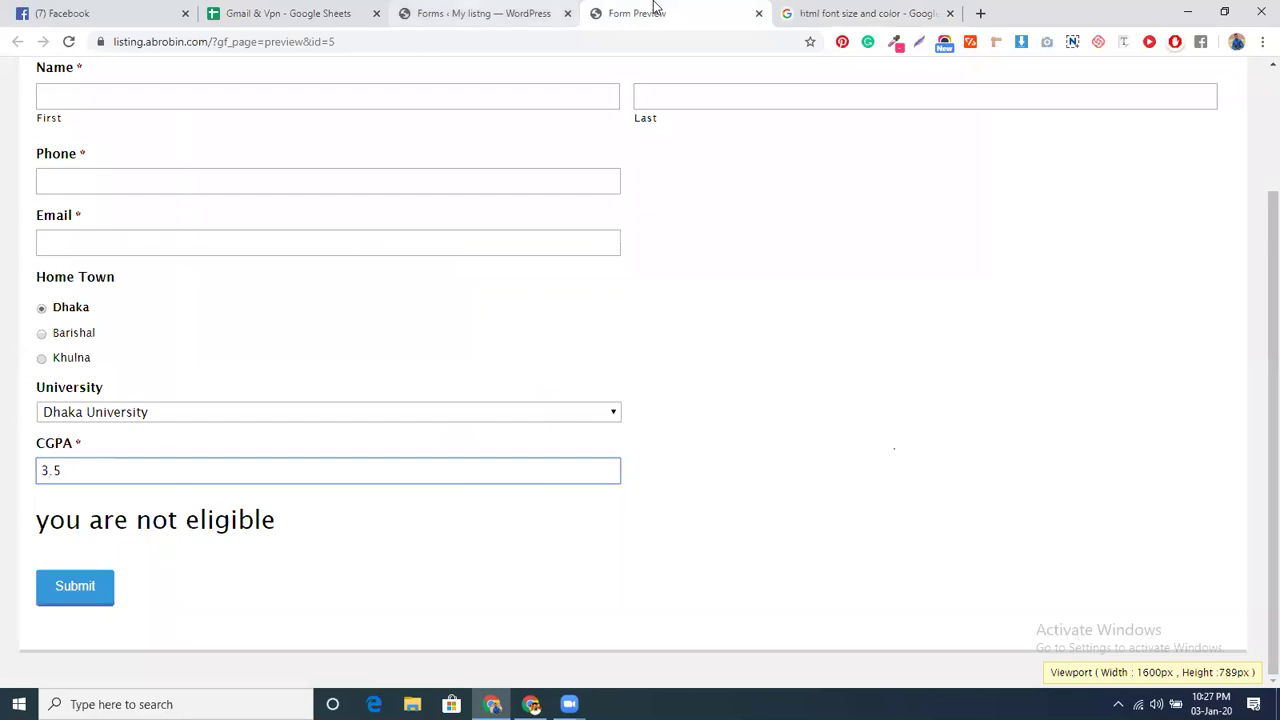
- Return to the 'Forms ‹ My listng — WordPress' tab and scroll to the top of the 44&45 editor
click(480, 13)
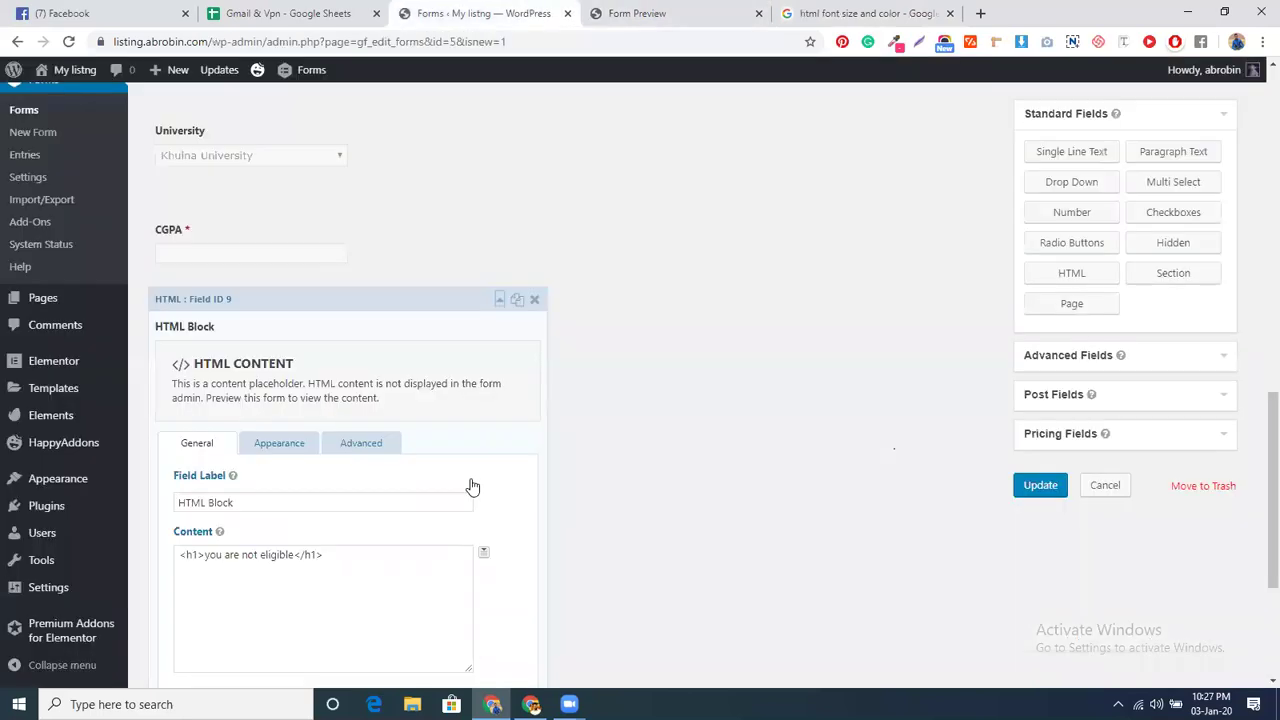
scroll(335, 365, up, 5)
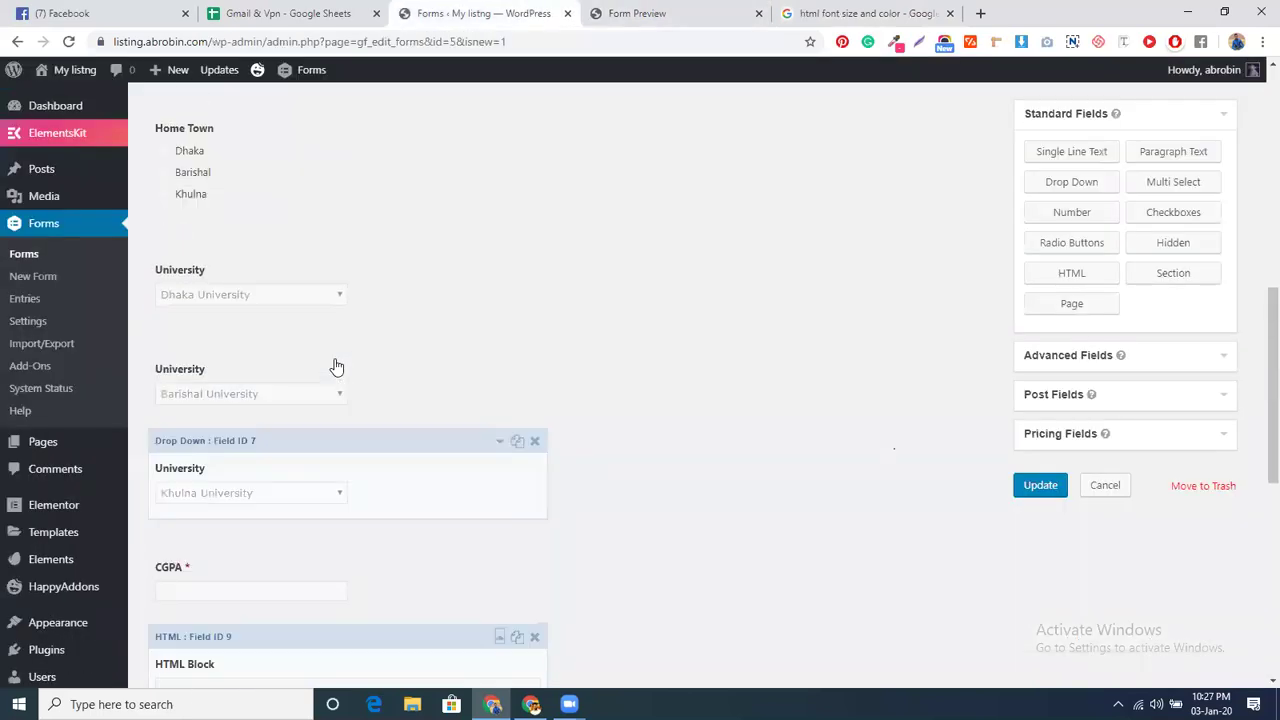
scroll(335, 363, up, 3)
scroll(460, 440, down, 4)
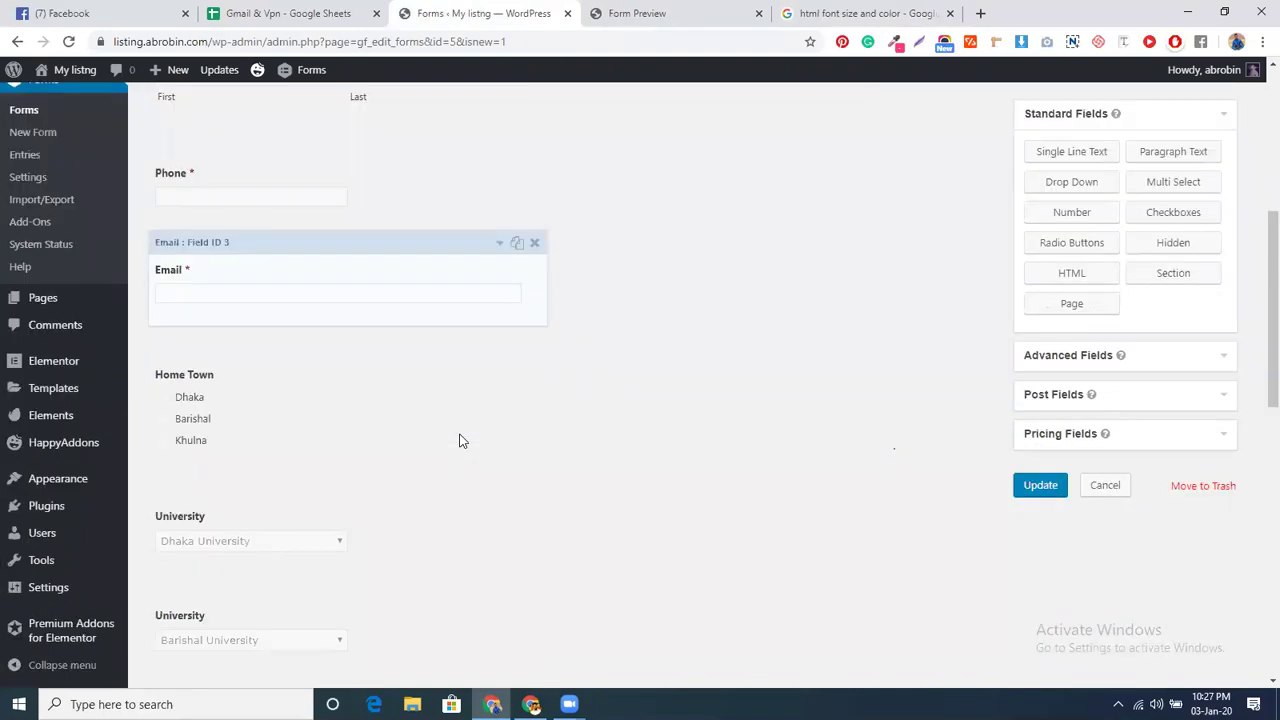
scroll(460, 440, up, 1)
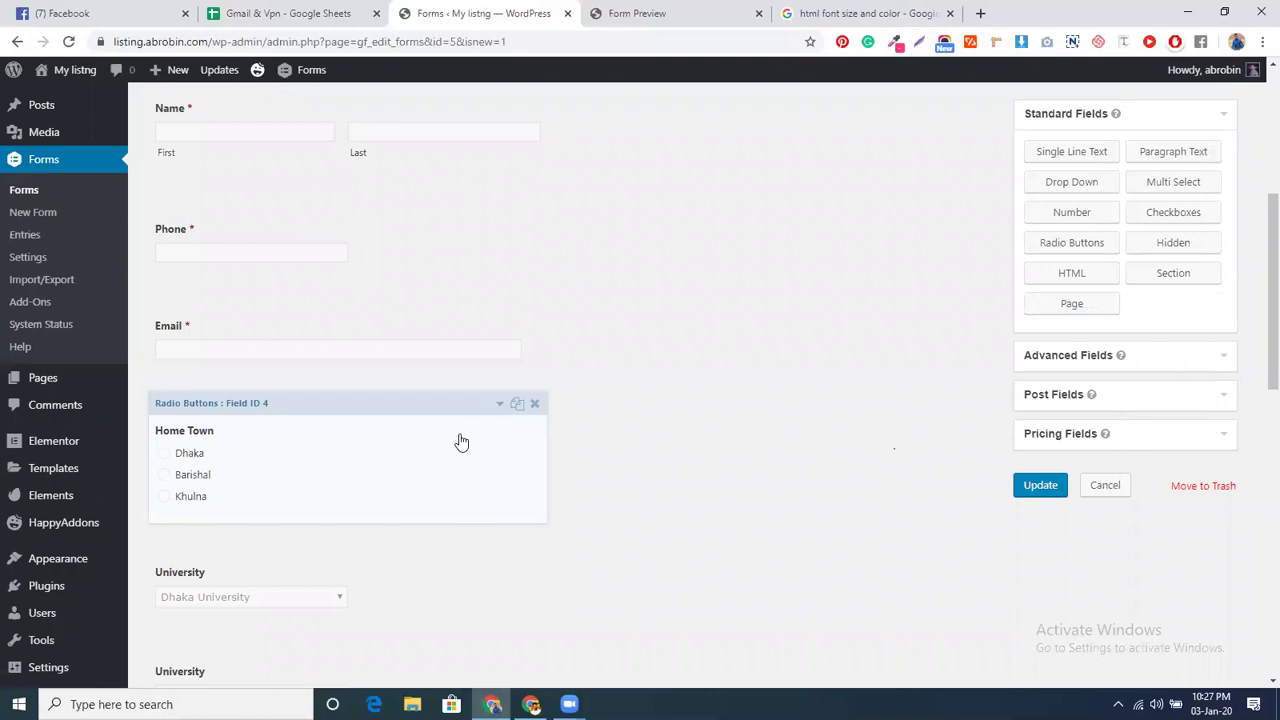
scroll(461, 441, up, 3)
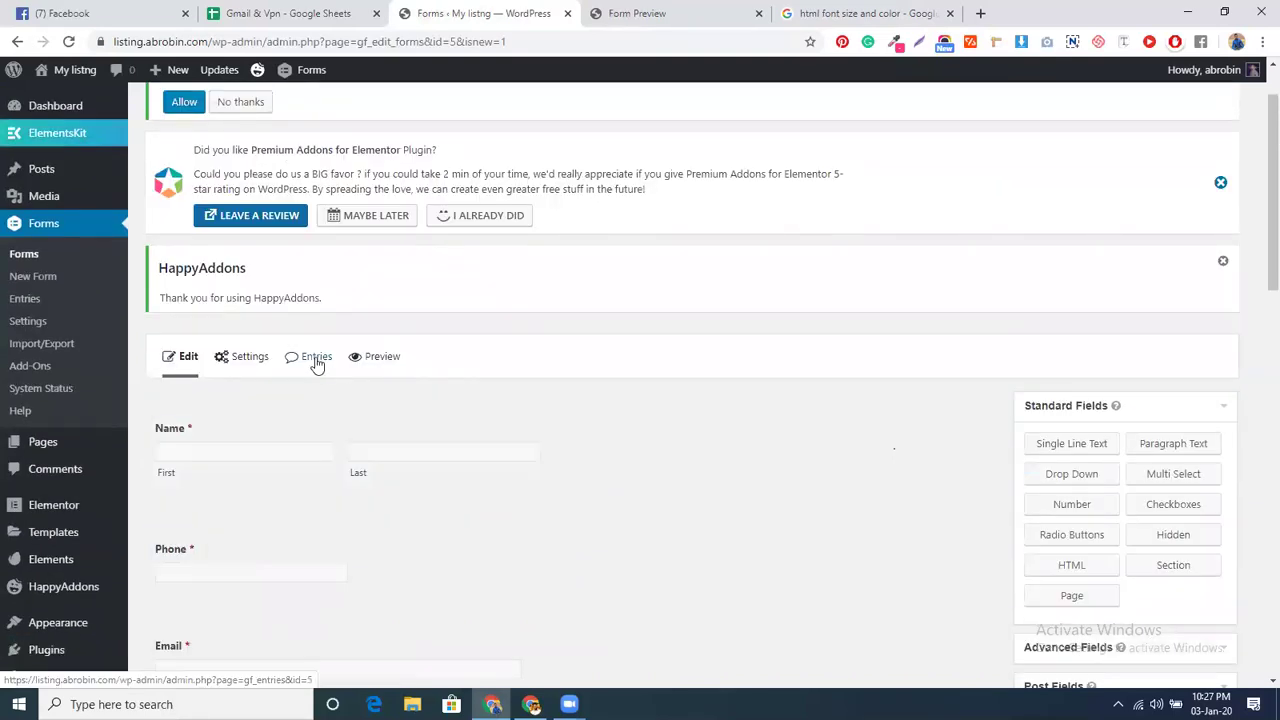
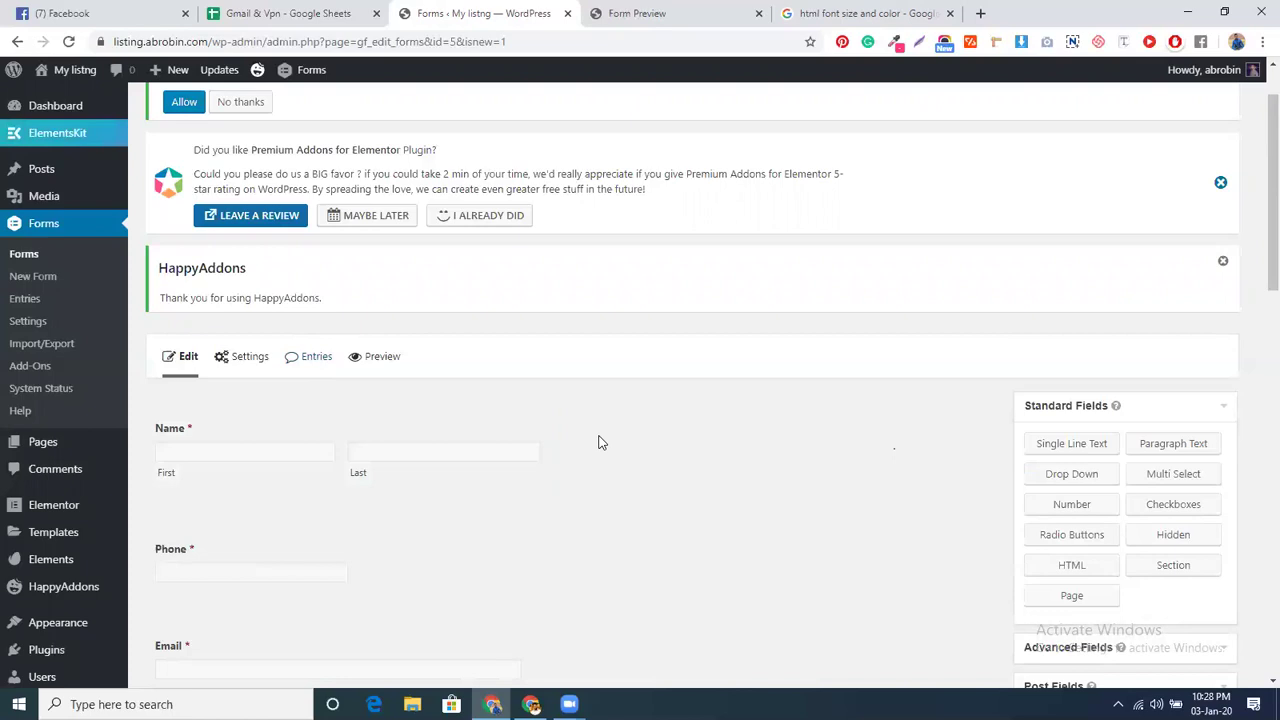
- Open the Form Settings page for the 44&45 form from the Settings menu
mouse_move(248, 364)
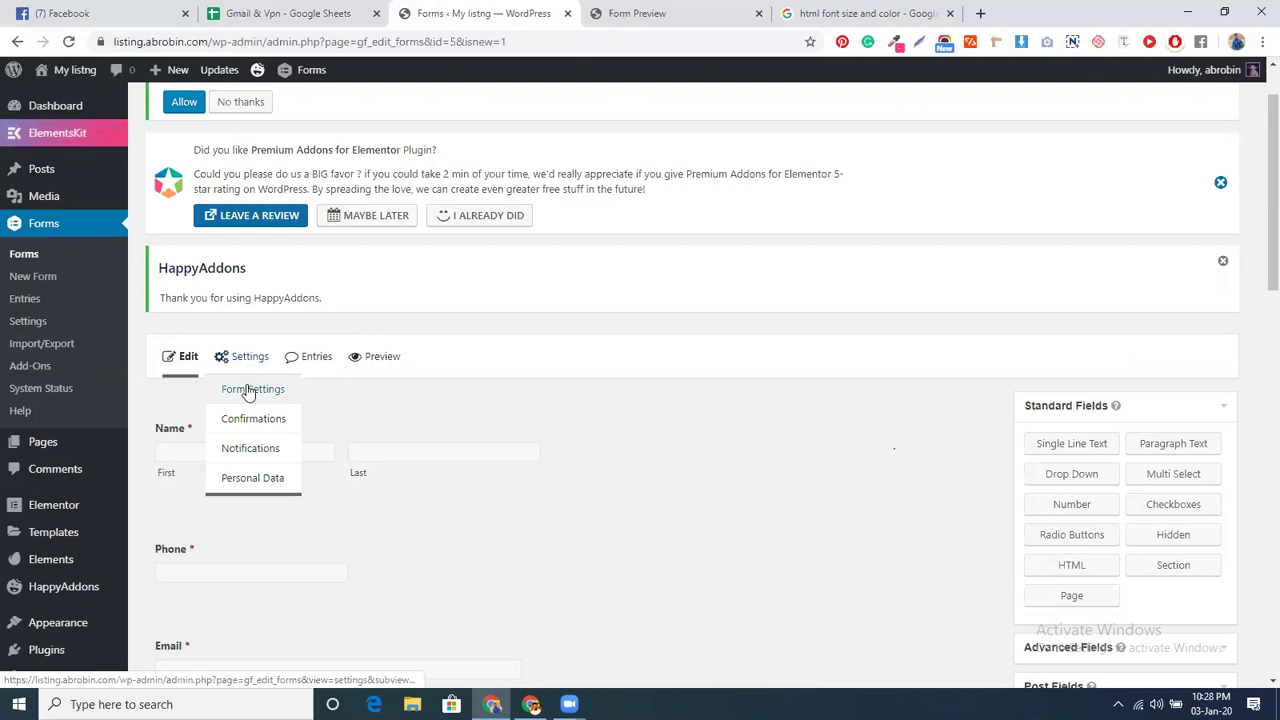
click(249, 393)
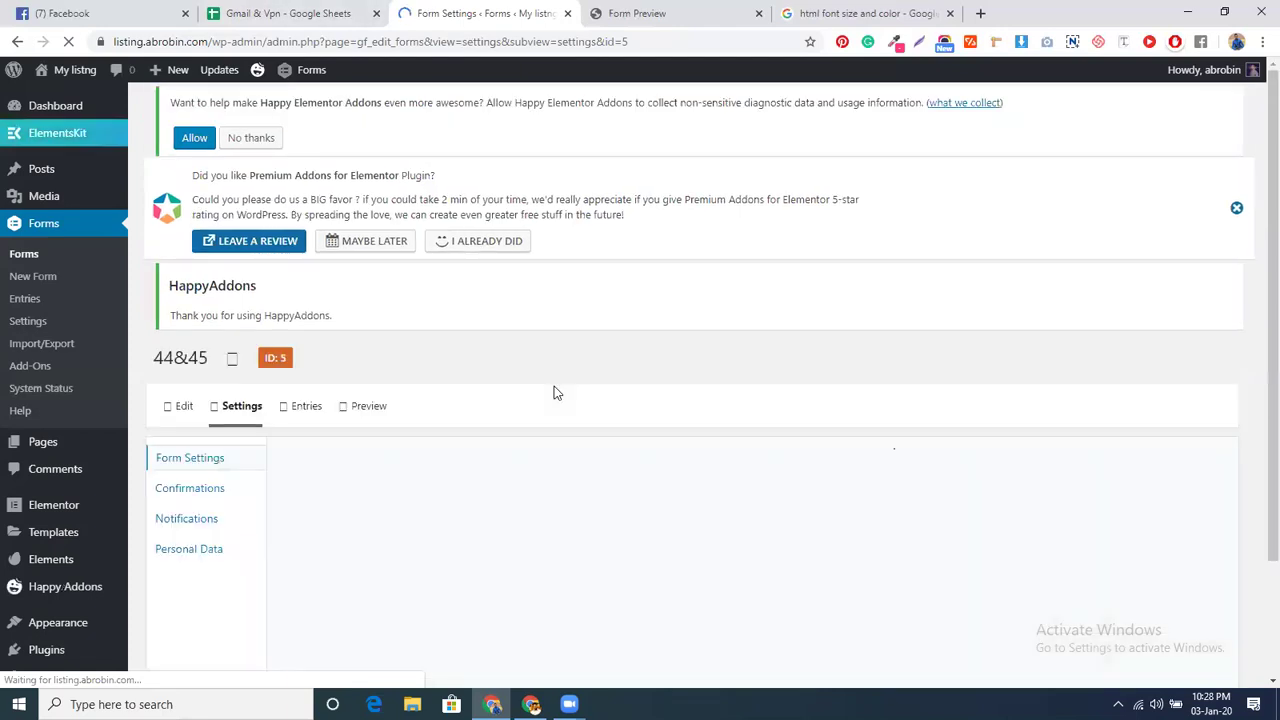
- Enable conditional logic on the Submit button, with the rule checking the CGPA field
scroll(534, 386, down, 2)
scroll(534, 386, down, 5)
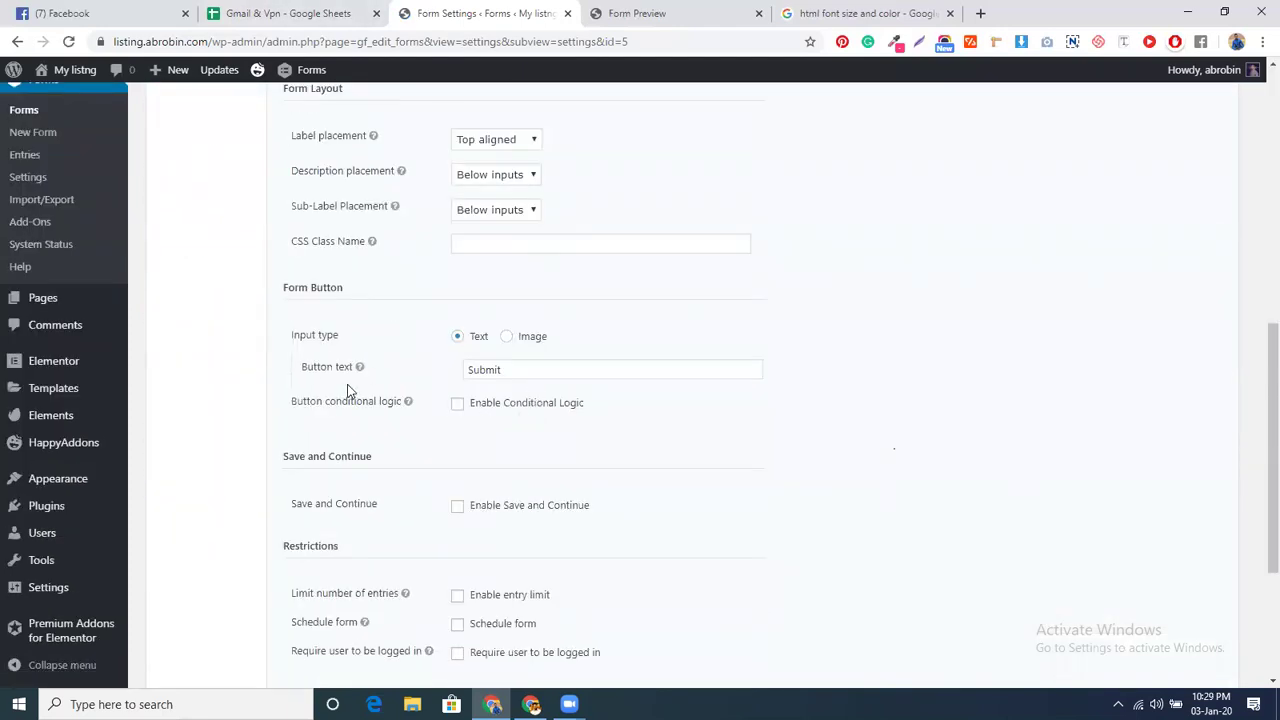
click(652, 13)
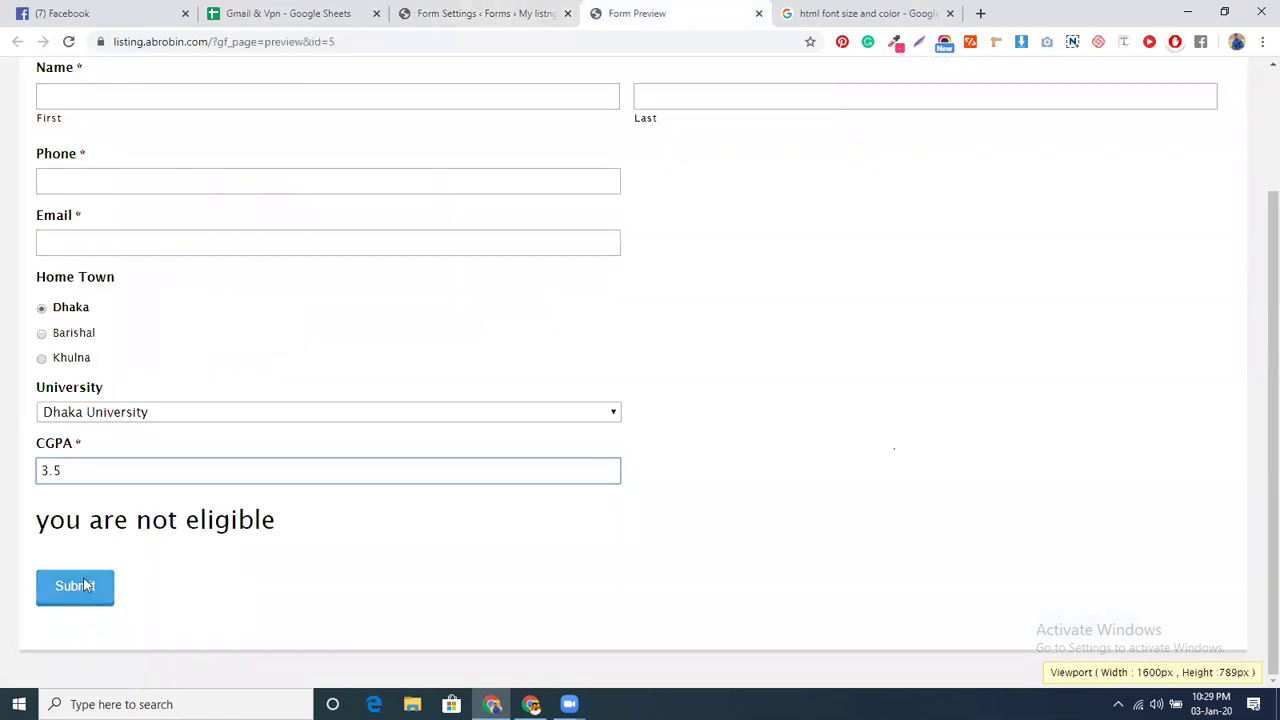
click(445, 13)
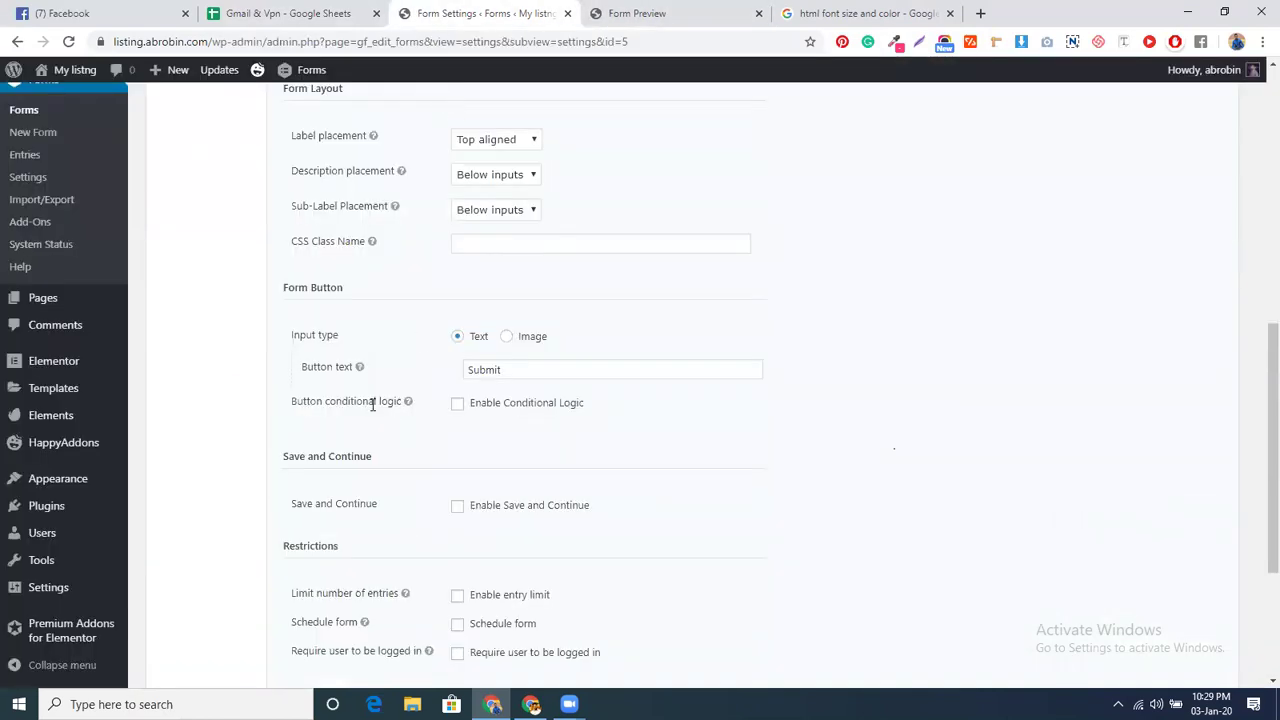
click(457, 404)
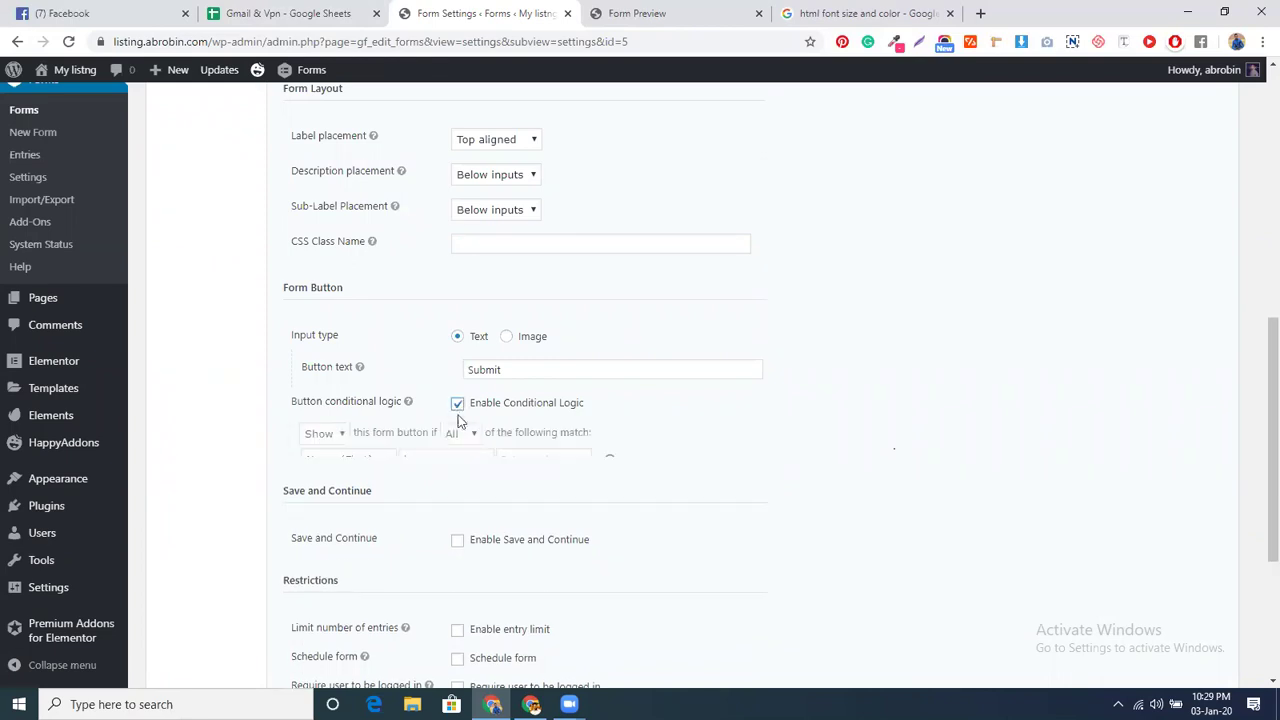
click(360, 459)
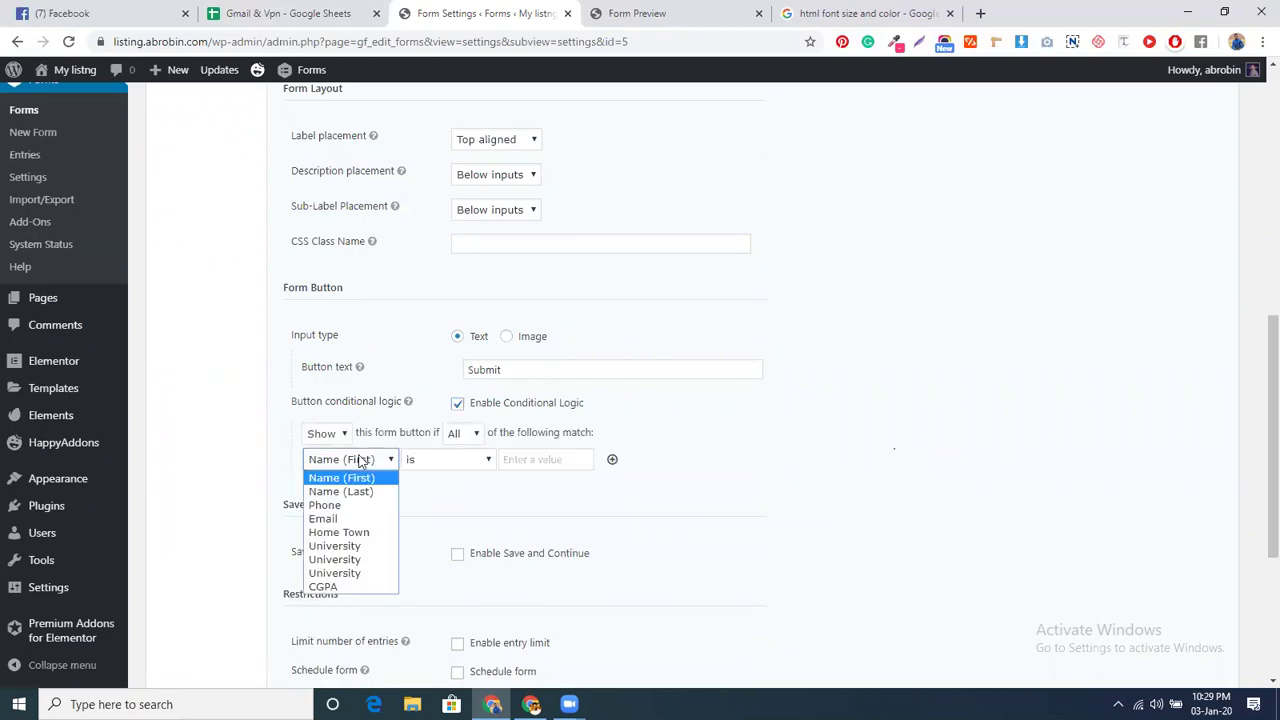
click(350, 587)
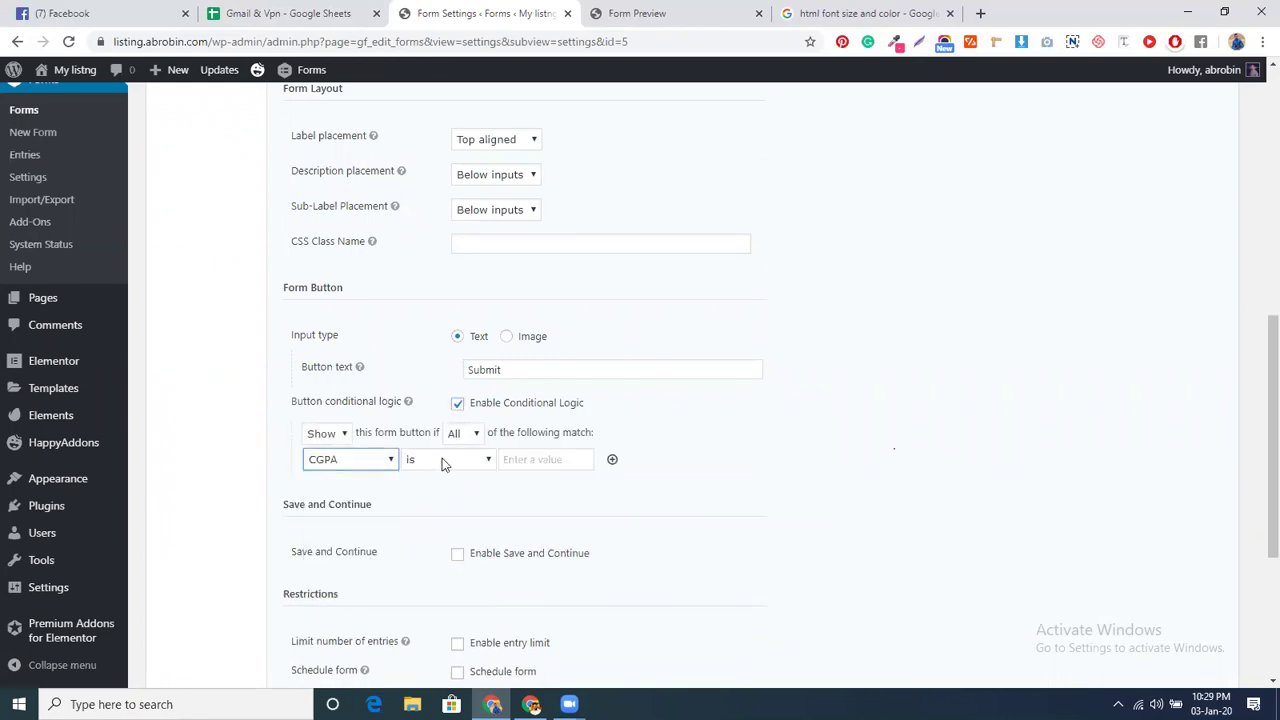
- Set the rule to 'greater than 4' and save the form settings
click(477, 462)
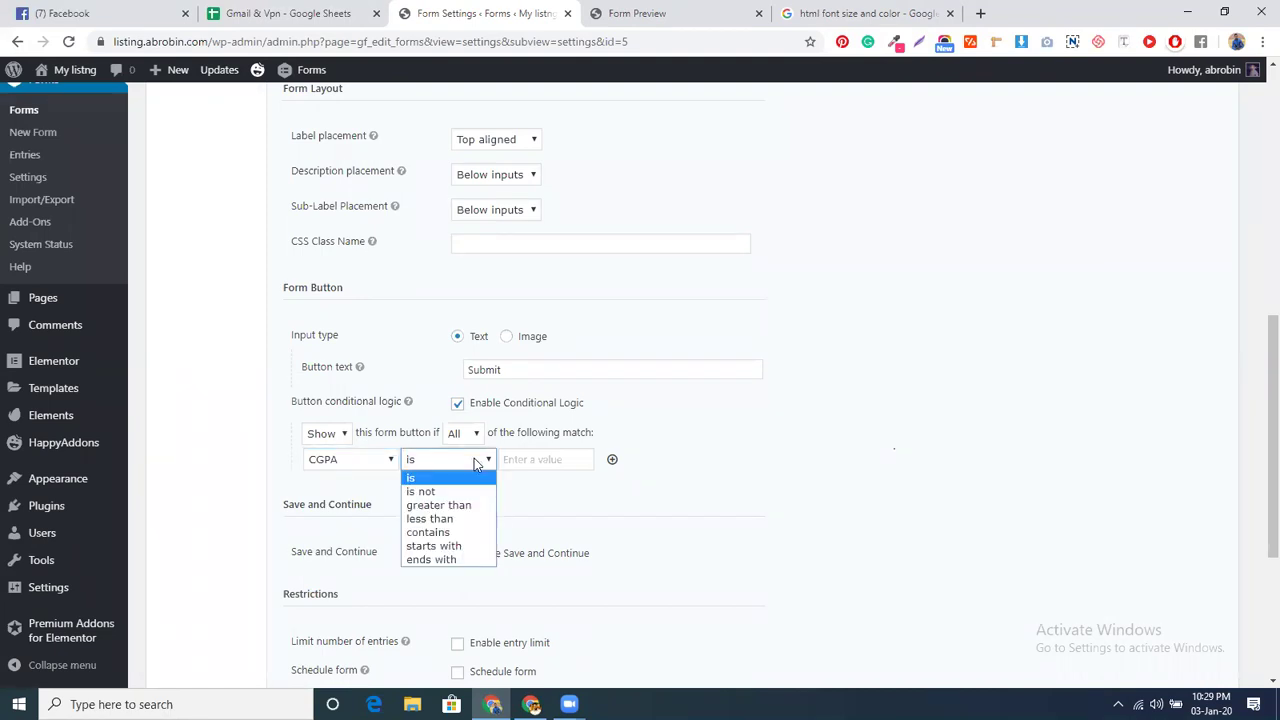
click(467, 506)
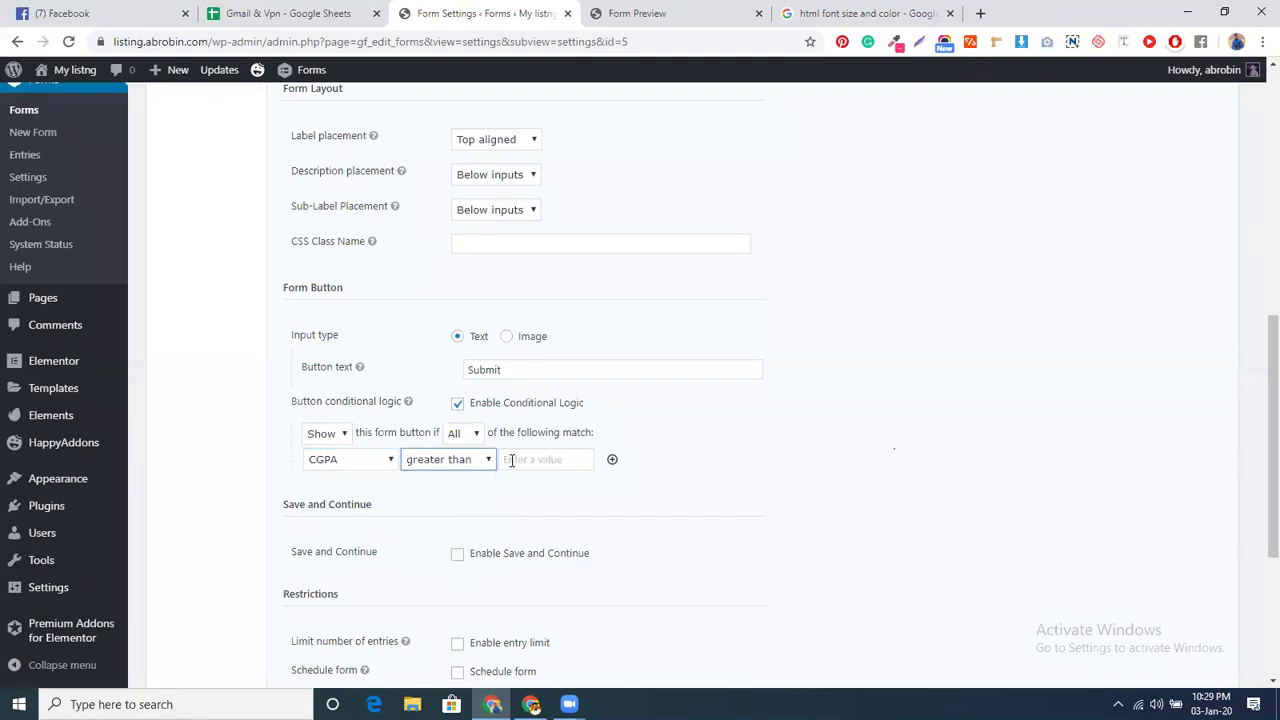
click(513, 461)
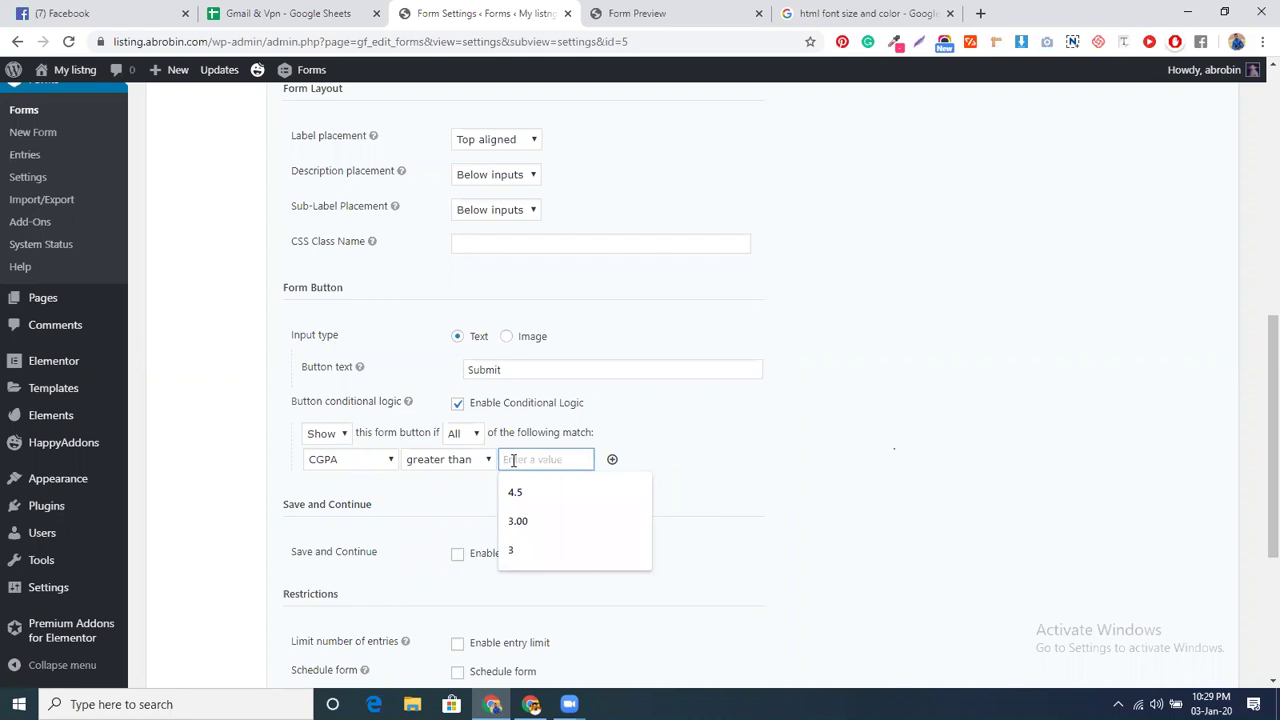
text(4)
click(469, 488)
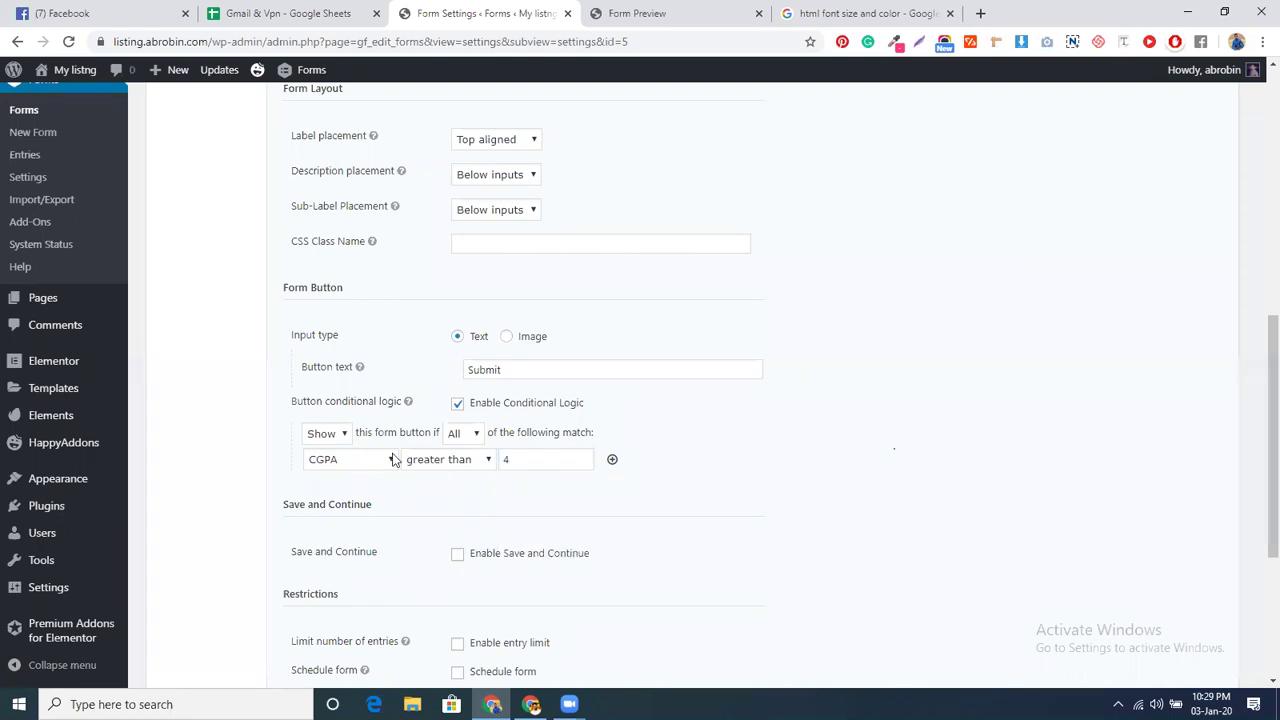
scroll(491, 500, down, 3)
click(348, 564)
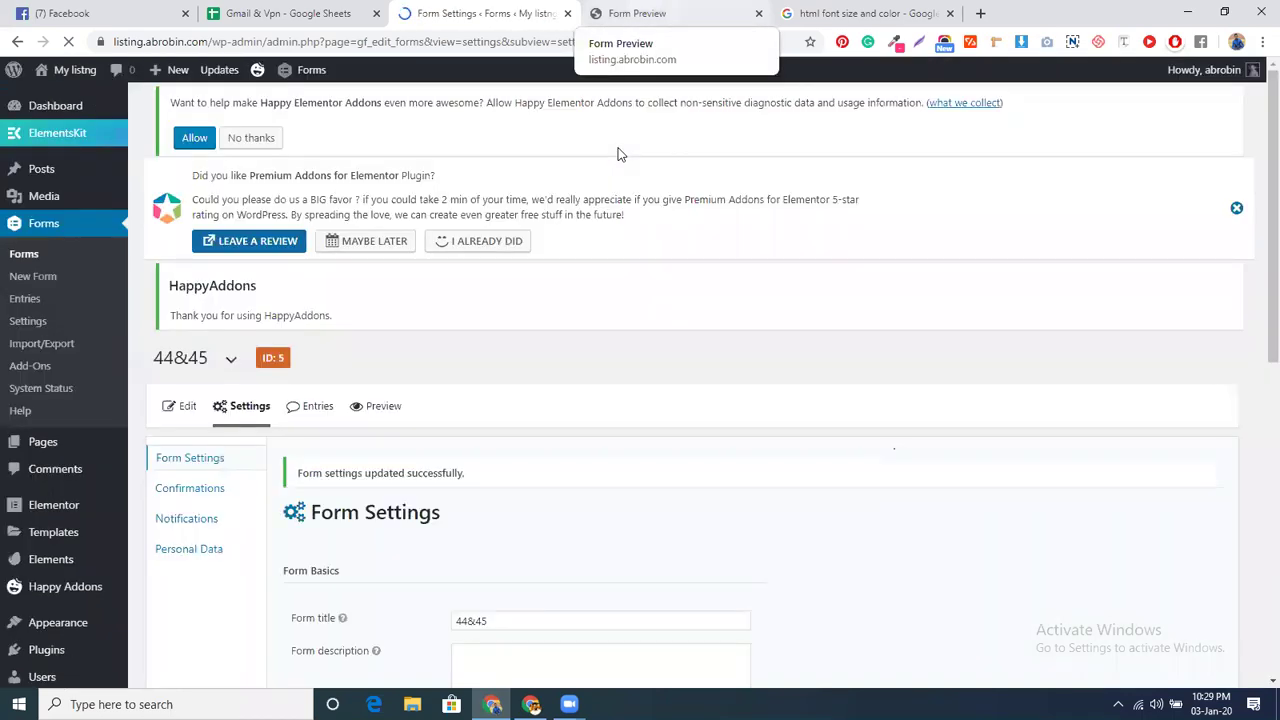
- Reload the form preview and autofill the first name, last name, phone and email fields
key(ctrl+Tab)
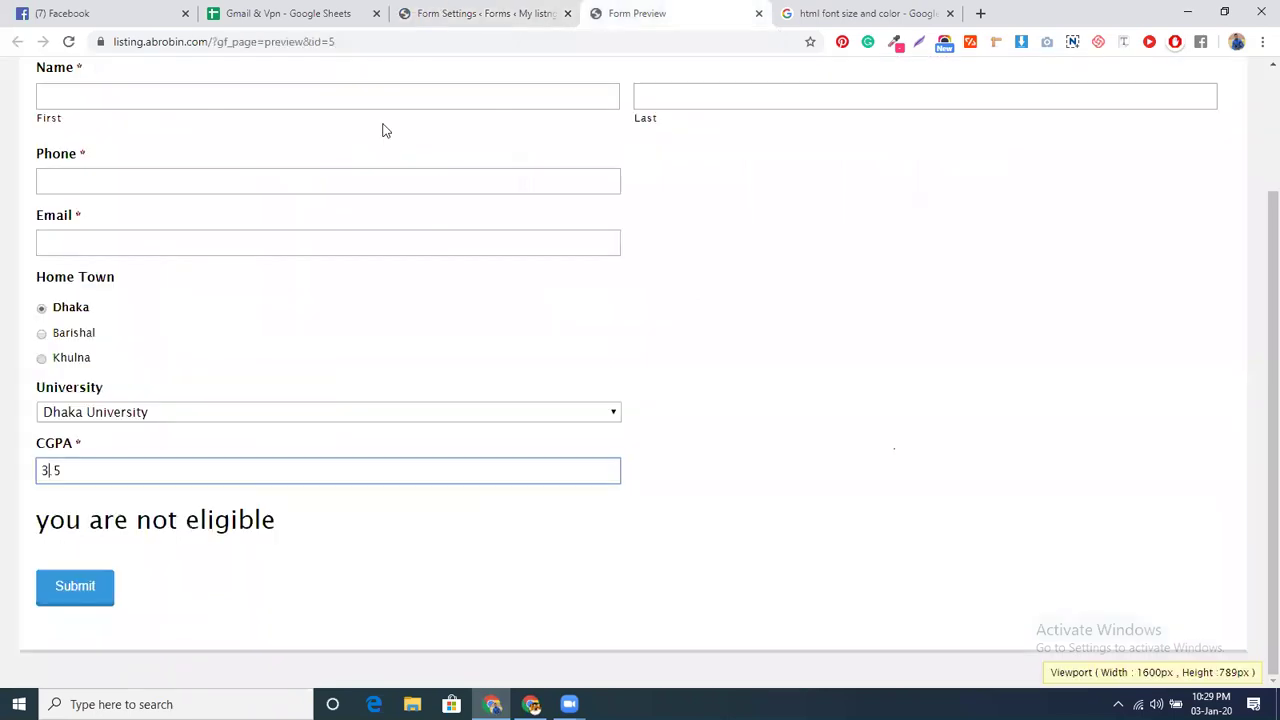
key(F5)
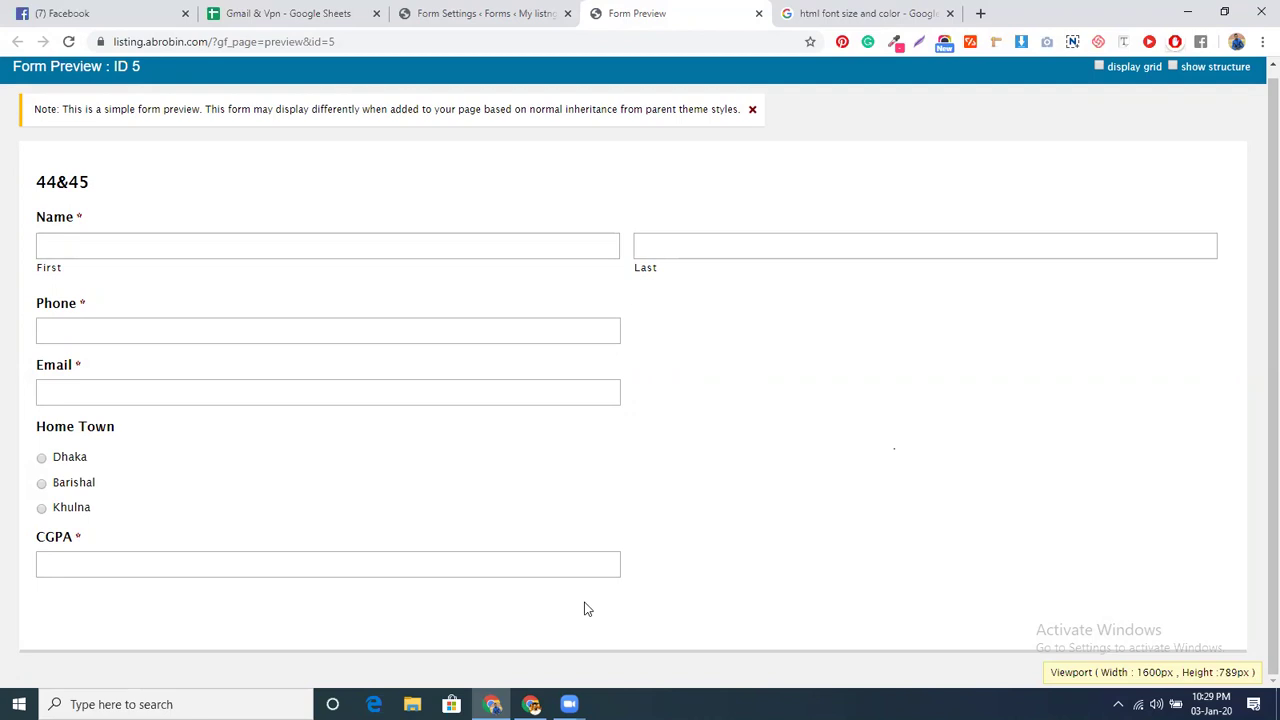
click(191, 250)
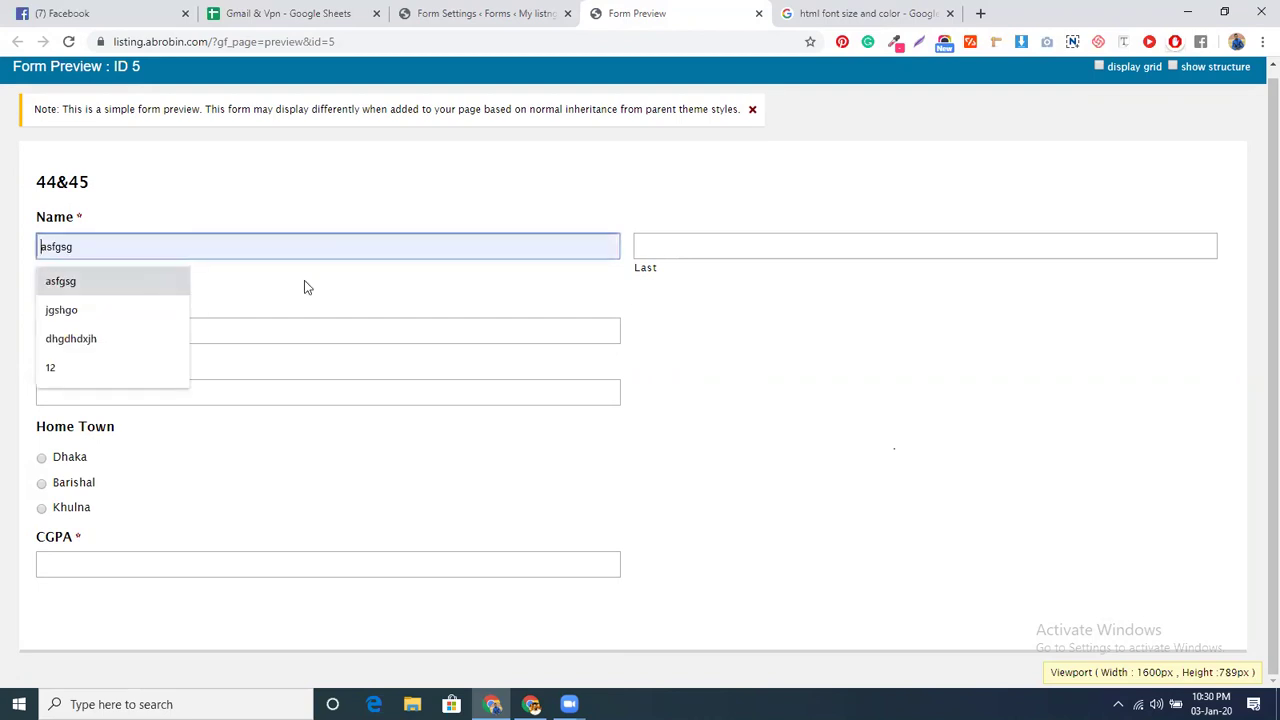
key(Return)
click(737, 240)
key(Down)
key(Return)
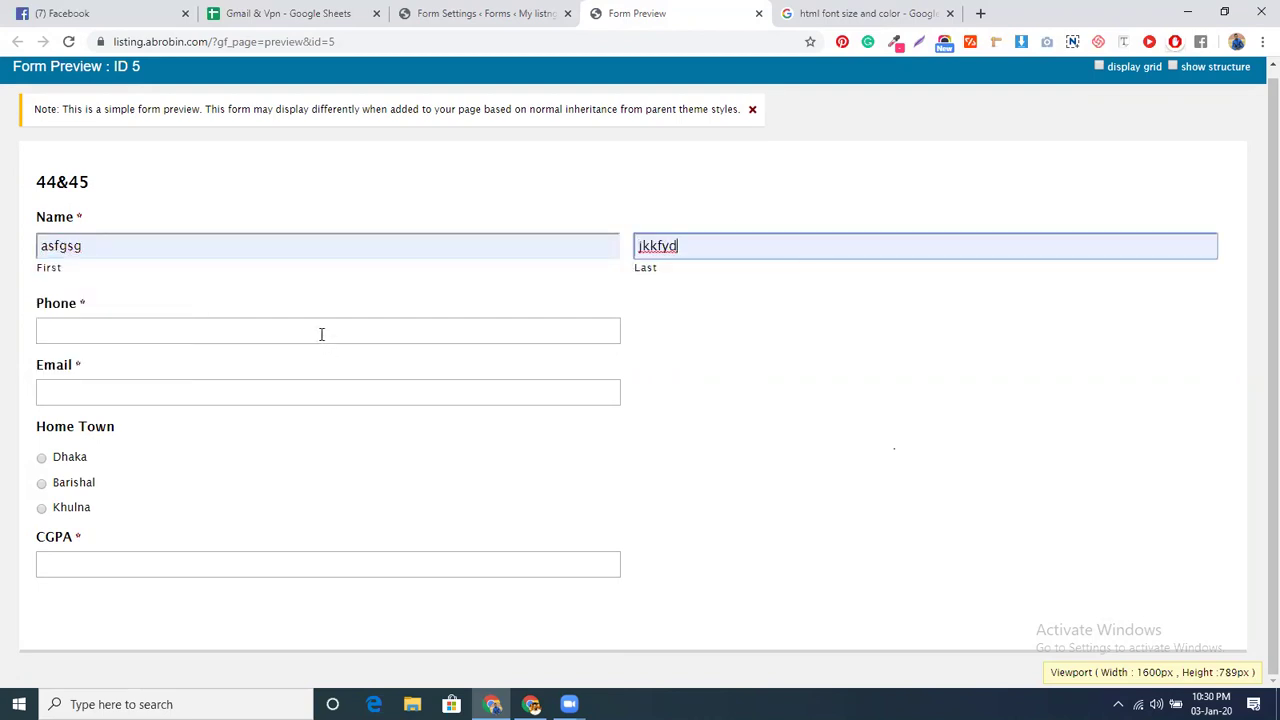
click(321, 334)
click(171, 393)
click(171, 396)
click(160, 428)
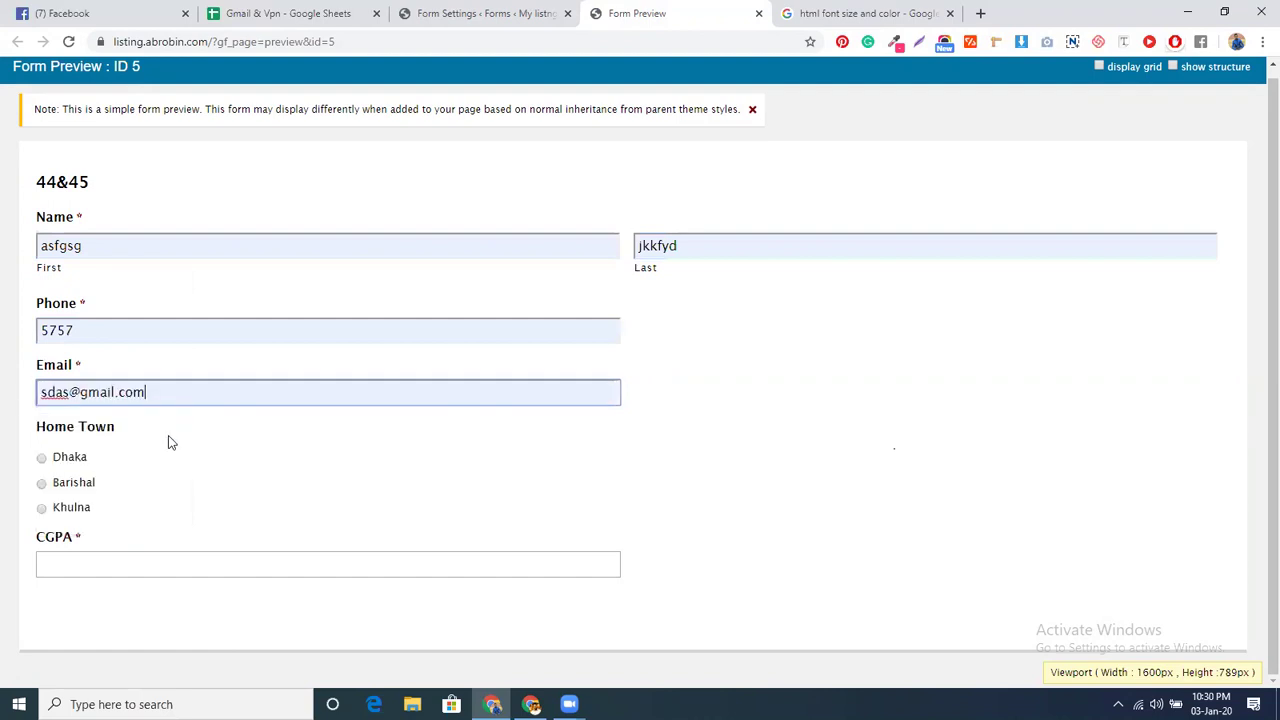
- Choose Dhaka and Dhaka University, enter CGPA 3, then clear it
click(54, 463)
click(134, 562)
click(235, 580)
click(230, 614)
text(3)
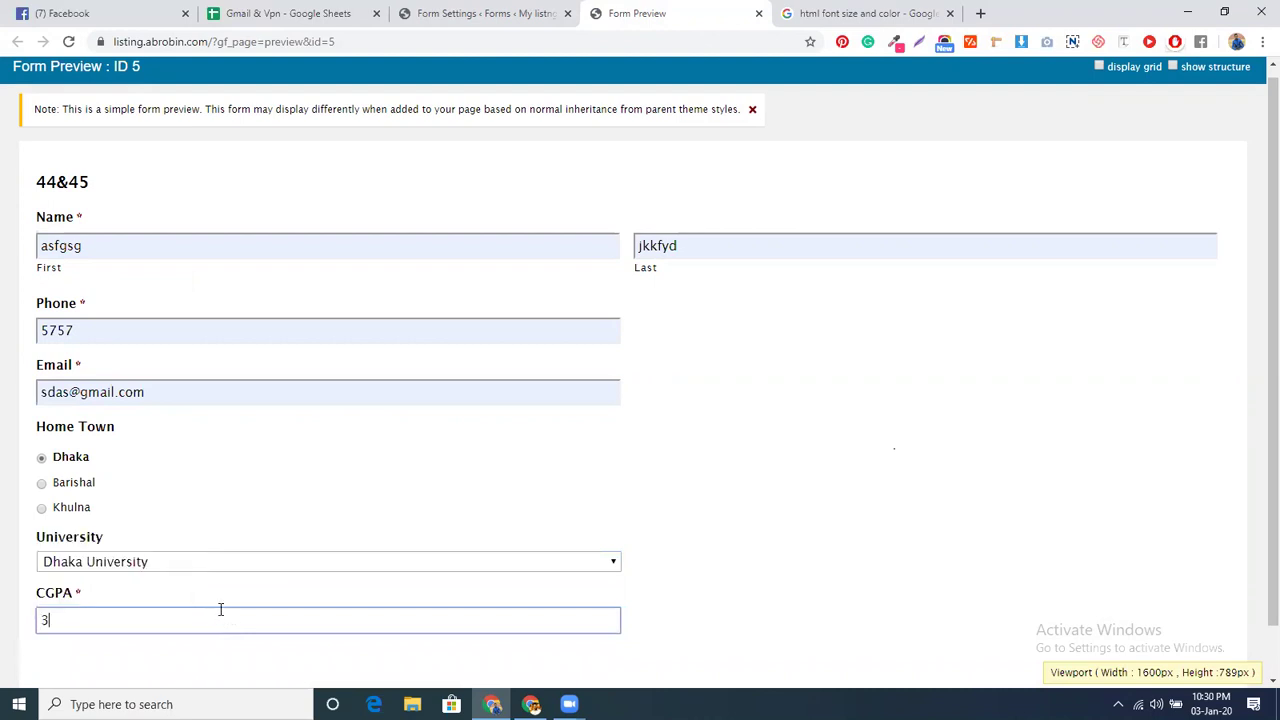
scroll(272, 490, down, 1)
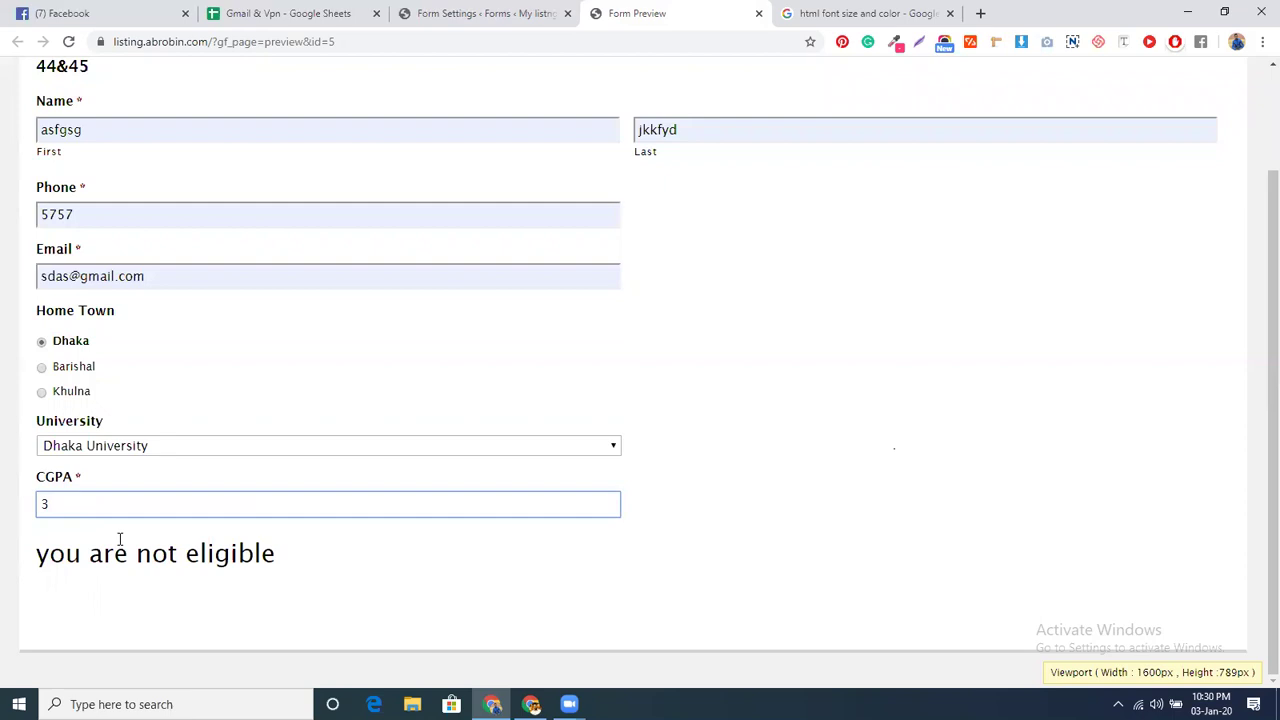
key(BackSpace)
- Fill CGPA with 4.57, change it to 4, then return to the Form Settings tab
text(4)
click(96, 601)
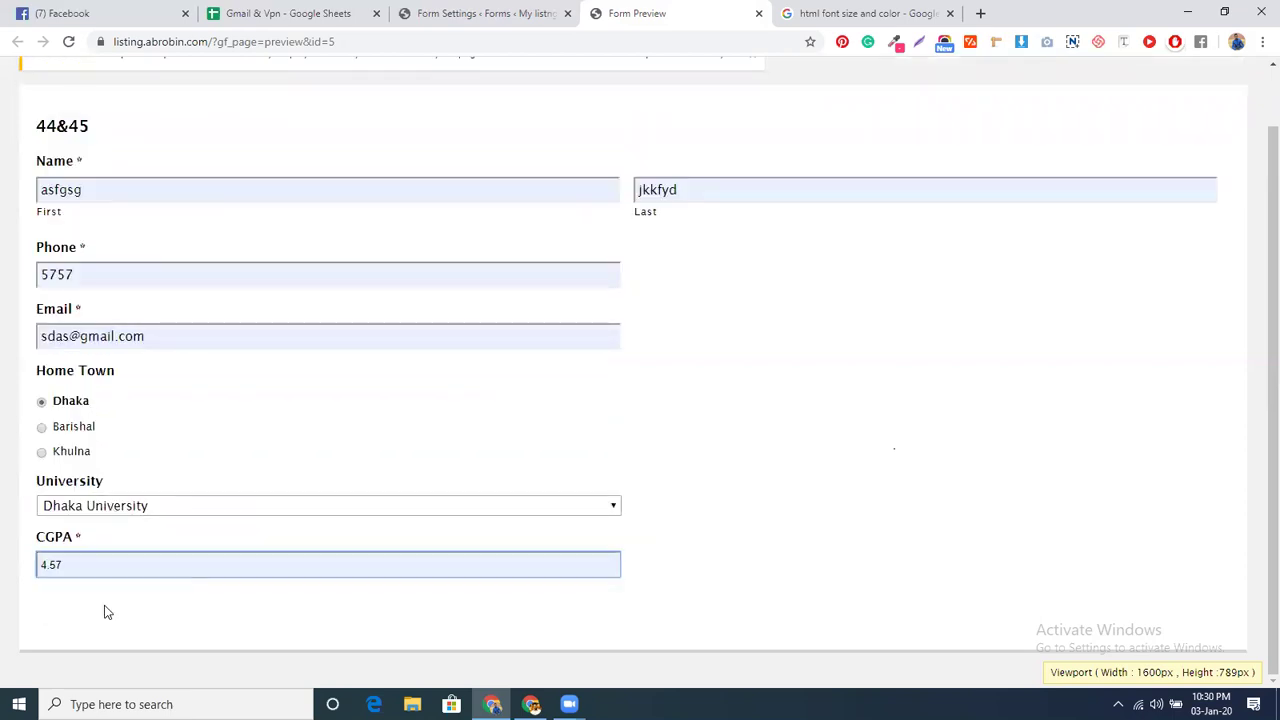
scroll(200, 600, down, 1)
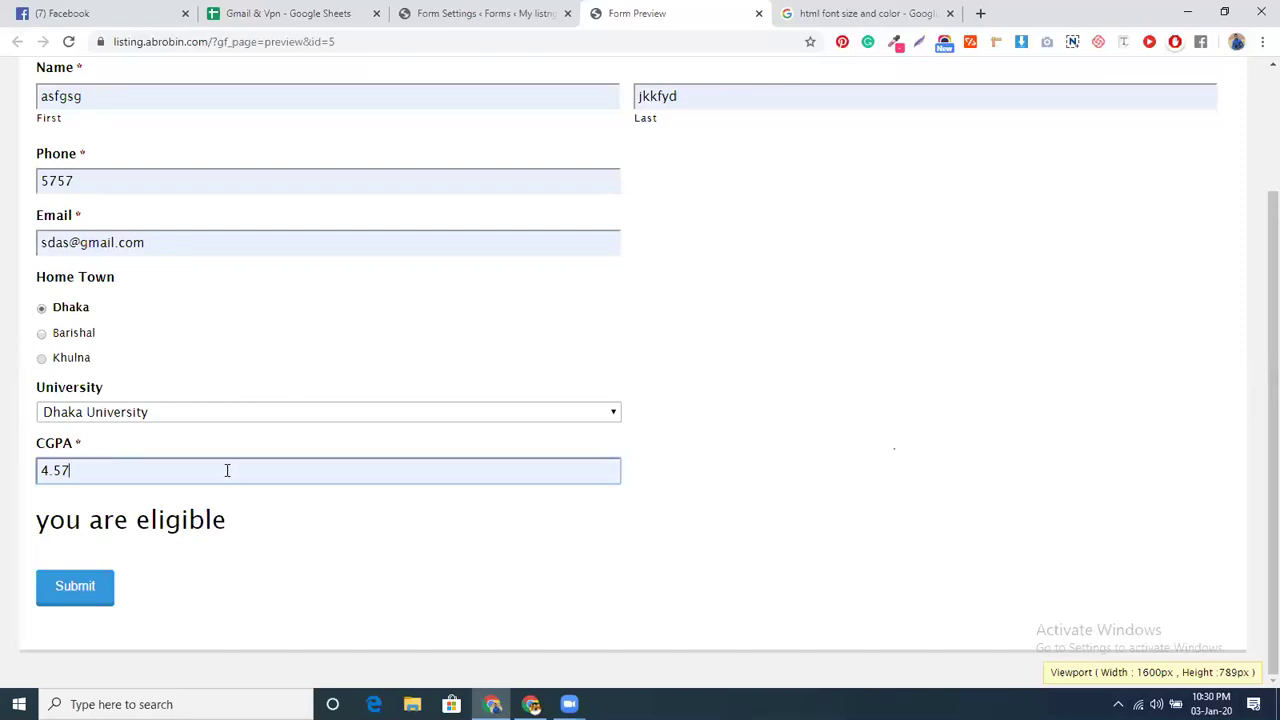
key(BackSpace)
key(BackSpace)
key(BackSpace)
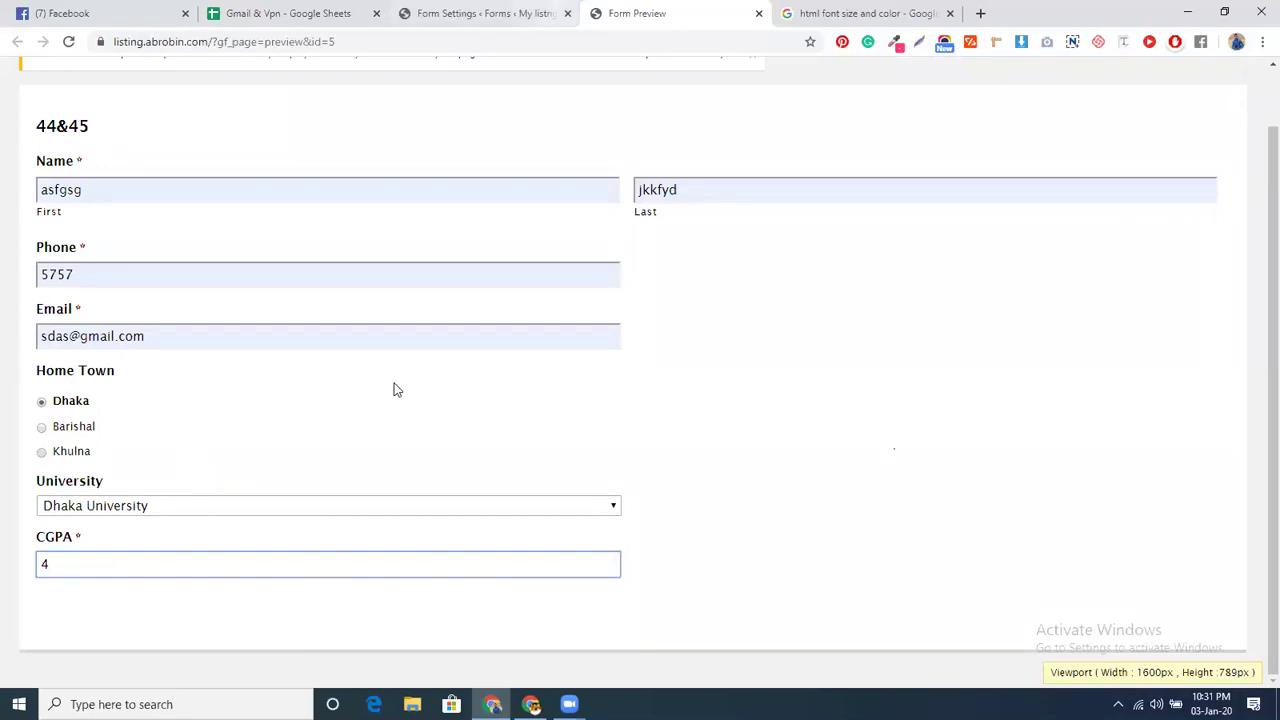
key(ctrl+shift+Tab)
scroll(451, 517, down, 6)
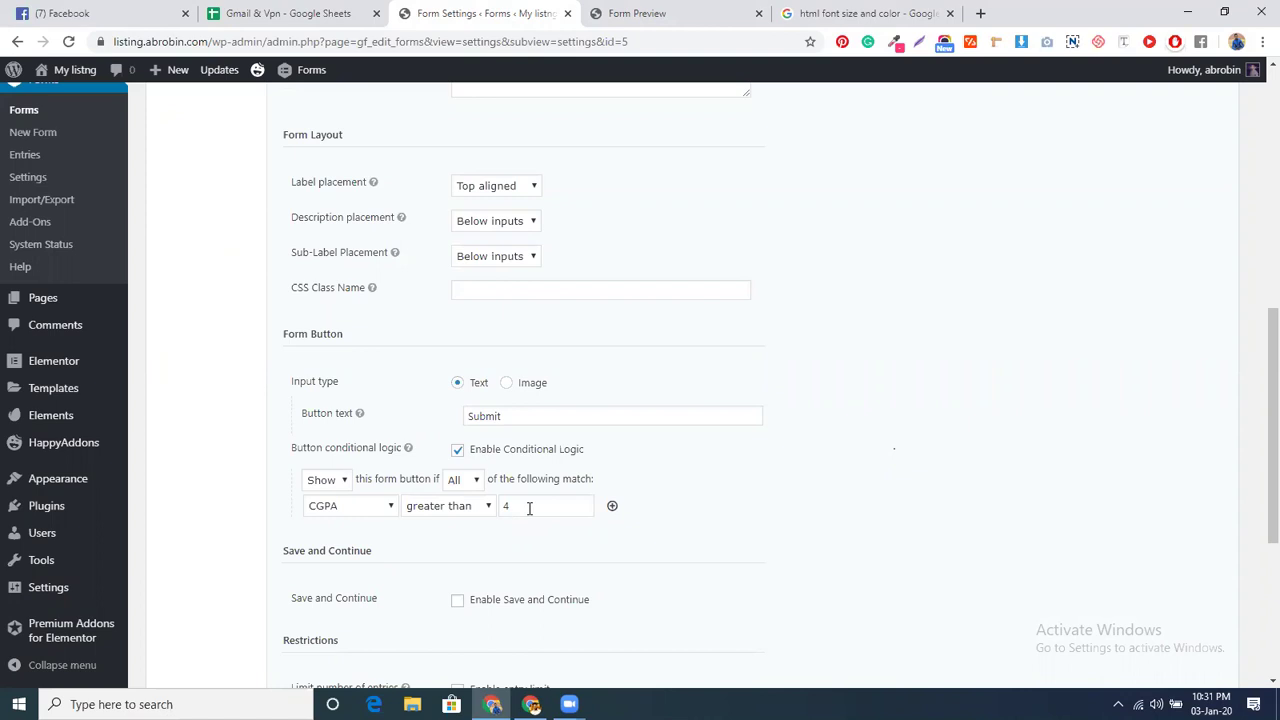
- In the preview, make the CGPA 4.1 and check that the Submit button appears
key(ctrl+Tab)
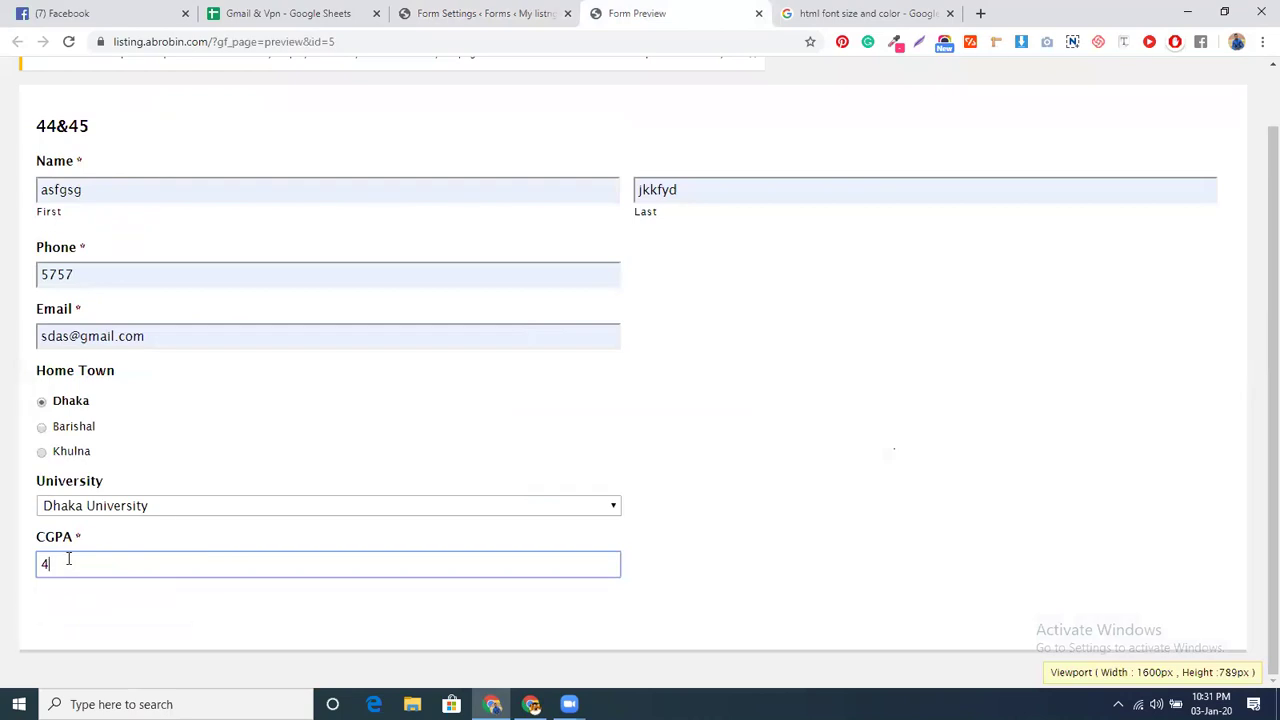
text(.1)
scroll(68, 560, down, 1)
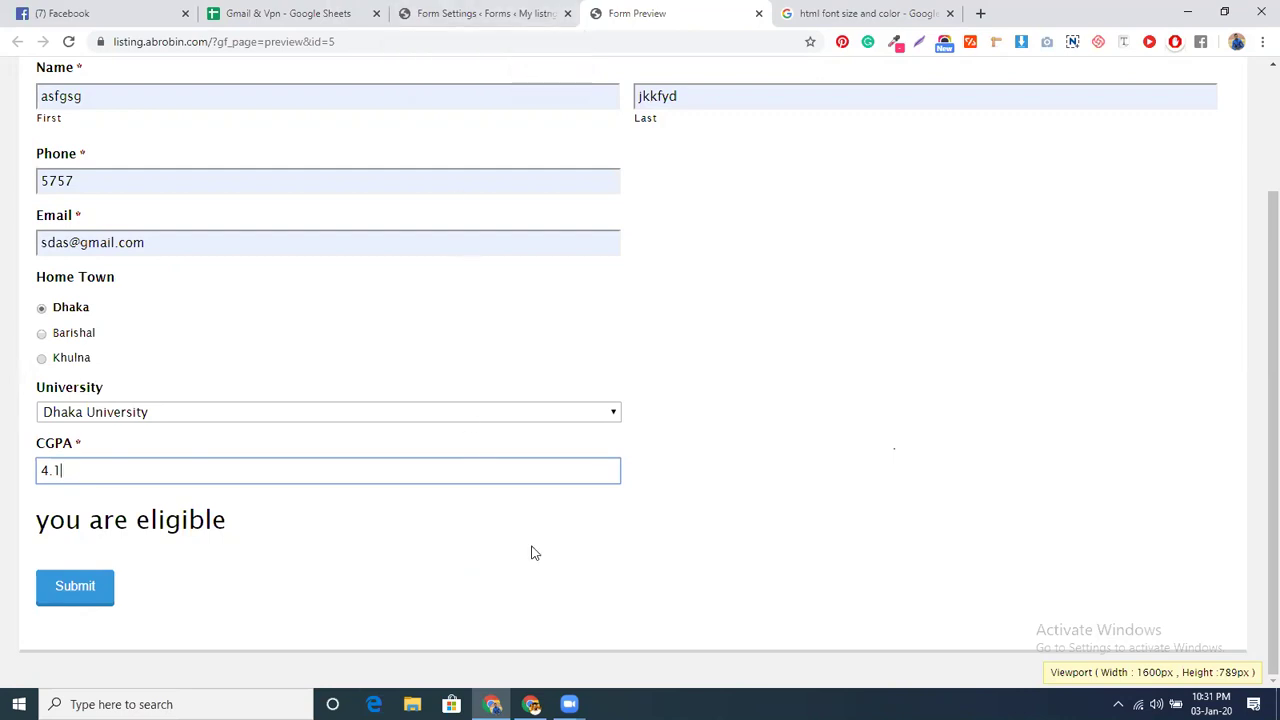
scroll(383, 457, up, 2)
key(ctrl+Page_Up)
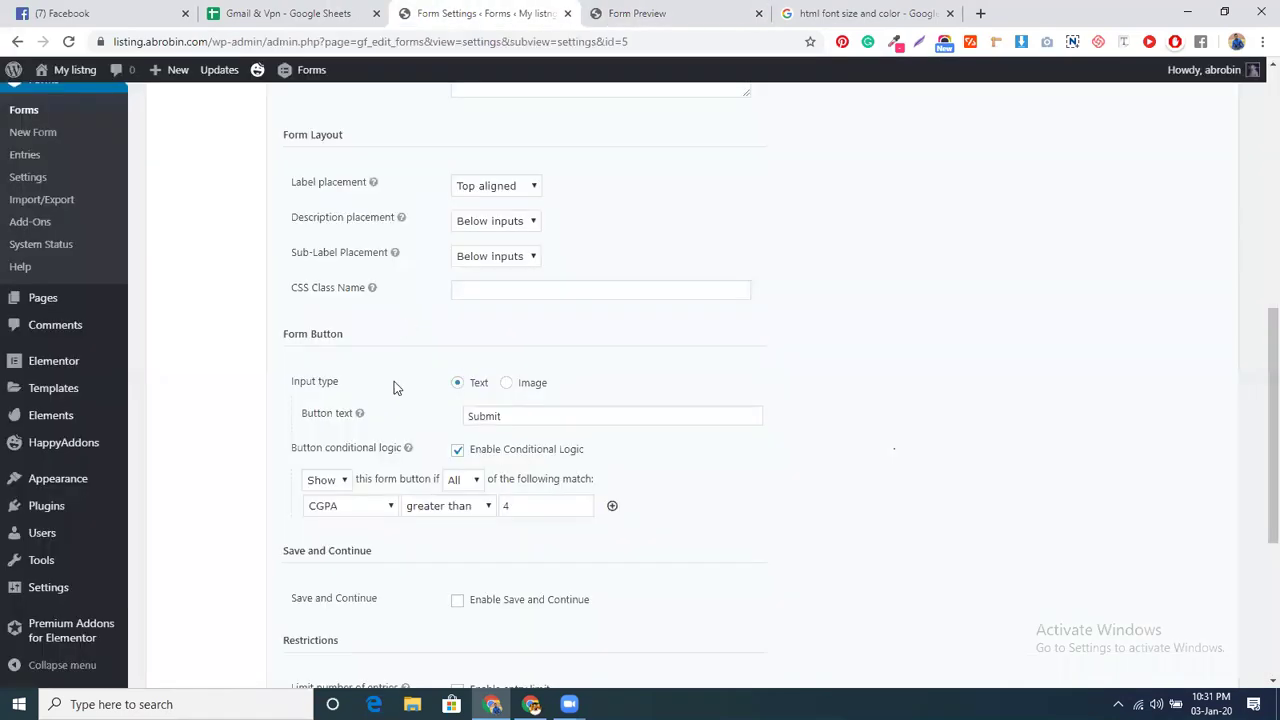
scroll(403, 407, up, 5)
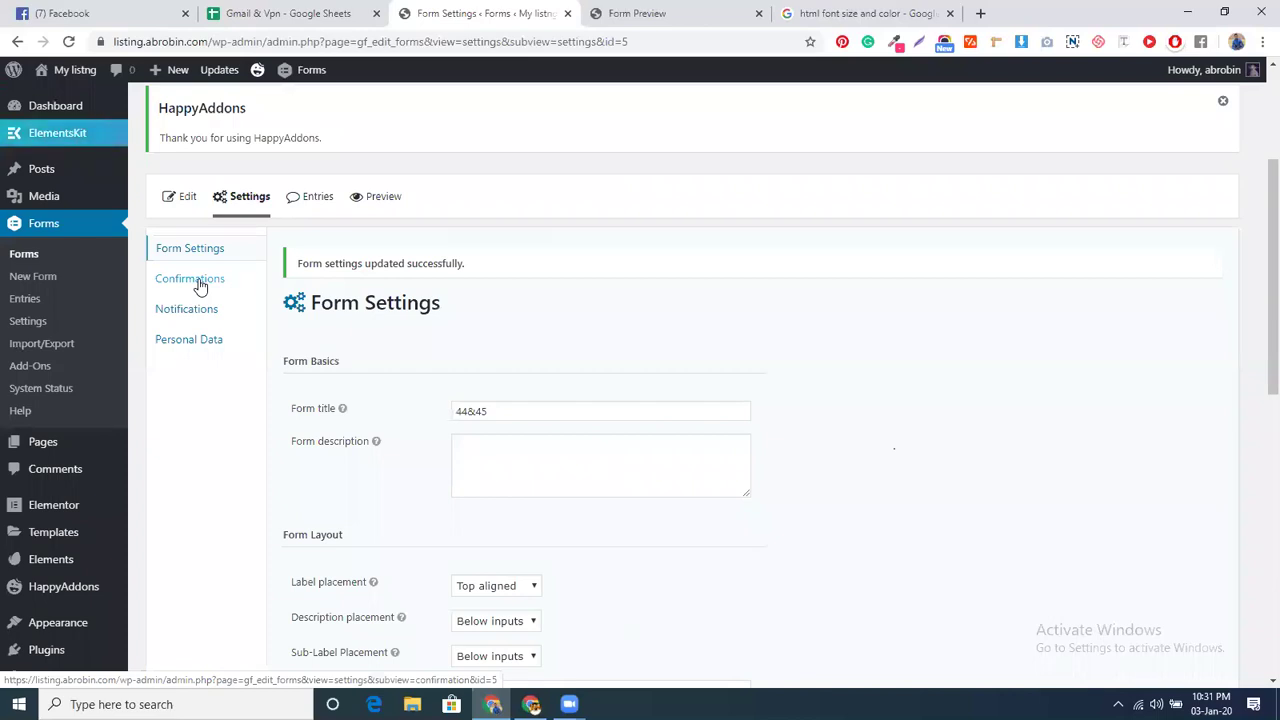
scroll(580, 554, down, 6)
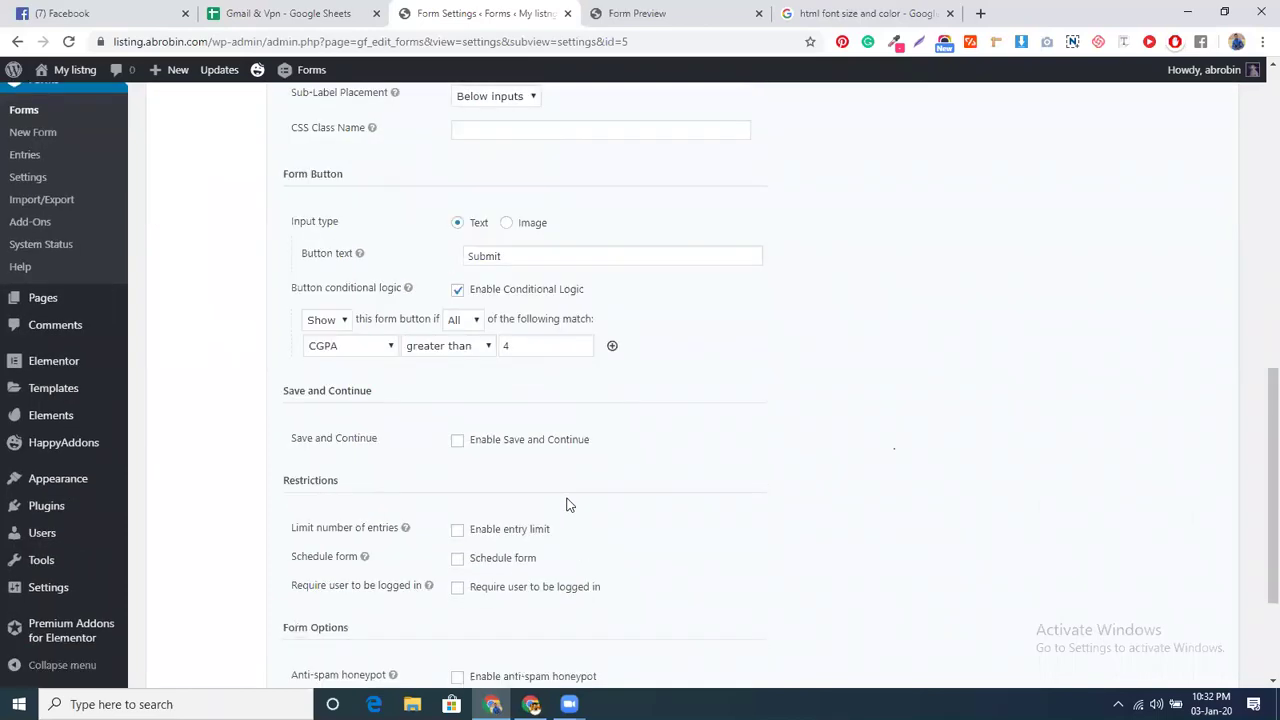
click(519, 345)
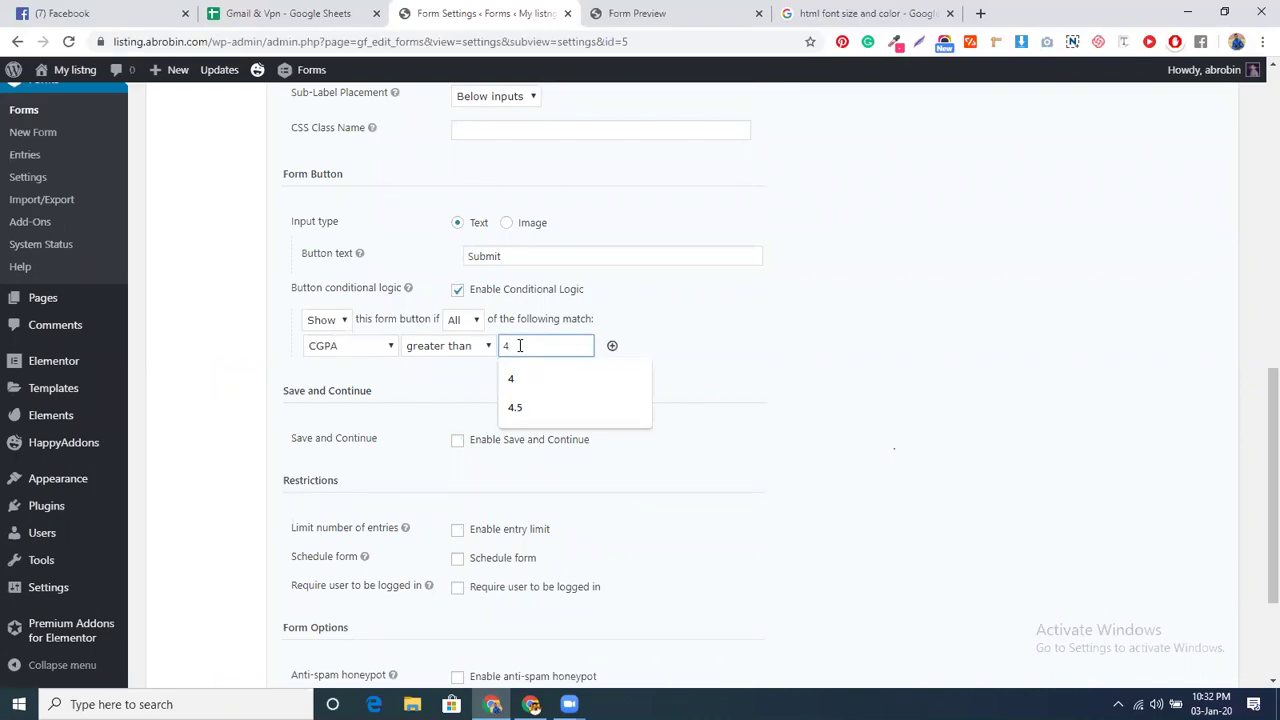
click(805, 353)
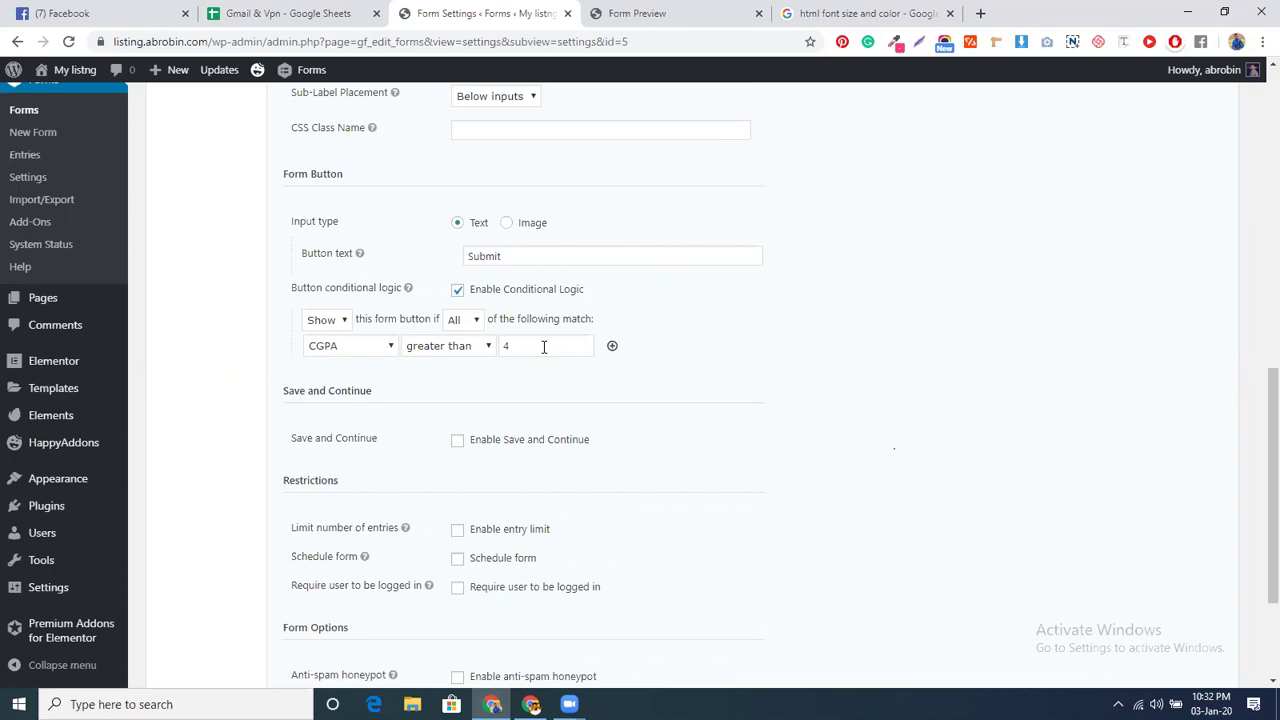
click(477, 349)
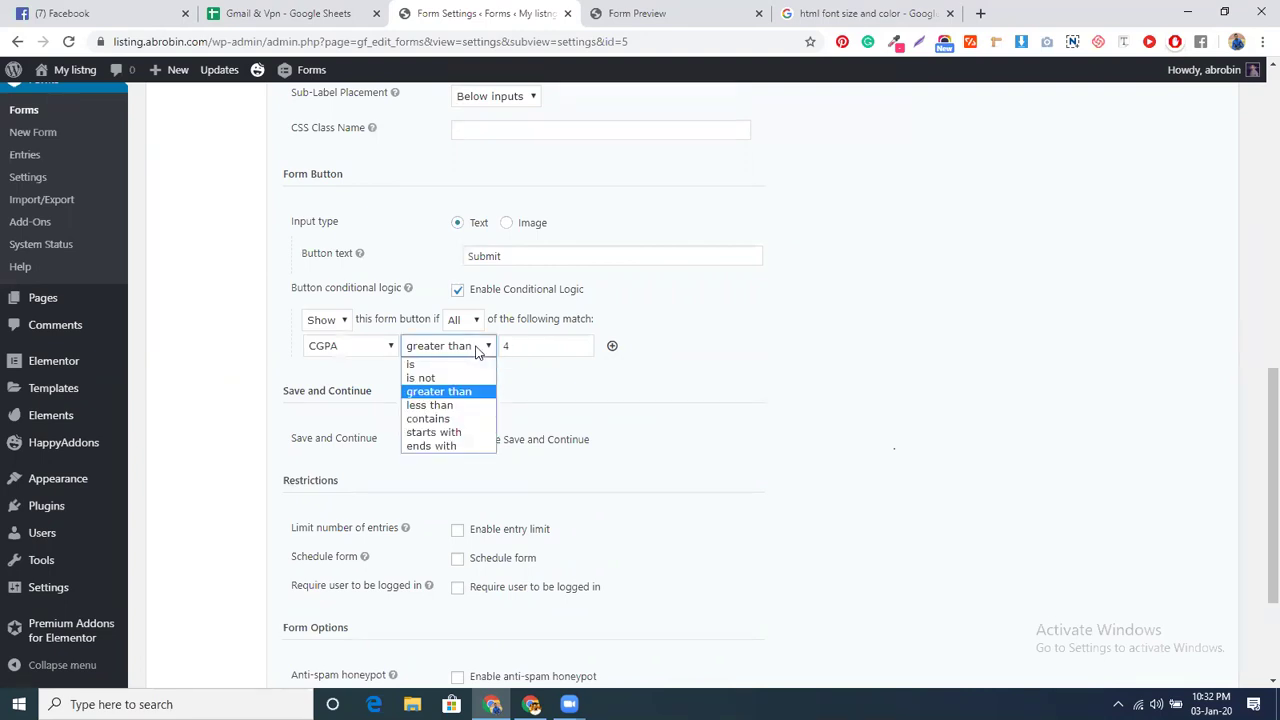
click(527, 381)
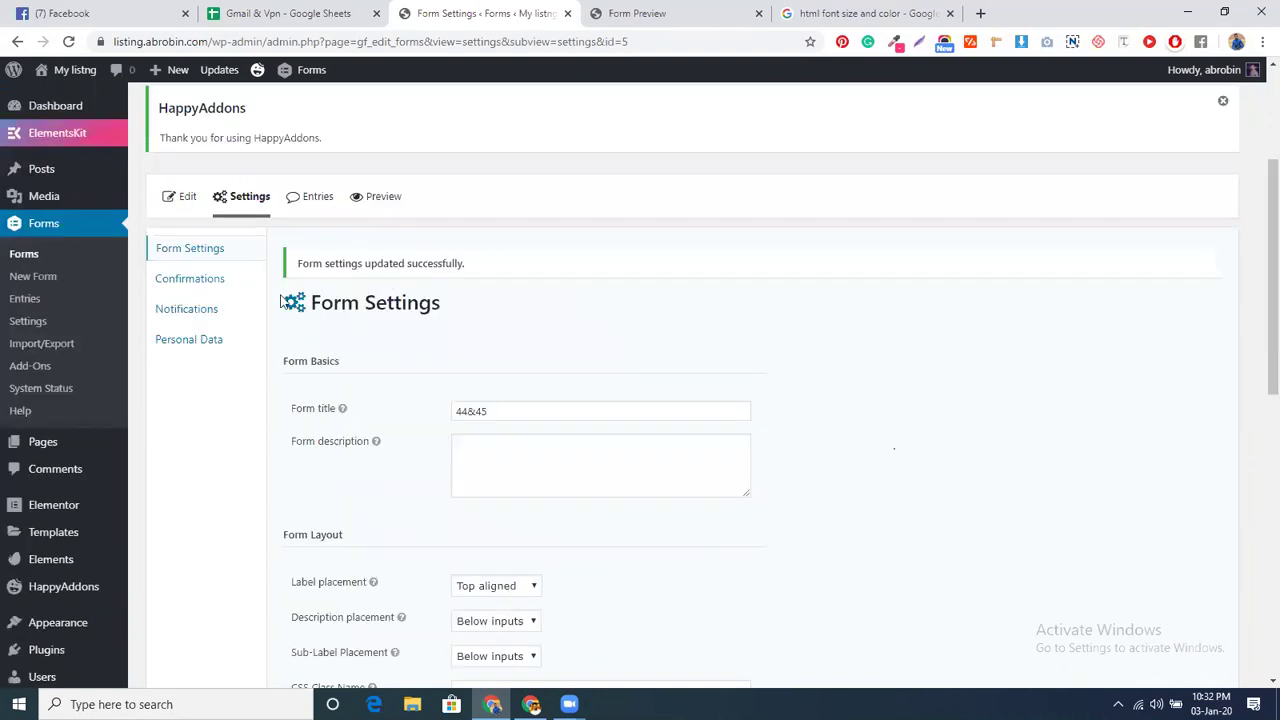
- Open the Confirmations page from the Settings side menu
click(208, 288)
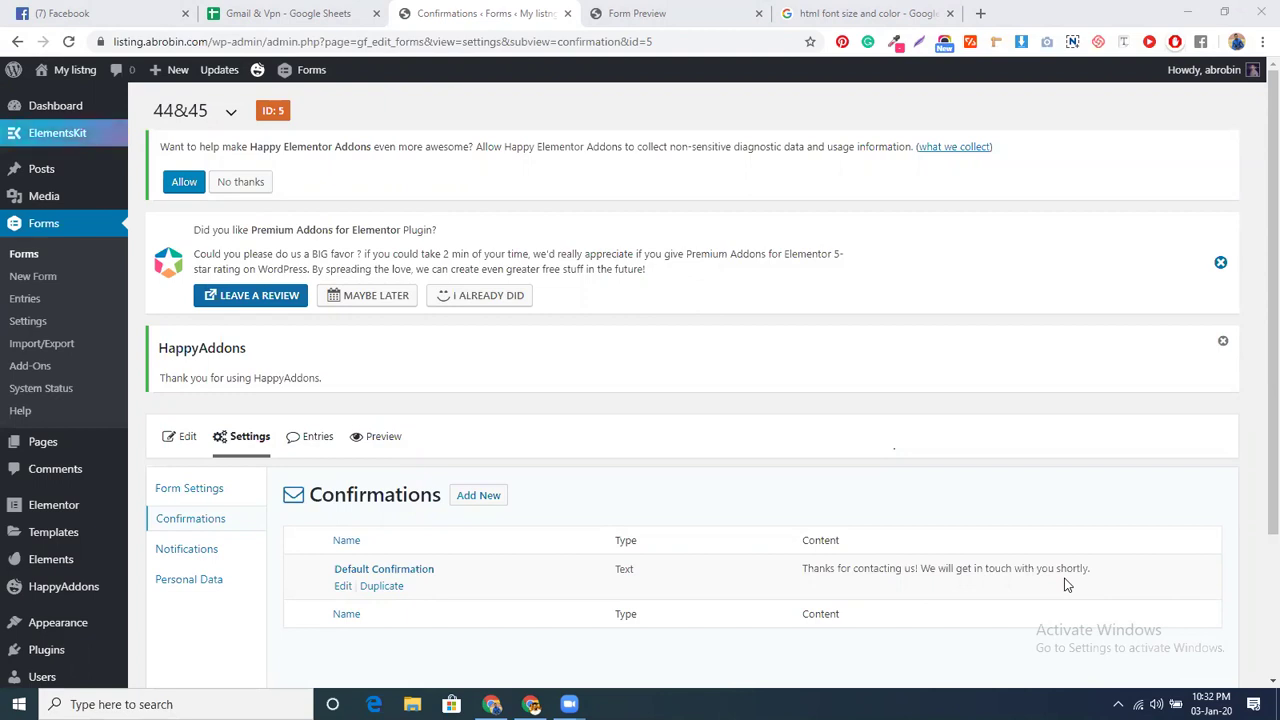
- Edit the Default Confirmation and change its type to Redirect, leaving the Redirect URL empty
click(344, 588)
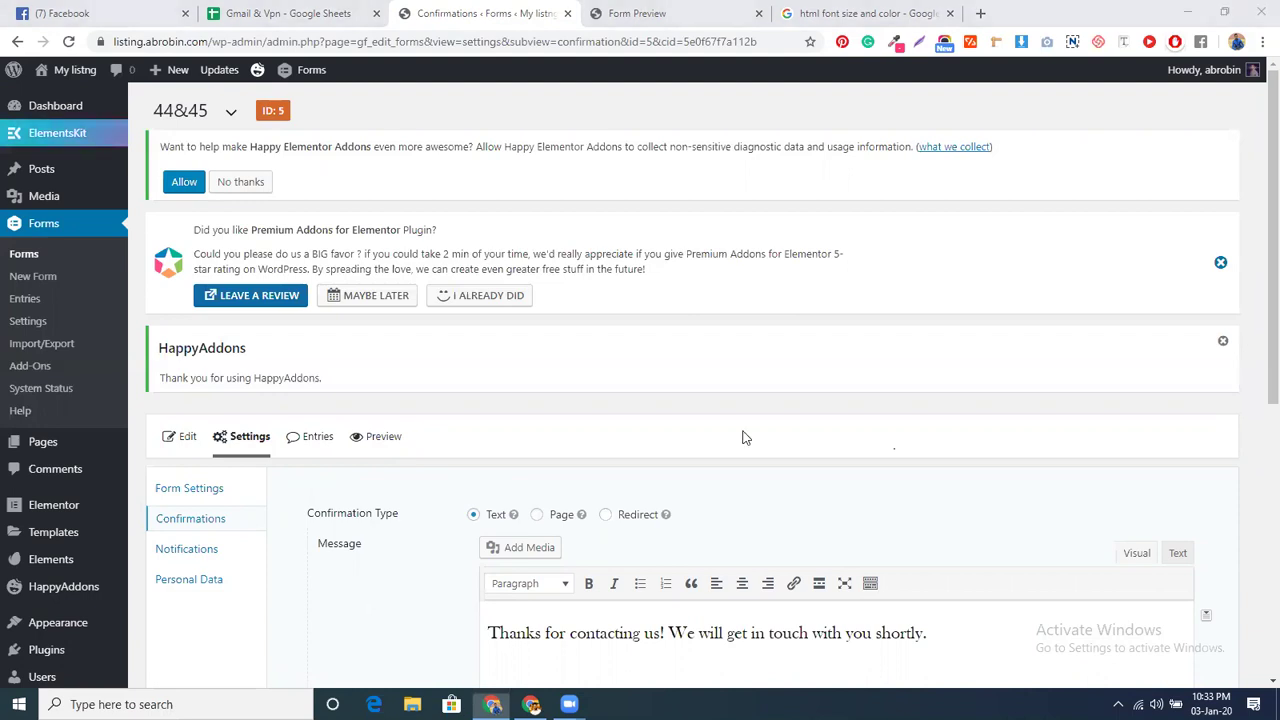
scroll(723, 488, down, 3)
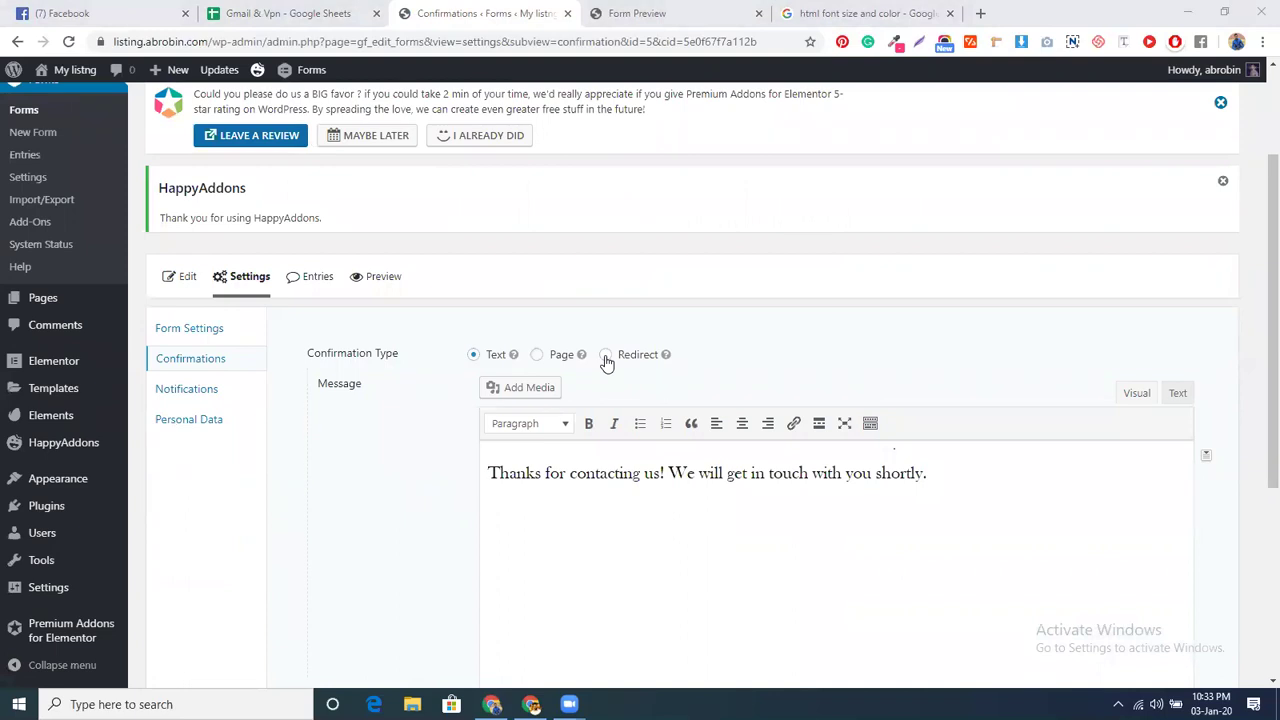
click(606, 358)
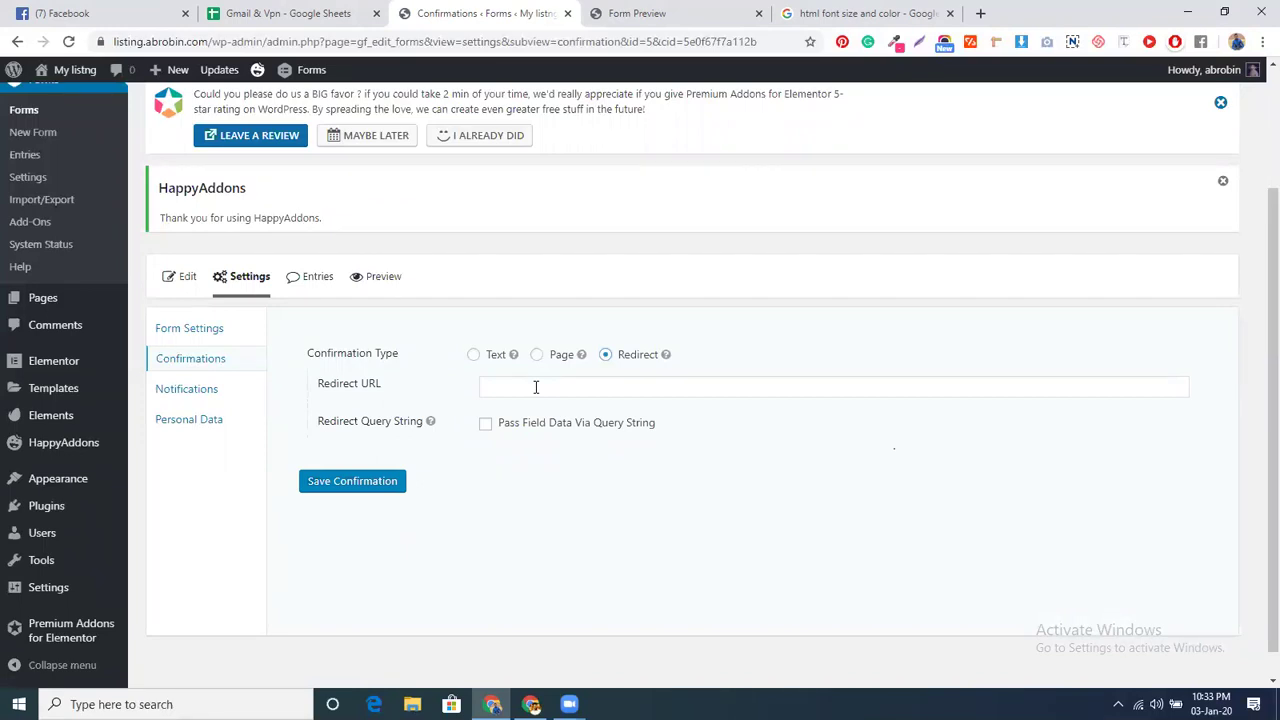
click(536, 387)
click(438, 560)
click(862, 12)
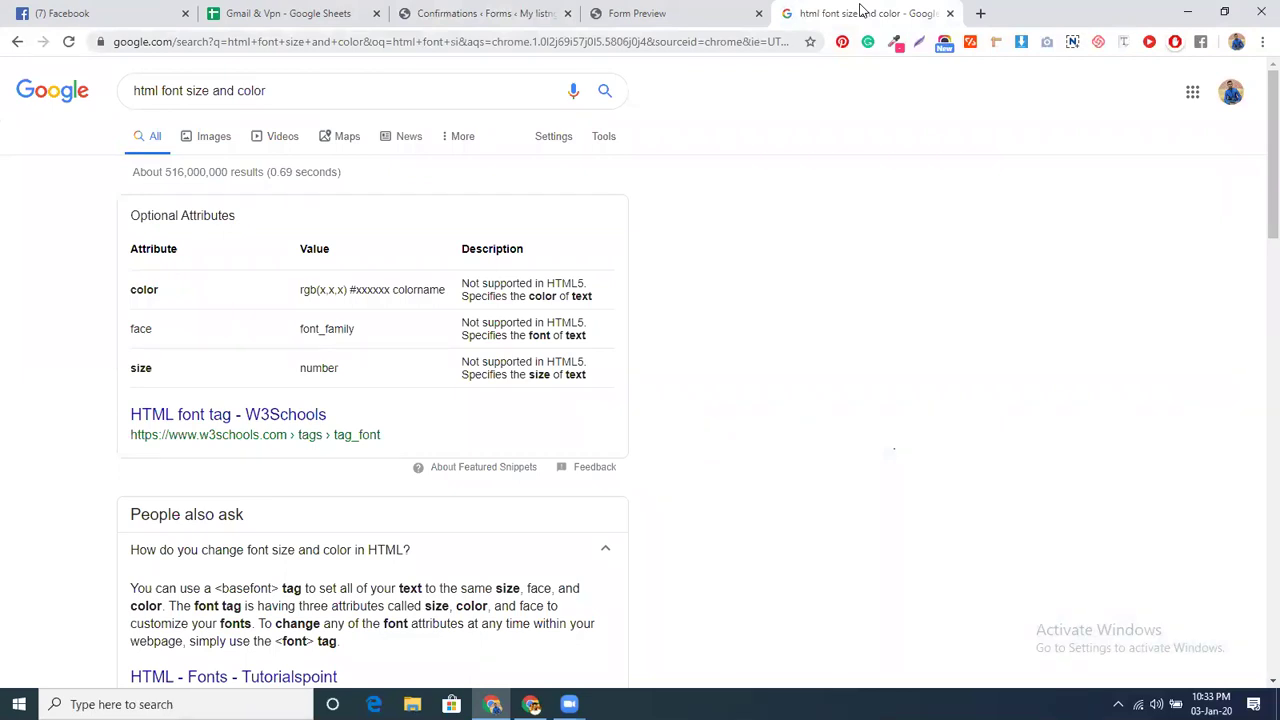
- Go to behance.net and open the Behance profile page from the address-bar suggestion
double_click(645, 51)
key(ctrl+a)
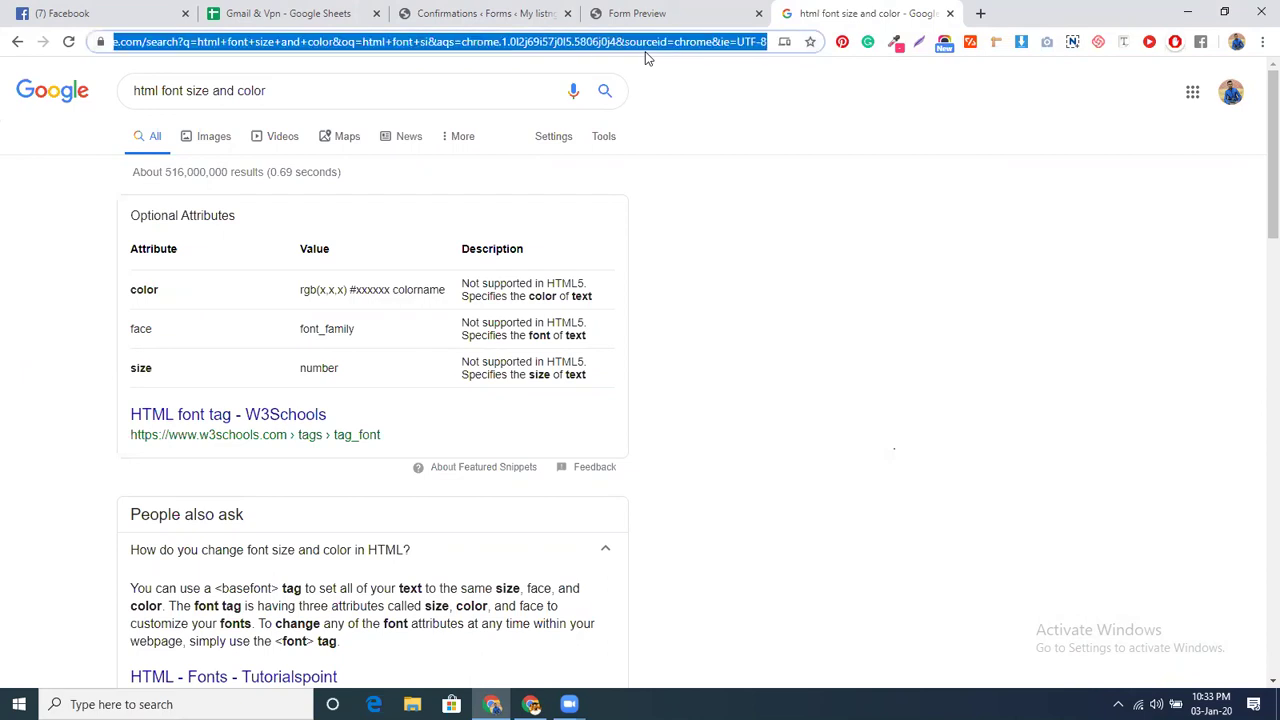
text(behance.net)
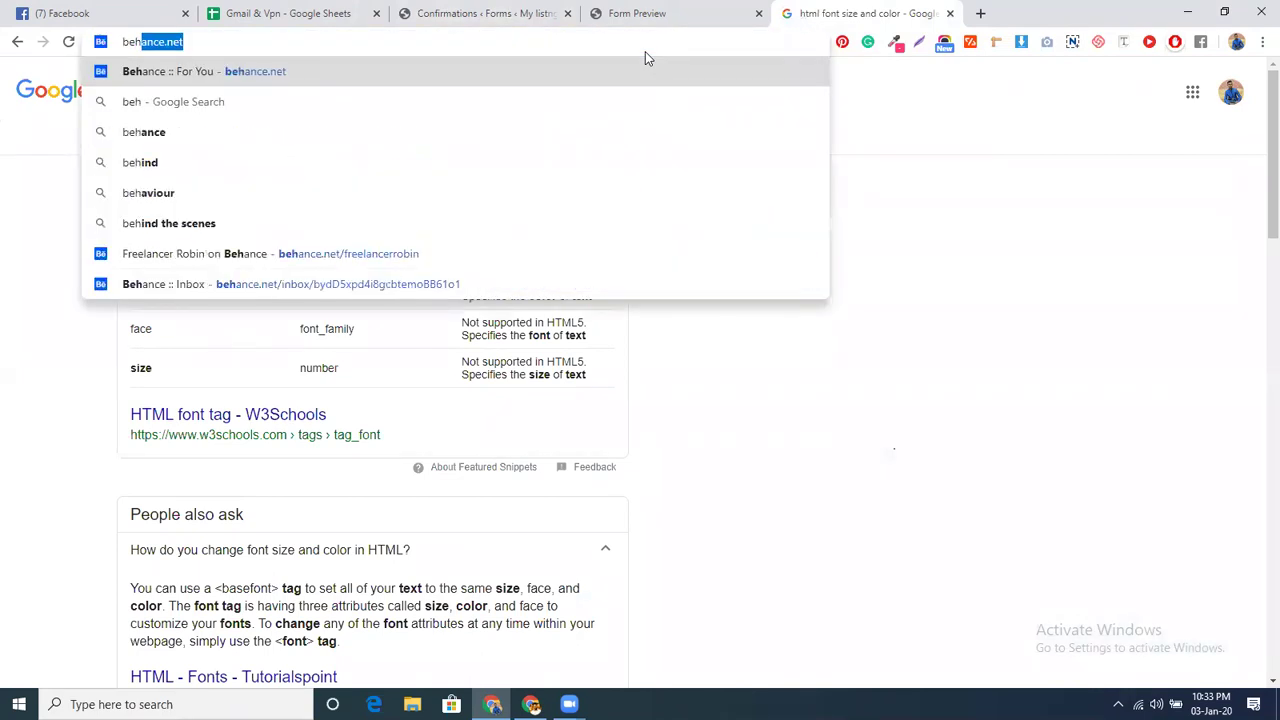
key(Return)
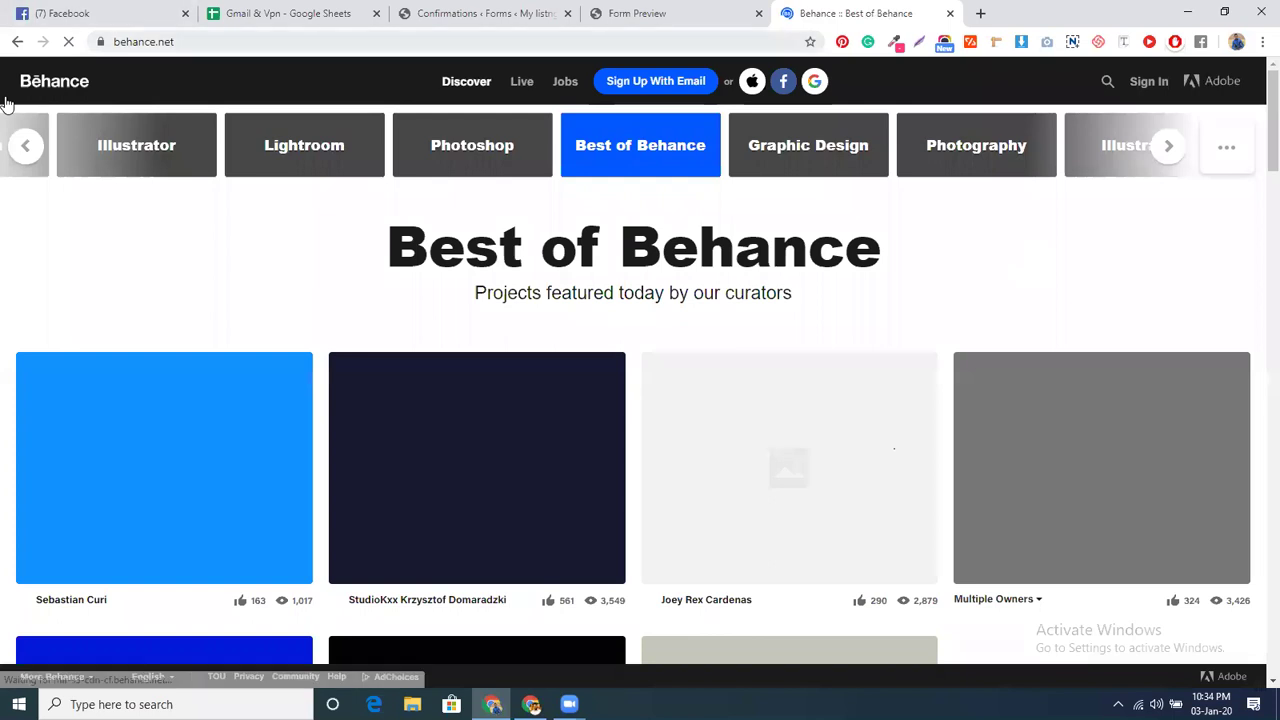
key(ctrl+l)
text(/fr)
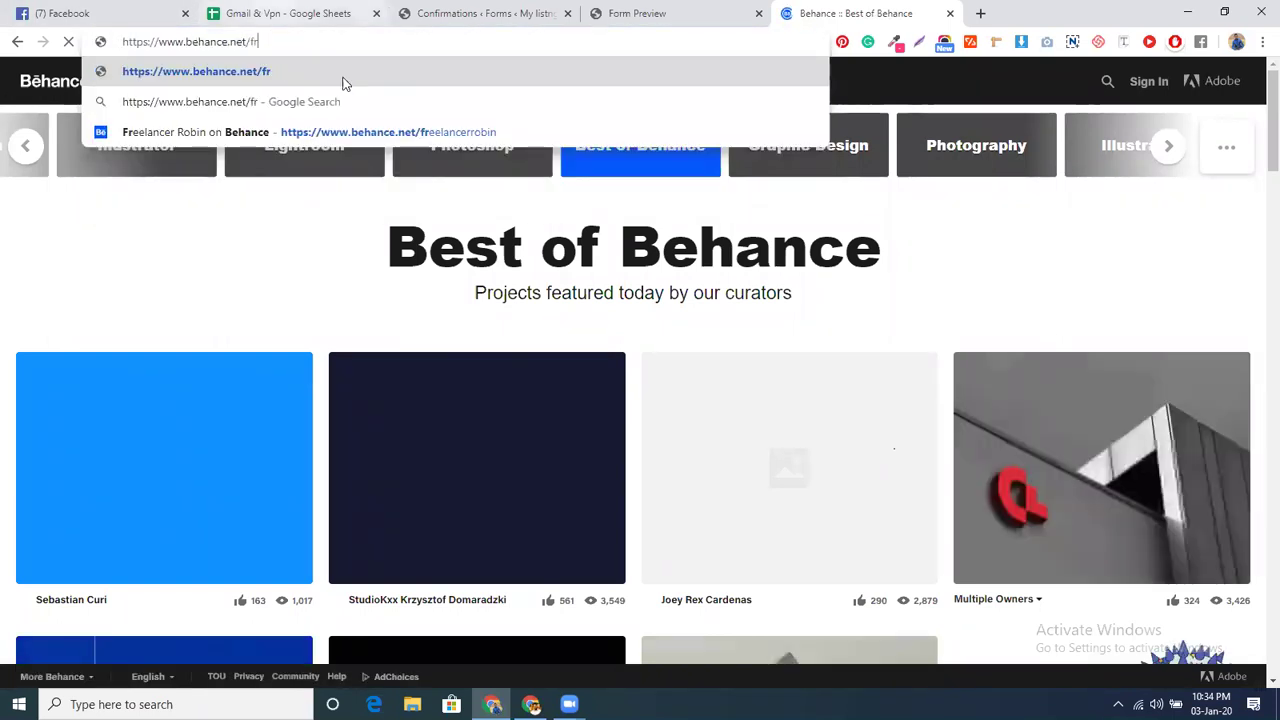
click(372, 121)
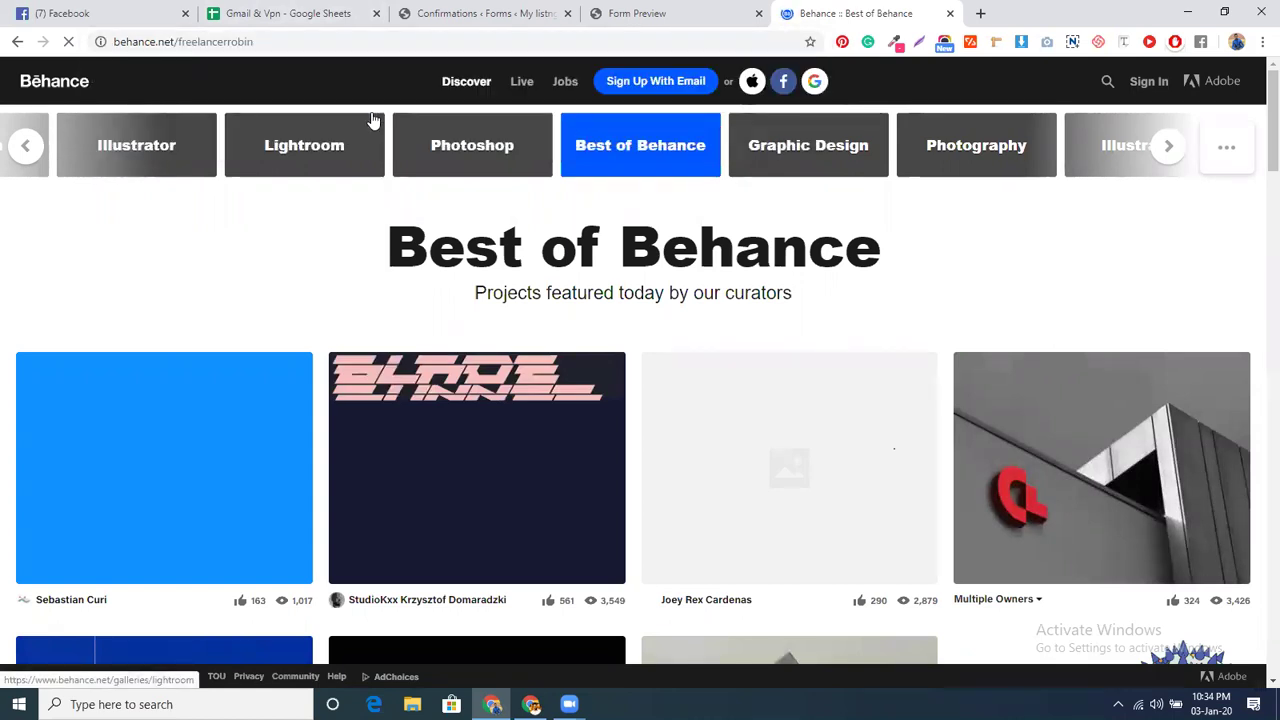
- Copy the profile's URL and paste it into the confirmation's Redirect URL field
click(703, 41)
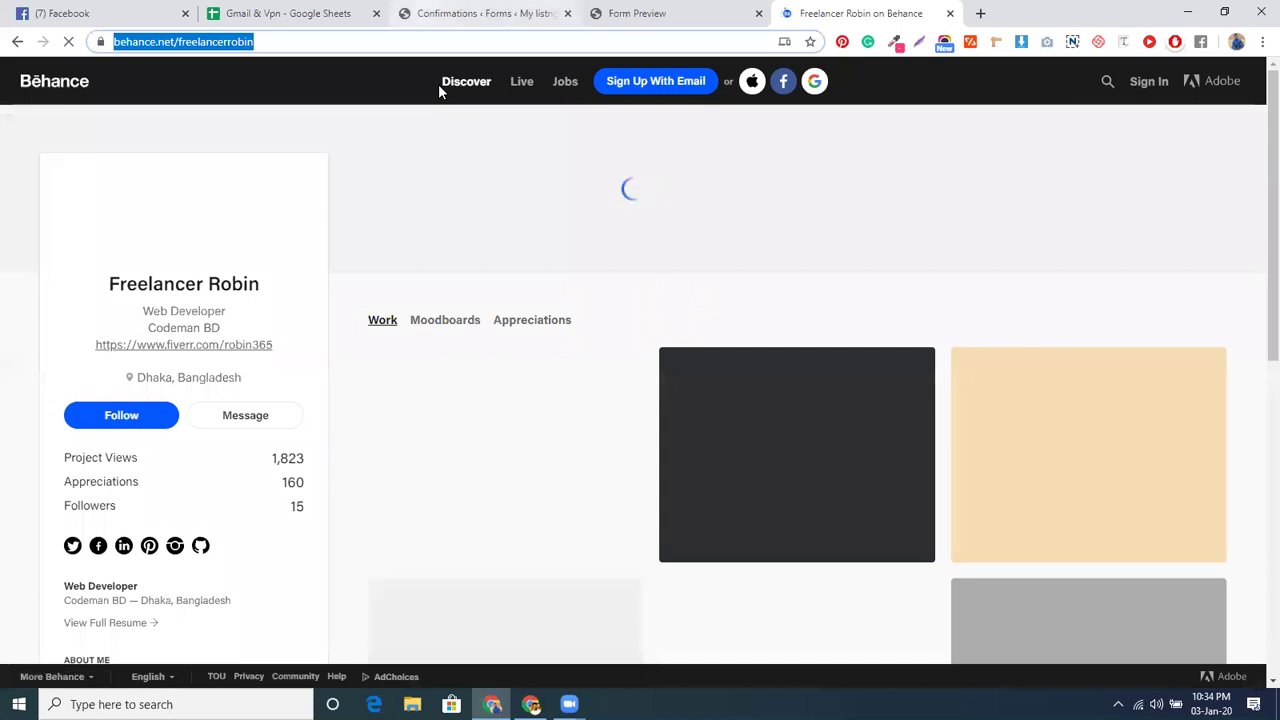
key(ctrl+c)
click(480, 13)
click(630, 387)
key(ctrl+v)
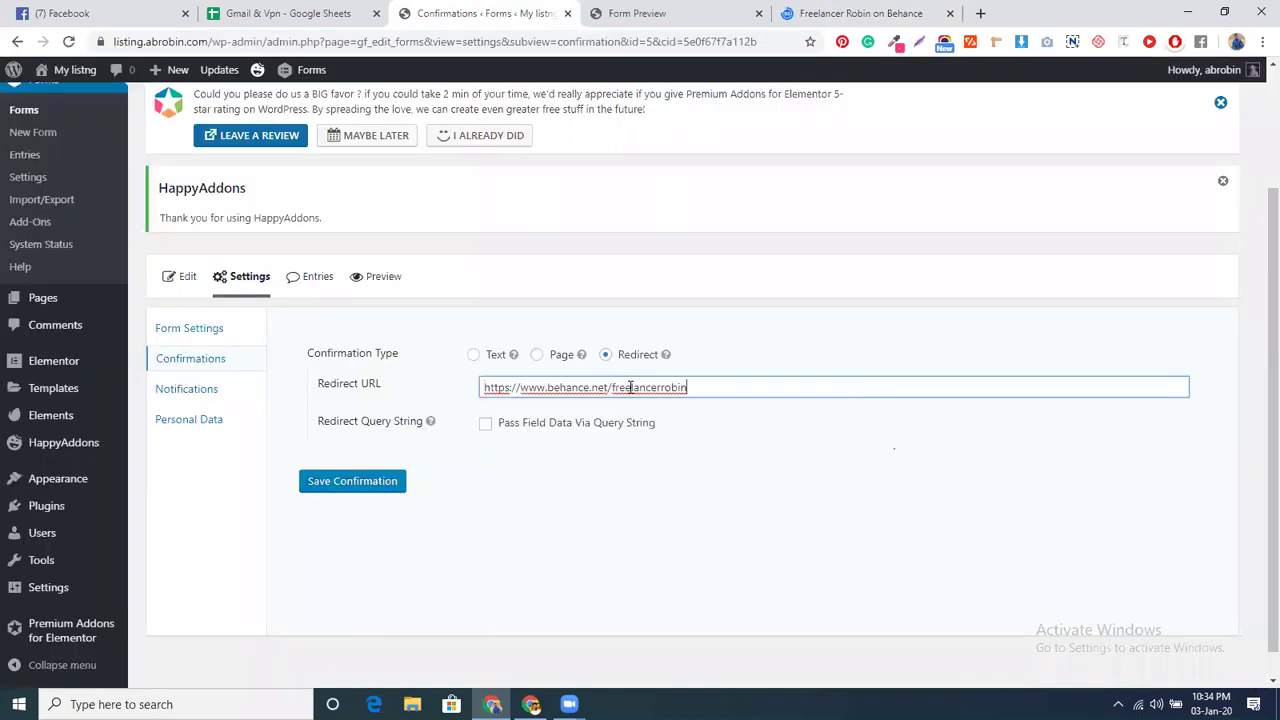
- Save the Default Confirmation with the Behance profile redirect
click(376, 481)
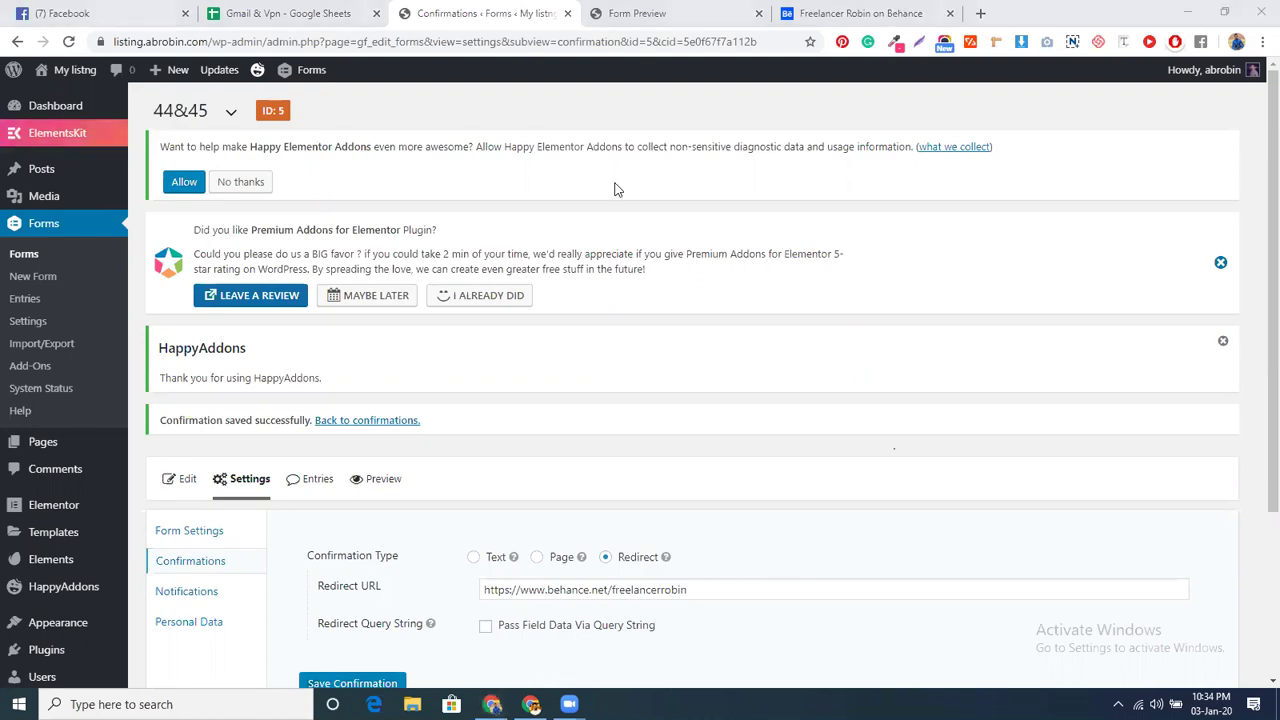
click(637, 13)
- Submit the test entry, confirm it lands on the Behance profile, then return to confirmation settings
scroll(310, 483, down, 2)
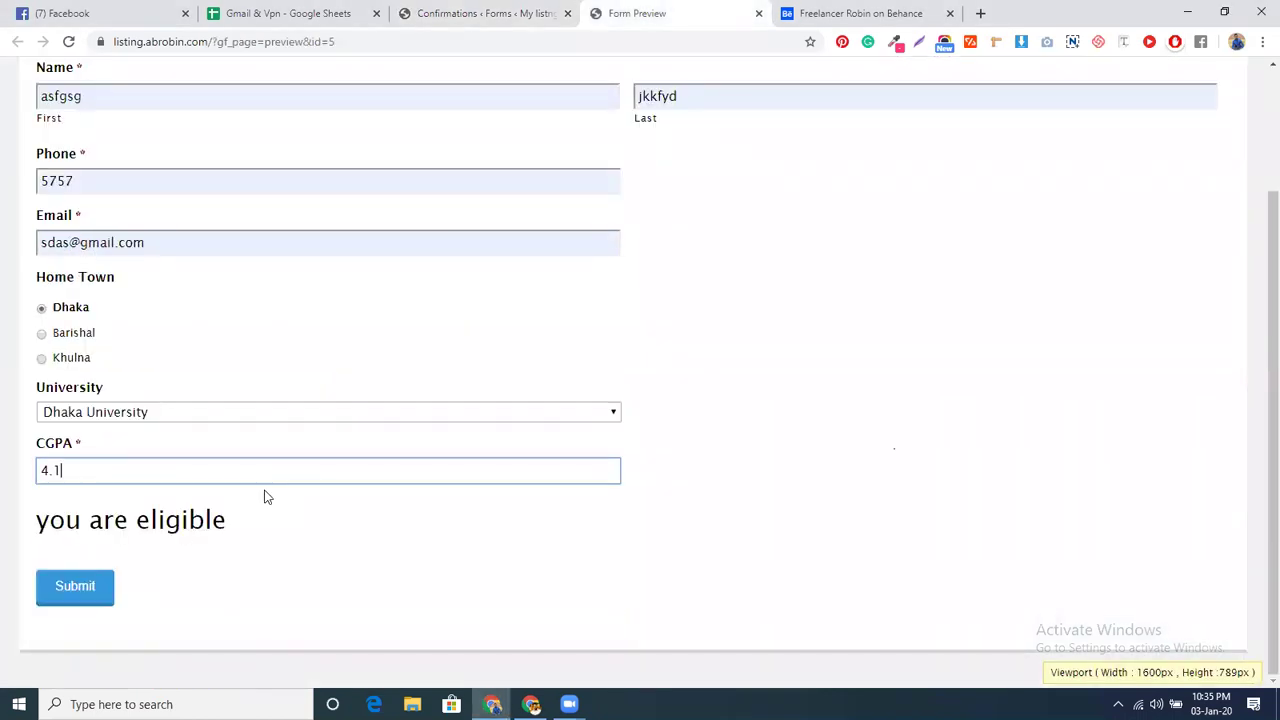
click(82, 586)
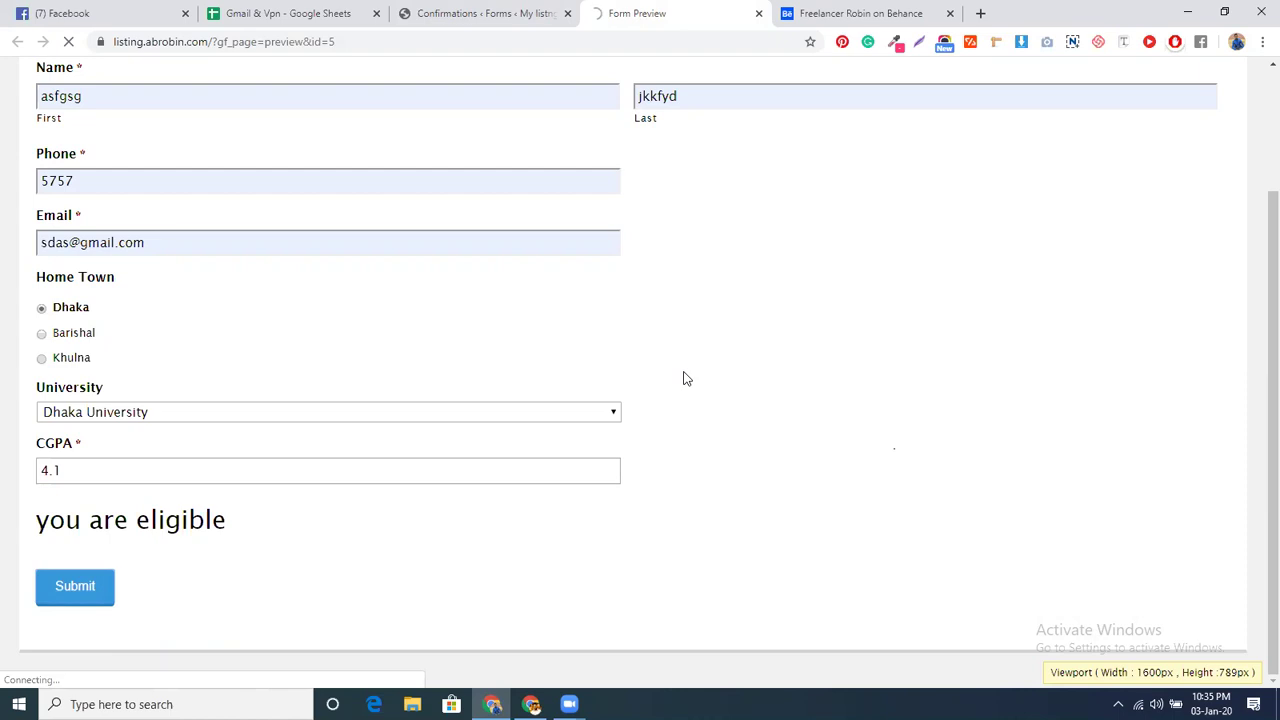
key(ctrl+shift+Tab)
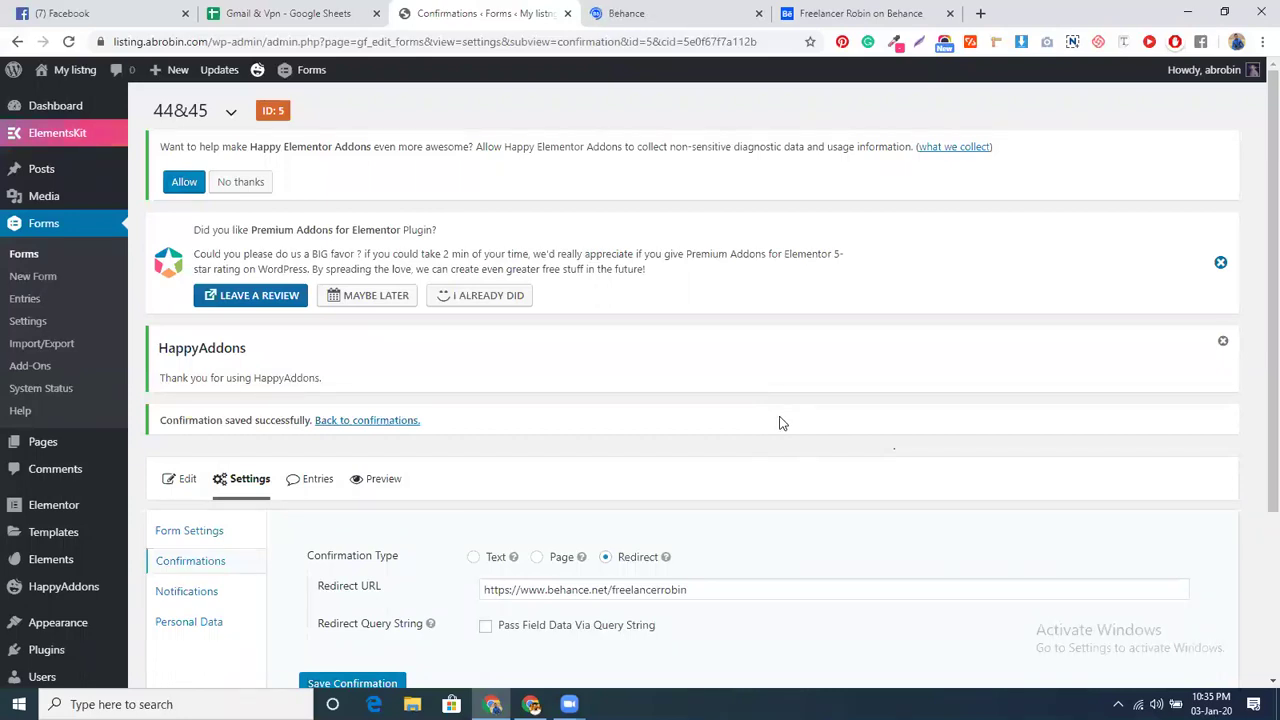
key(ctrl+Tab)
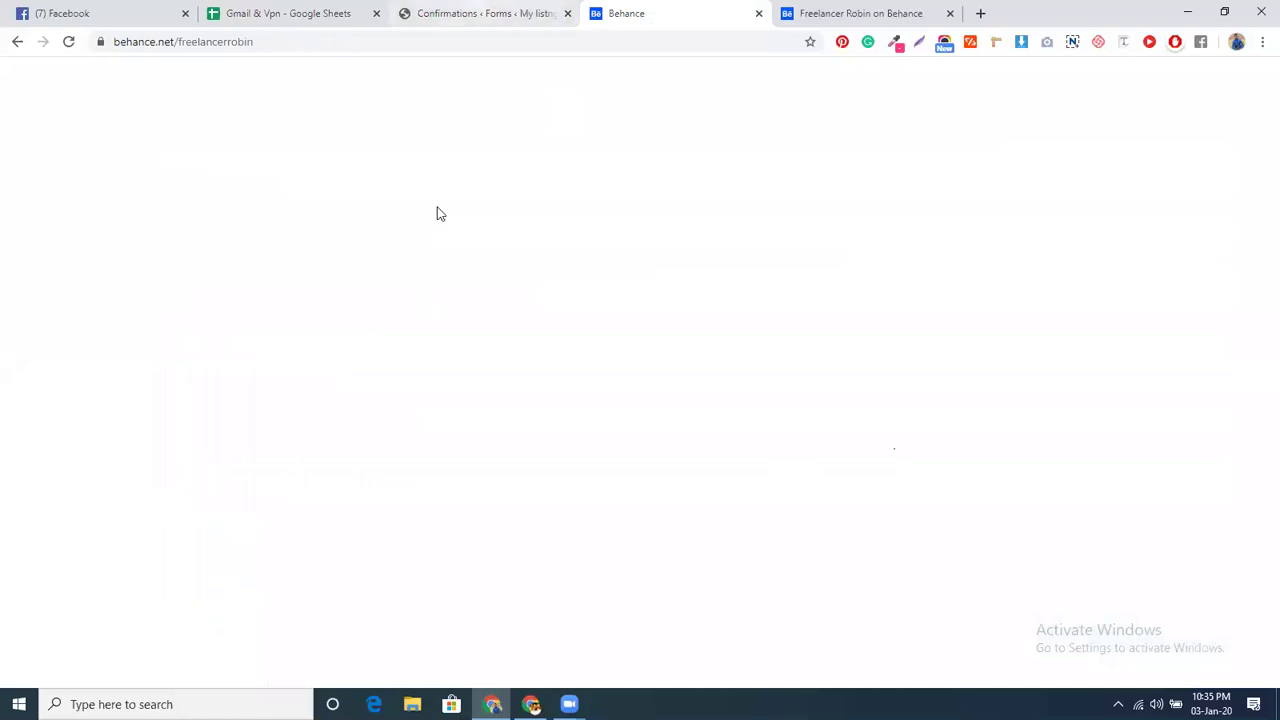
key(ctrl+shift+Tab)
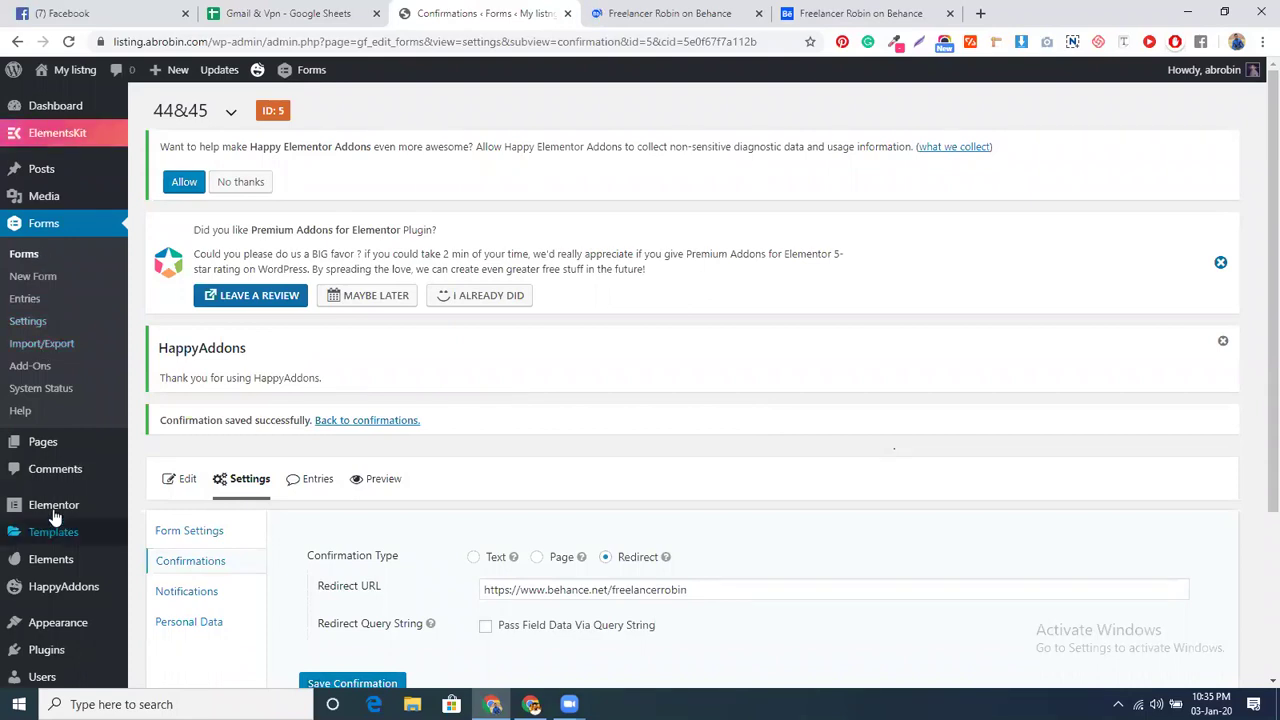
- Create and publish a new WordPress page titled 'test'
mouse_move(43, 441)
click(158, 468)
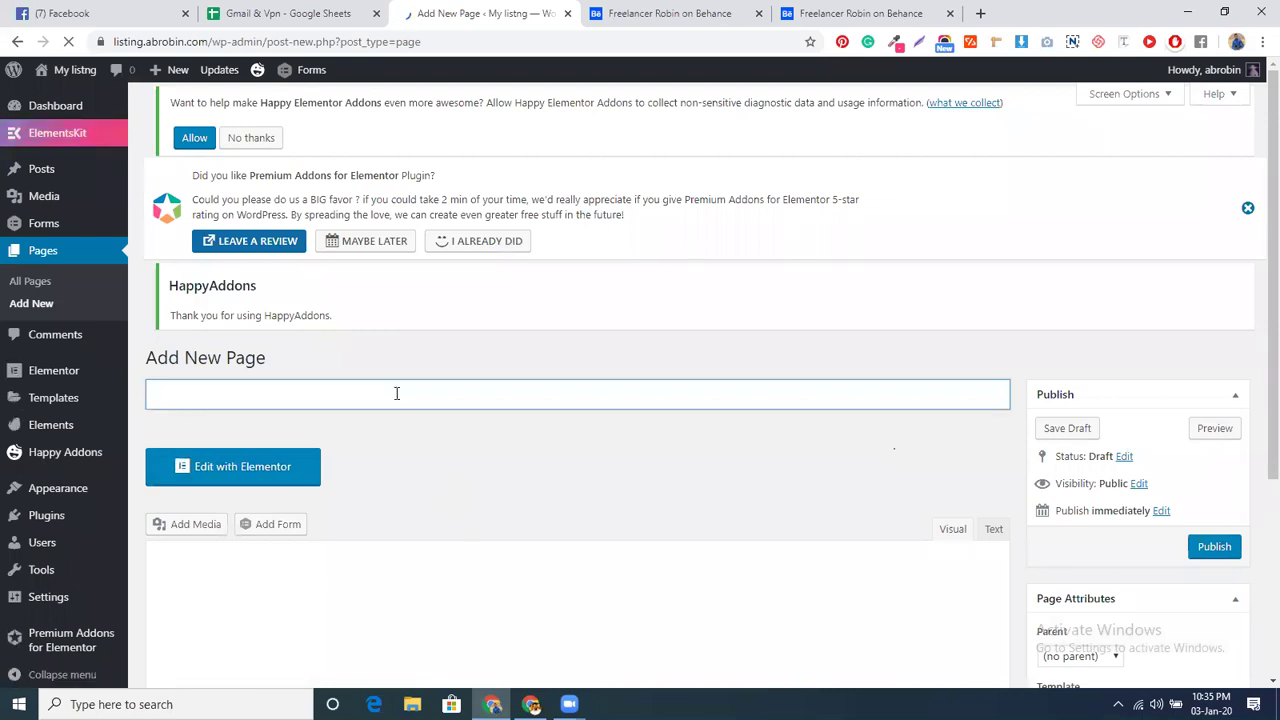
text(test)
click(1218, 580)
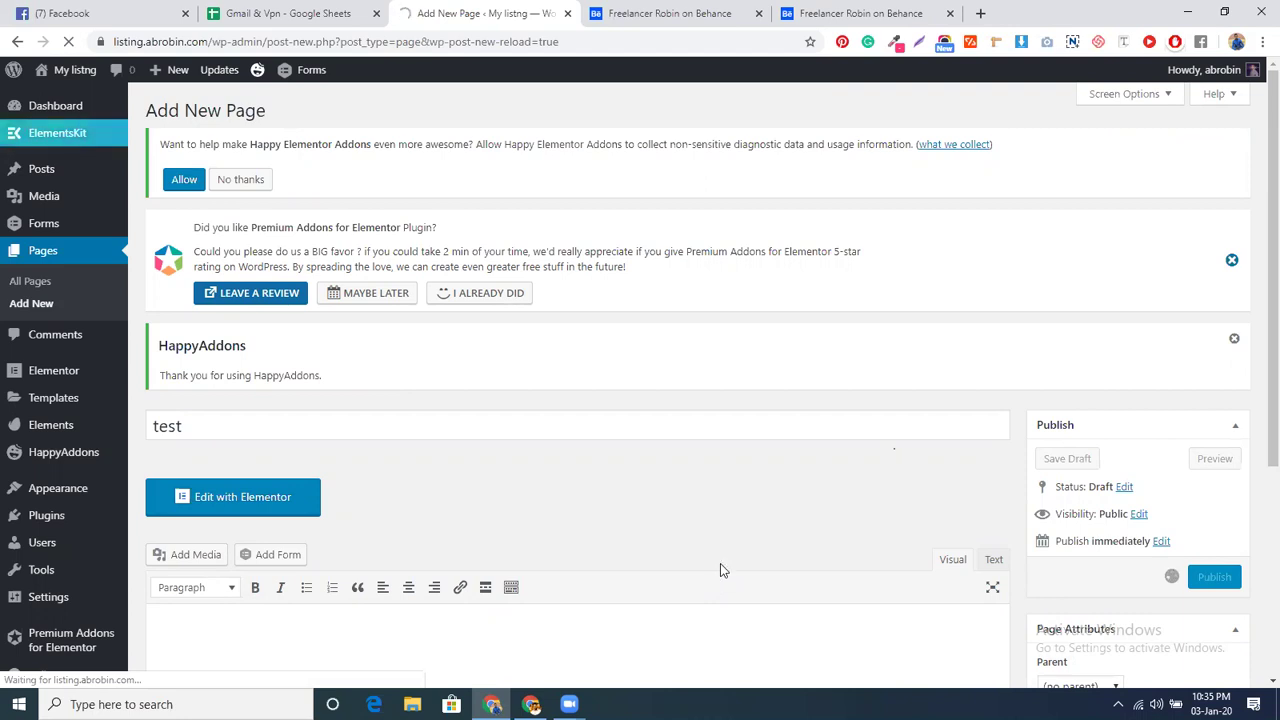
- Close both Behance profile tabs and open the Dashboard home in a new tab
click(758, 13)
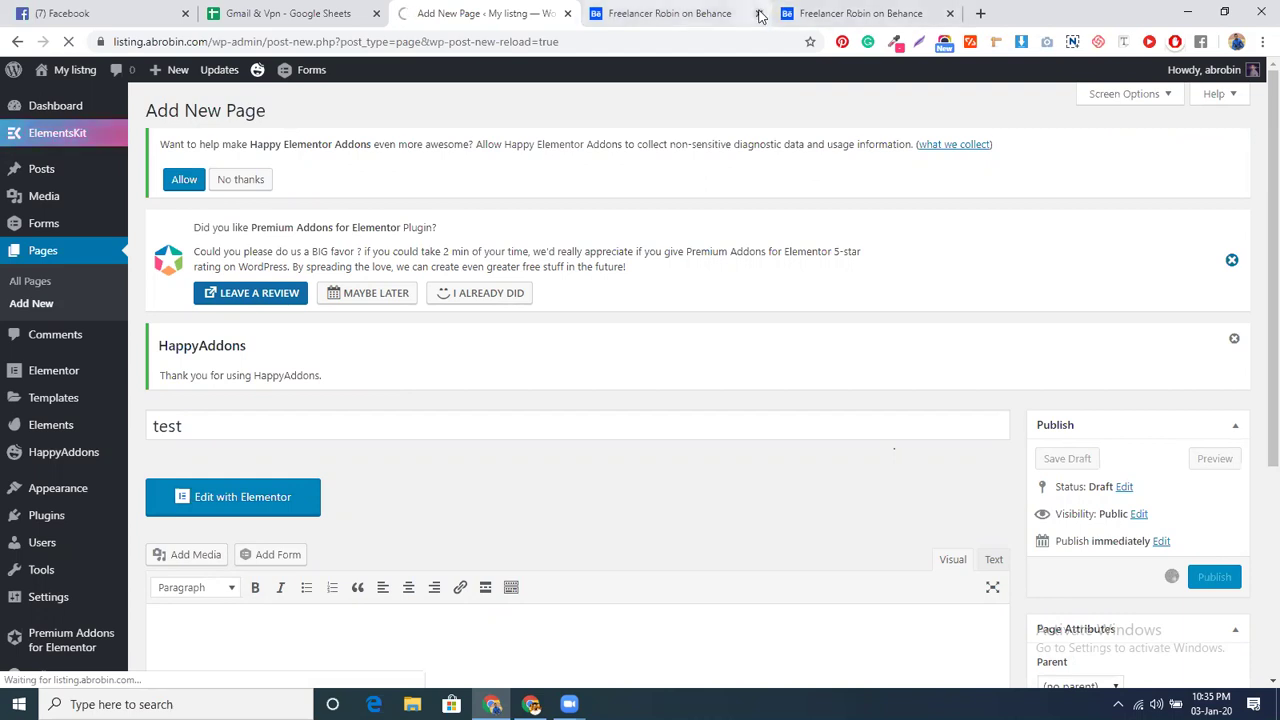
click(758, 13)
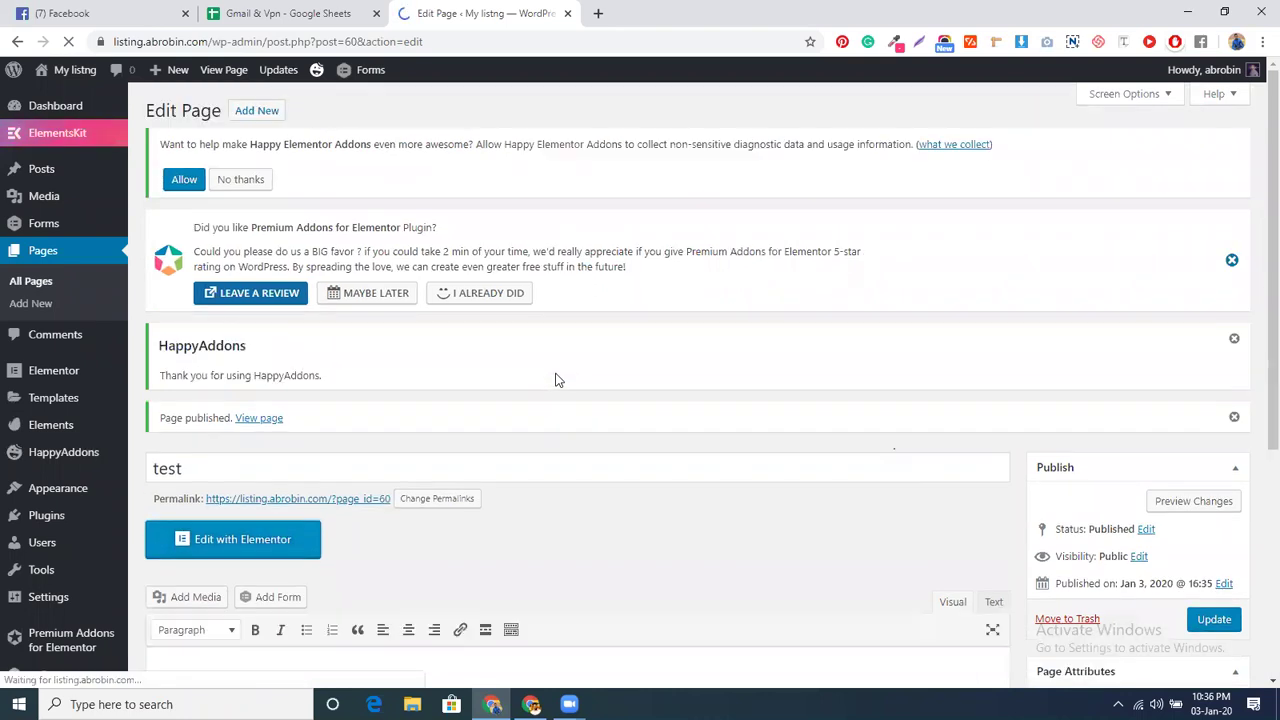
mouse_move(80, 108)
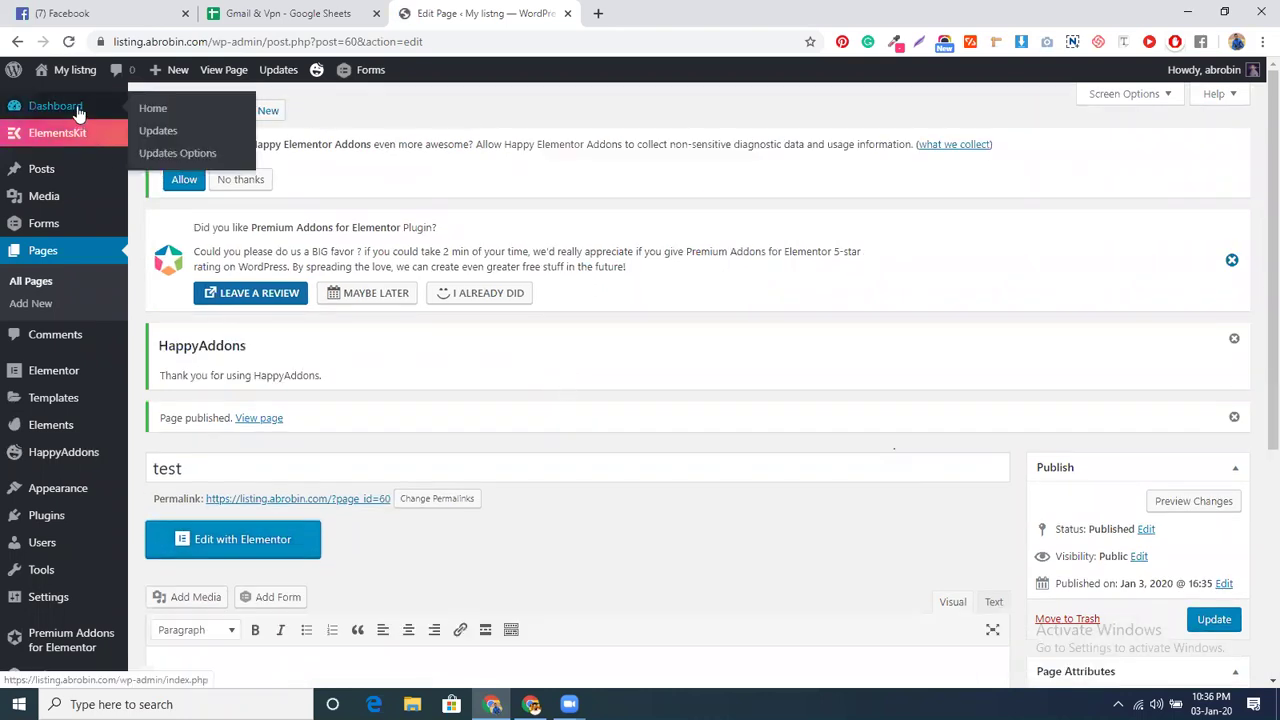
middle_click(150, 110)
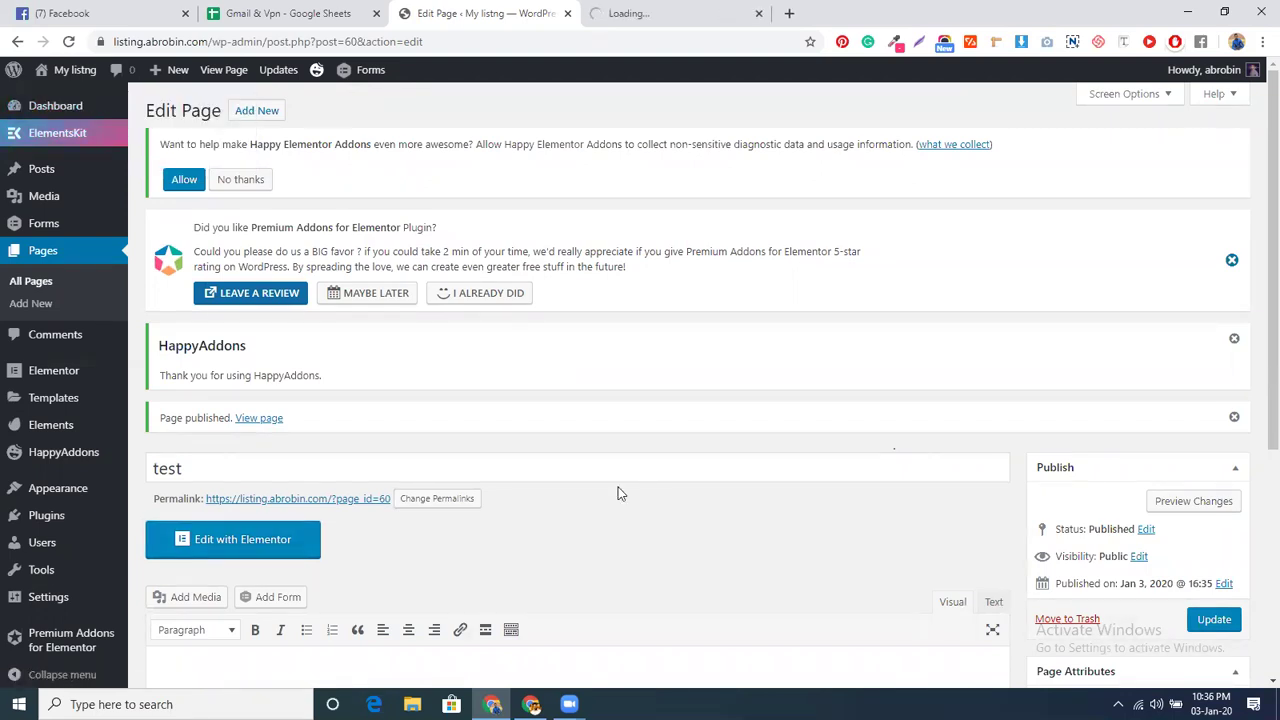
- Edit 'test' with Elementor, dismiss the ElementsKit template library, and add a one-column section
click(238, 545)
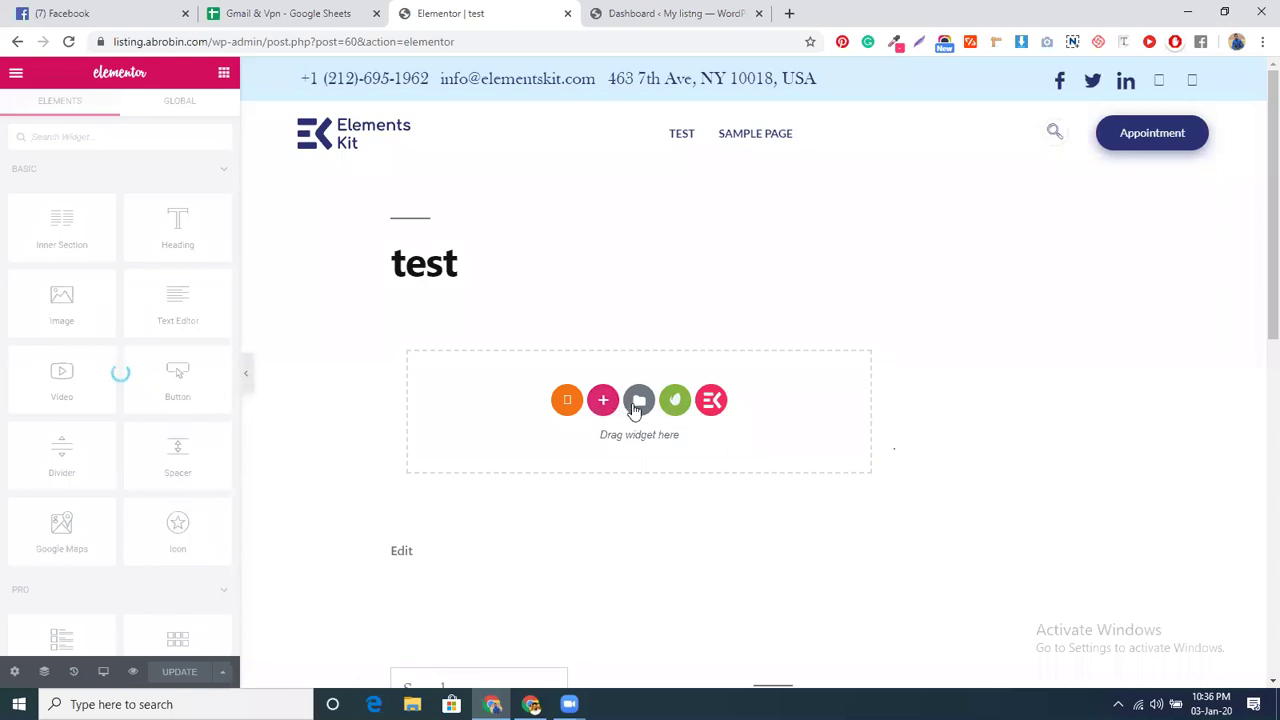
click(710, 401)
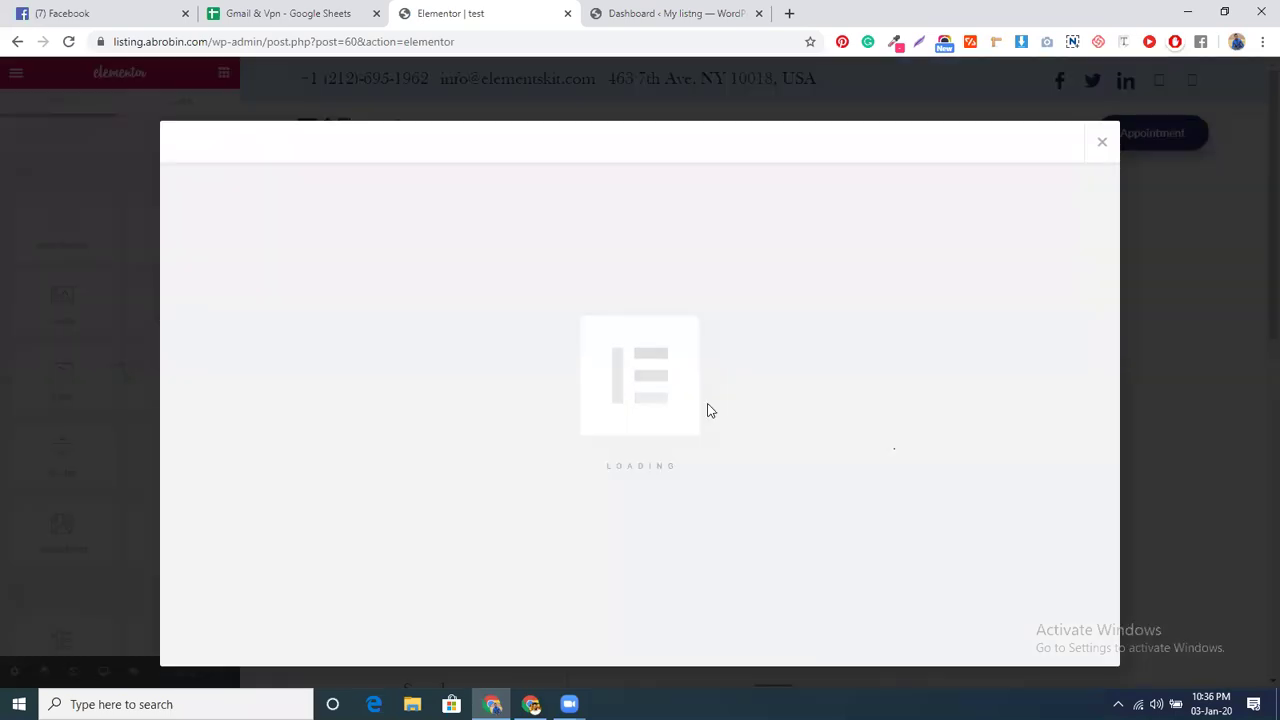
click(1105, 145)
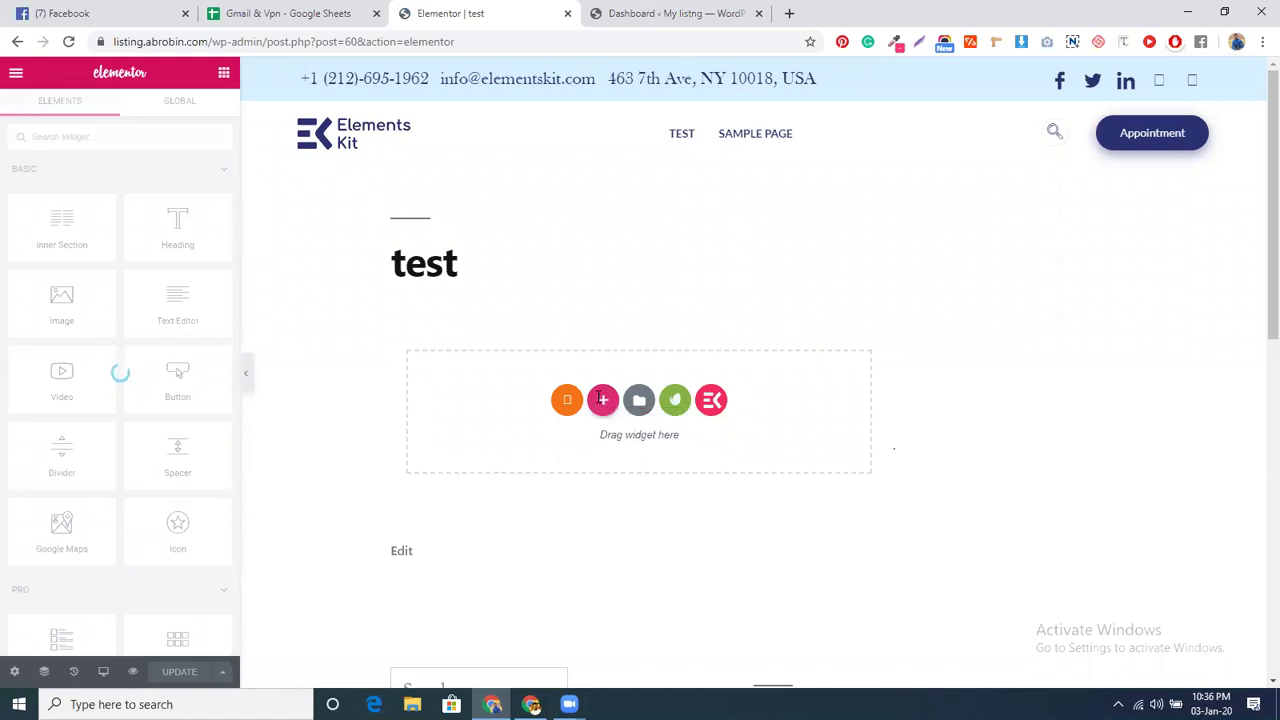
click(602, 400)
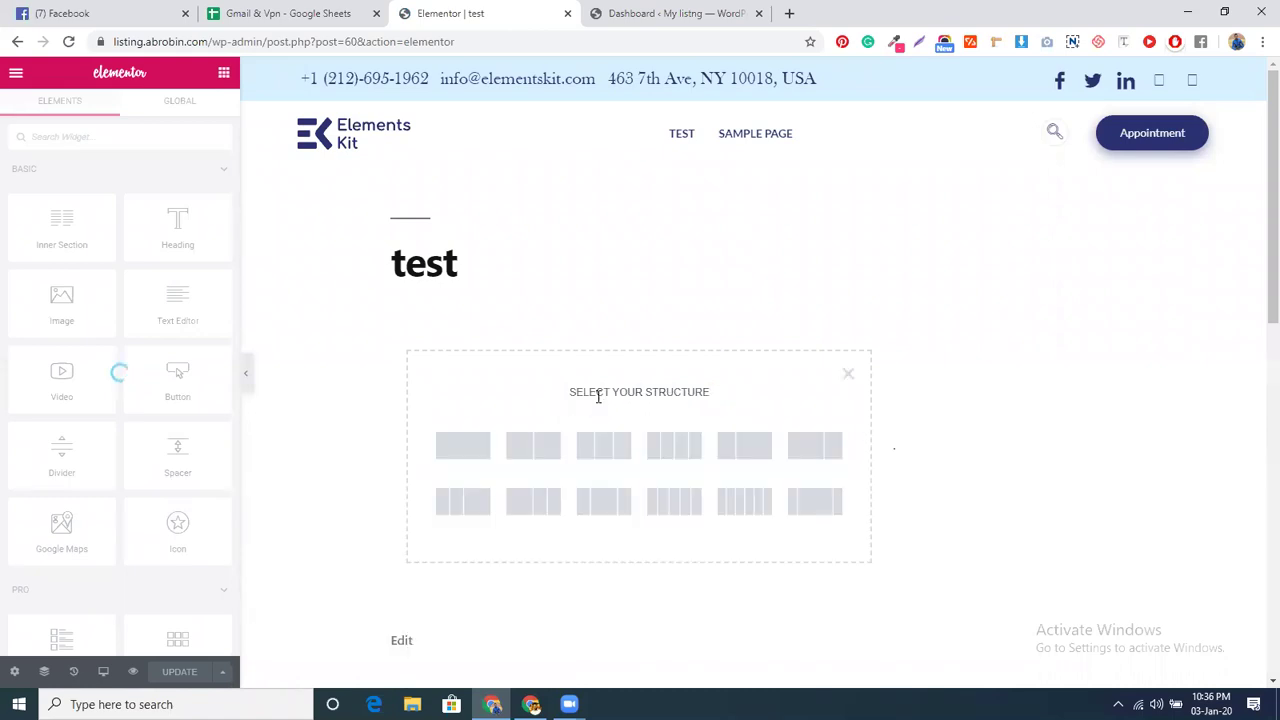
click(477, 447)
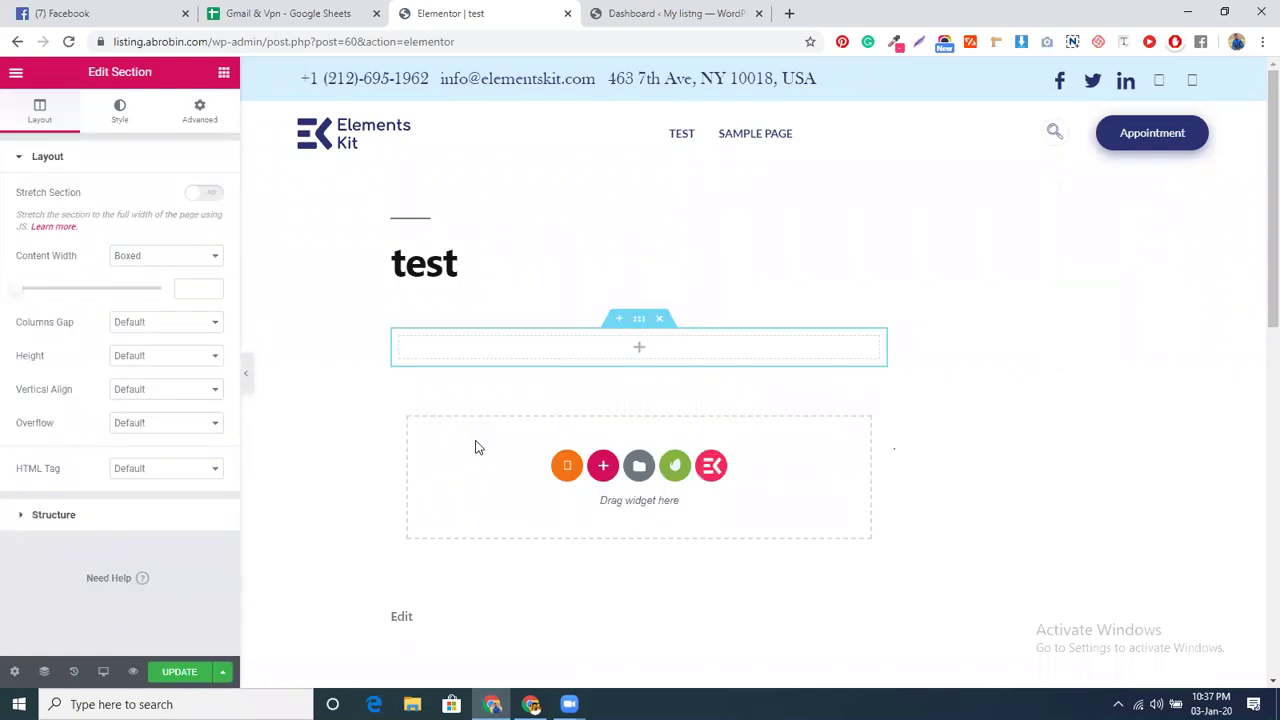
click(224, 75)
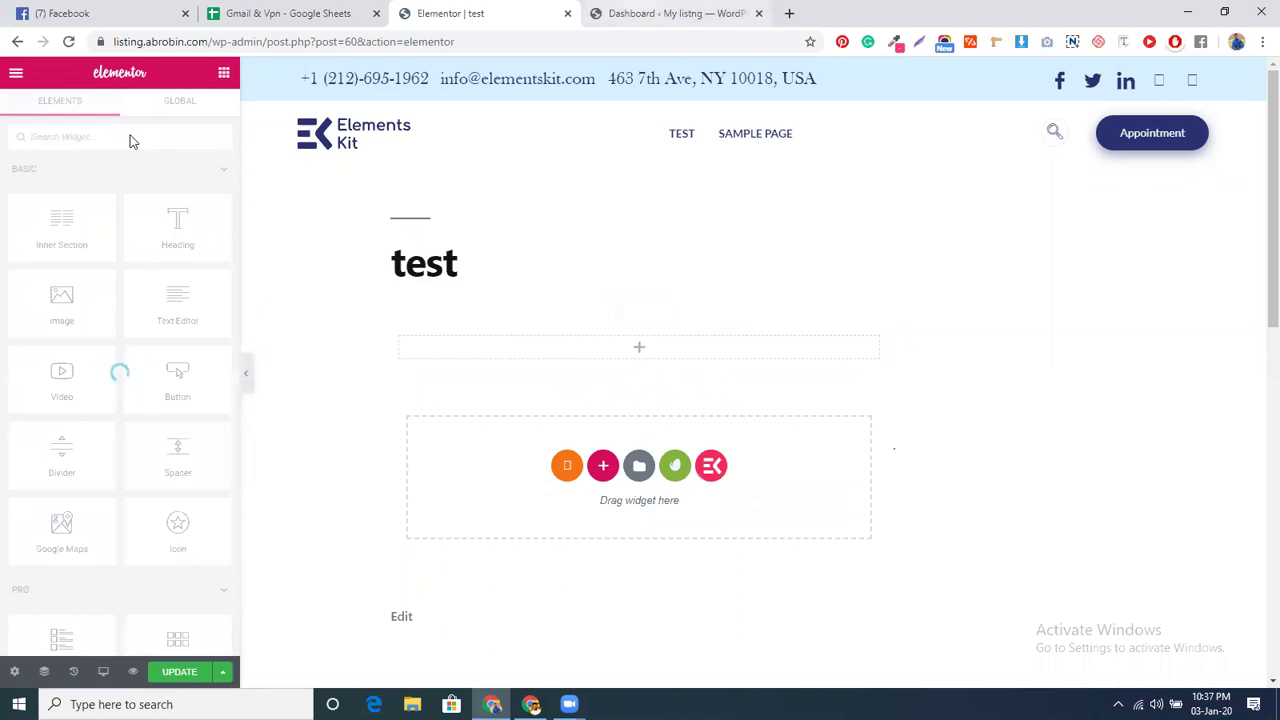
- Go to Installed Plugins in the dashboard and deactivate Elementor Pro
click(669, 16)
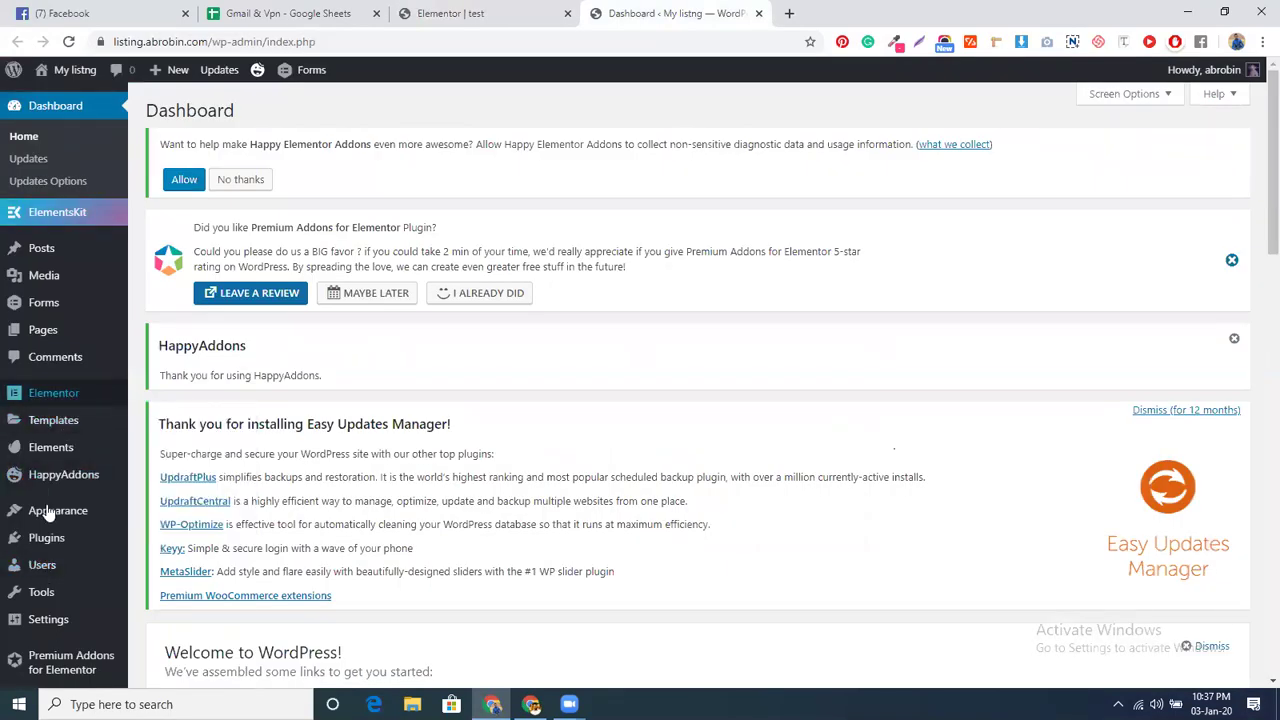
click(37, 545)
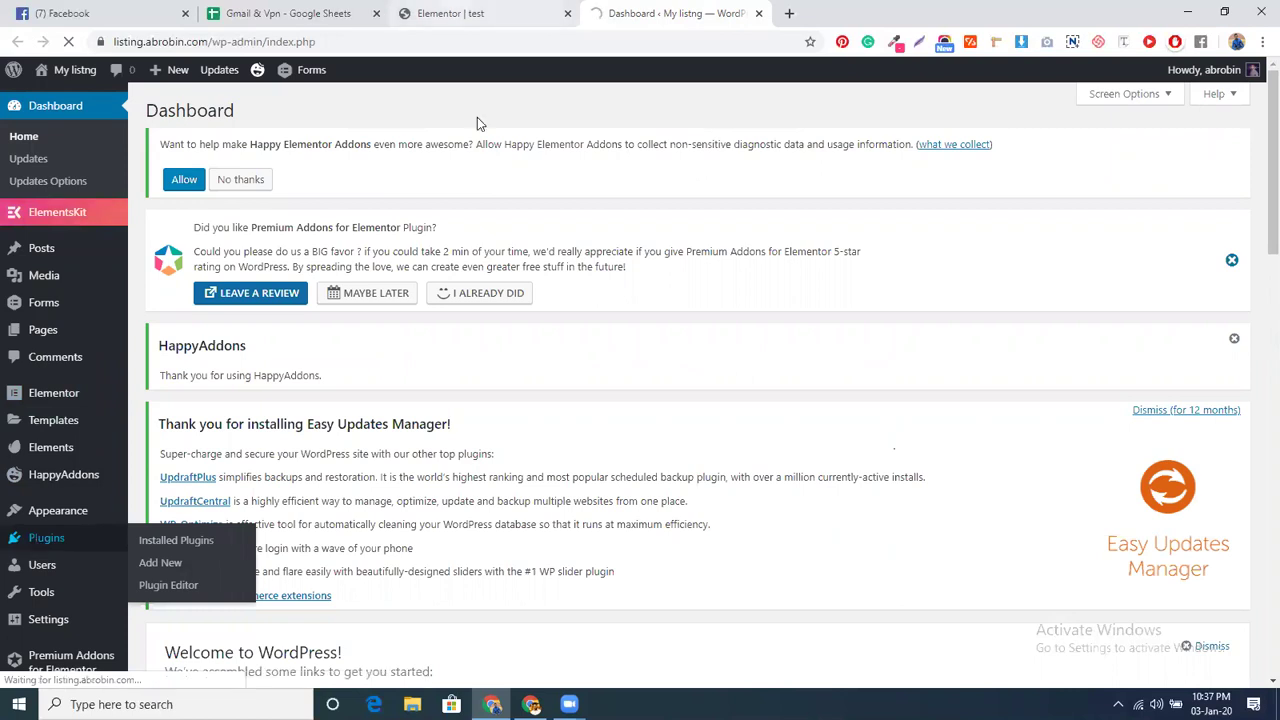
key(ctrl+shift+Tab)
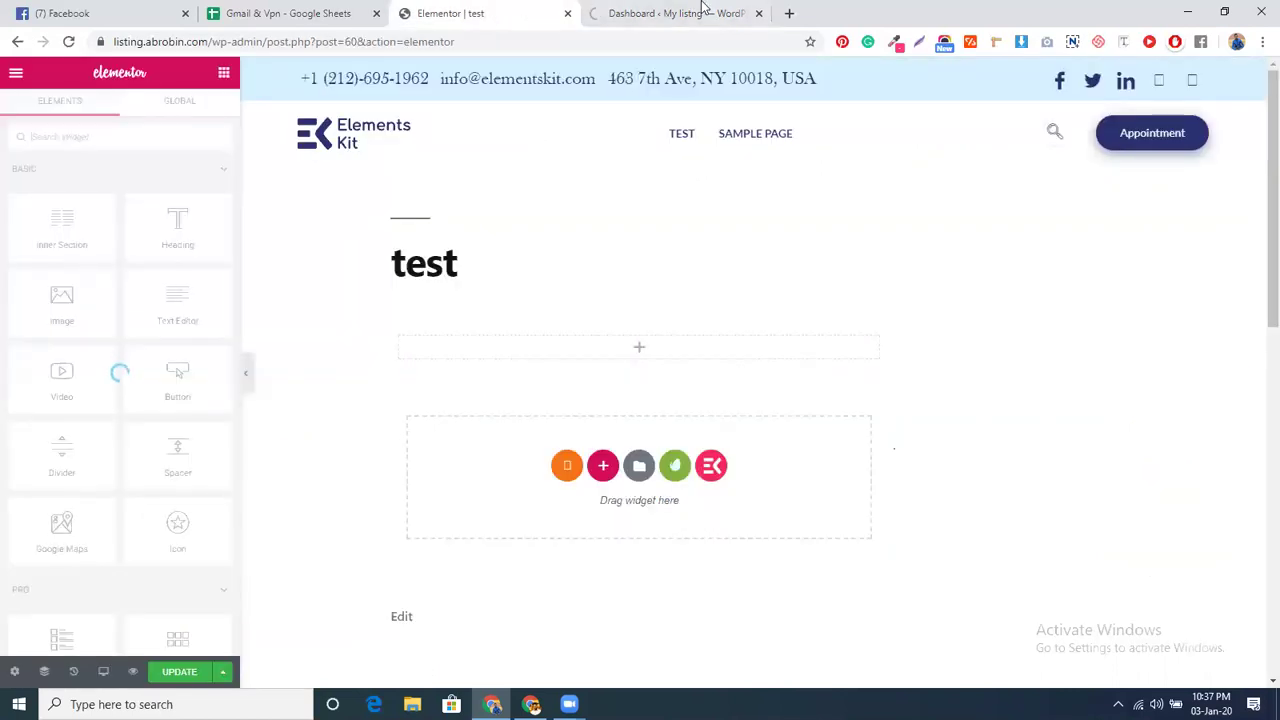
click(704, 10)
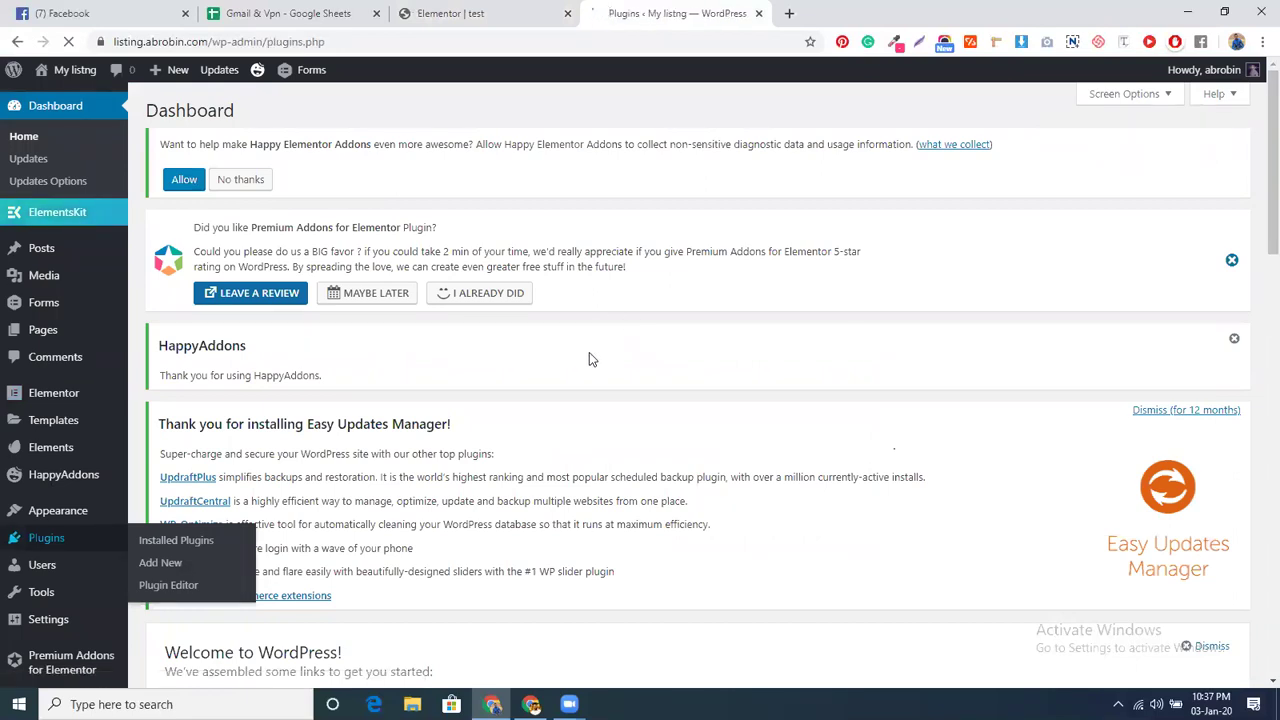
scroll(348, 528, down, 3)
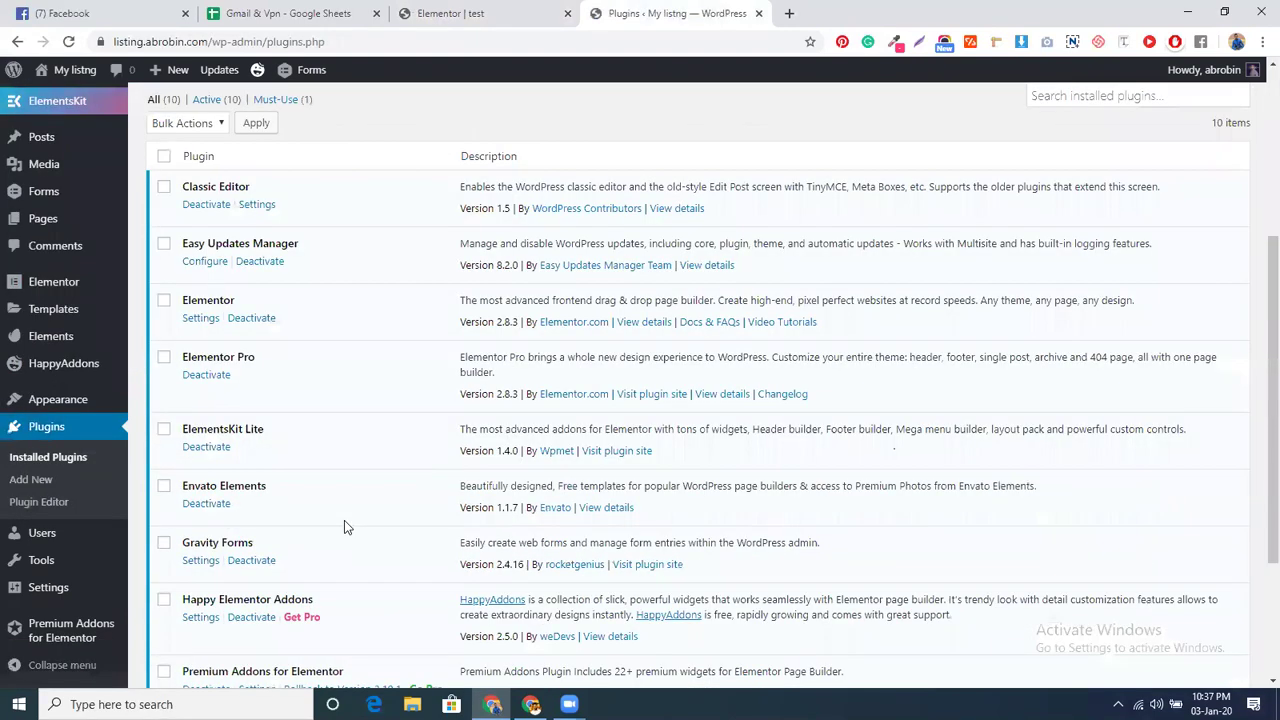
click(217, 376)
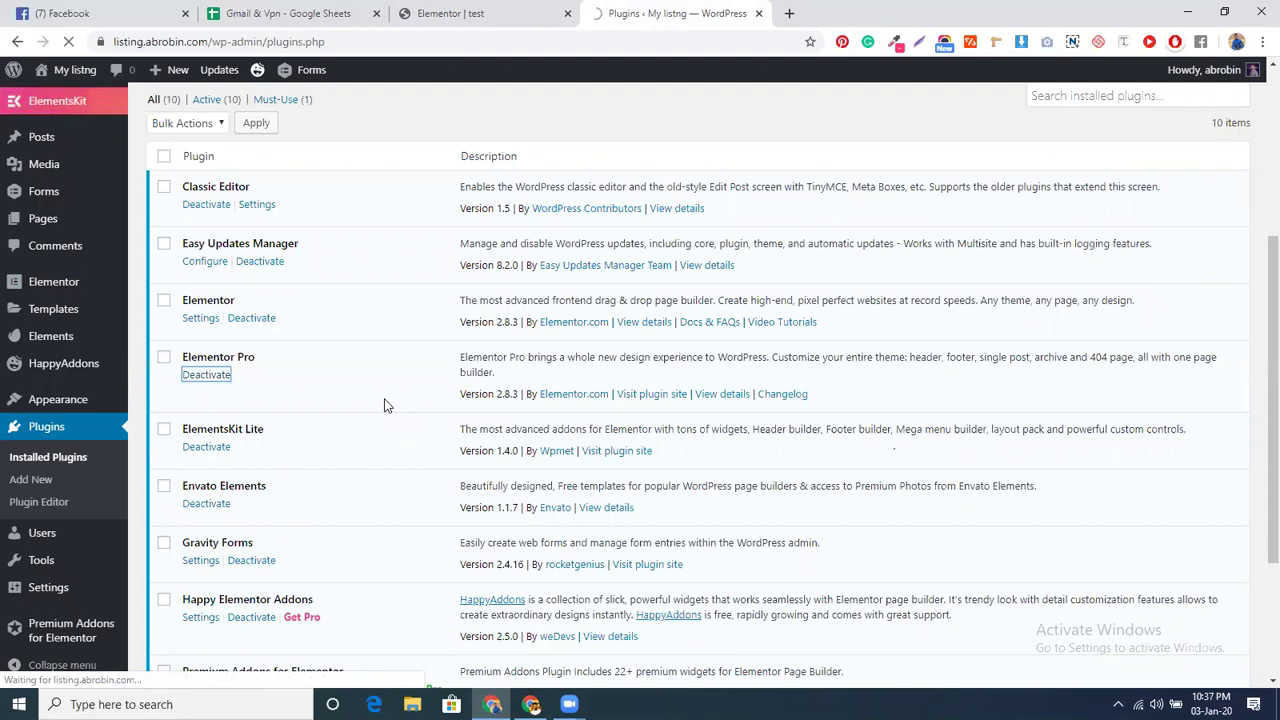
- Return to the plugins list and go to the Add New plugin page
scroll(386, 405, down, 3)
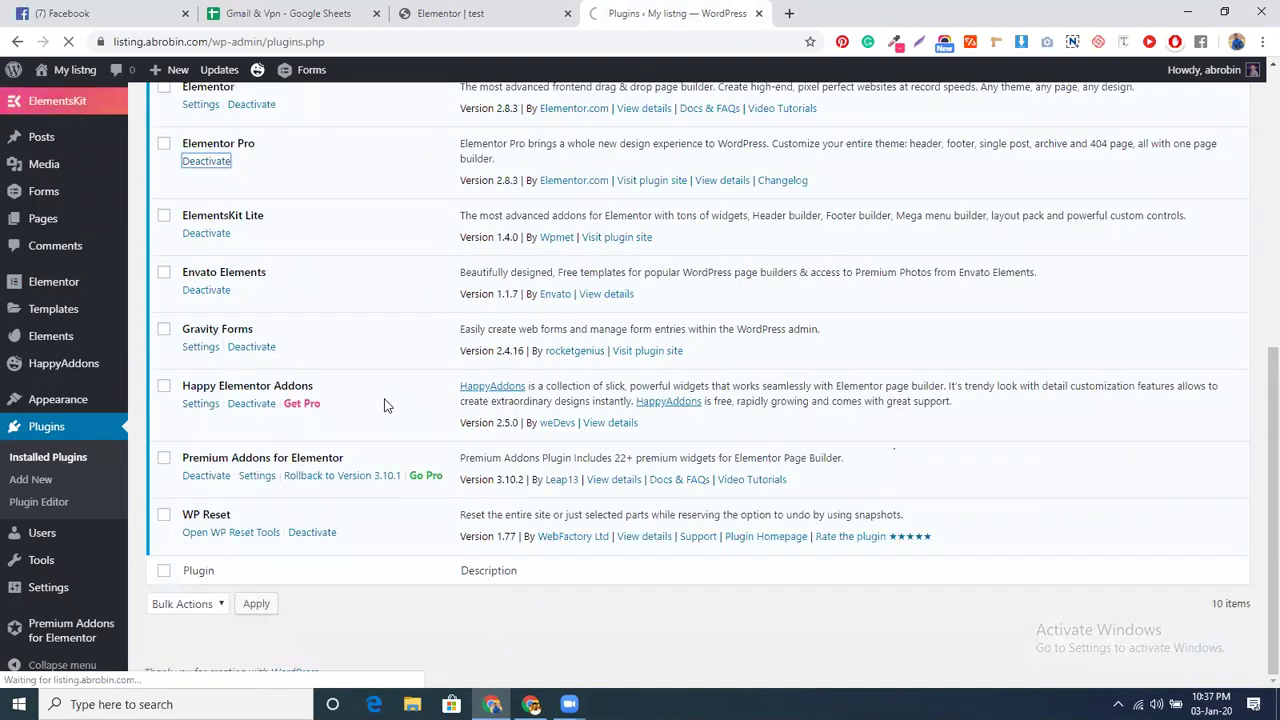
scroll(386, 405, up, 5)
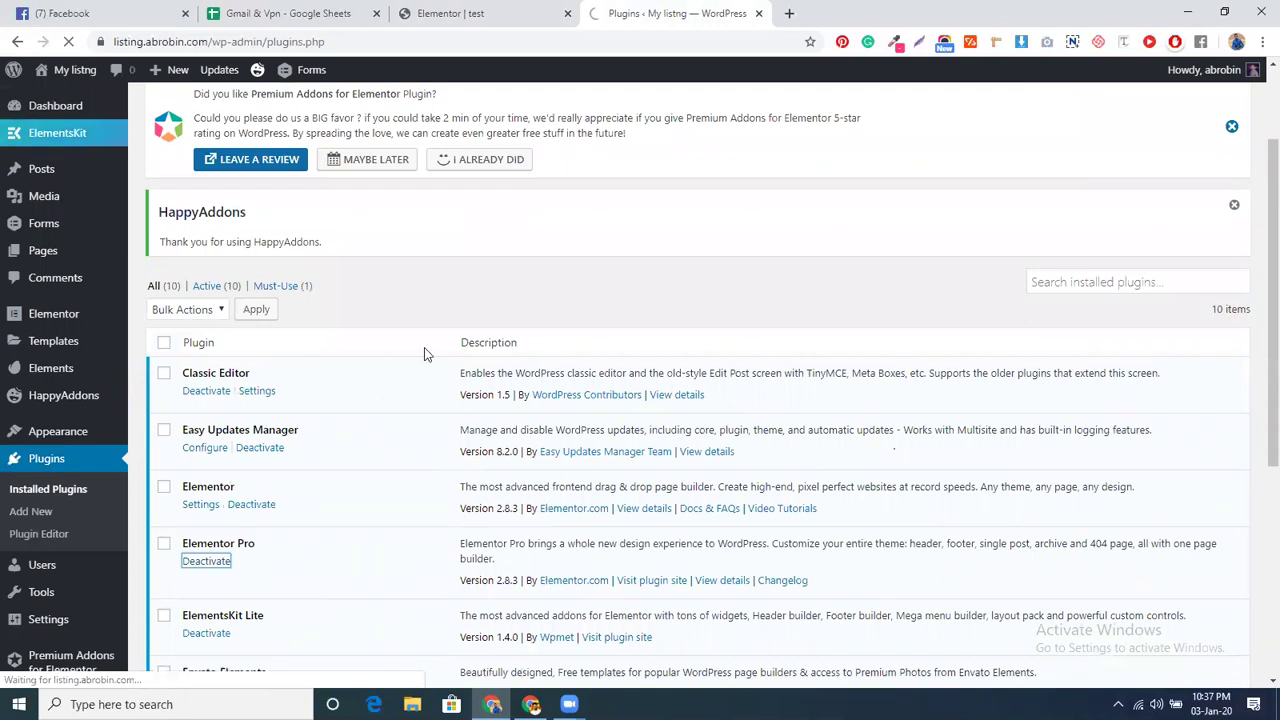
key(ctrl+shift+Tab)
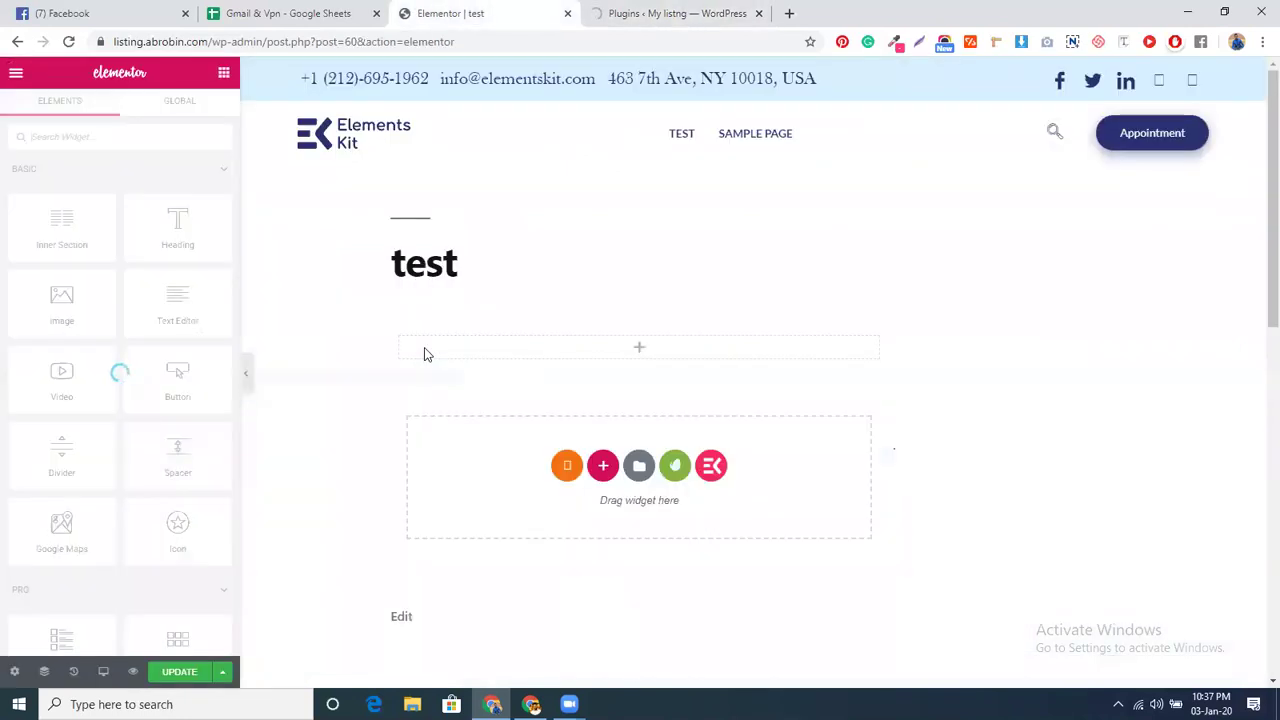
click(657, 12)
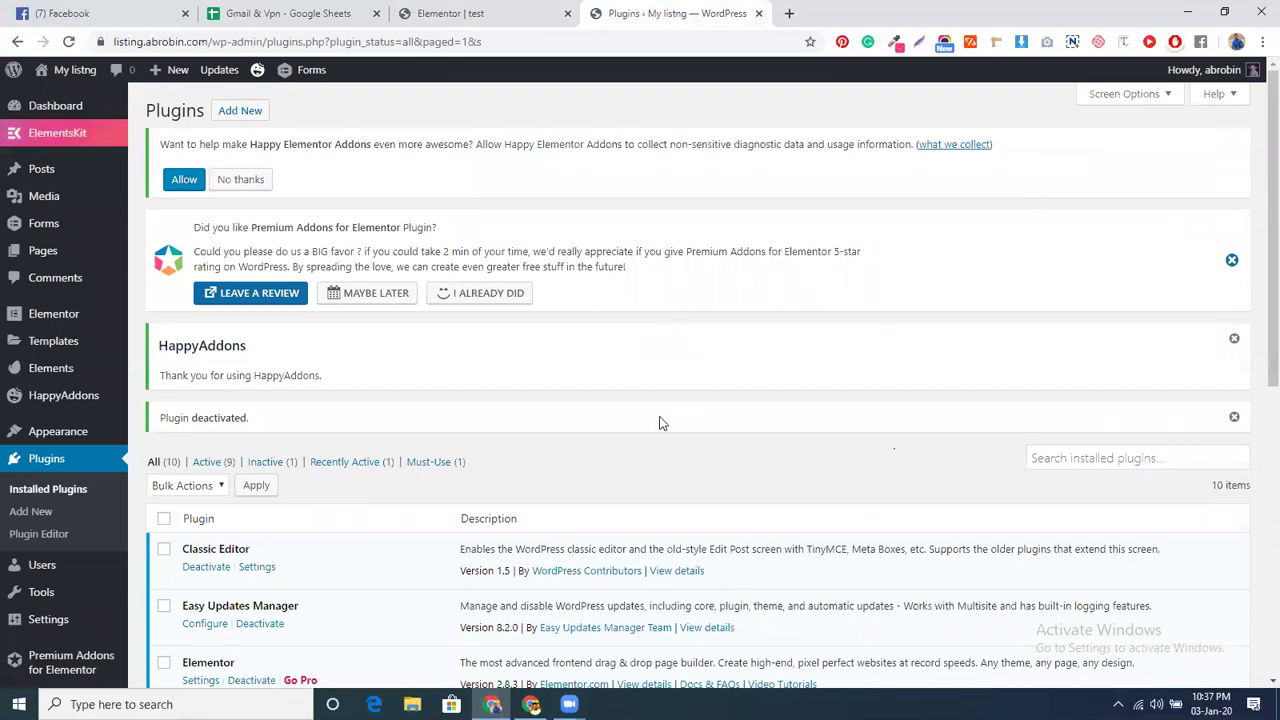
scroll(540, 437, down, 2)
scroll(415, 443, up, 2)
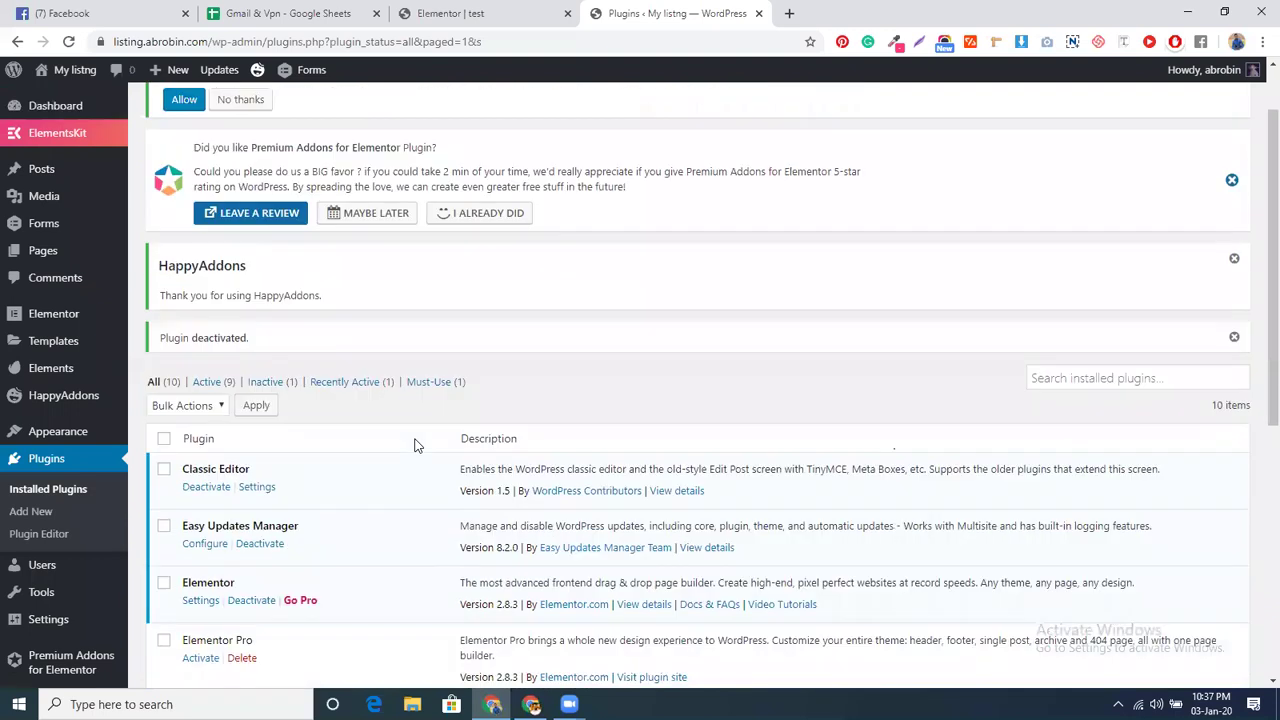
scroll(417, 445, down, 4)
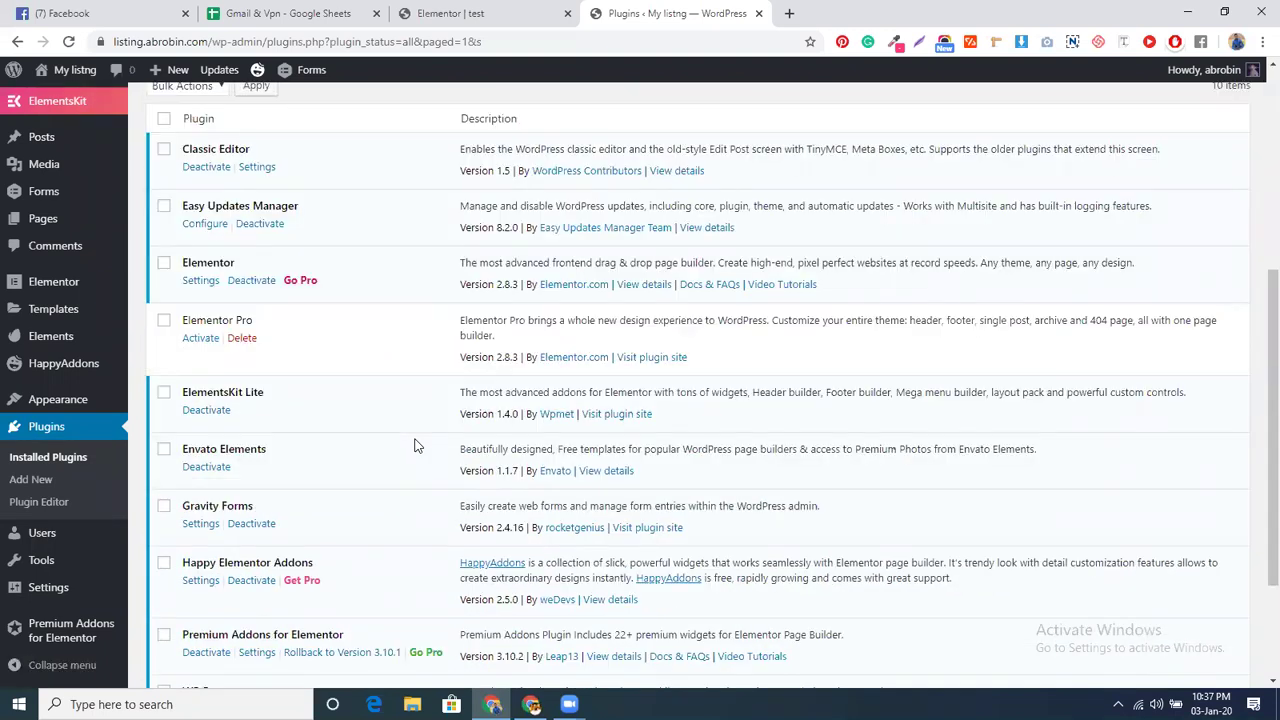
scroll(415, 444, up, 4)
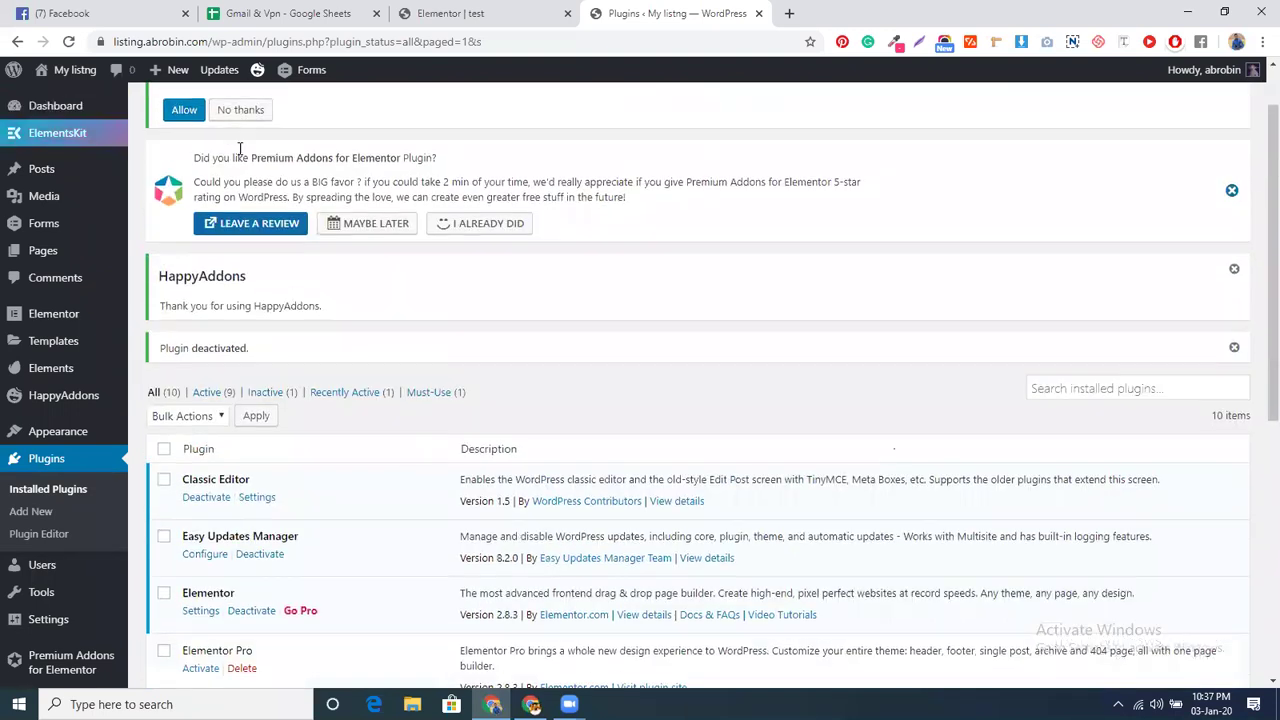
scroll(240, 148, up, 1)
click(240, 111)
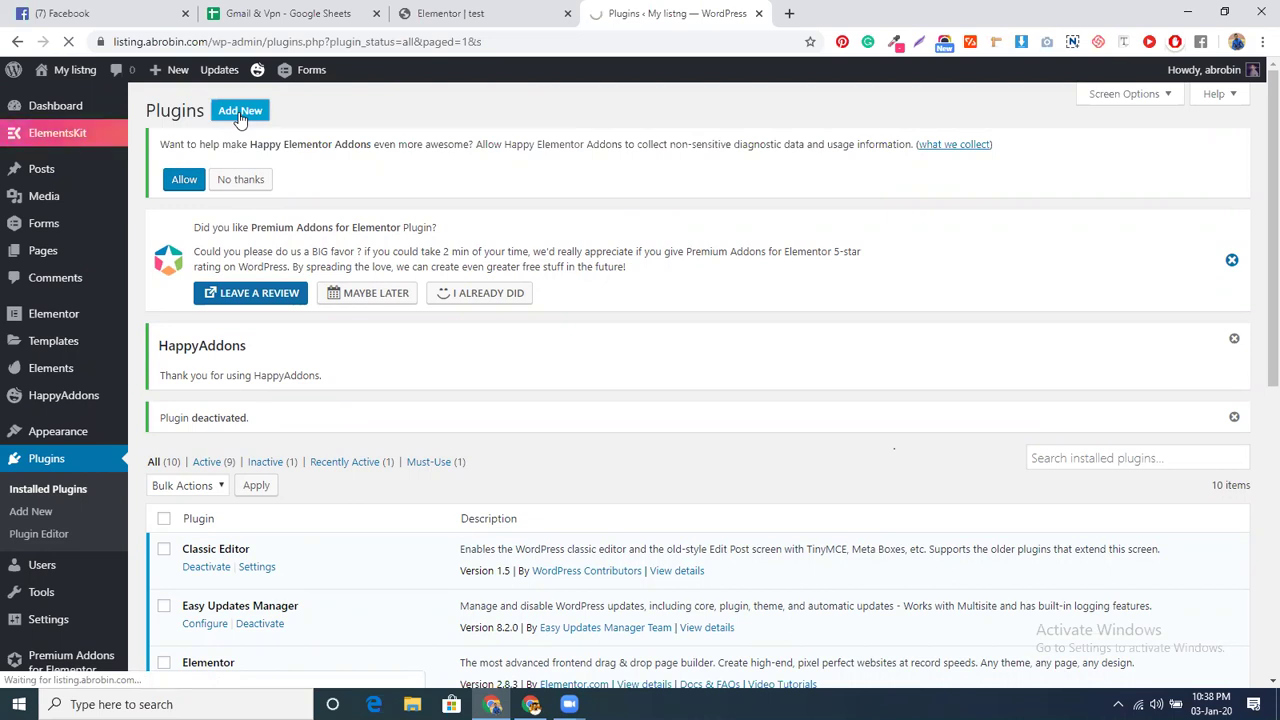
- Reload the Elementor editor tab, confirming despite unsaved changes
key(ctrl+shift+Tab)
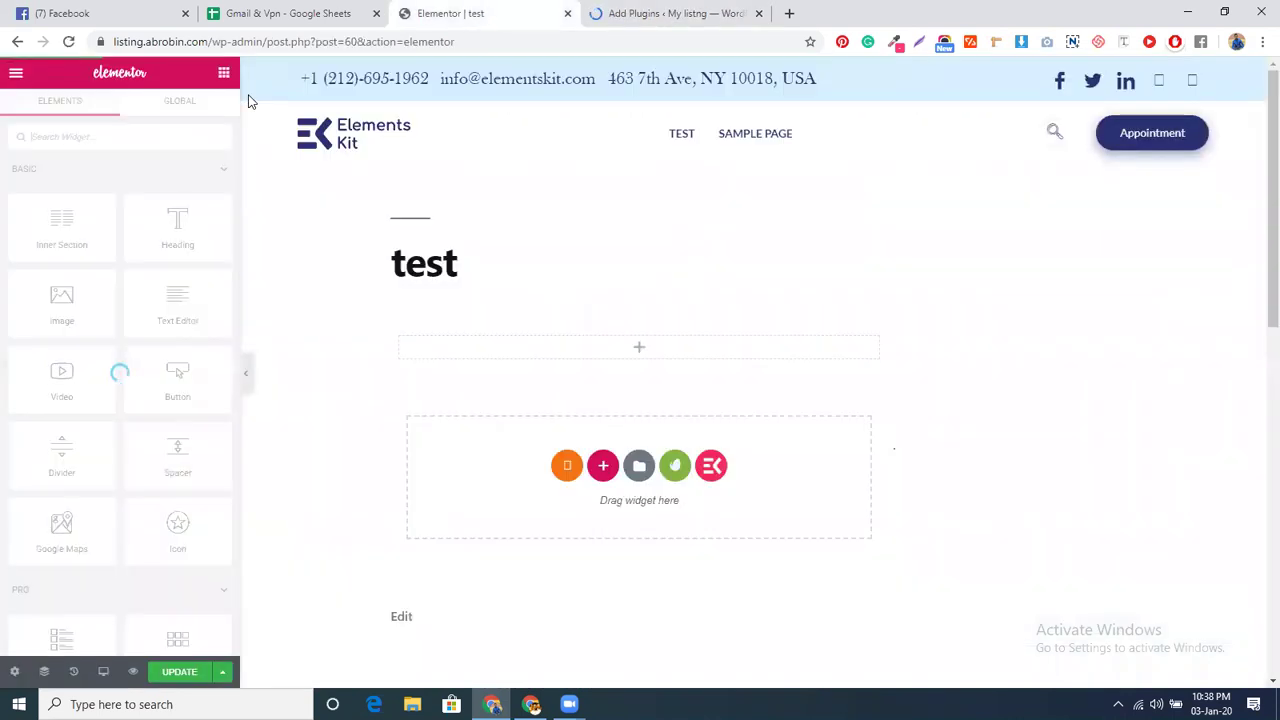
click(68, 41)
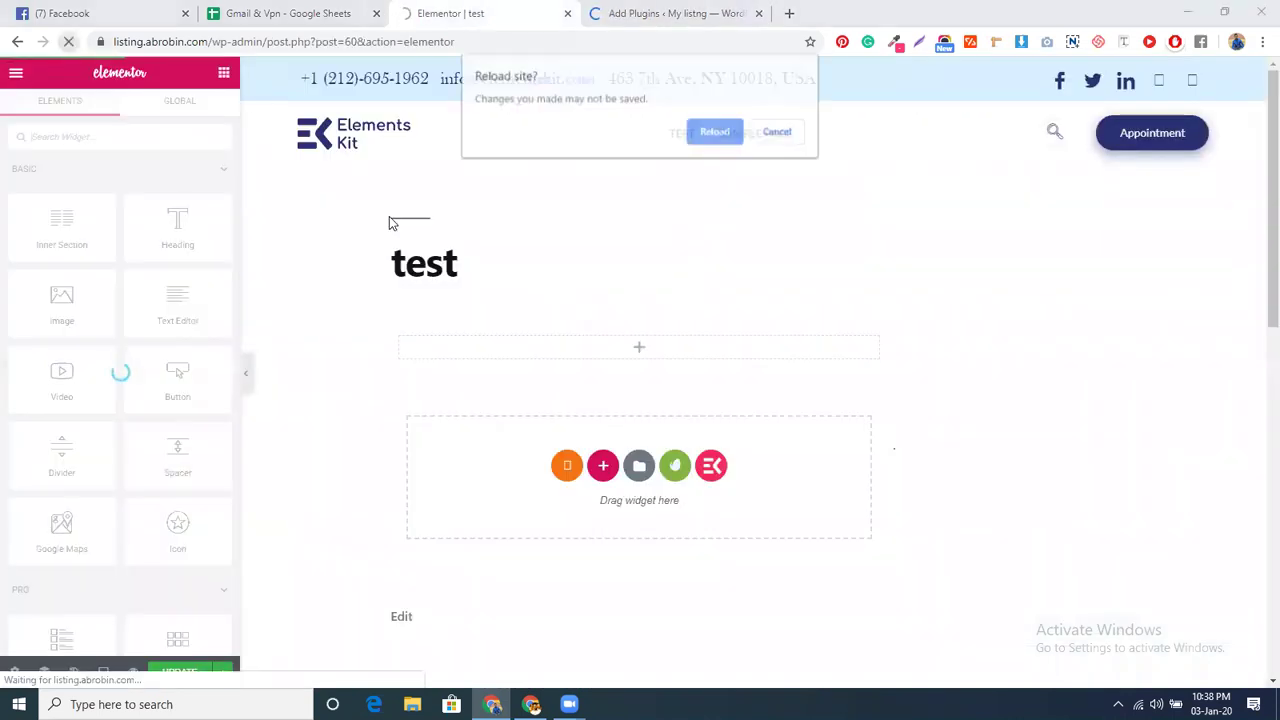
click(718, 133)
- Upload the essential-addons-elementor-v3.4.2 zip via Upload Plugin and install it
click(665, 13)
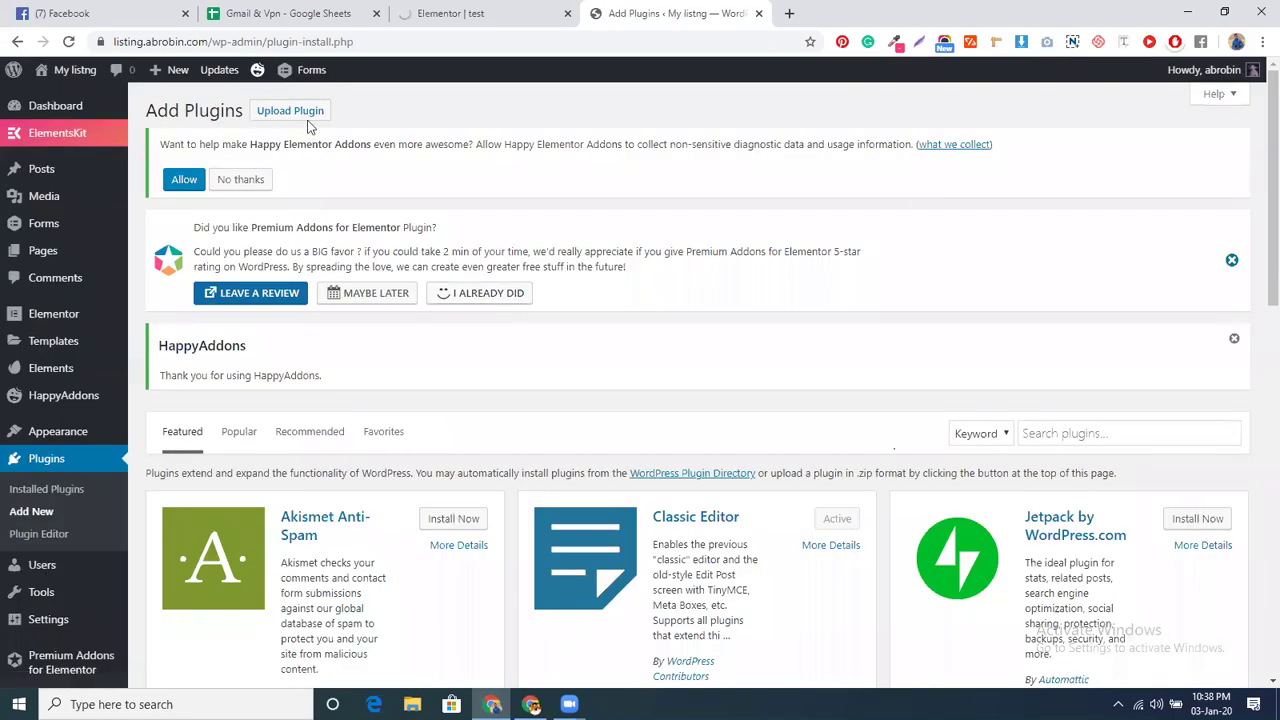
click(302, 113)
click(584, 531)
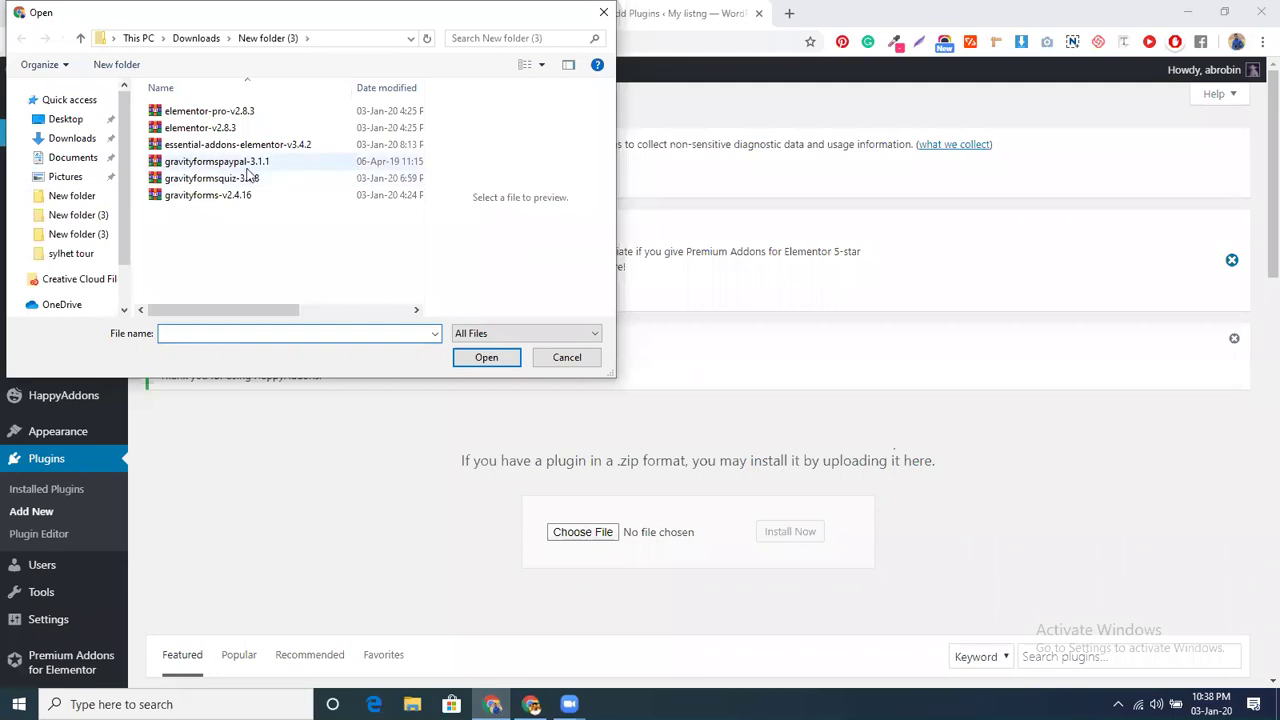
click(240, 145)
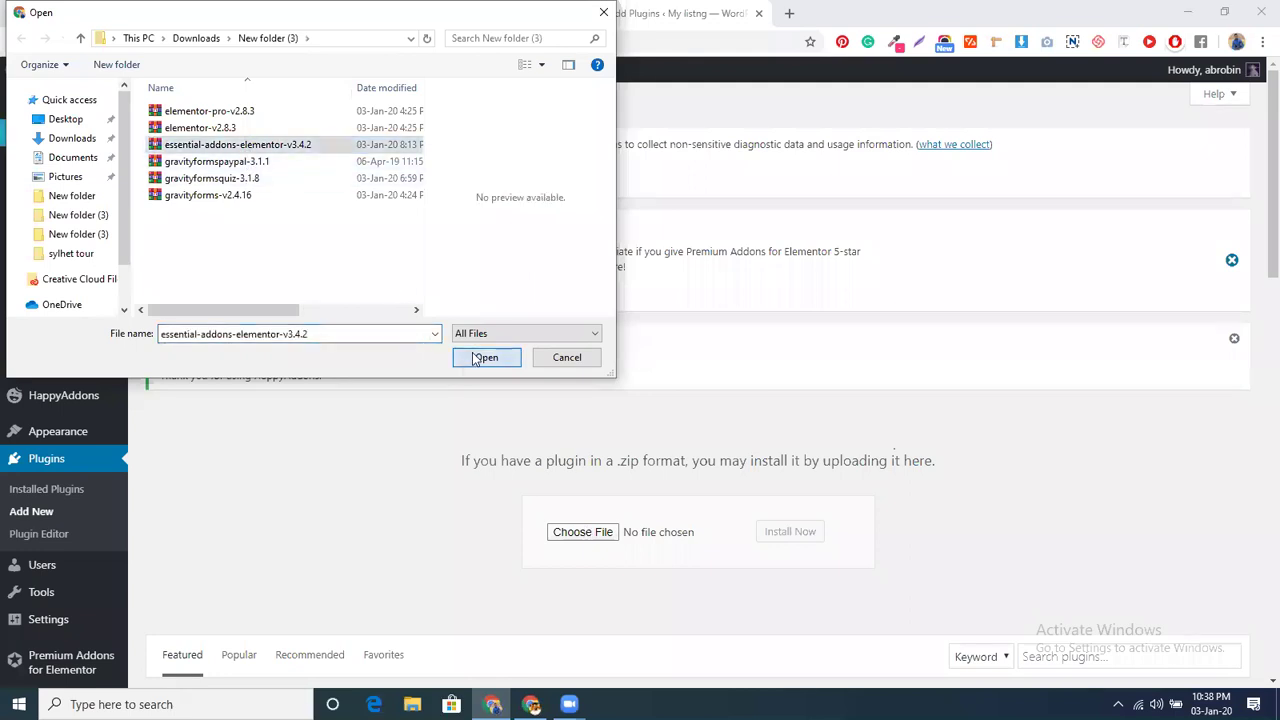
click(485, 358)
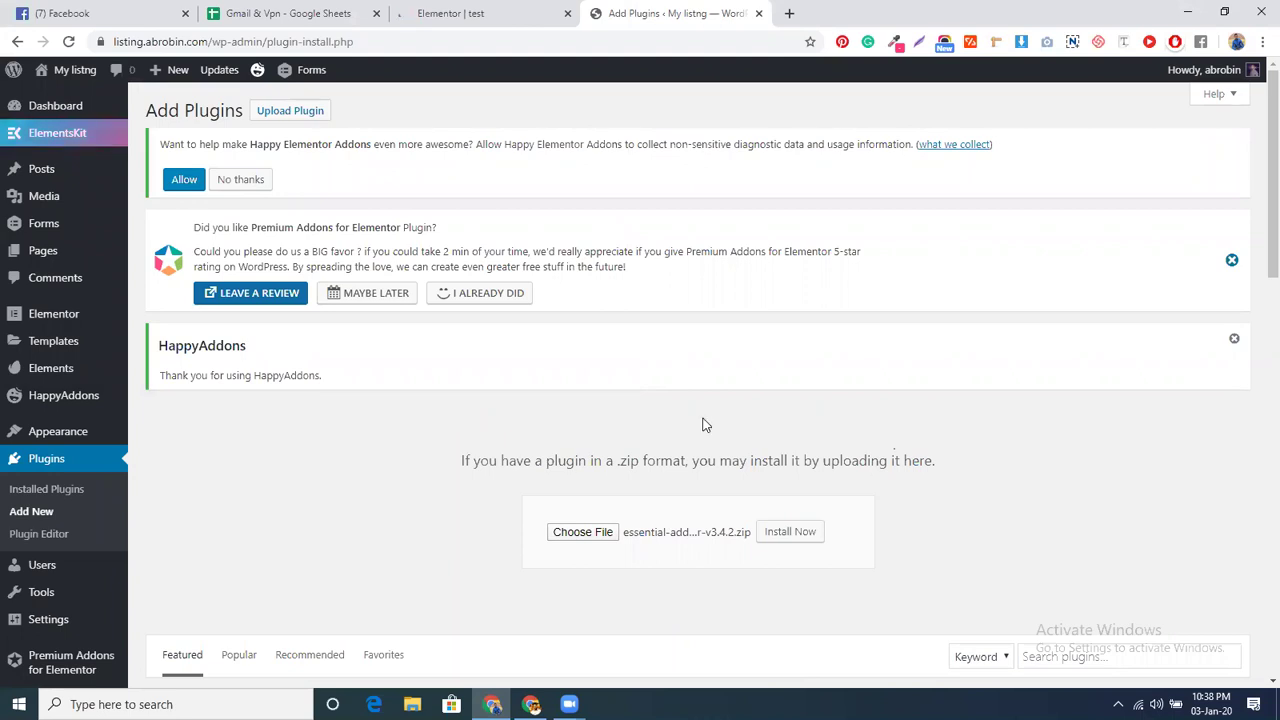
click(787, 533)
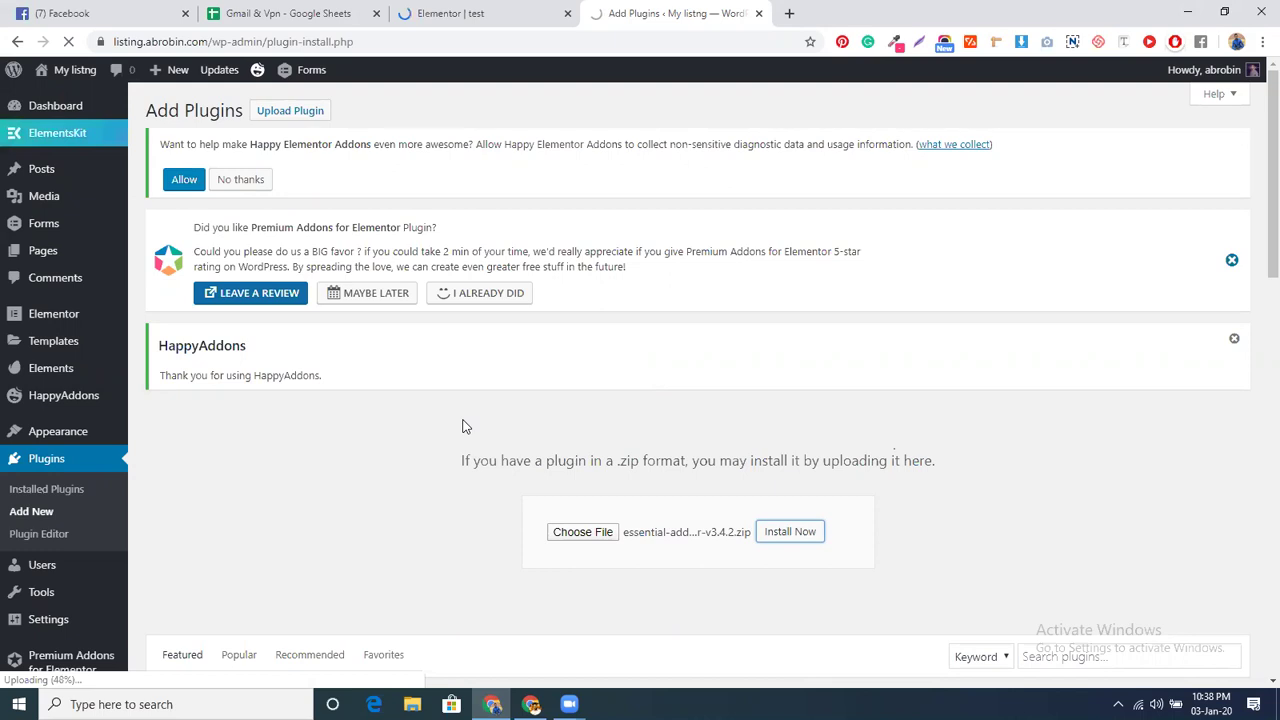
key(ctrl+shift+Tab)
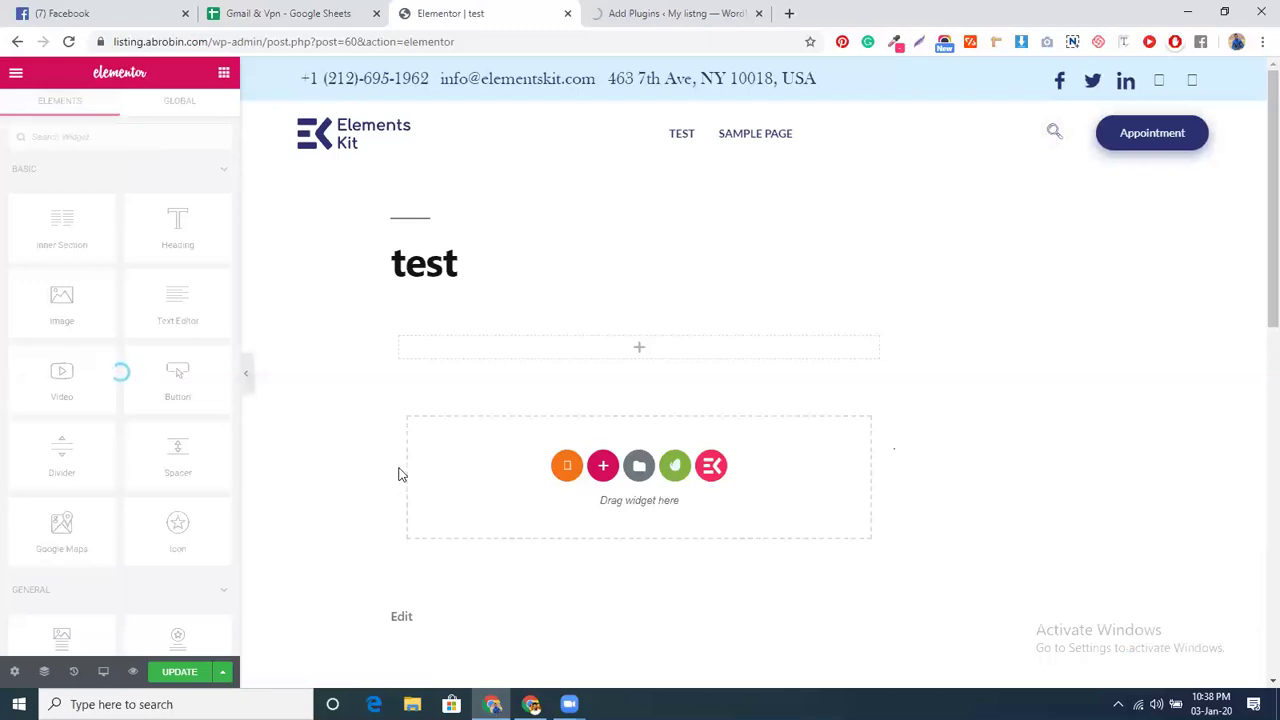
- Search Elementor's widget panel for 'grav' to list the Gravity Forms widget
key(ctrl+Tab)
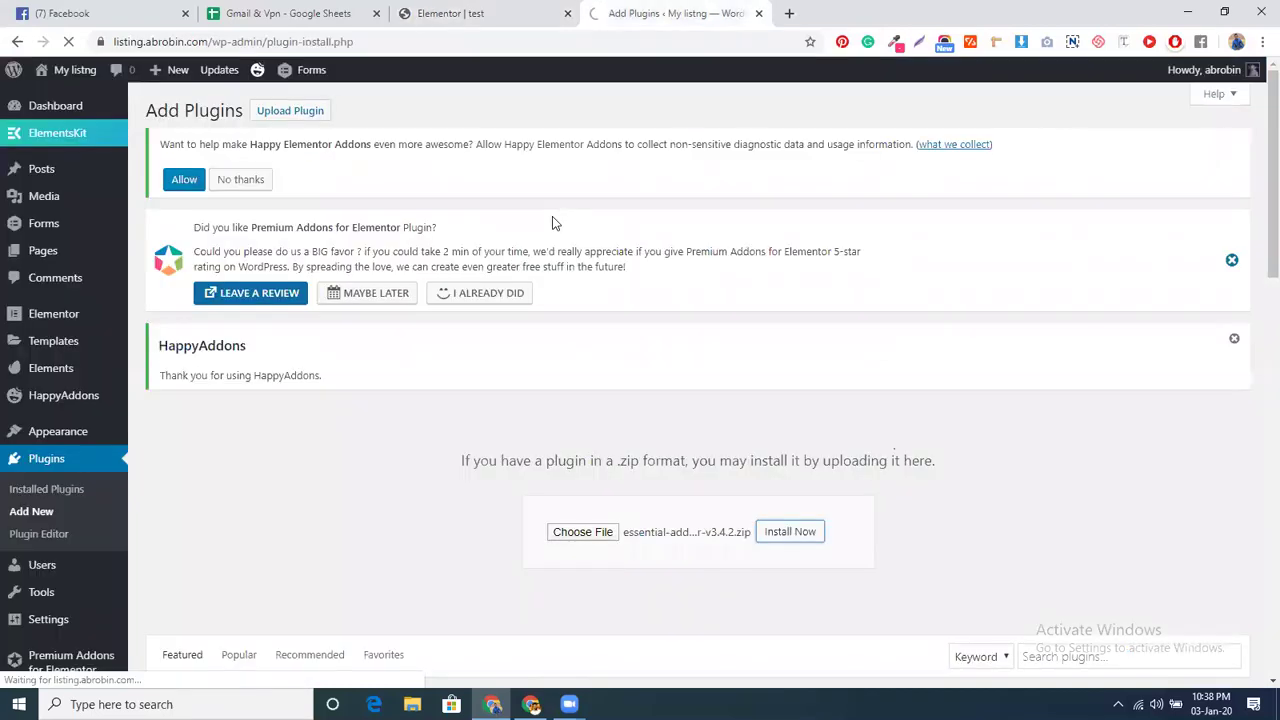
key(ctrl+shift+Tab)
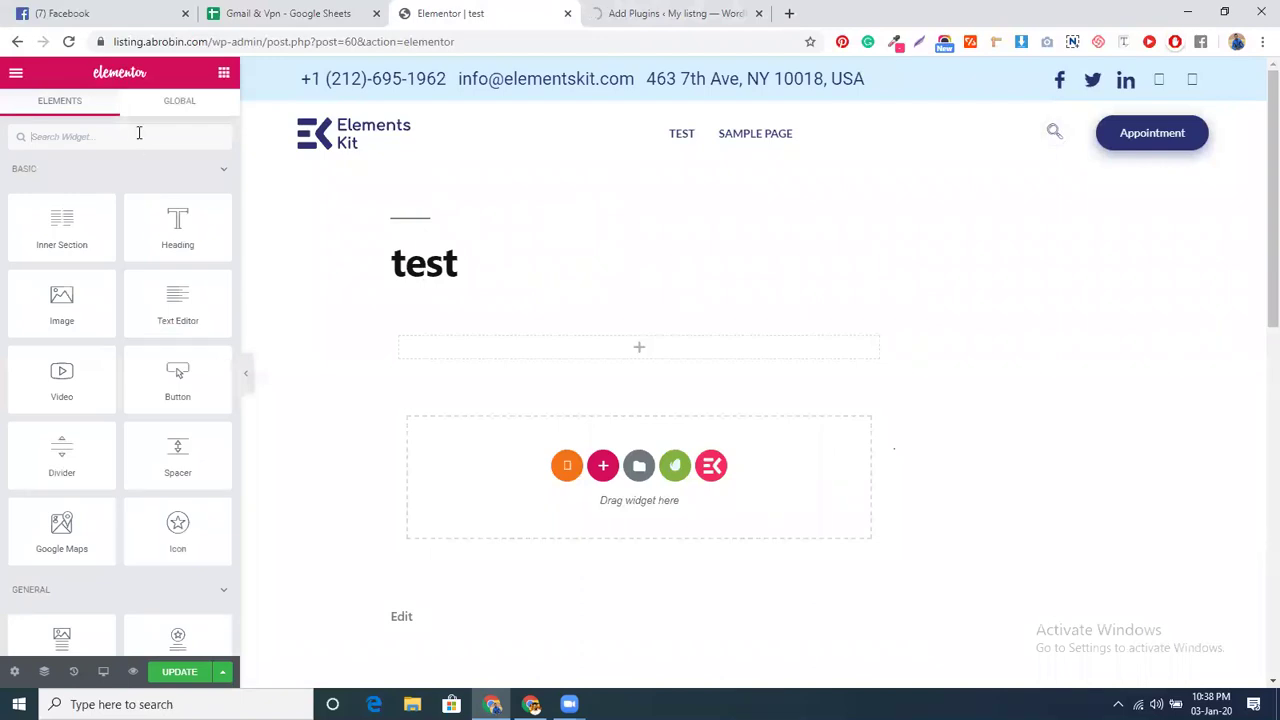
click(139, 132)
text(gr)
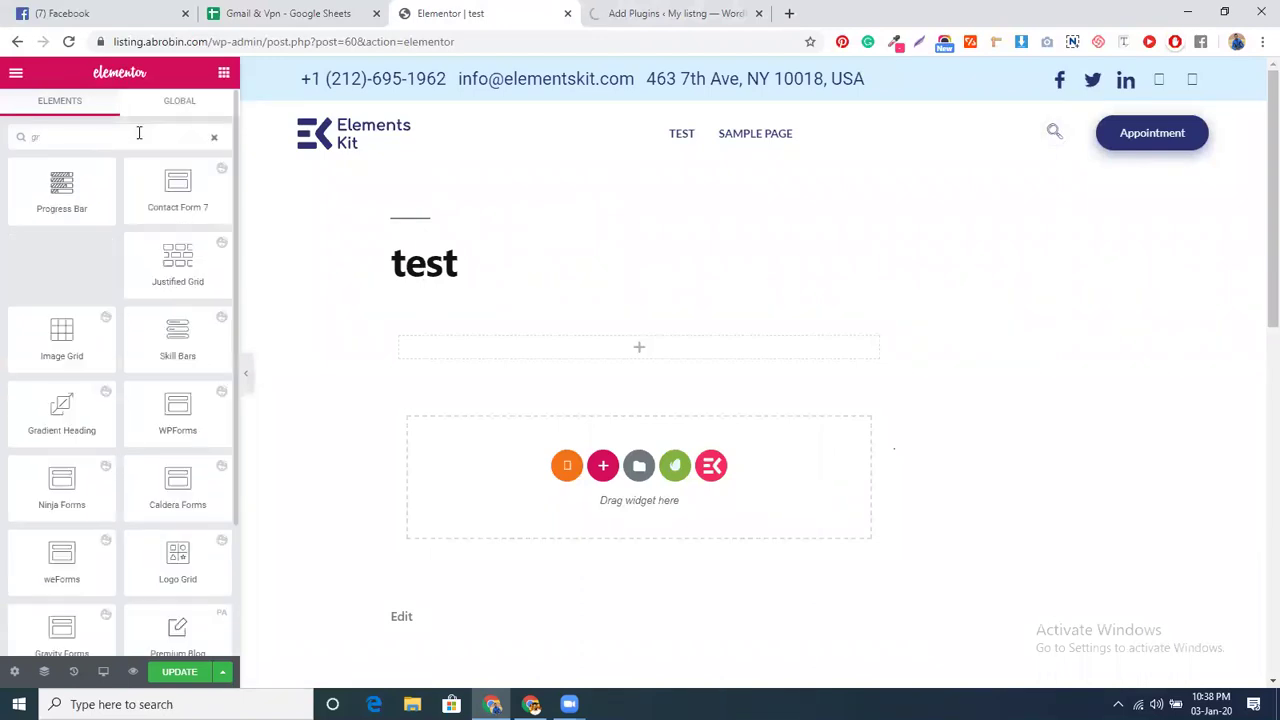
text(av)
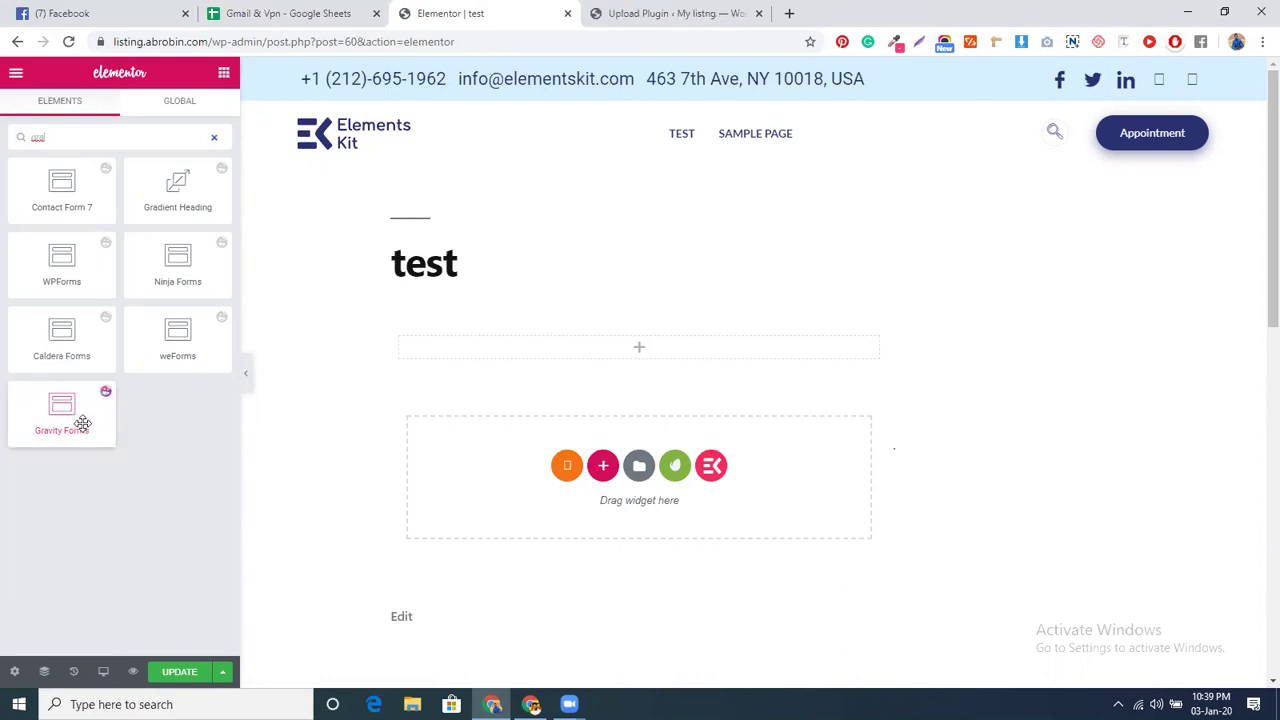
- Activate the Essential Addons plugin, then reload the Elementor editor with F5
click(620, 13)
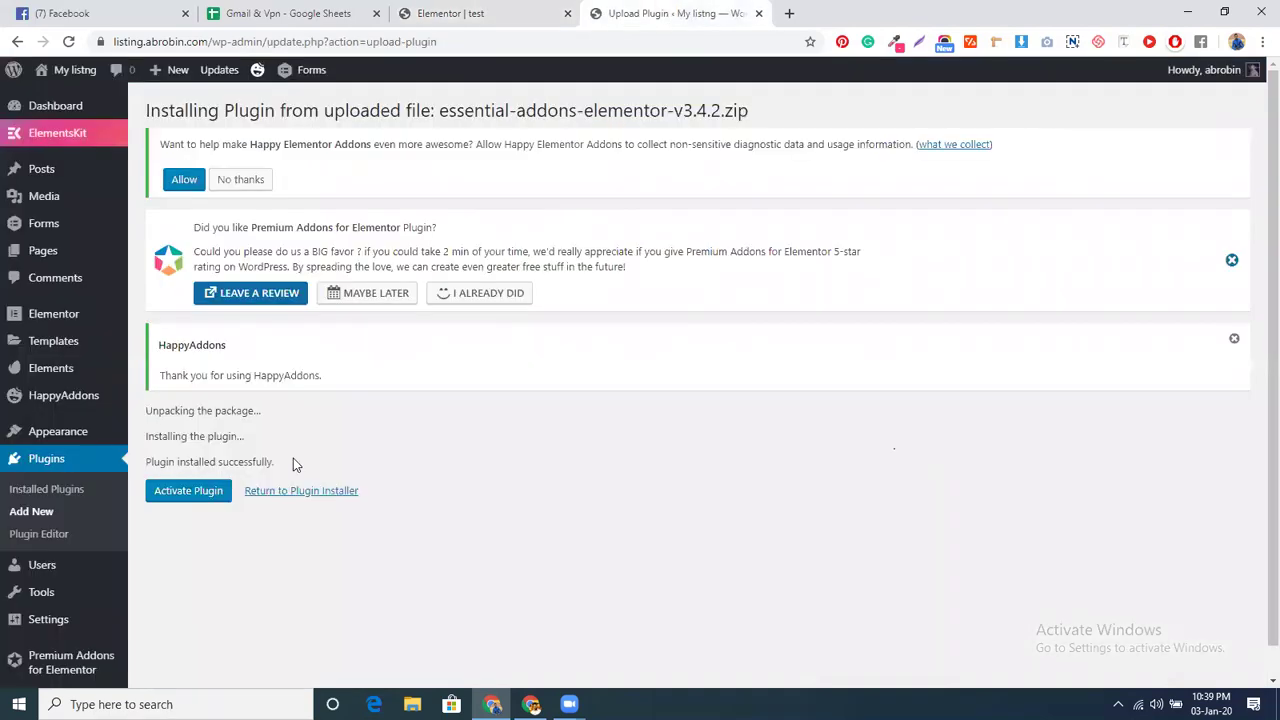
click(197, 493)
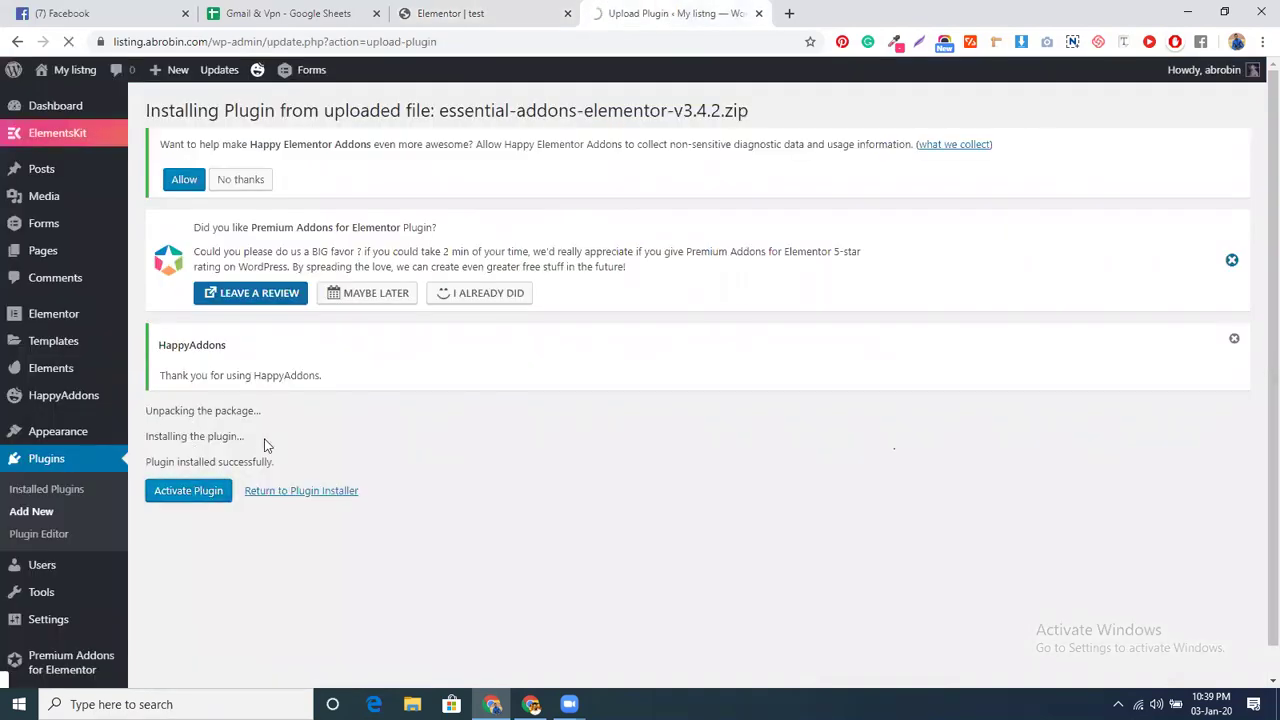
key(ctrl+shift+Tab)
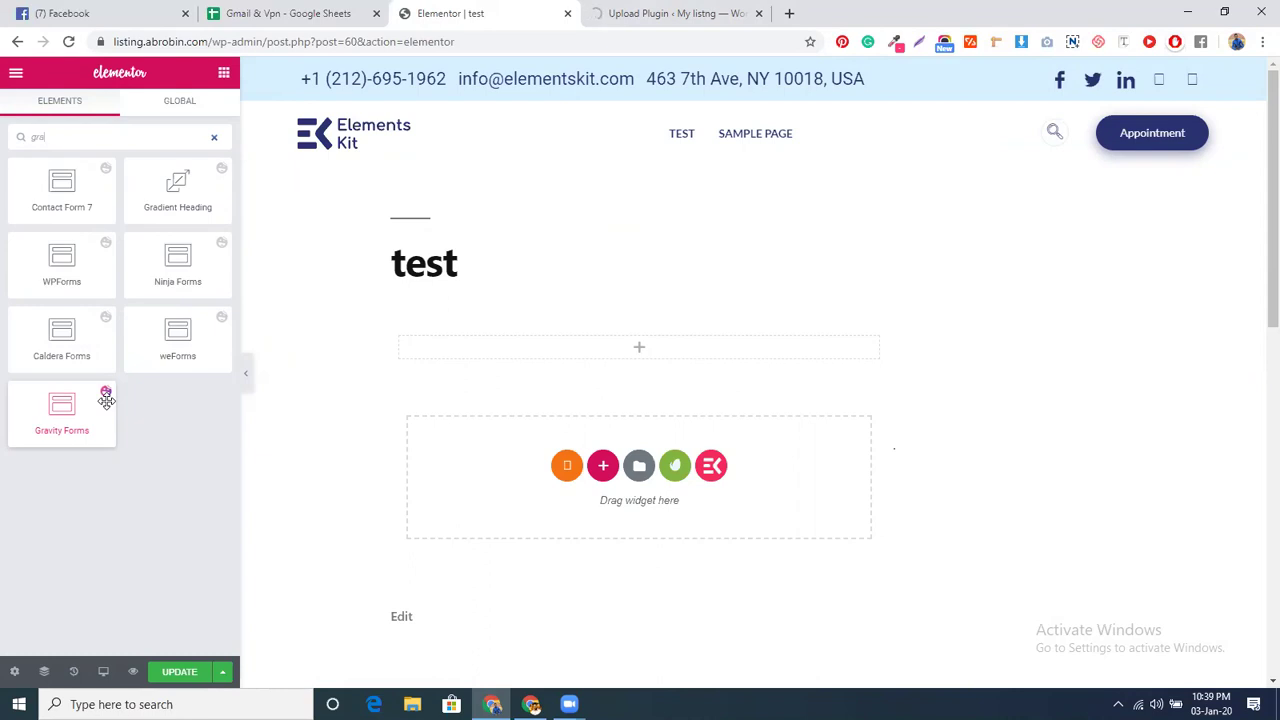
click(688, 10)
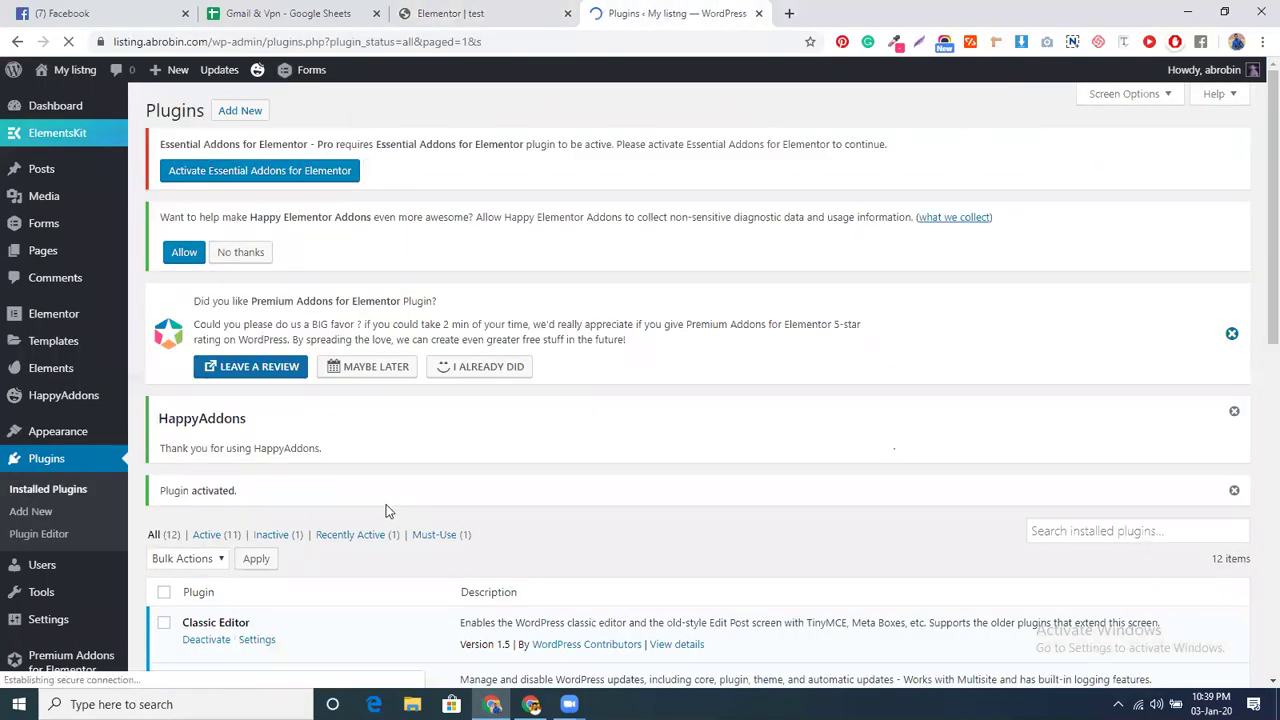
key(ctrl+shift+Tab)
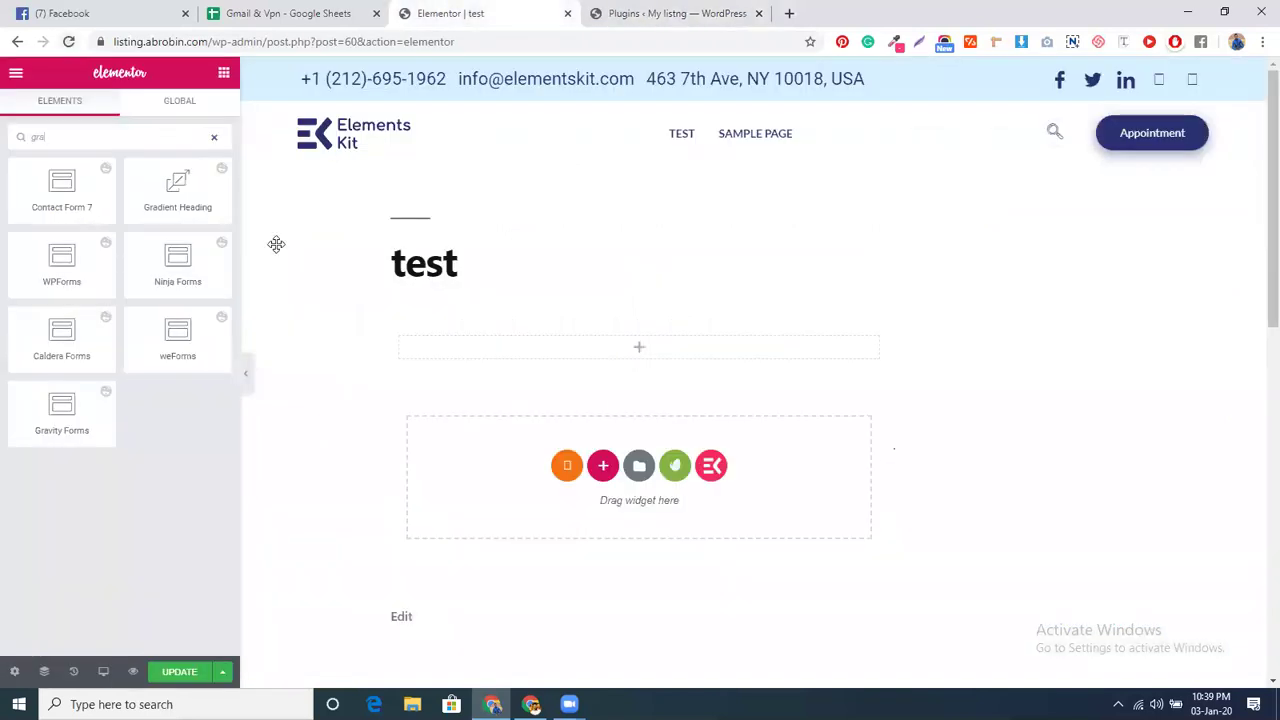
key(F5)
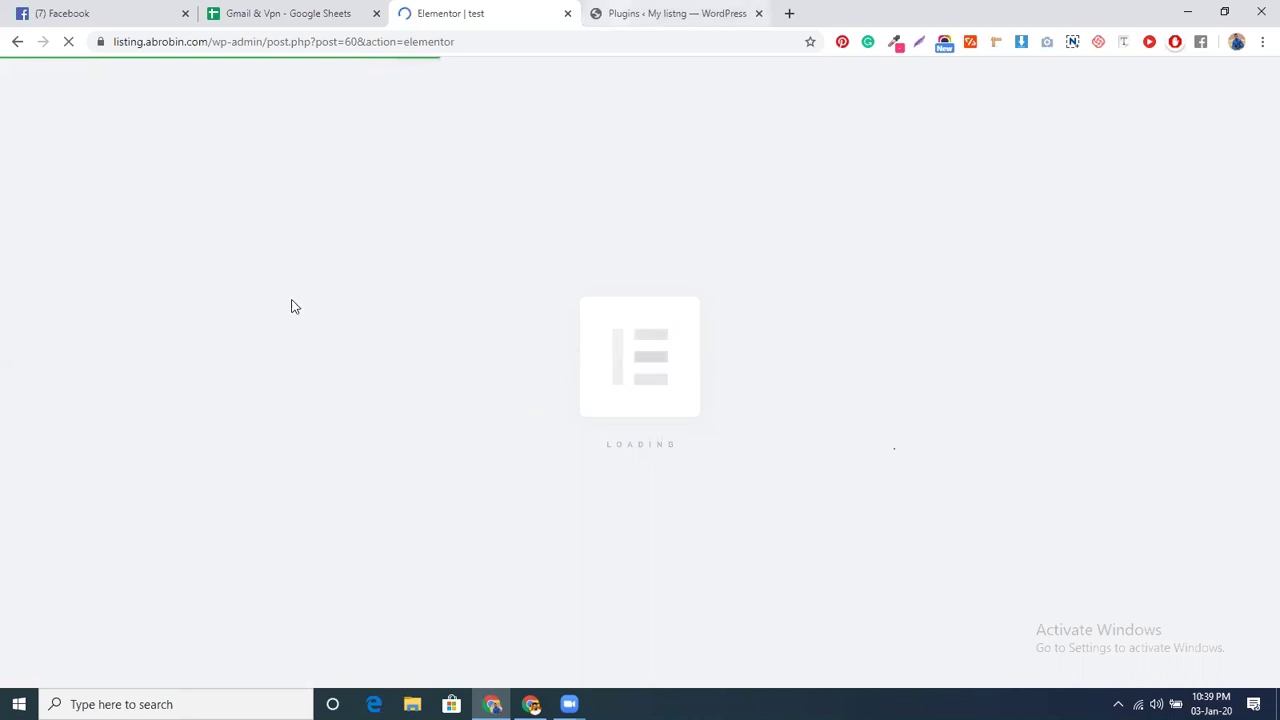
- Go to Elementor's Settings page in WordPress admin and review its General tab
key(ctrl+Tab)
click(68, 315)
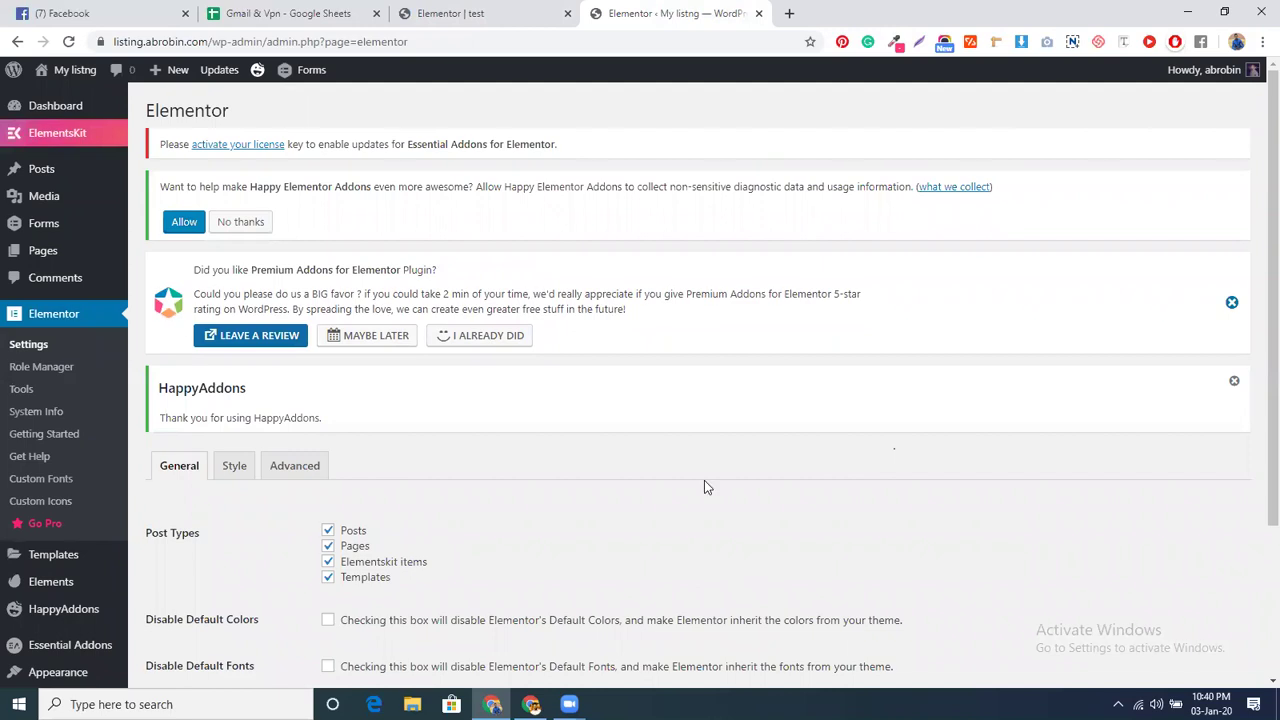
scroll(451, 466, down, 3)
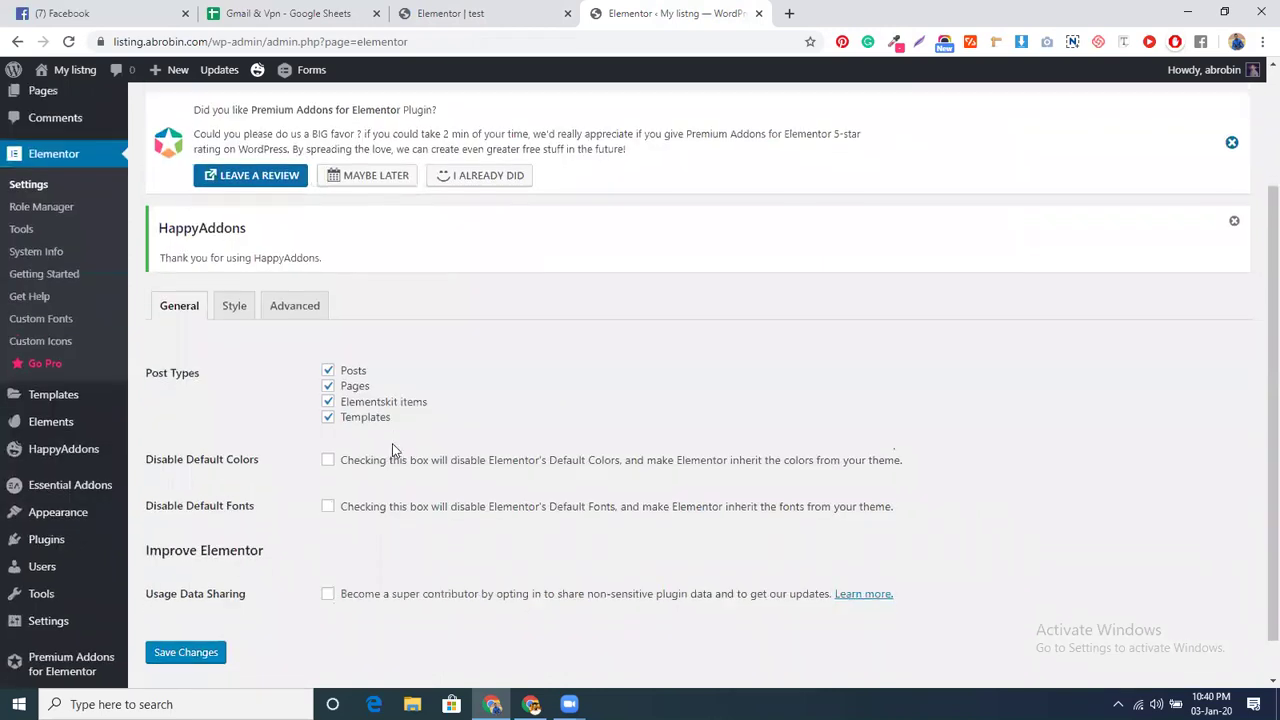